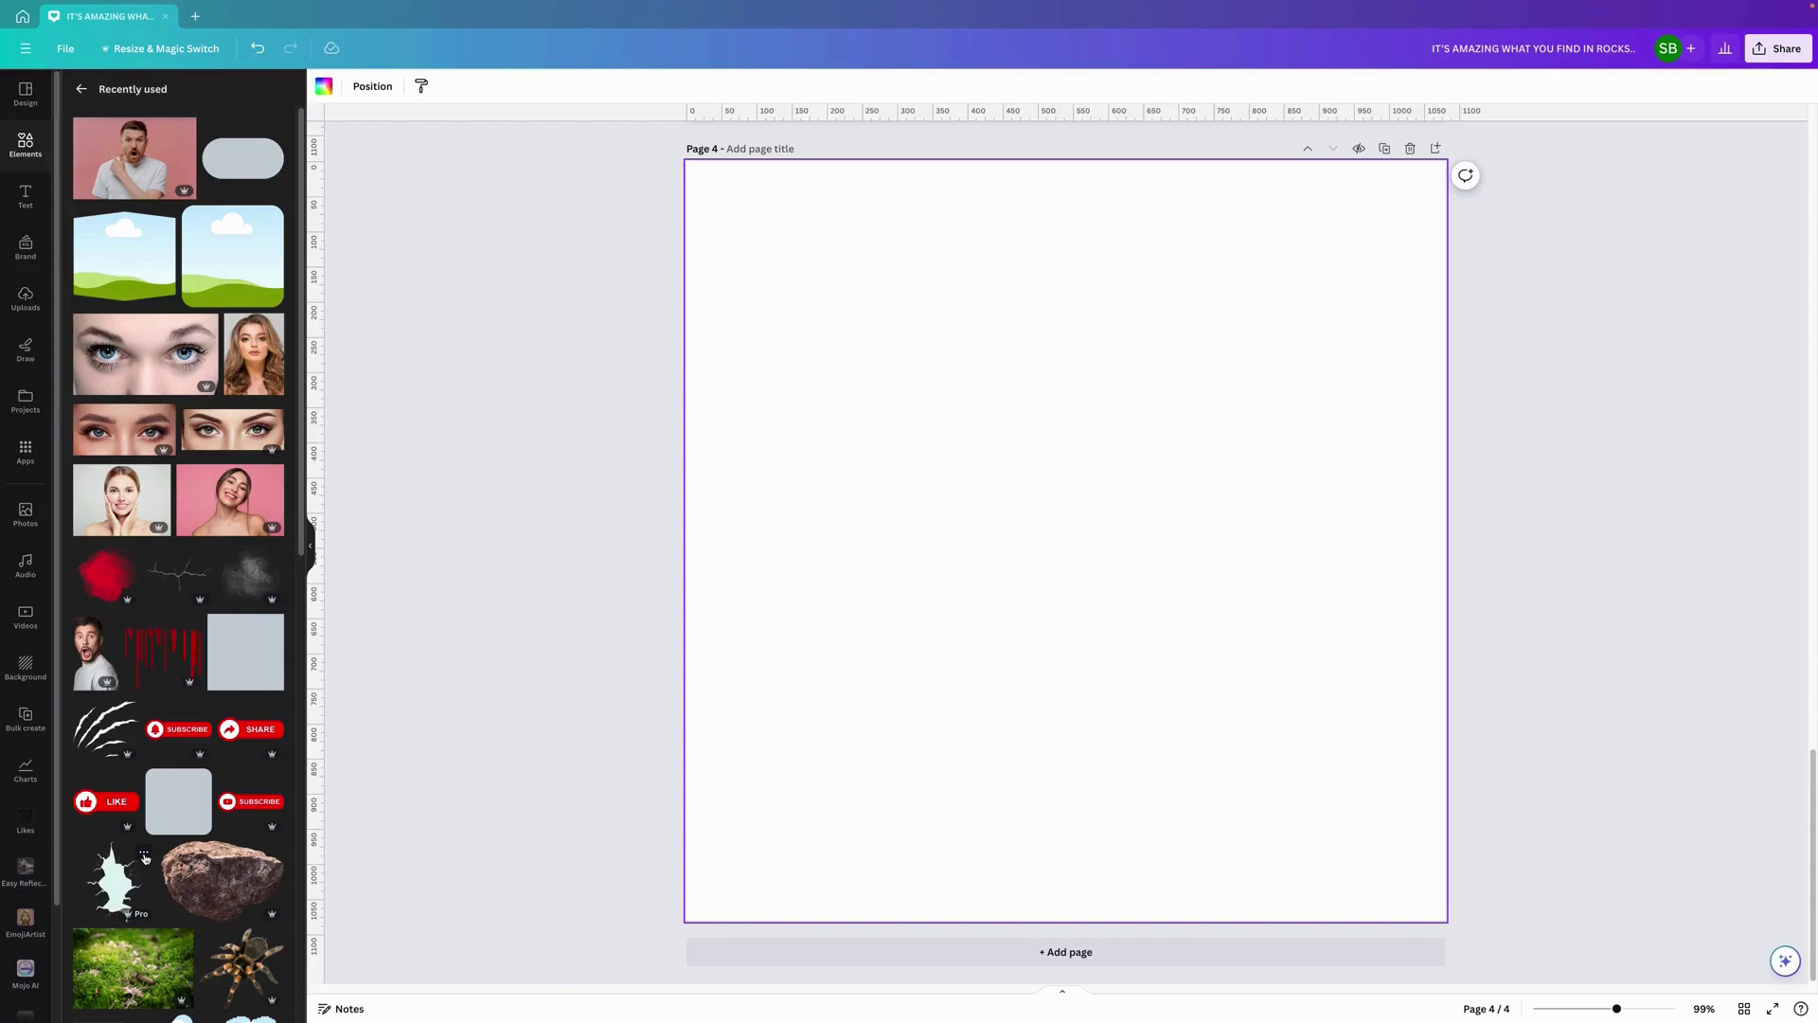
Examine the details of the recently used crack, tarantula, rock and forest floor elements, one after another
left_click(144, 855)
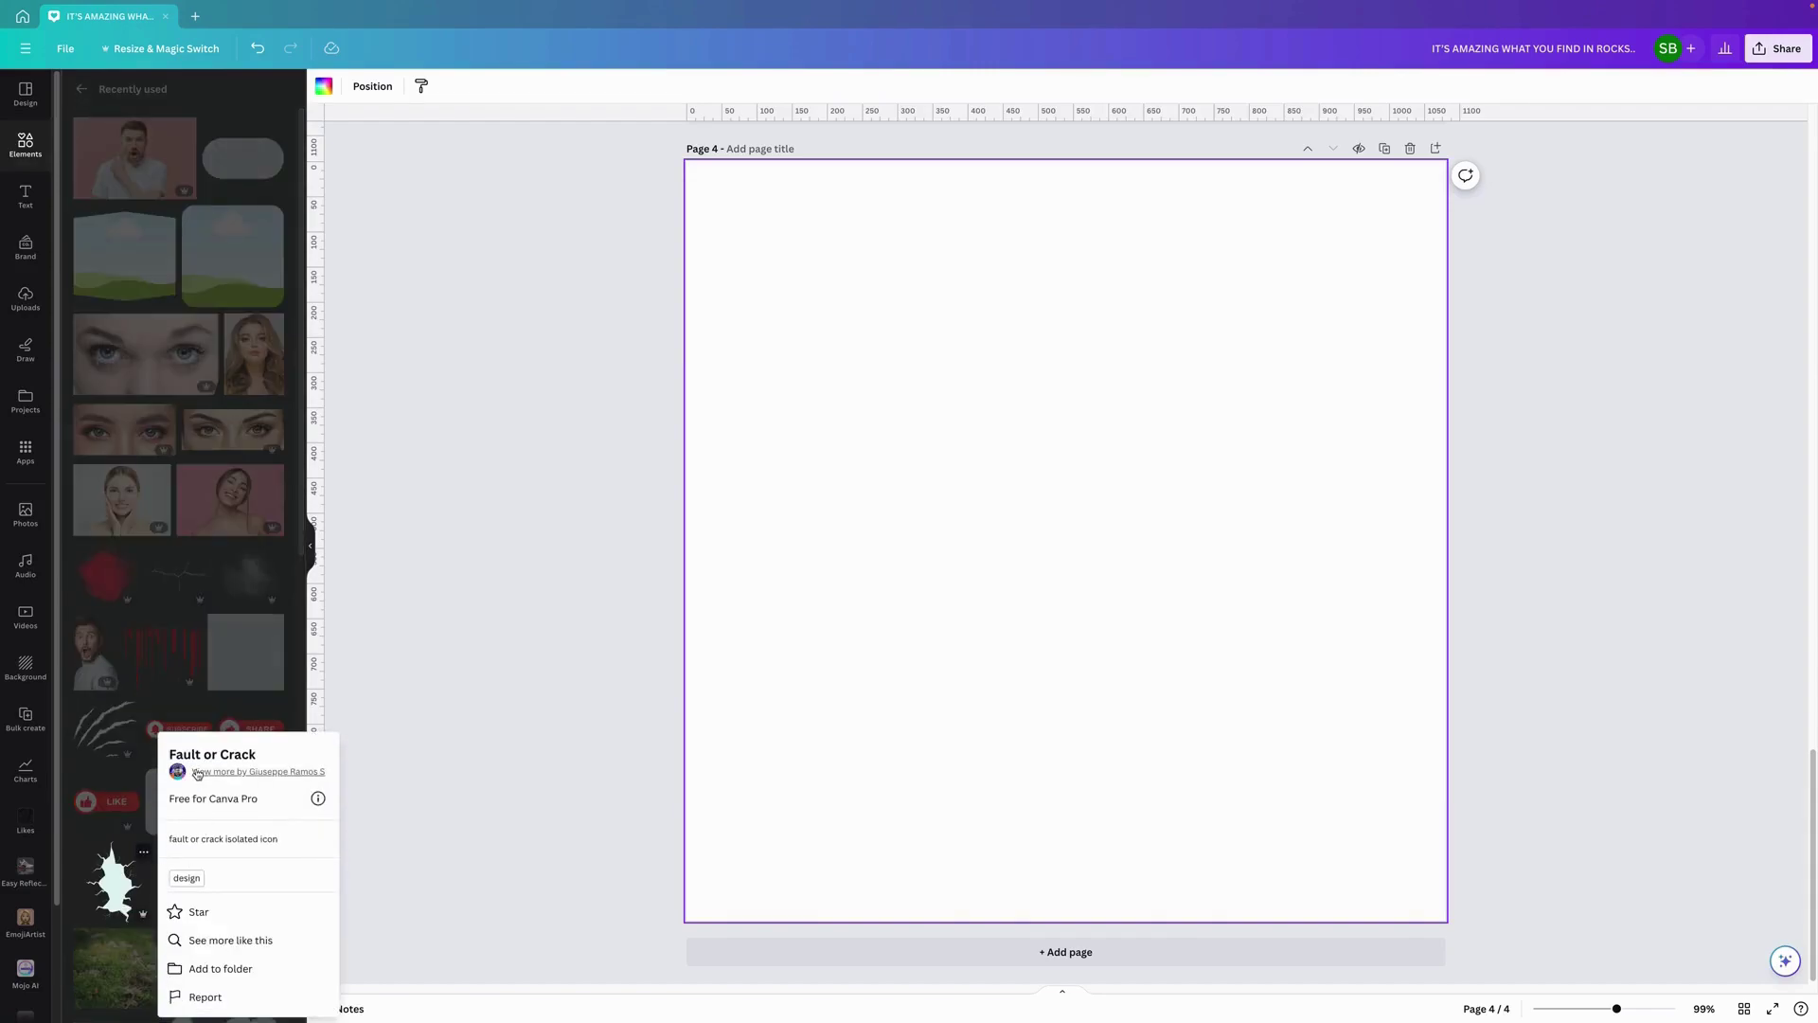
left_click(143, 857)
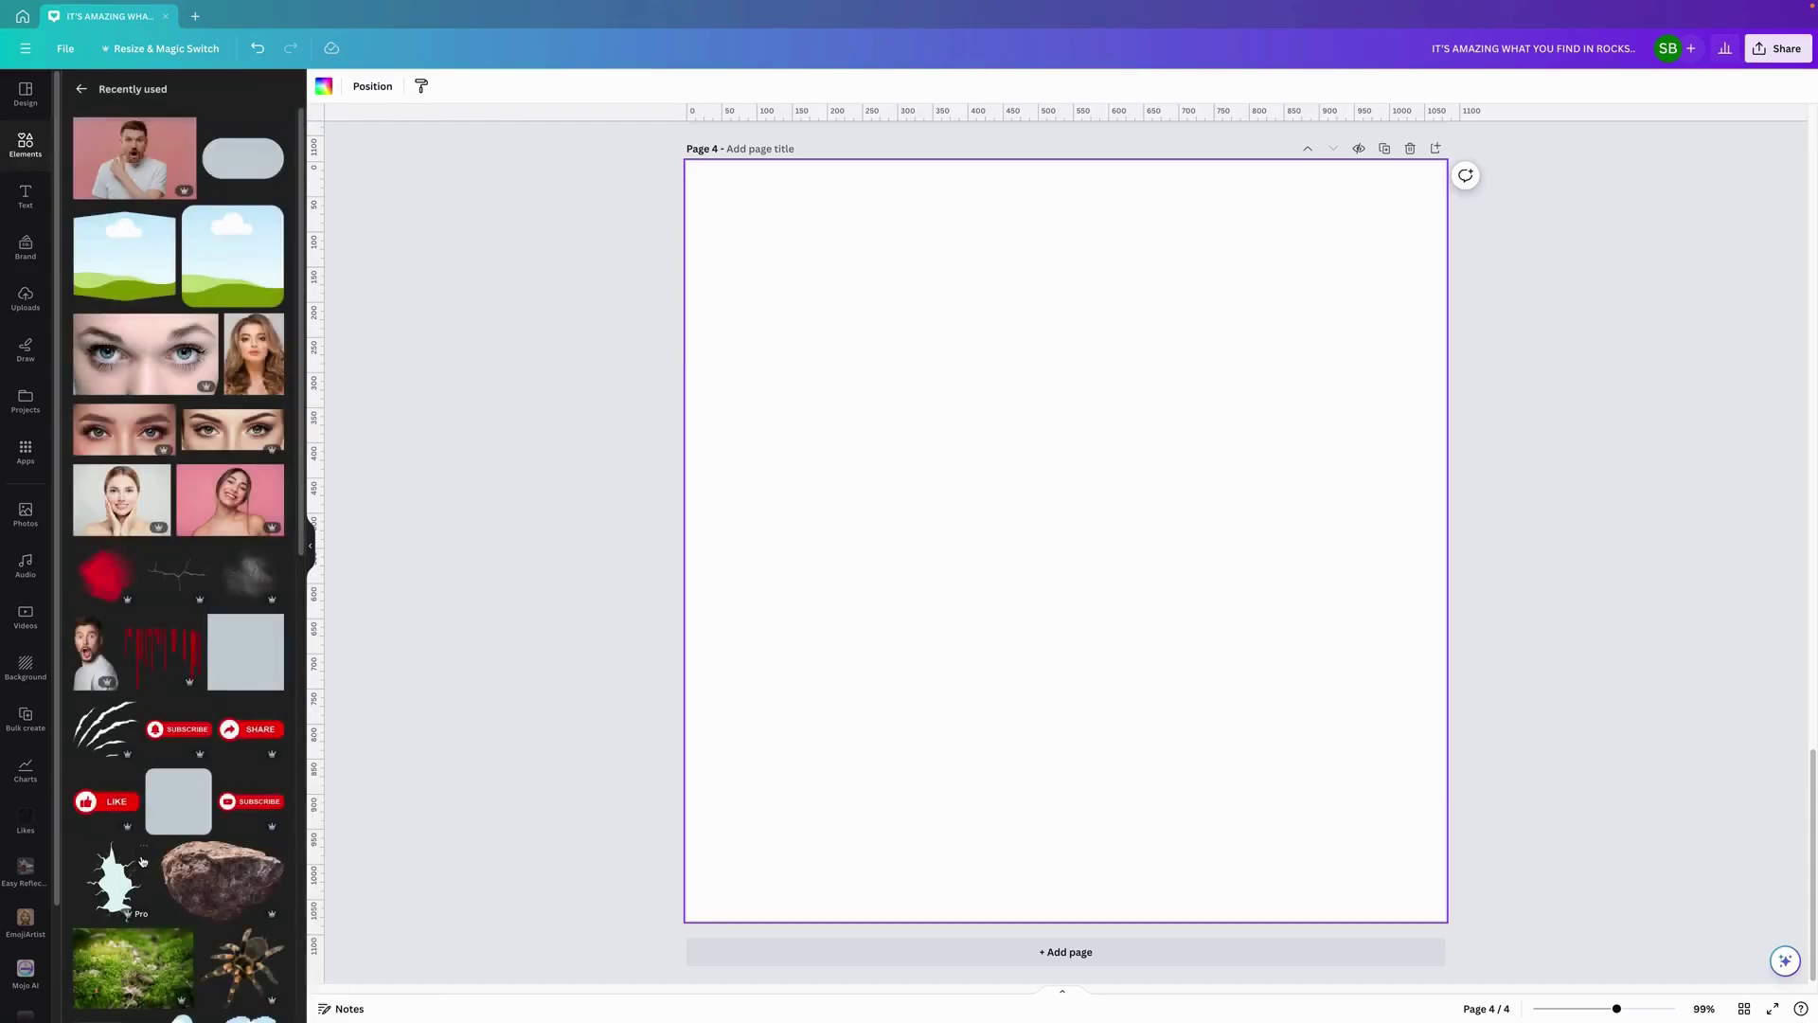
left_click(272, 942)
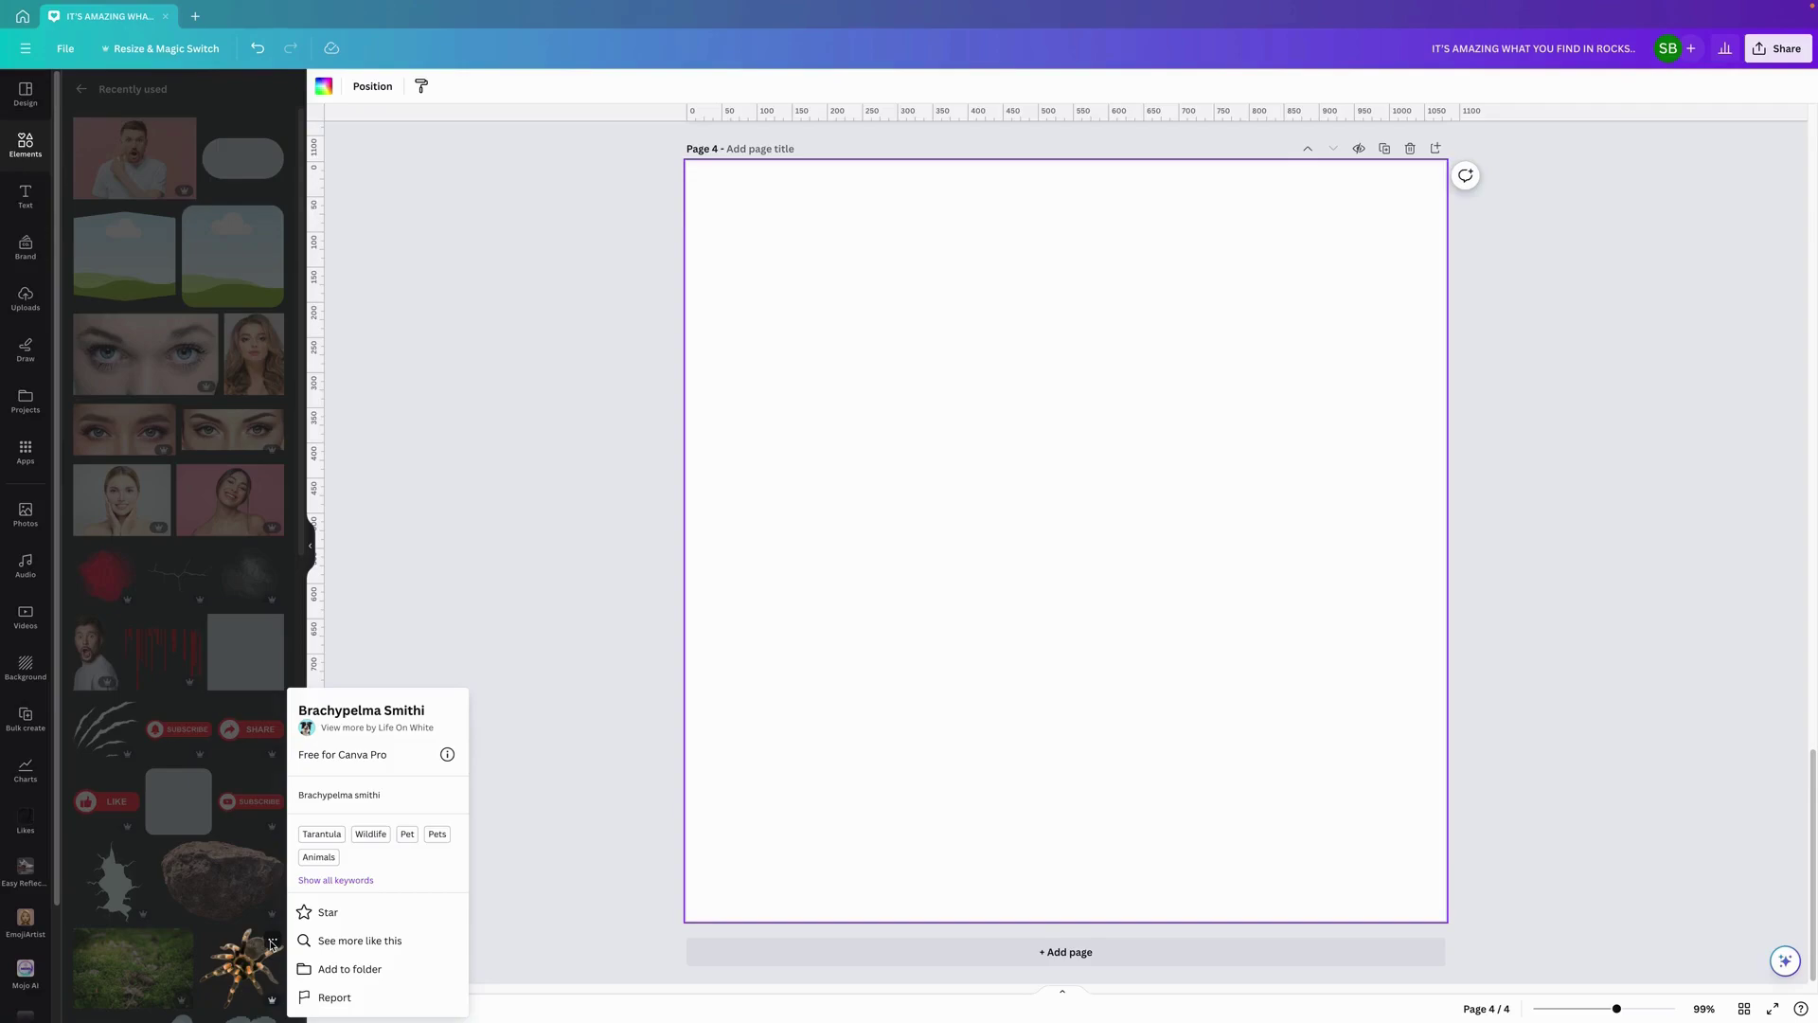
left_click(271, 942)
left_click(274, 854)
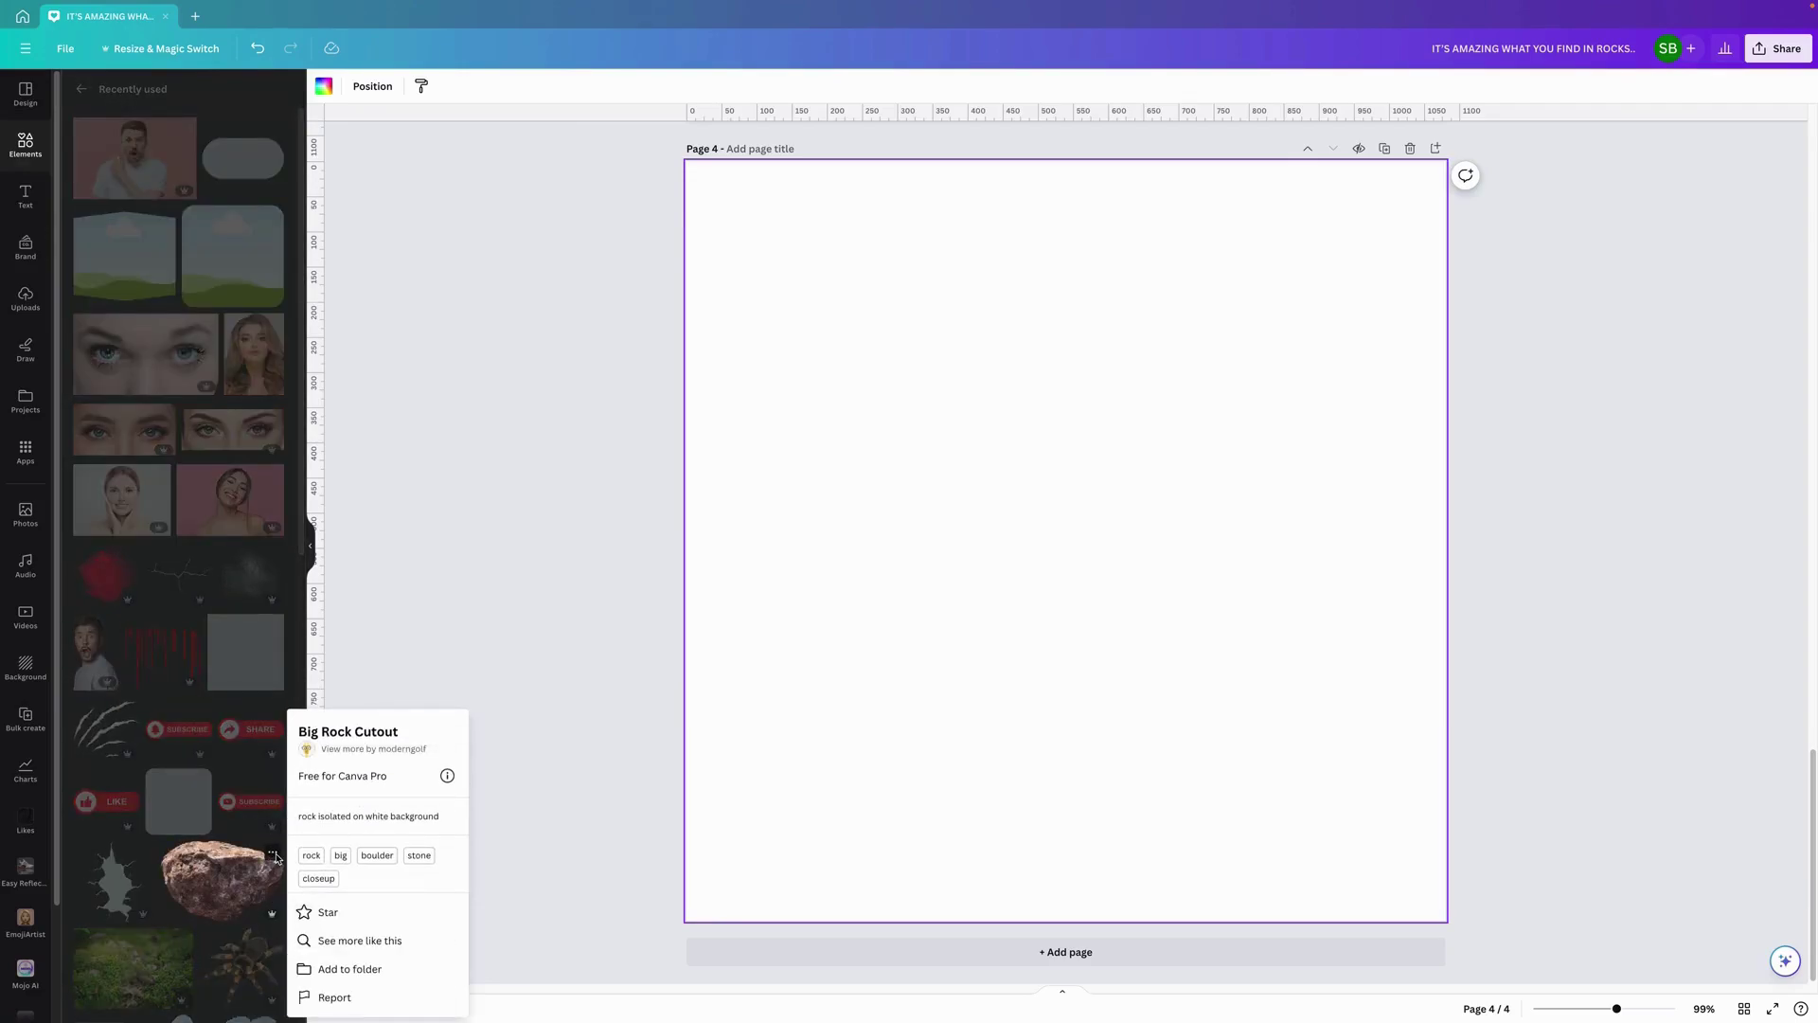
left_click(275, 855)
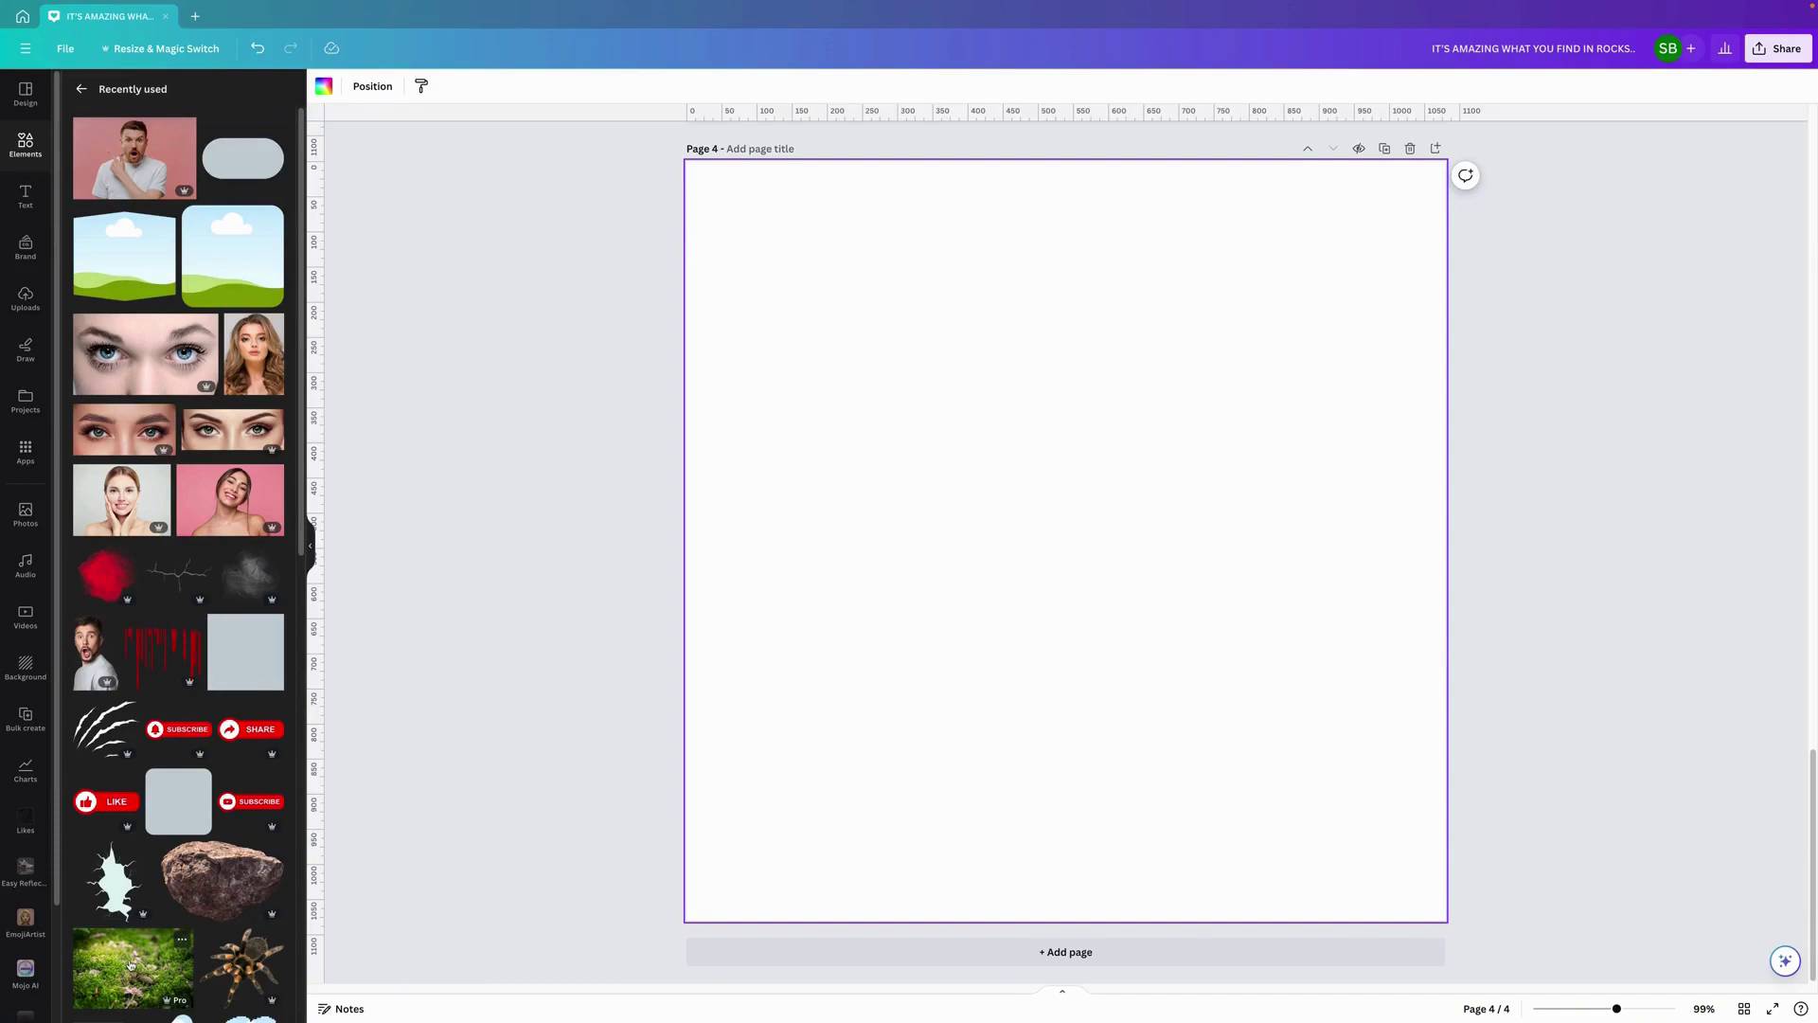
left_click(178, 944)
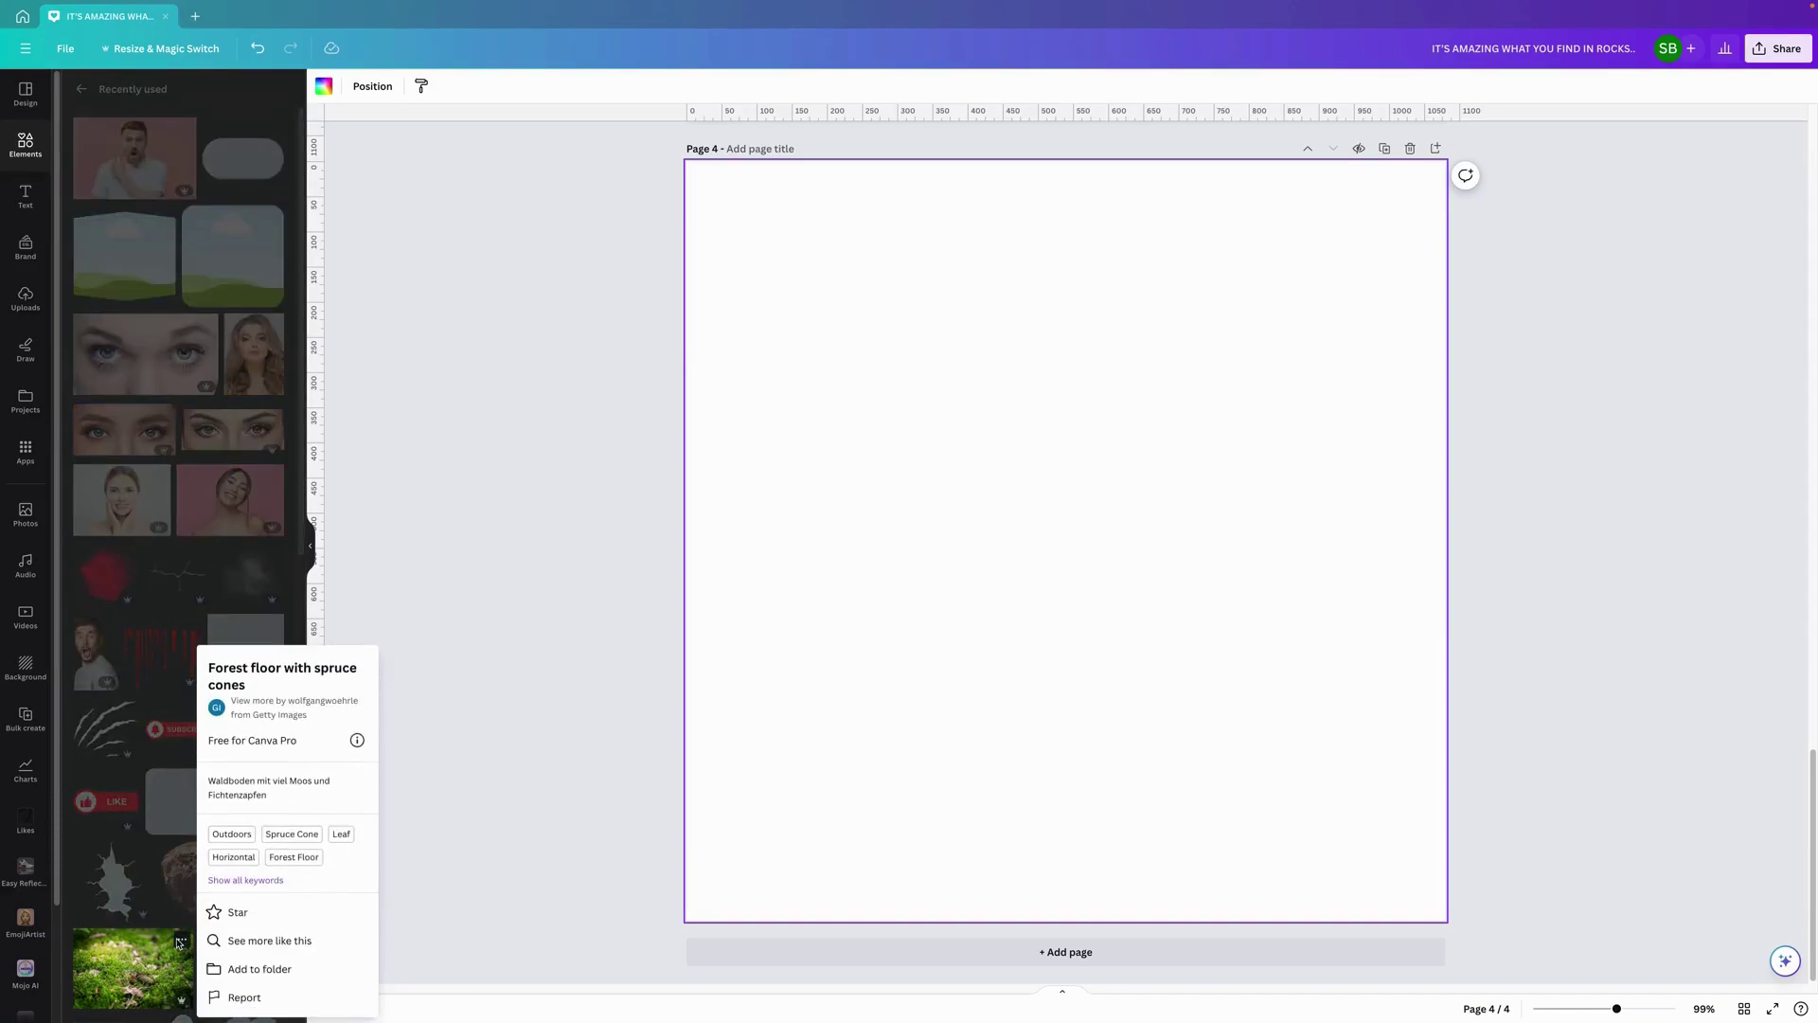
left_click(180, 943)
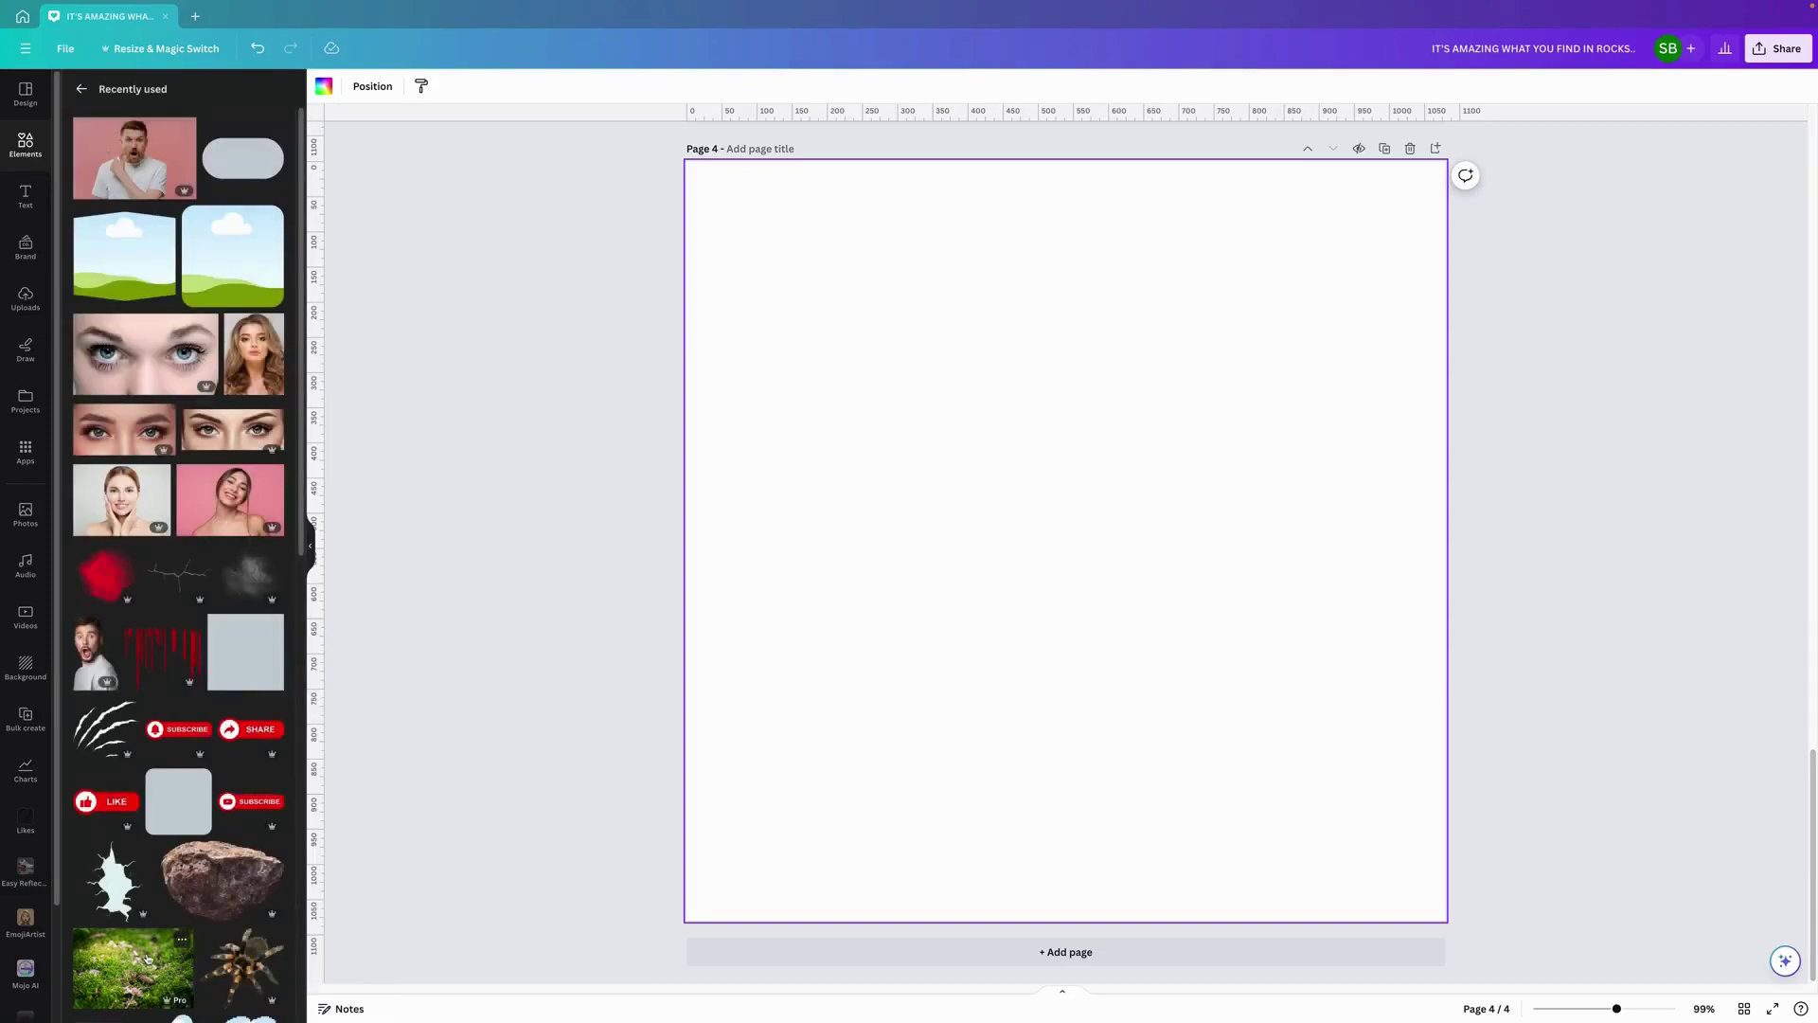
Add the Fault or Crack graphic to page 4, then a square shape stretched on all four sides to cover the whole crack
left_click(114, 888)
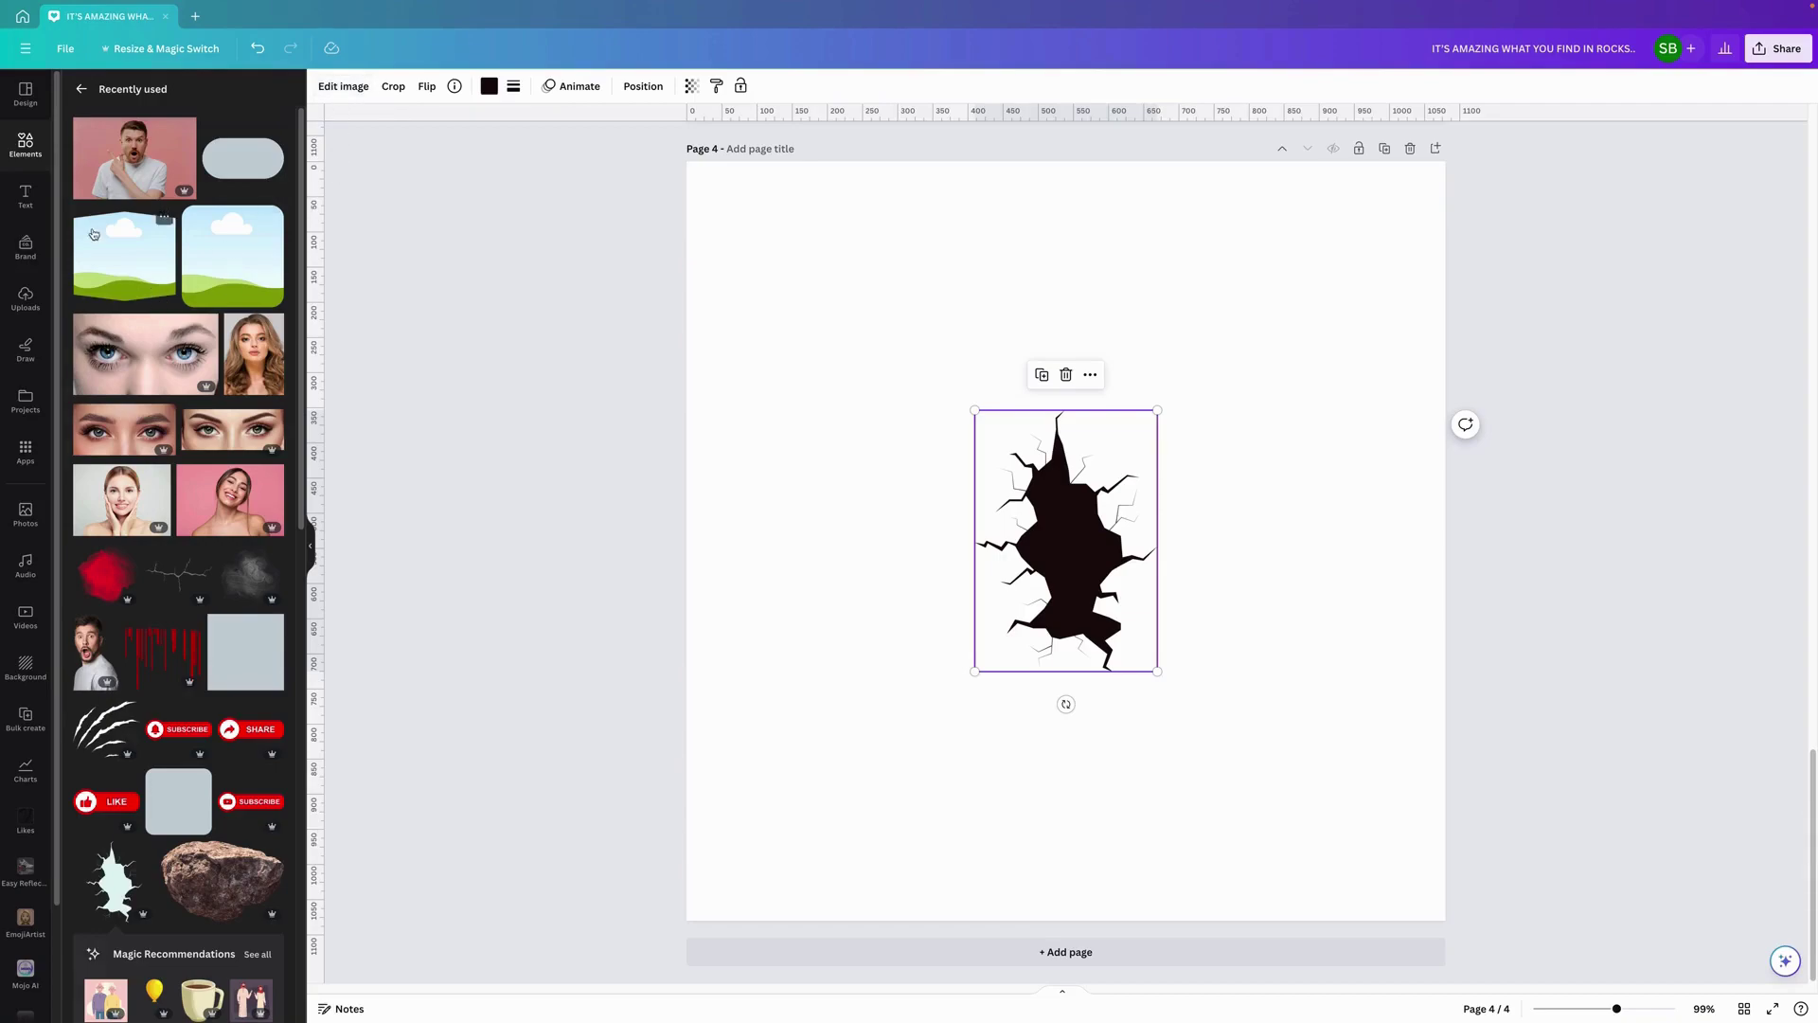
left_click(26, 196)
left_click(28, 142)
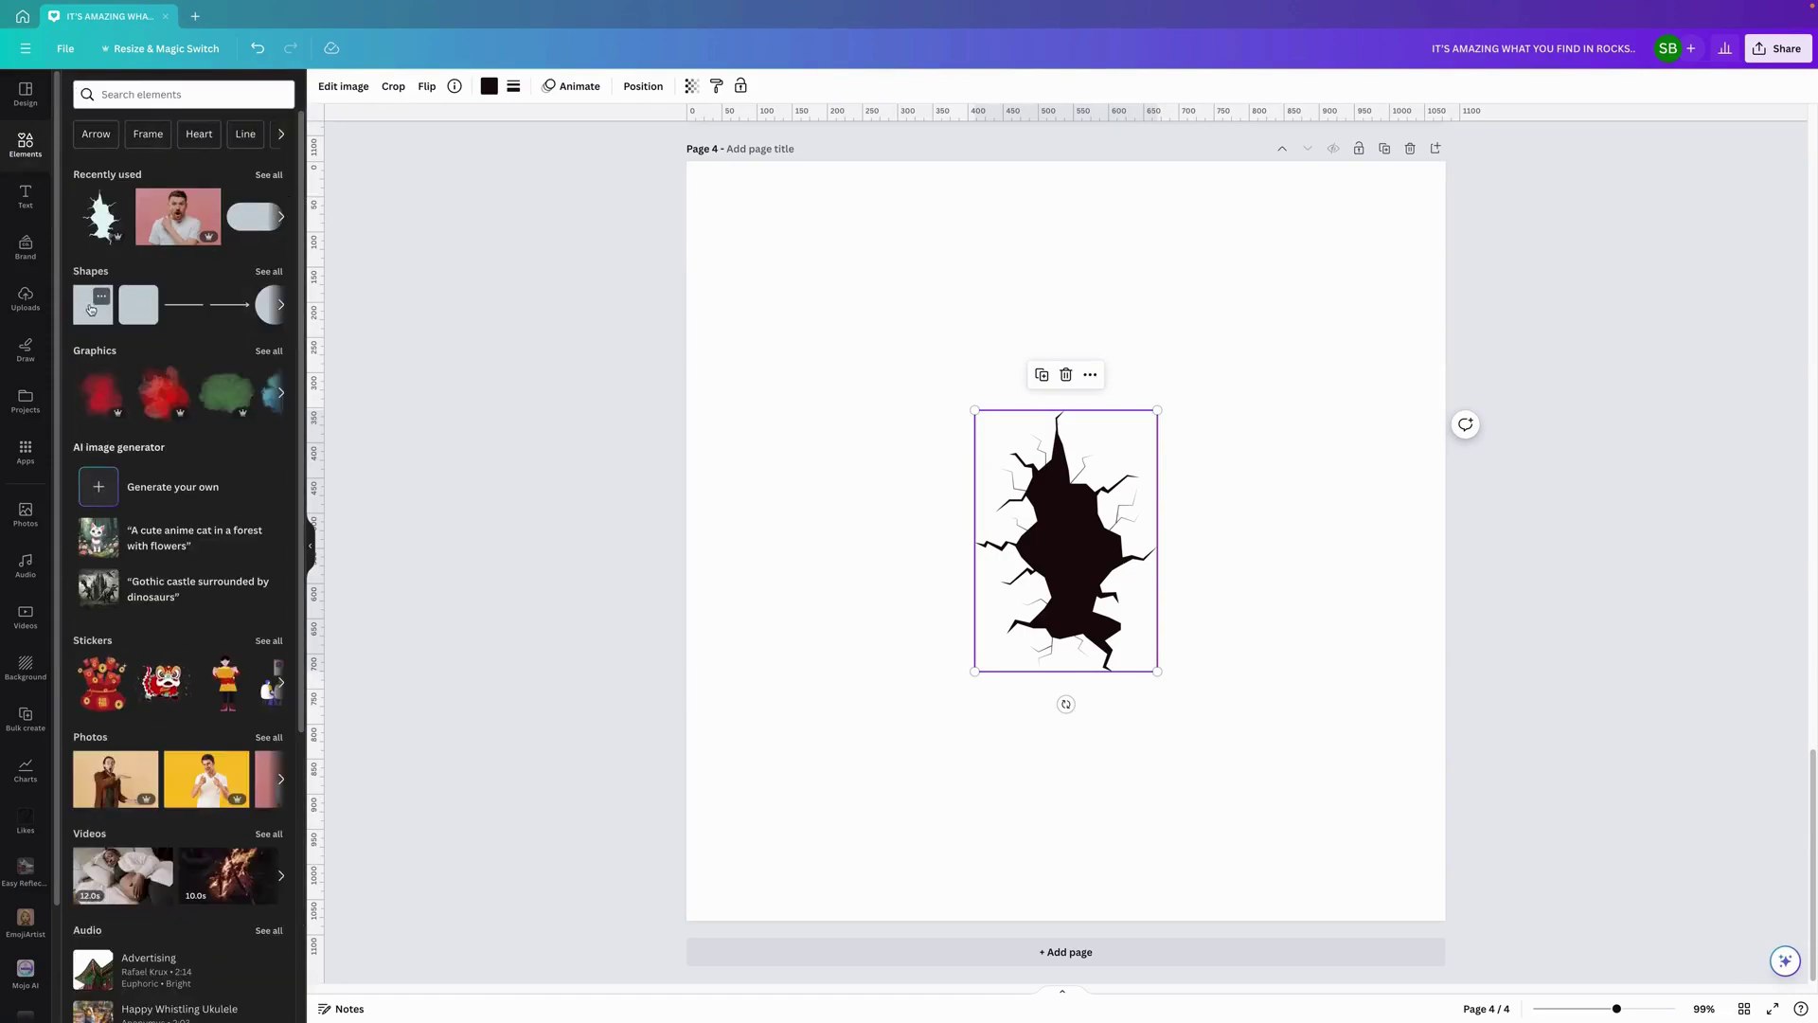
left_click(86, 322)
left_click_drag(953, 541, 919, 541)
left_click_drag(1179, 542, 1237, 542)
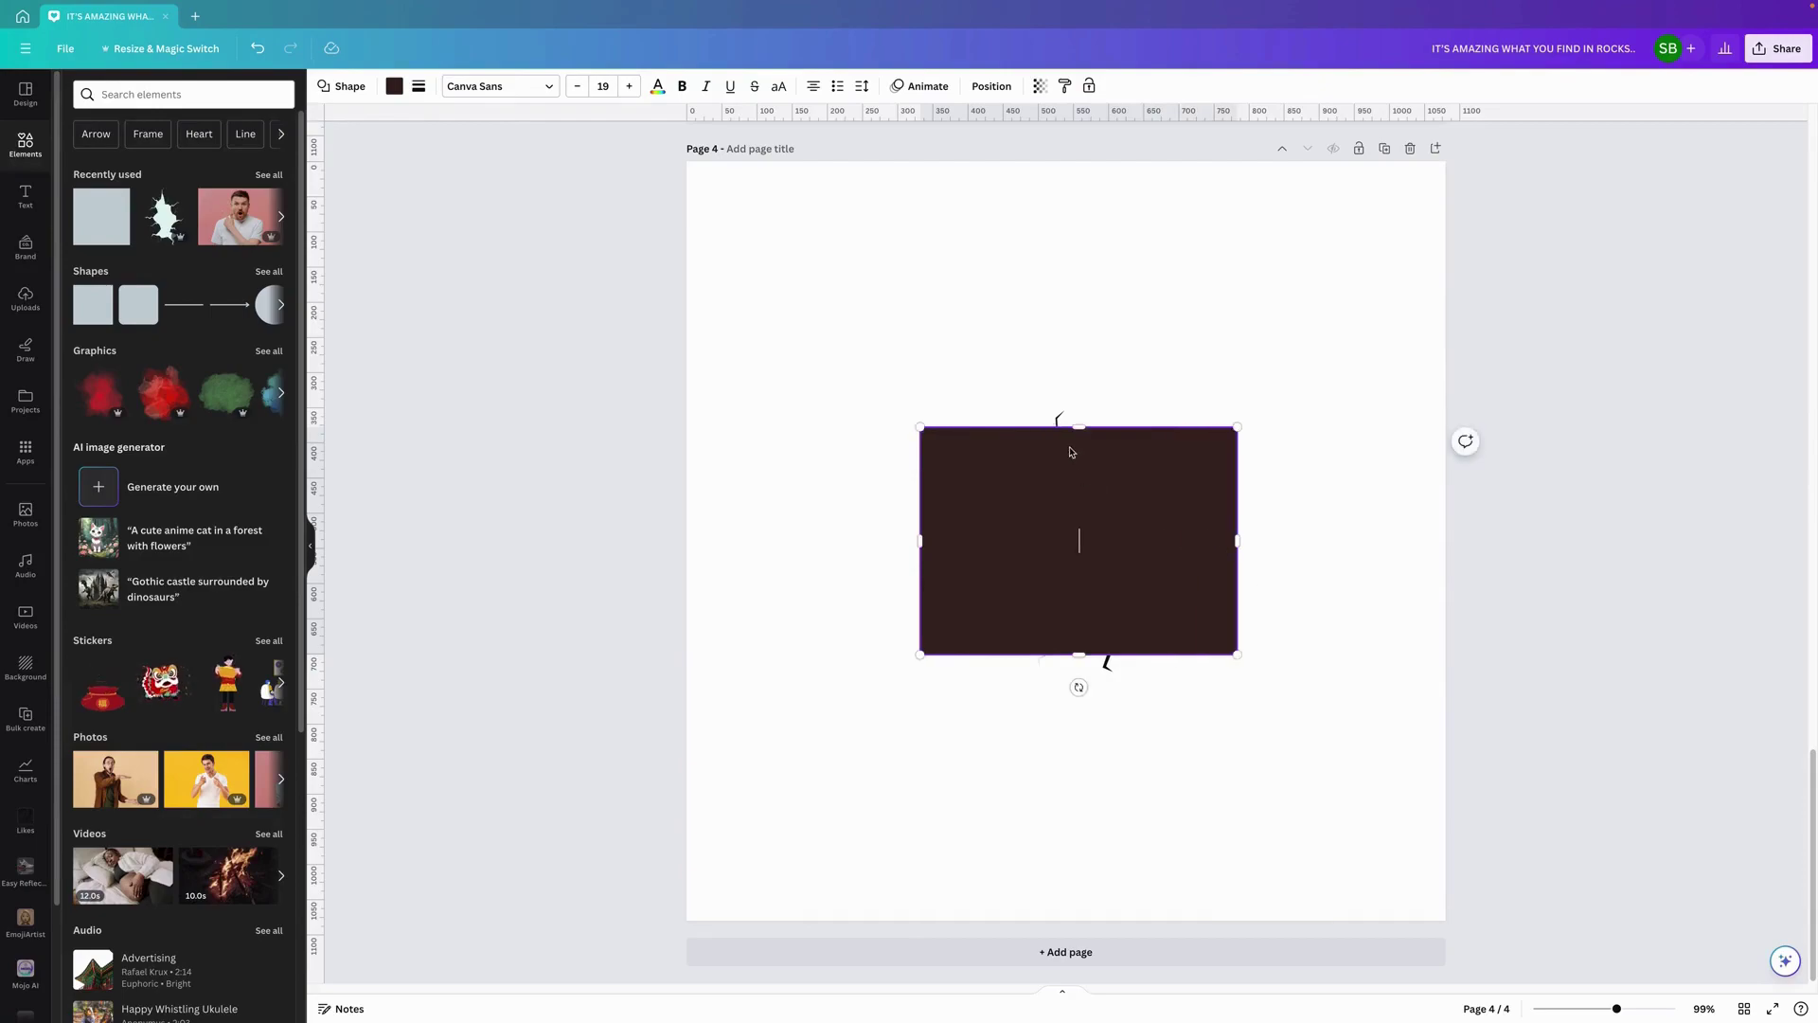
left_click_drag(1077, 426, 1082, 376)
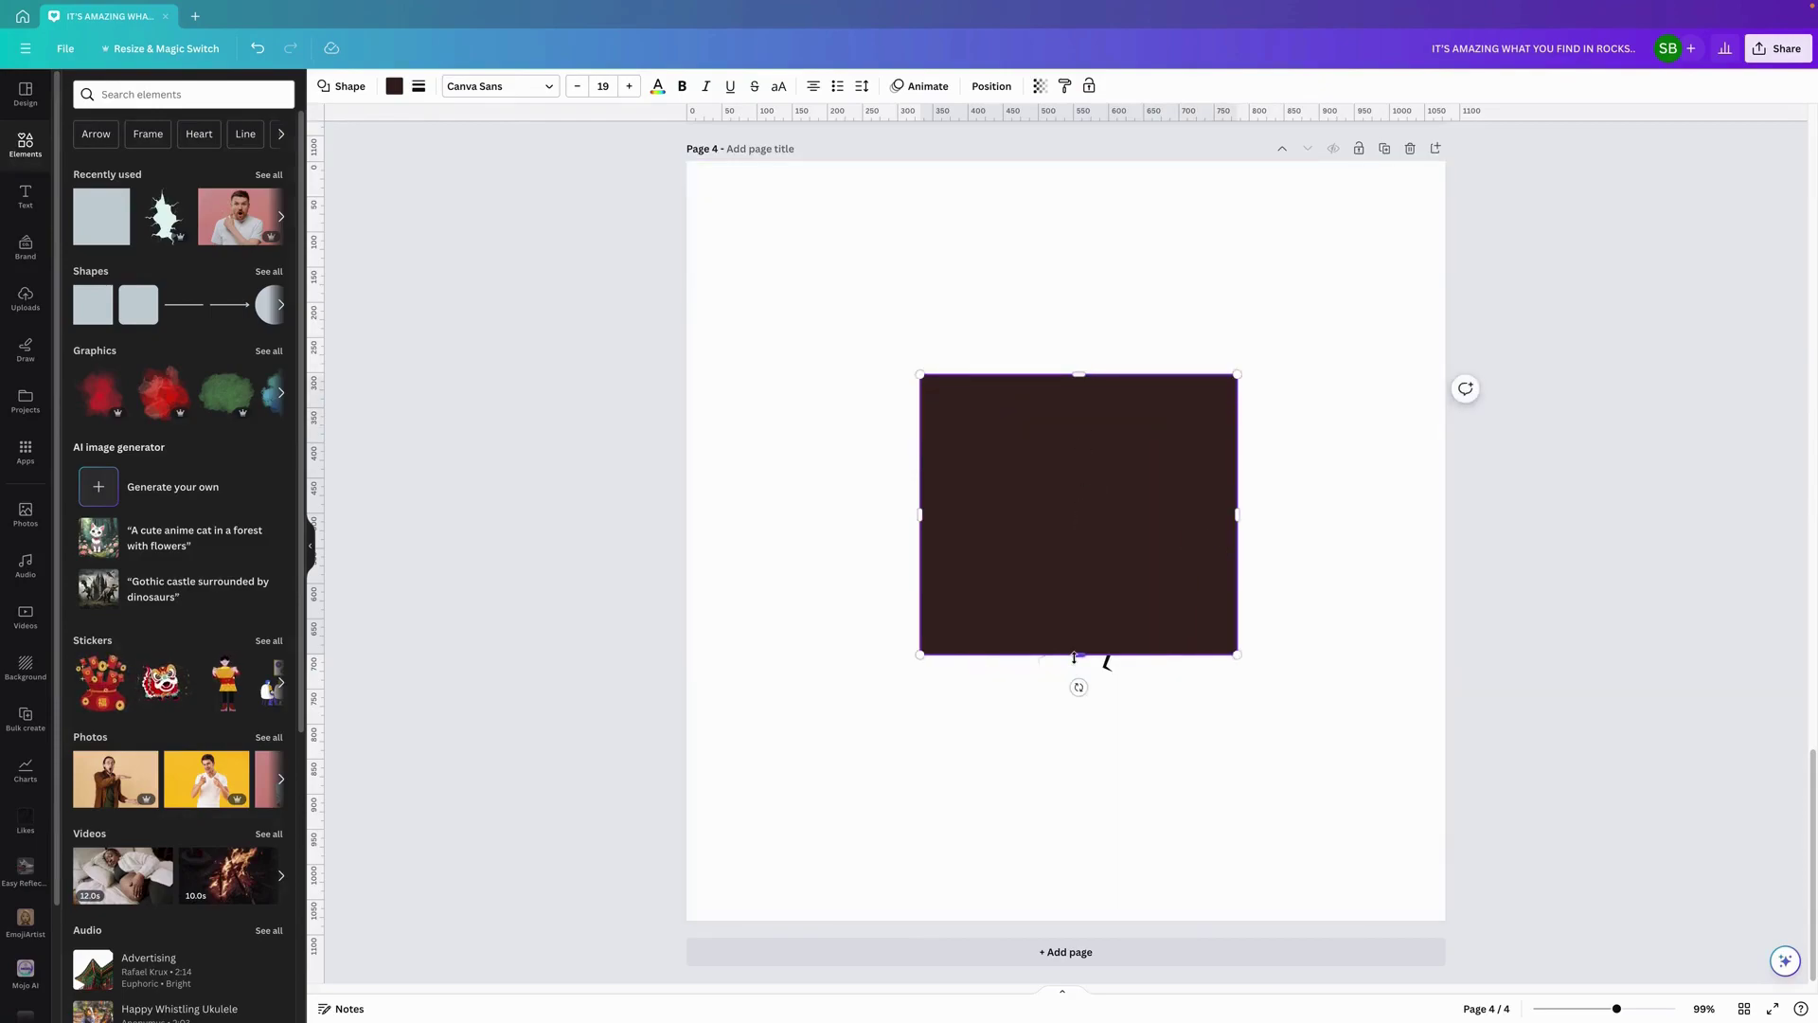
left_click_drag(1078, 654, 1078, 714)
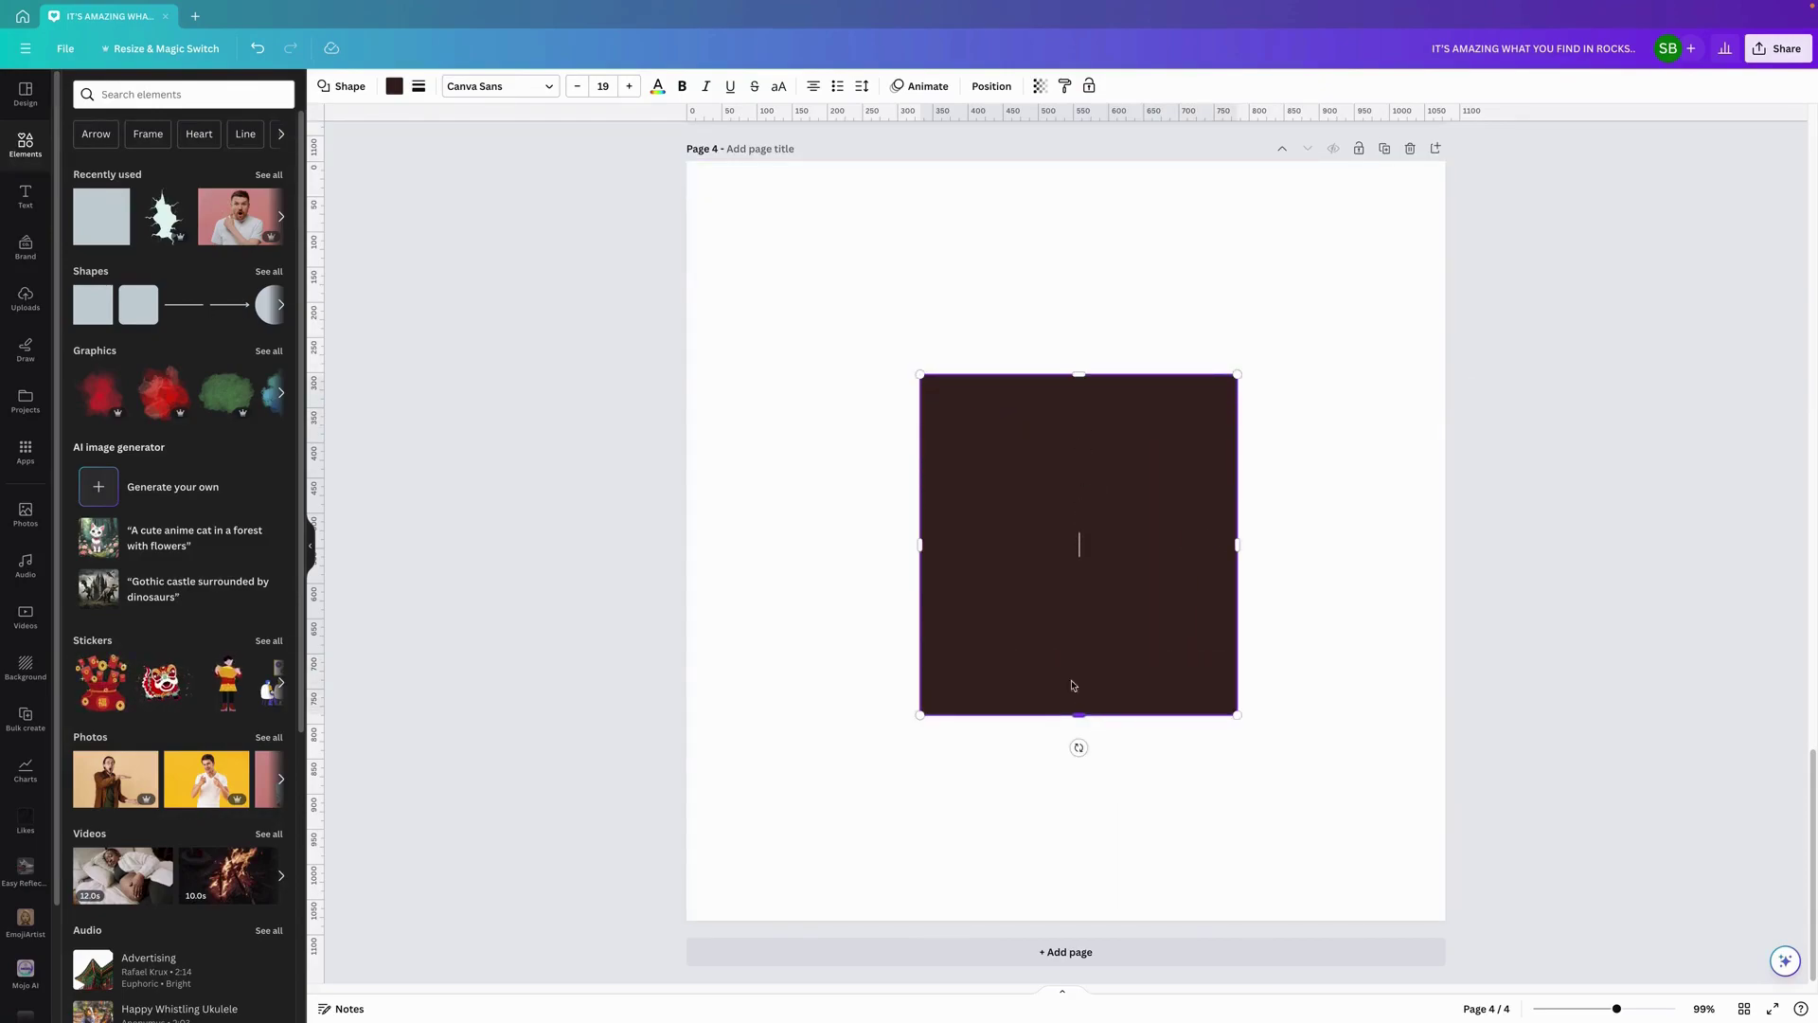
Send the dark rectangle to the back, behind the crack, and fill it with the document's yellow
right_click(936, 410)
mouse_move(1013, 602)
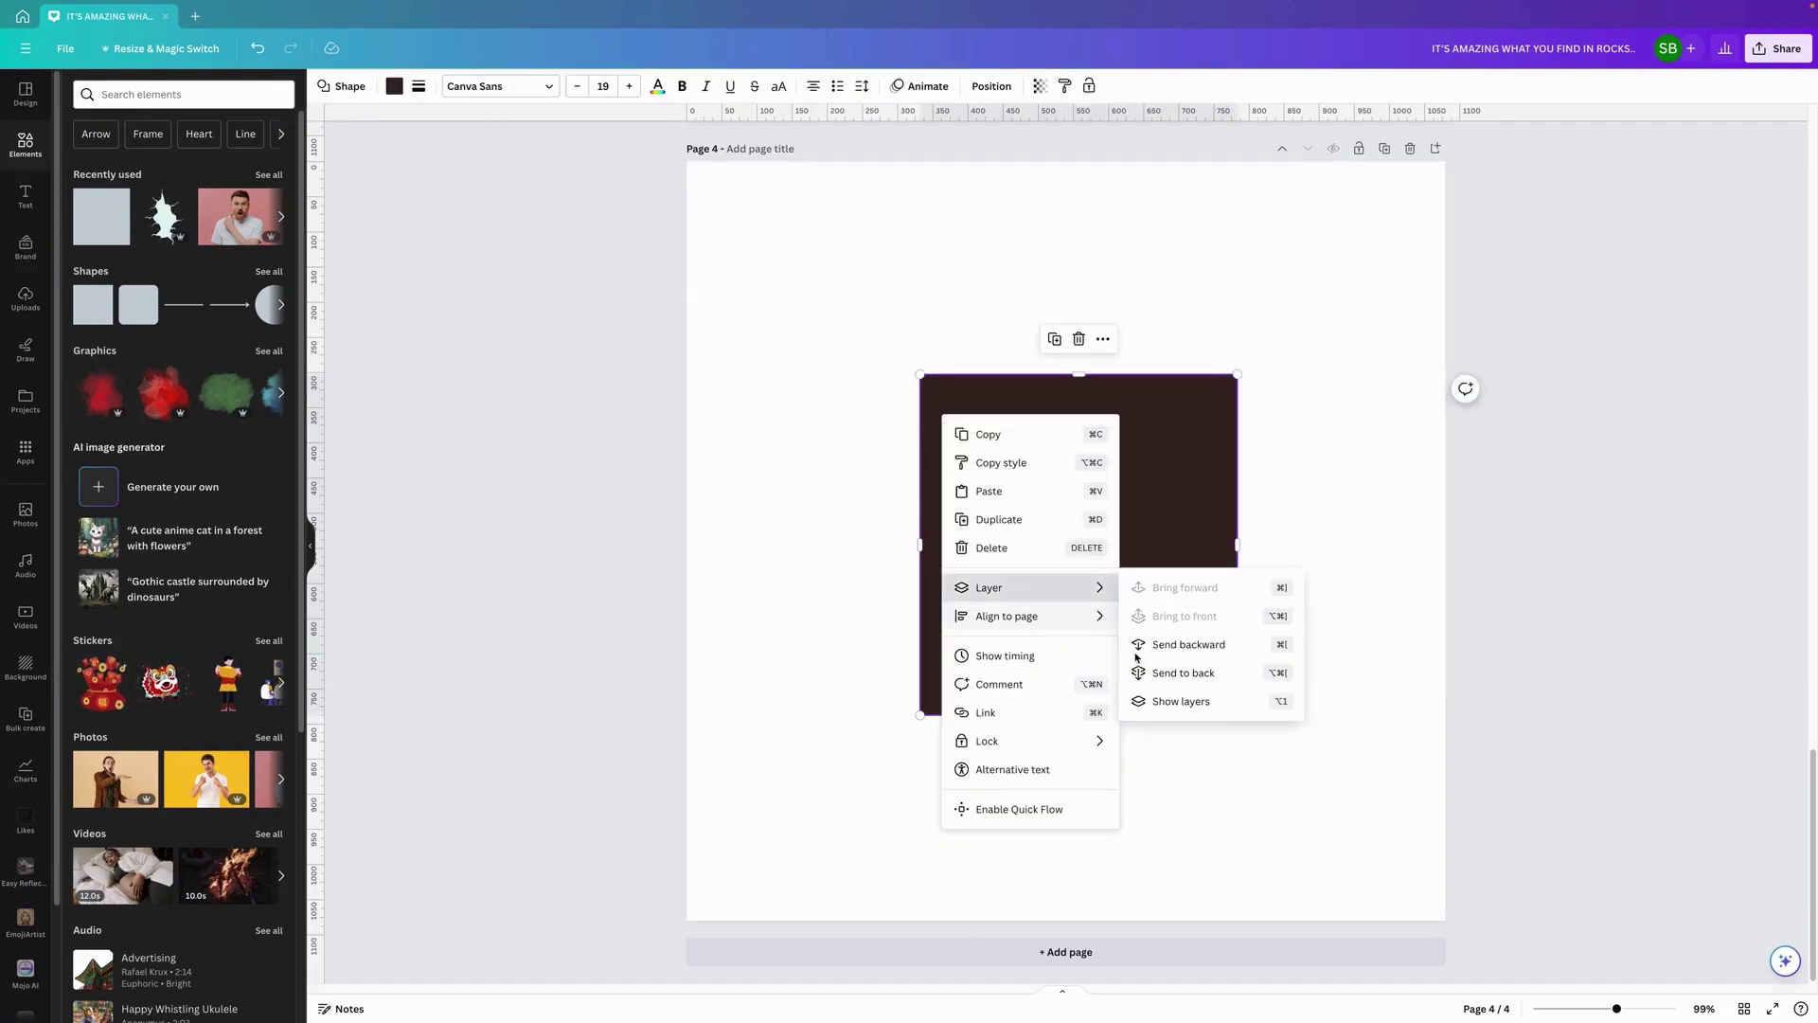
left_click(1205, 689)
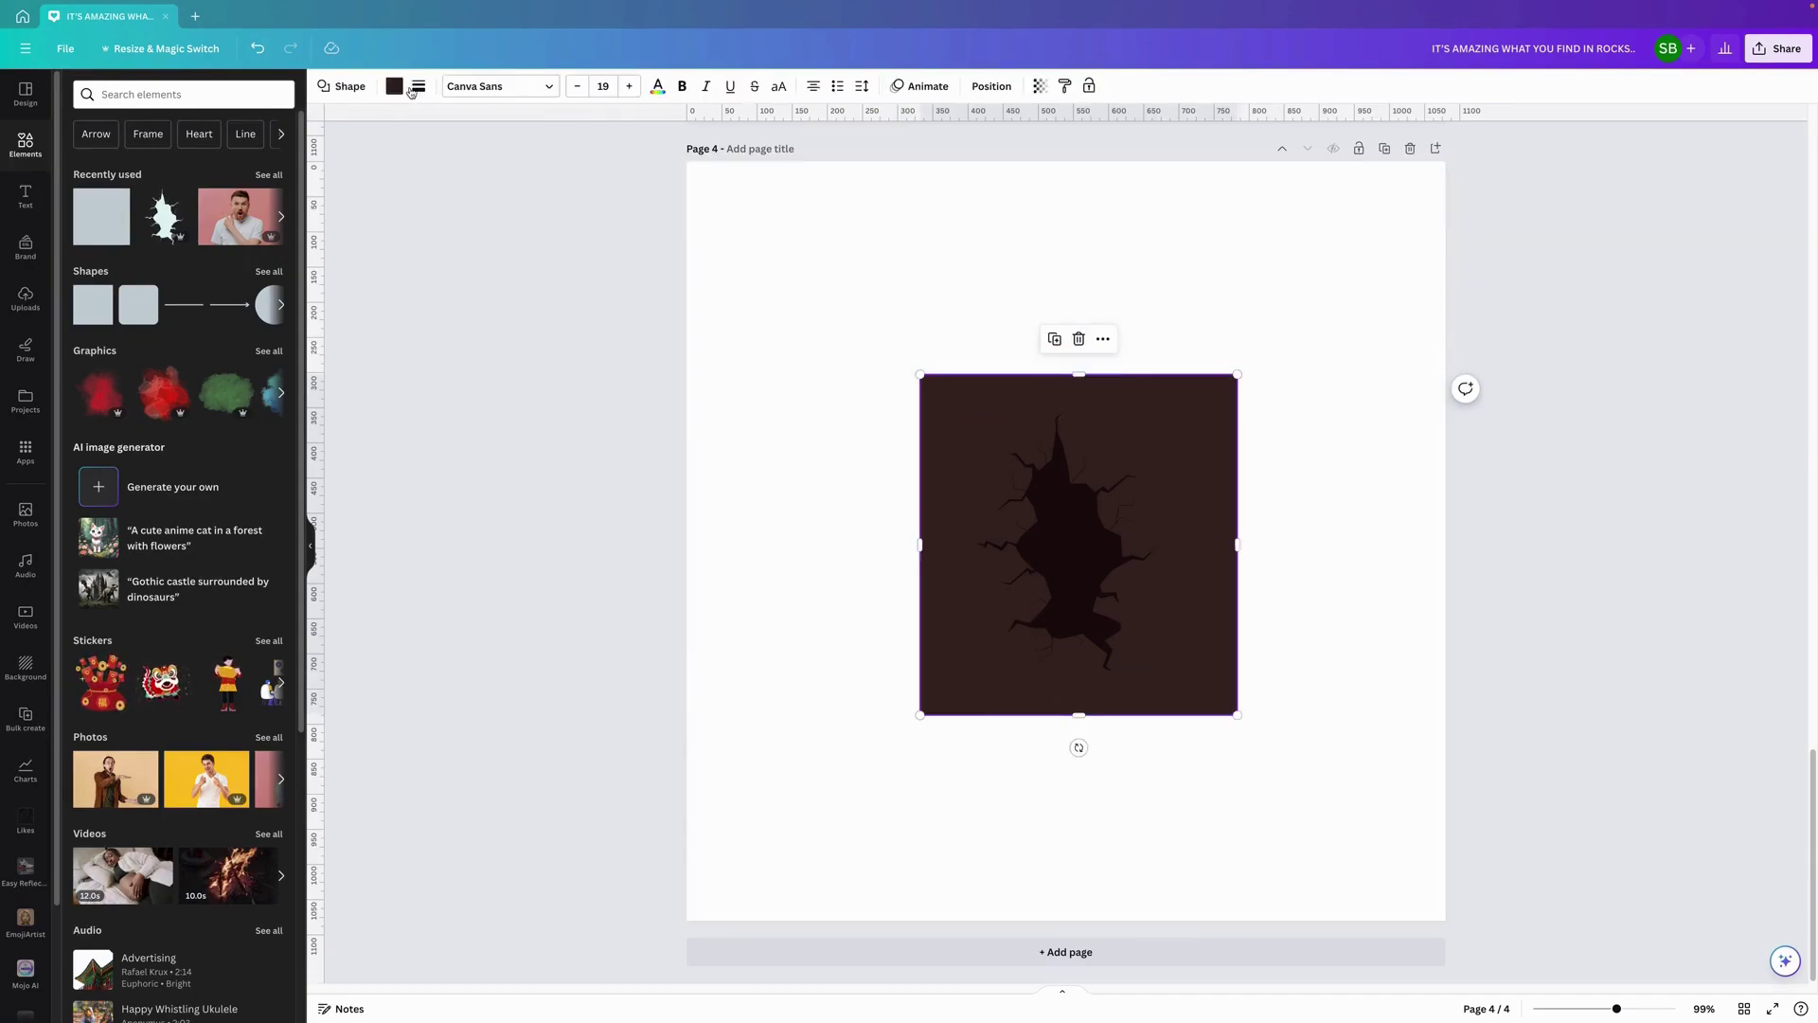
left_click(393, 86)
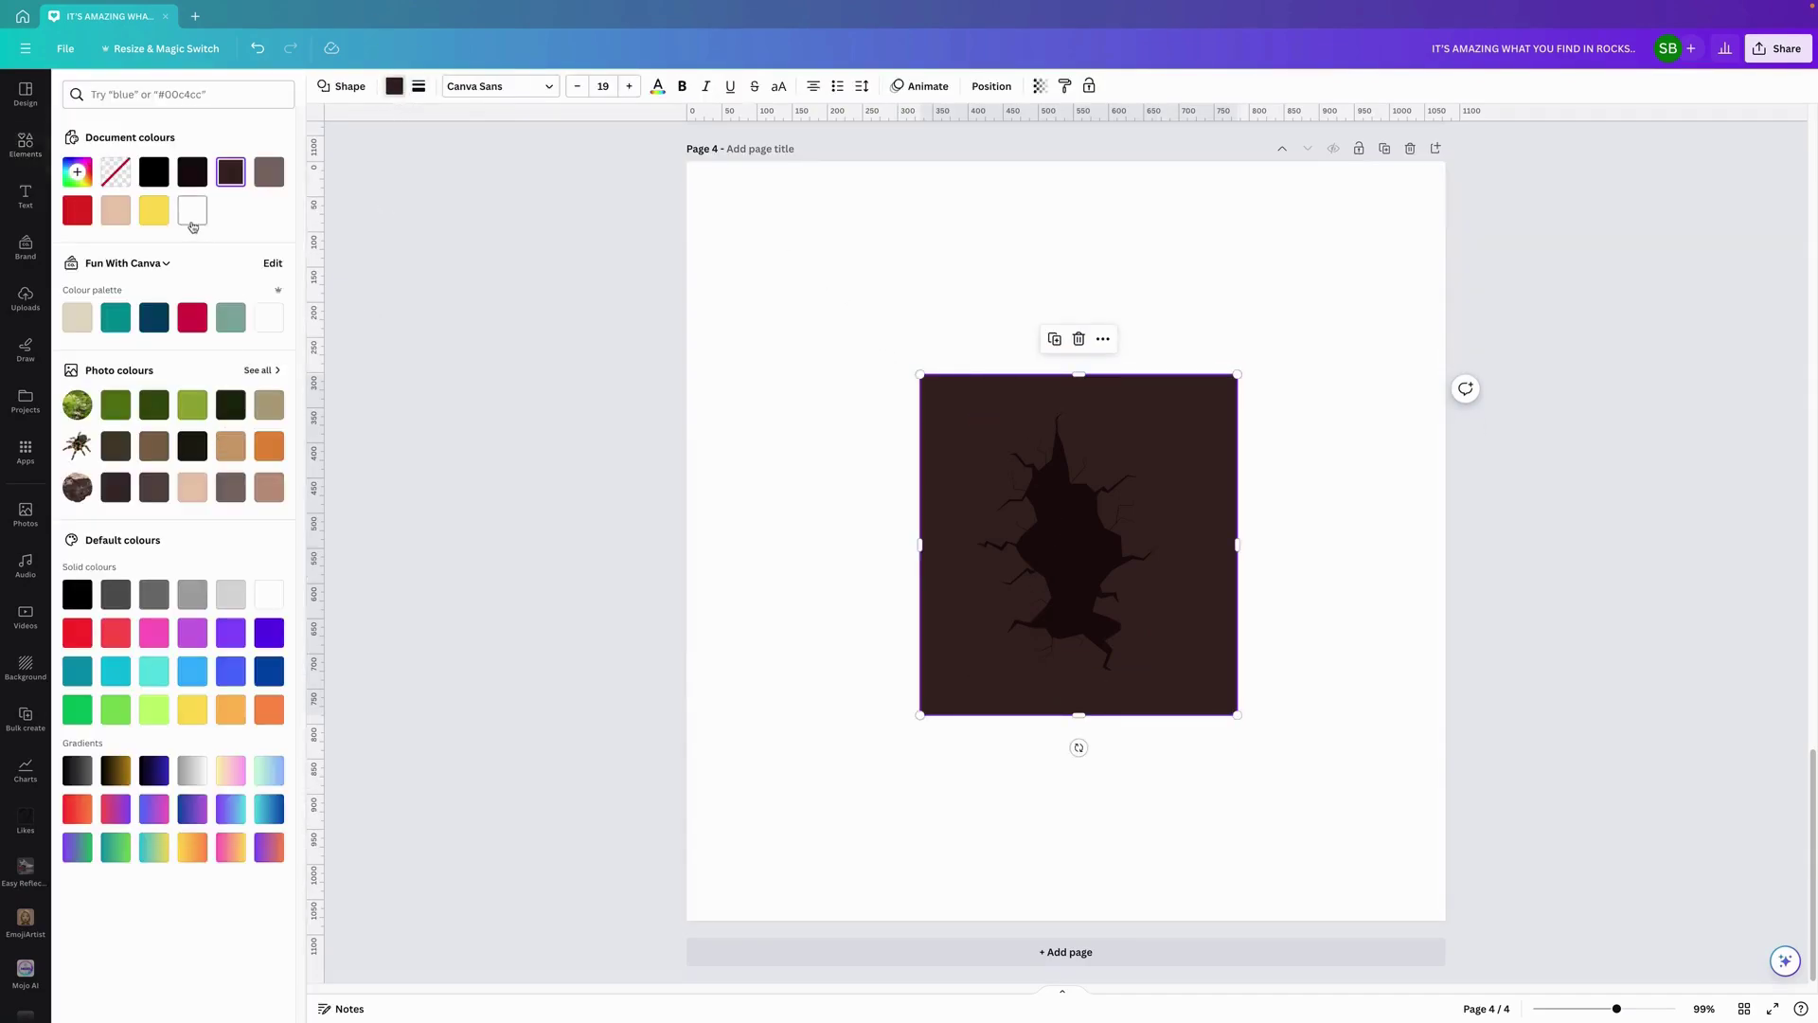
left_click(154, 210)
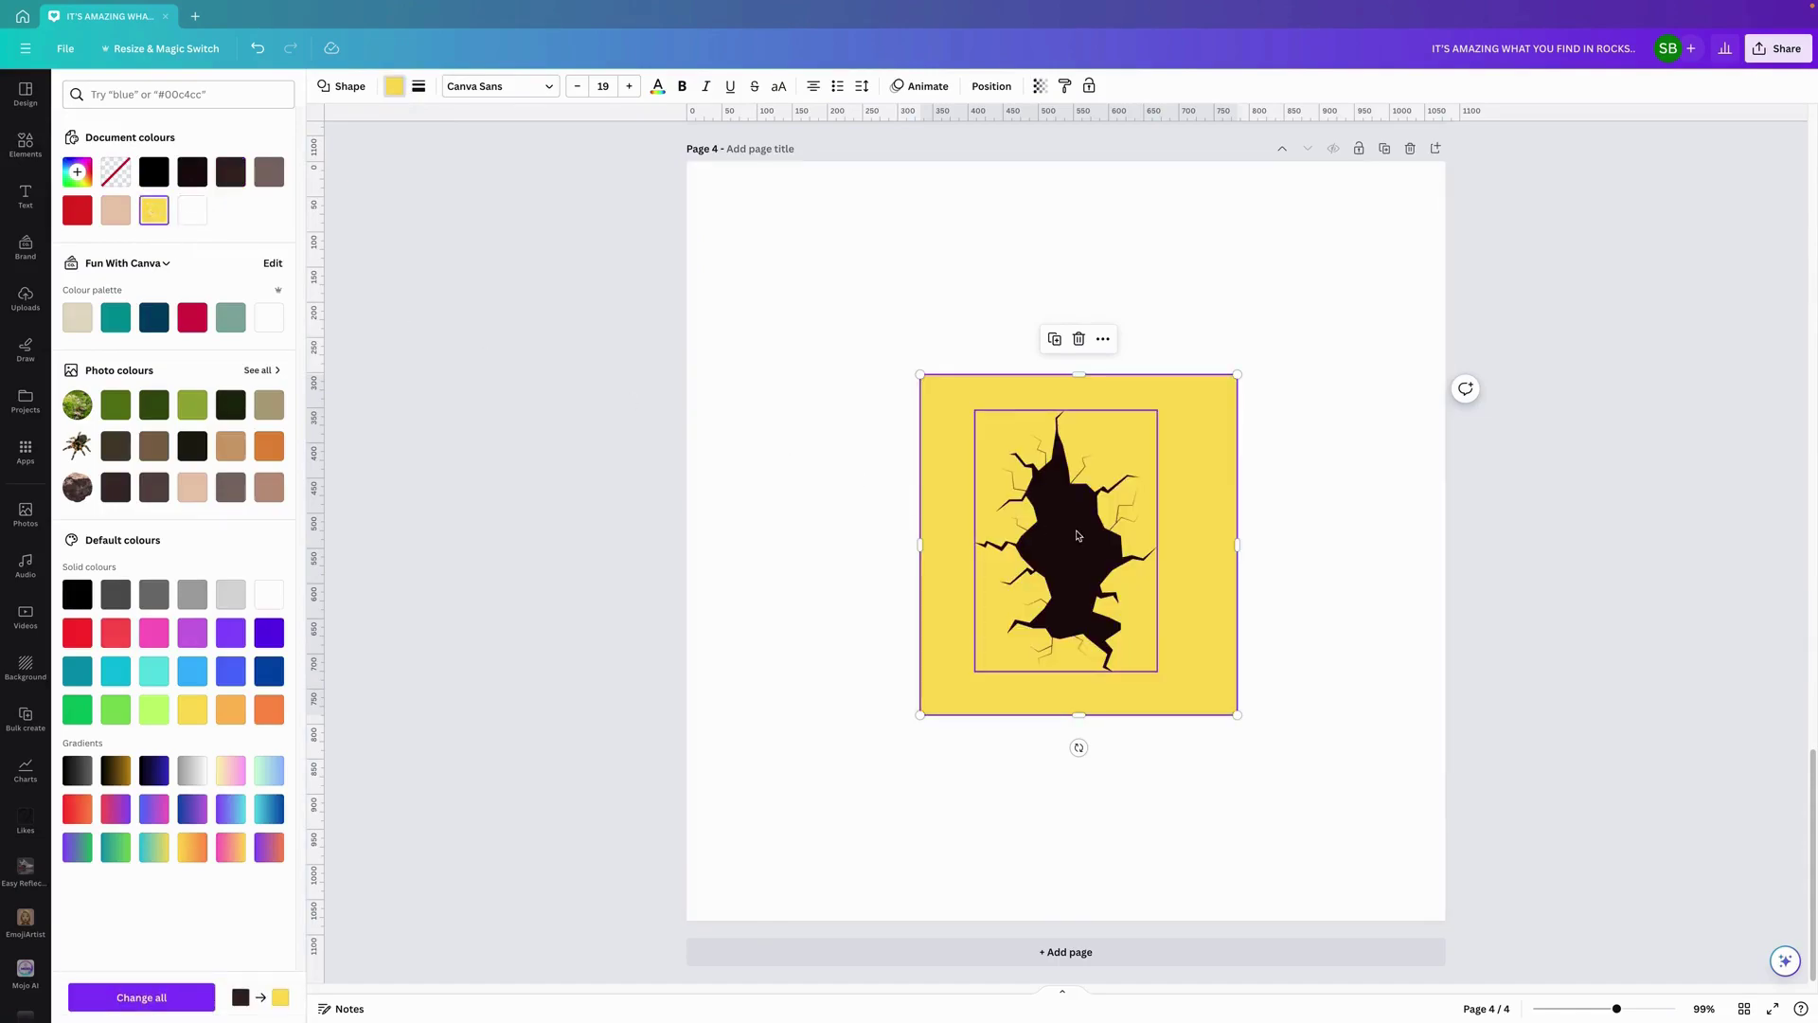
Recolour the crack graphic with the default solid white
left_click(1077, 536)
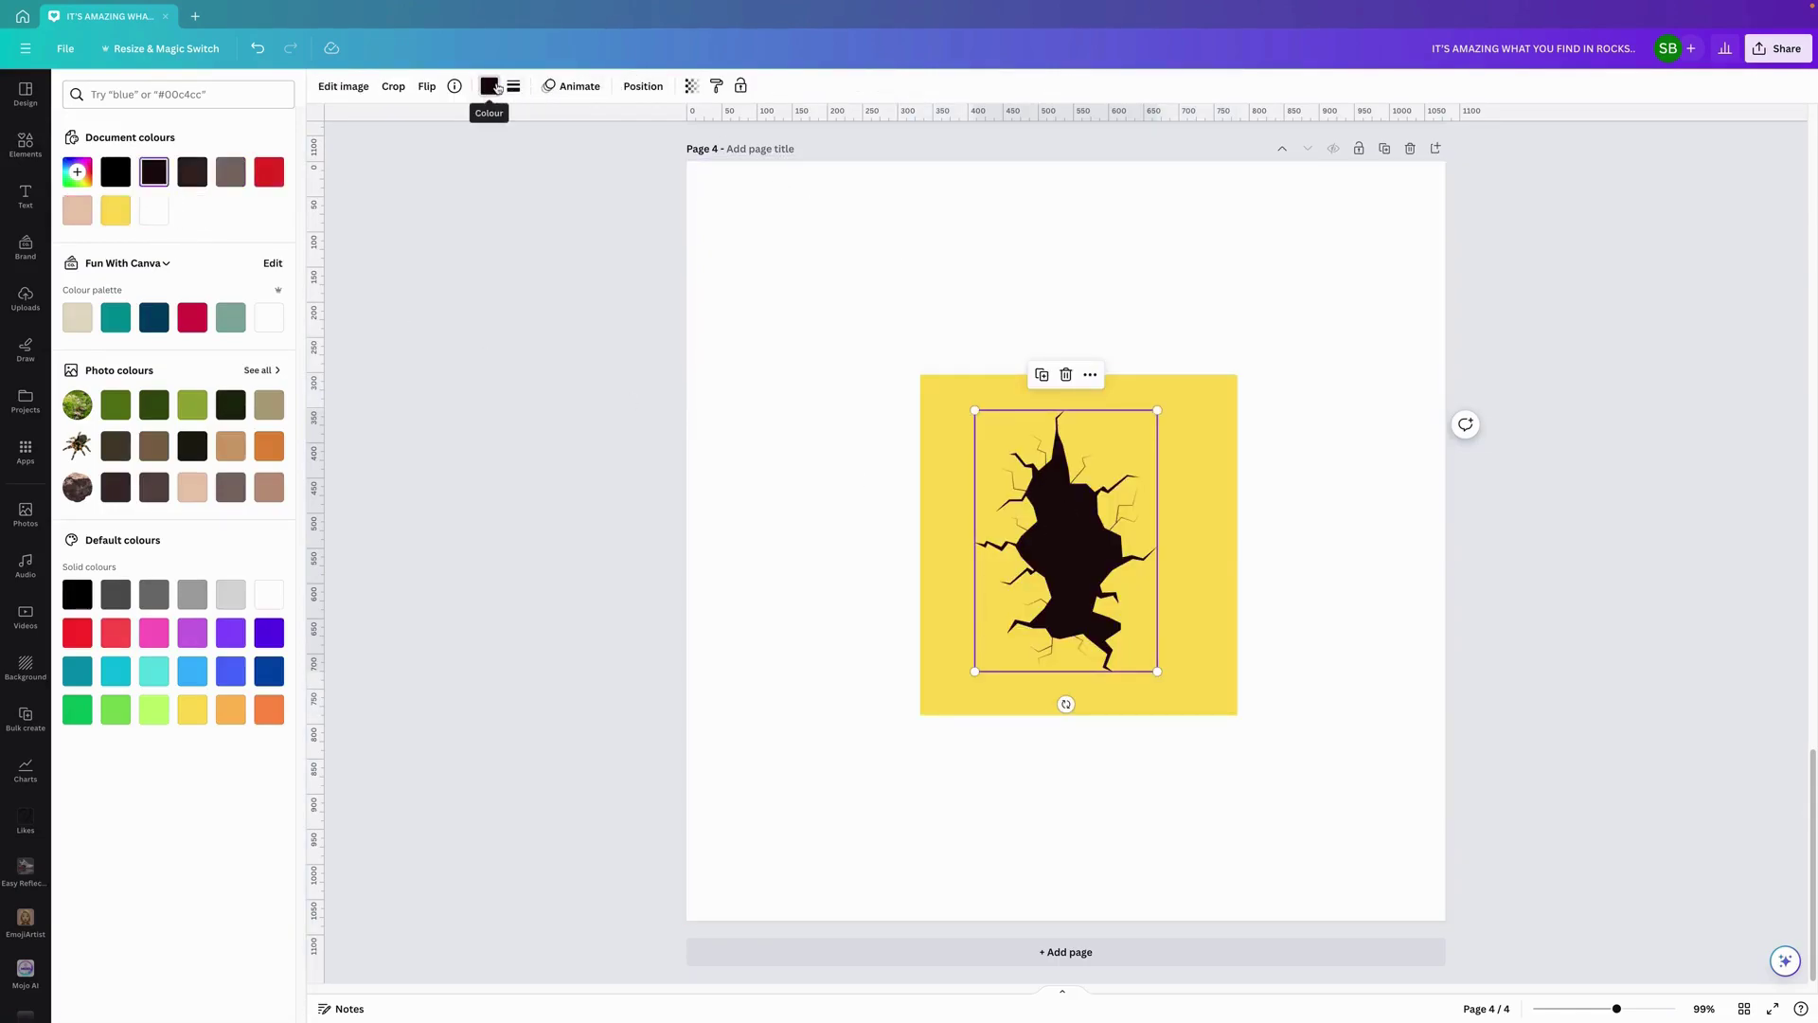
left_click(493, 86)
left_click(489, 86)
left_click(270, 594)
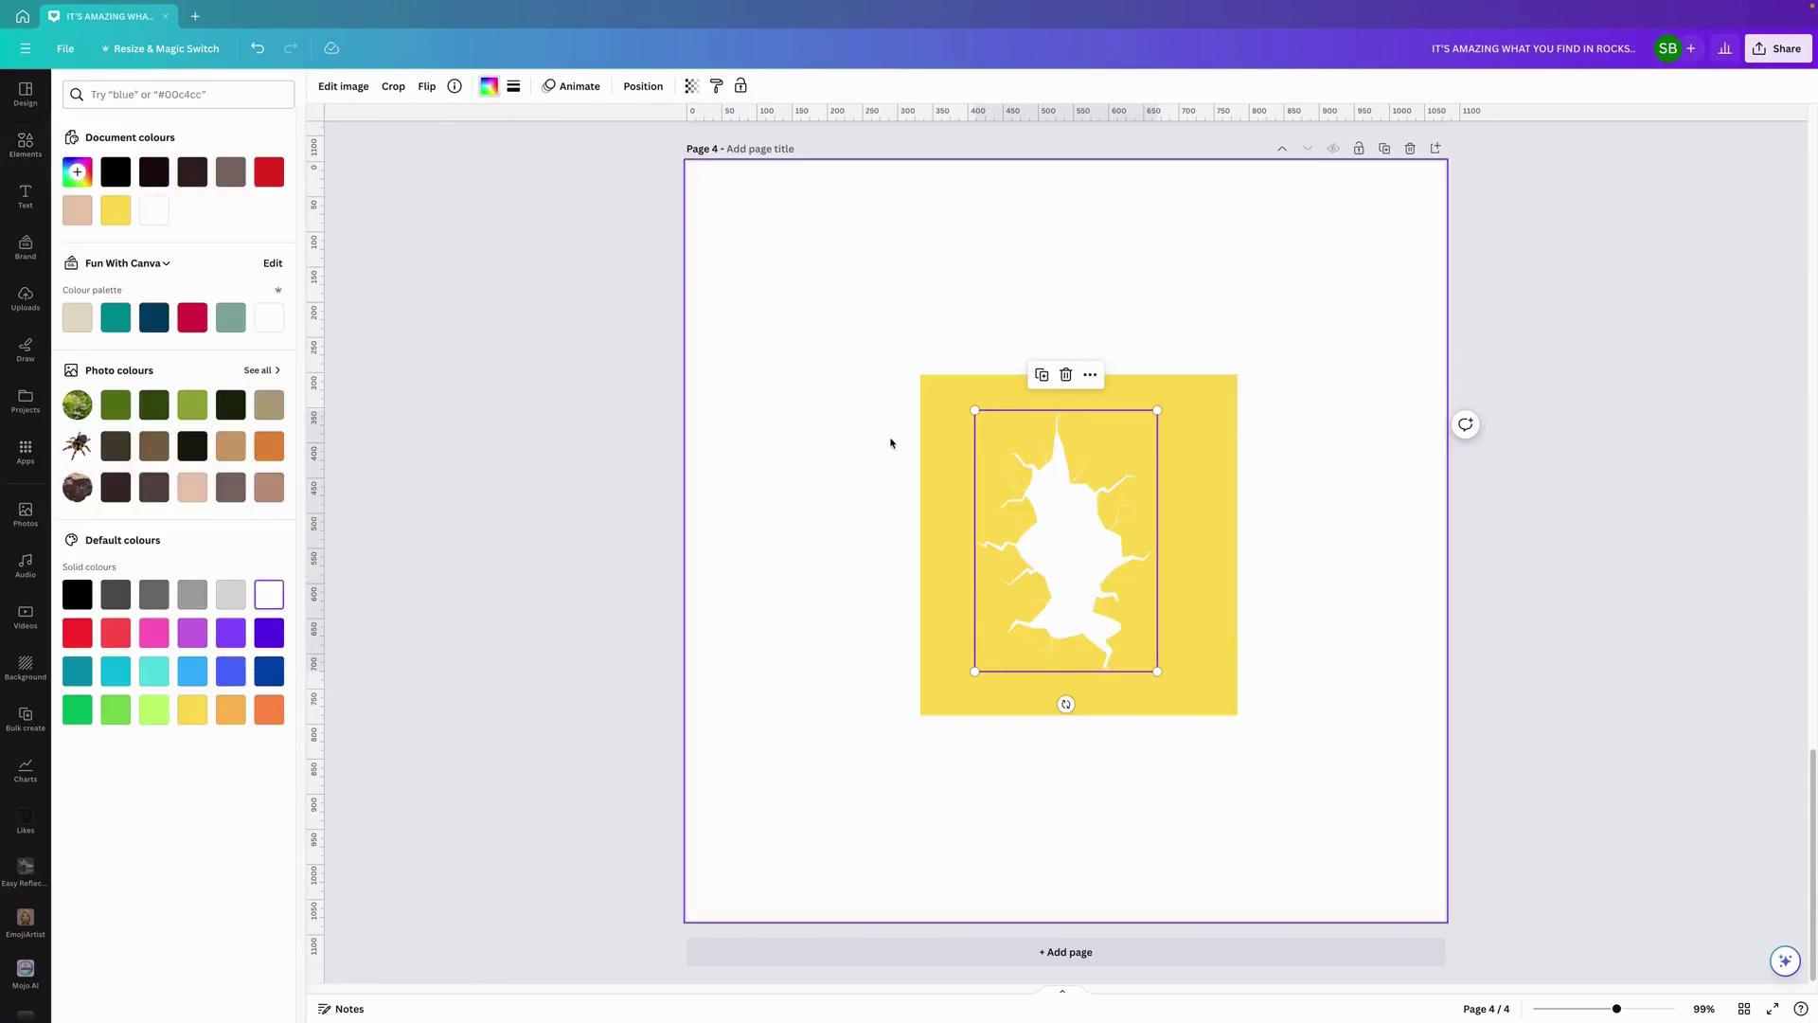
Shrink the yellow rectangle on all four sides so it frames the crack closely with a narrow margin
left_click(960, 399)
left_click_drag(1078, 375, 1077, 392)
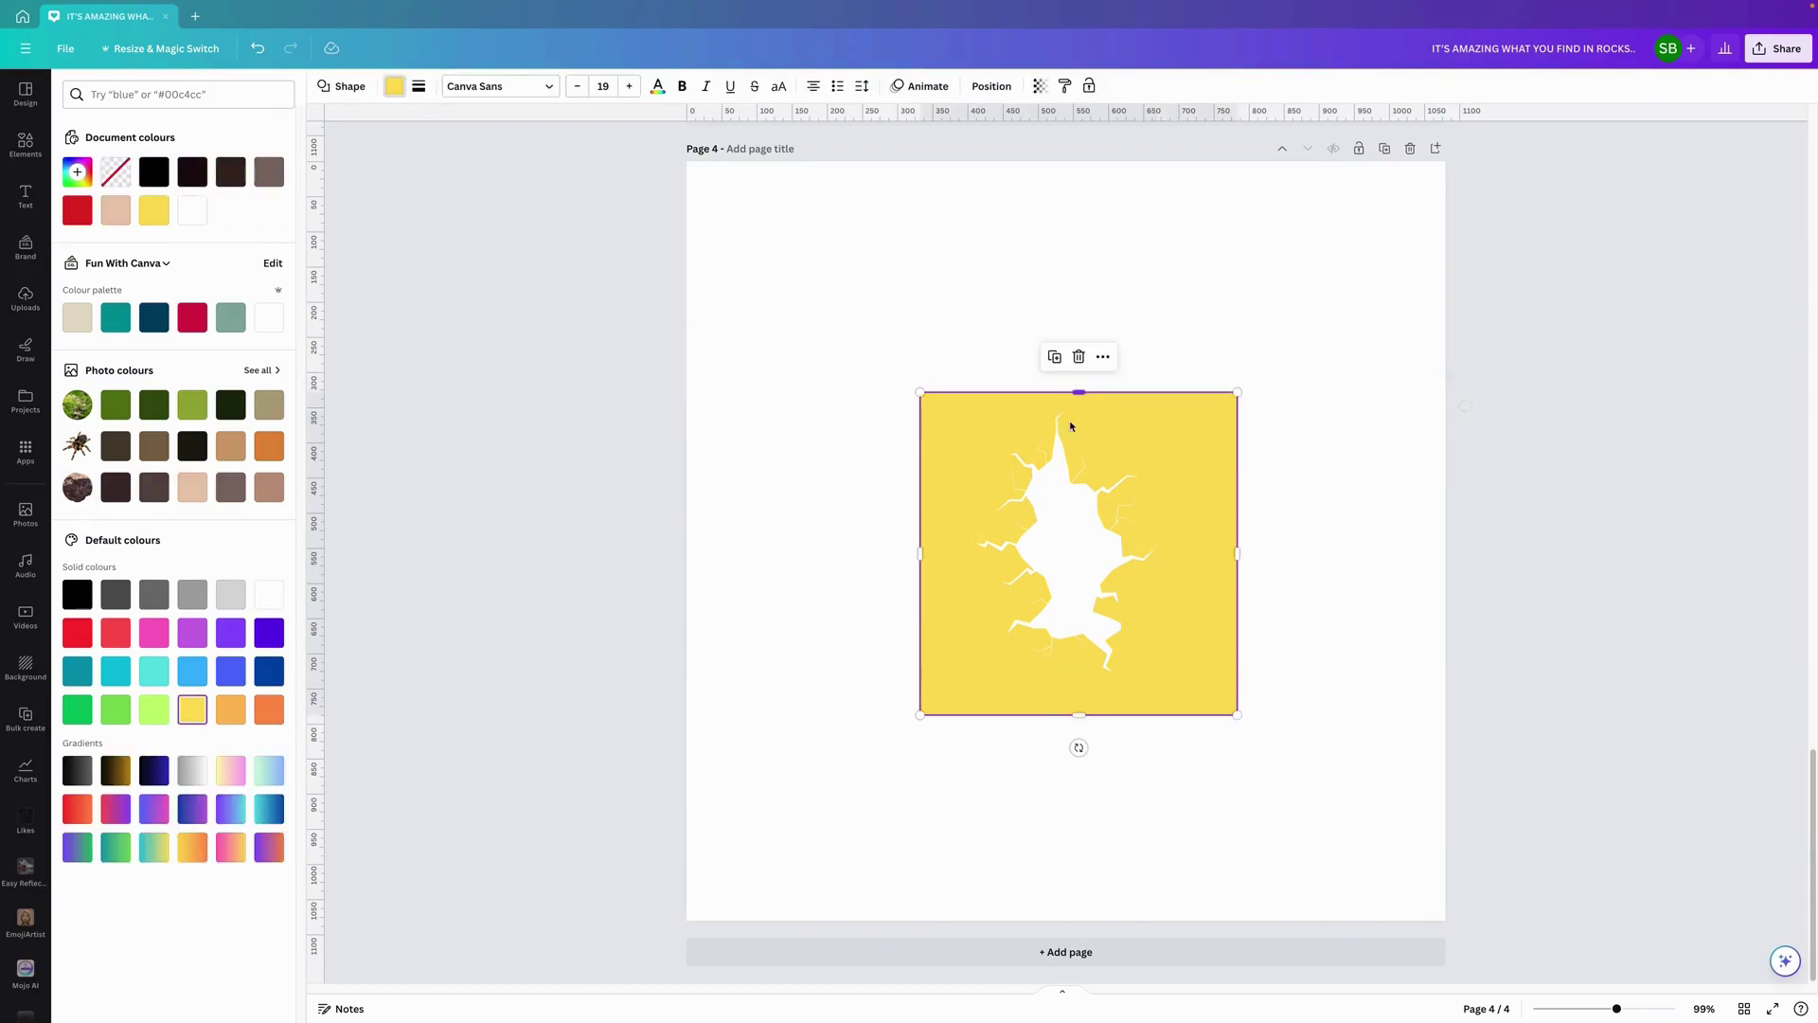
left_click_drag(1079, 714, 1079, 687)
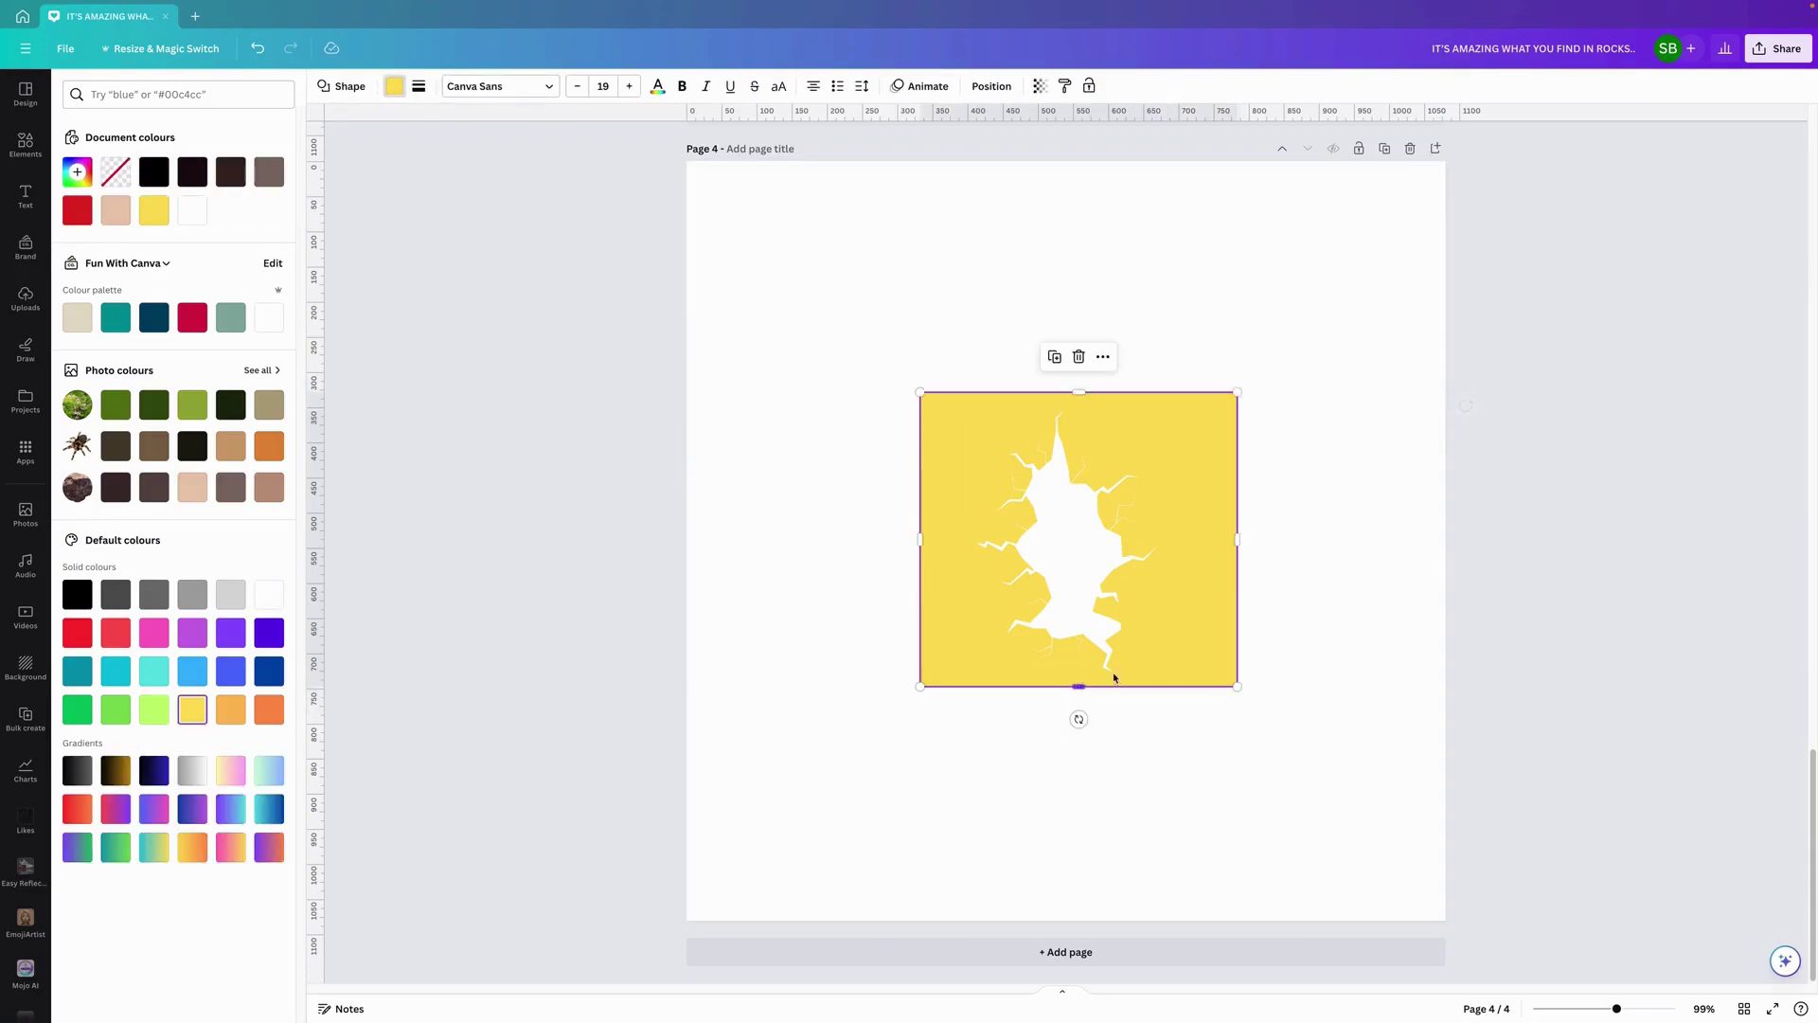
left_click_drag(1237, 538, 1184, 539)
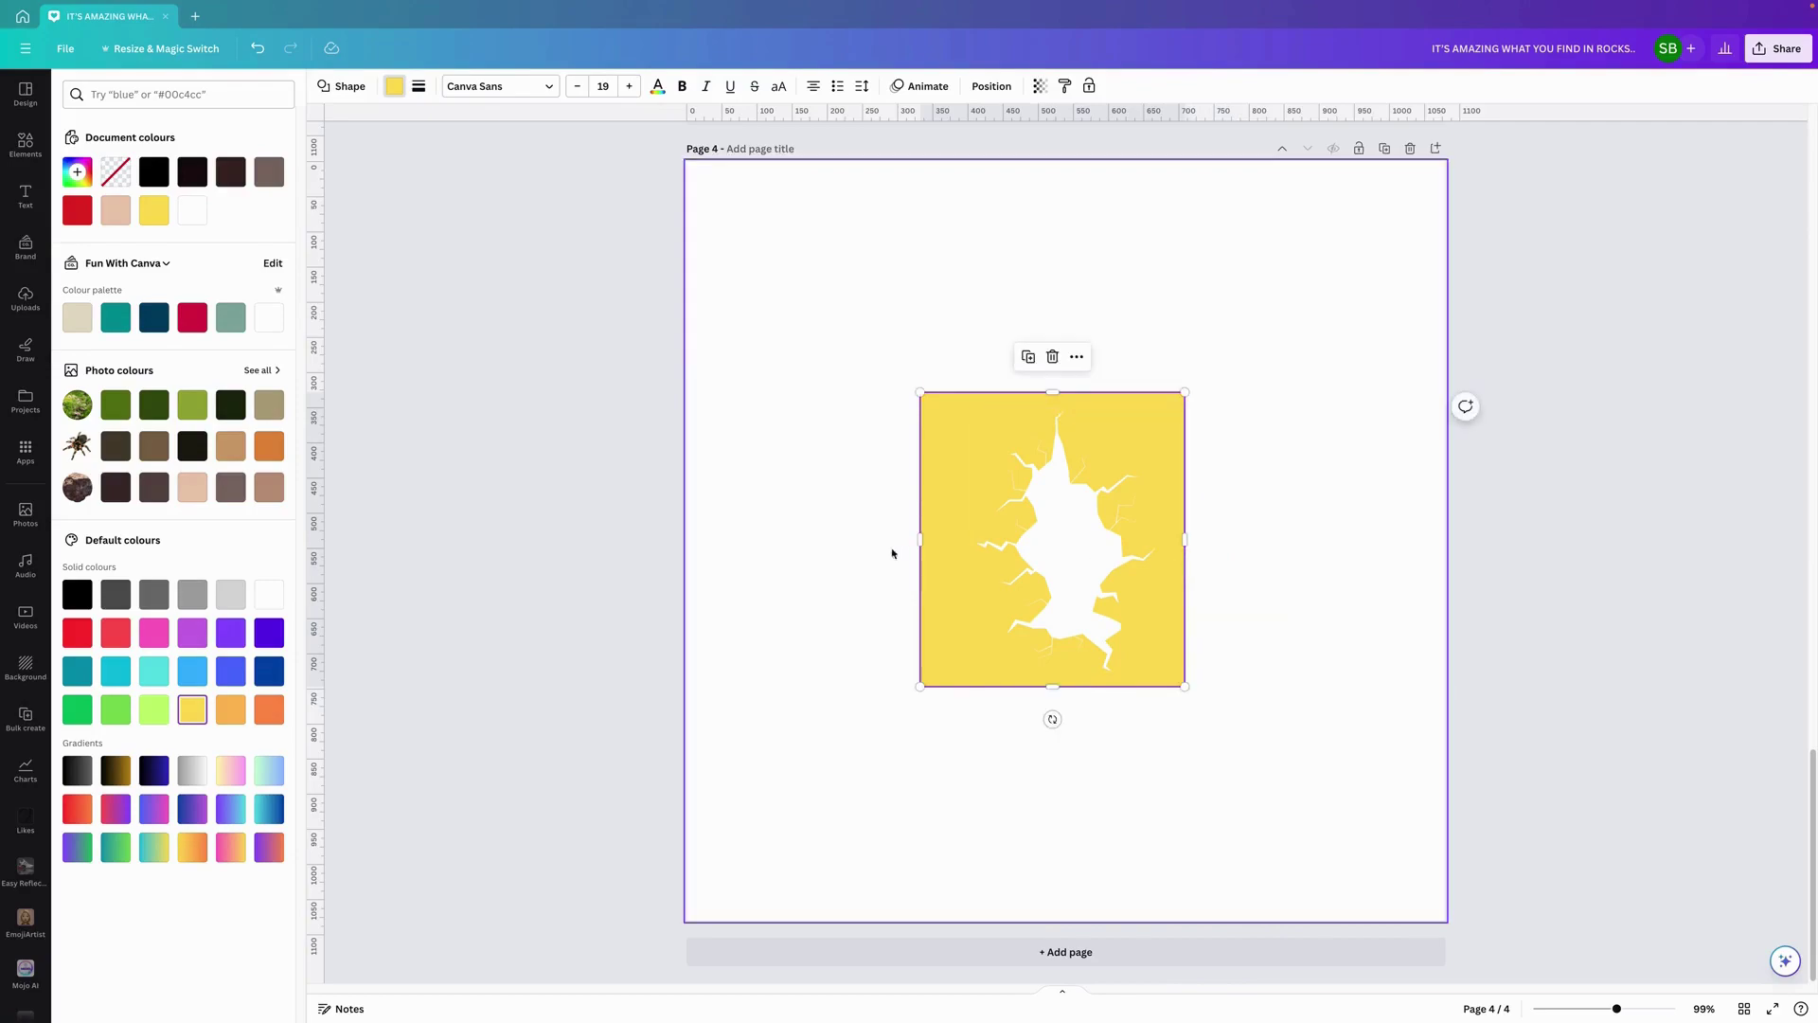
left_click_drag(921, 537, 956, 537)
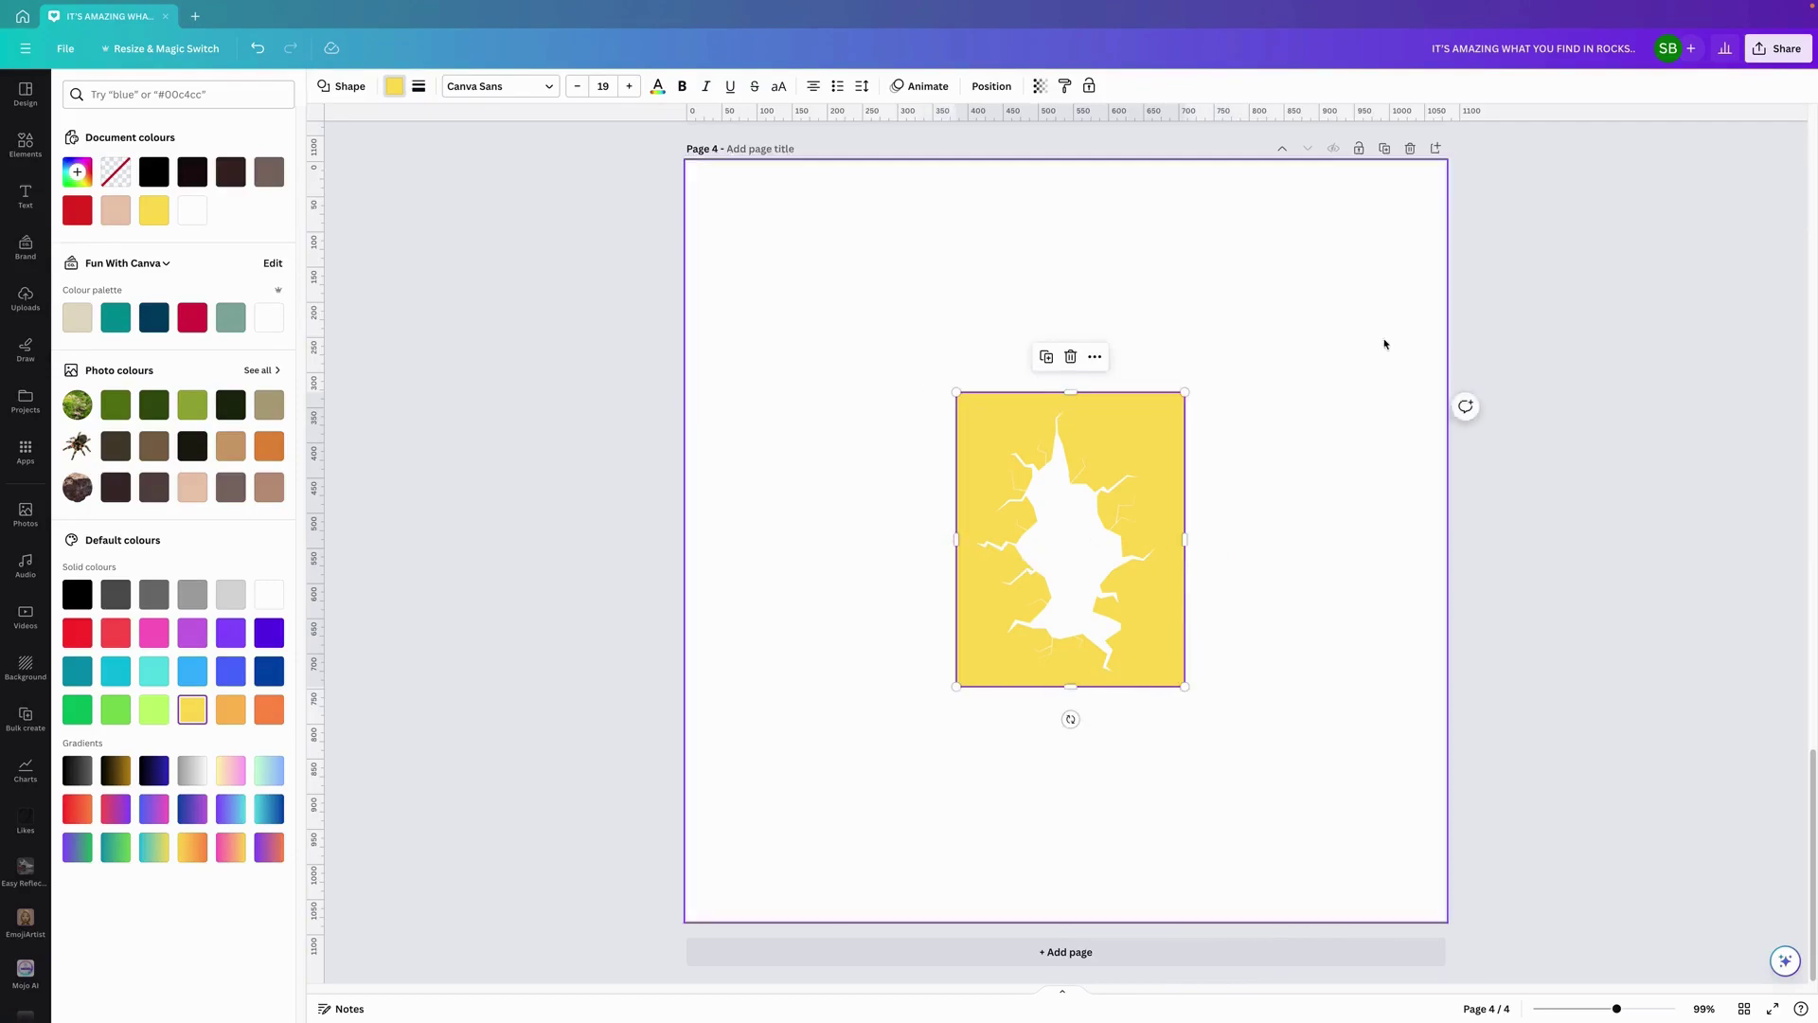
Set up a PNG download of the design limited to the current page, Page 4
left_click(1774, 59)
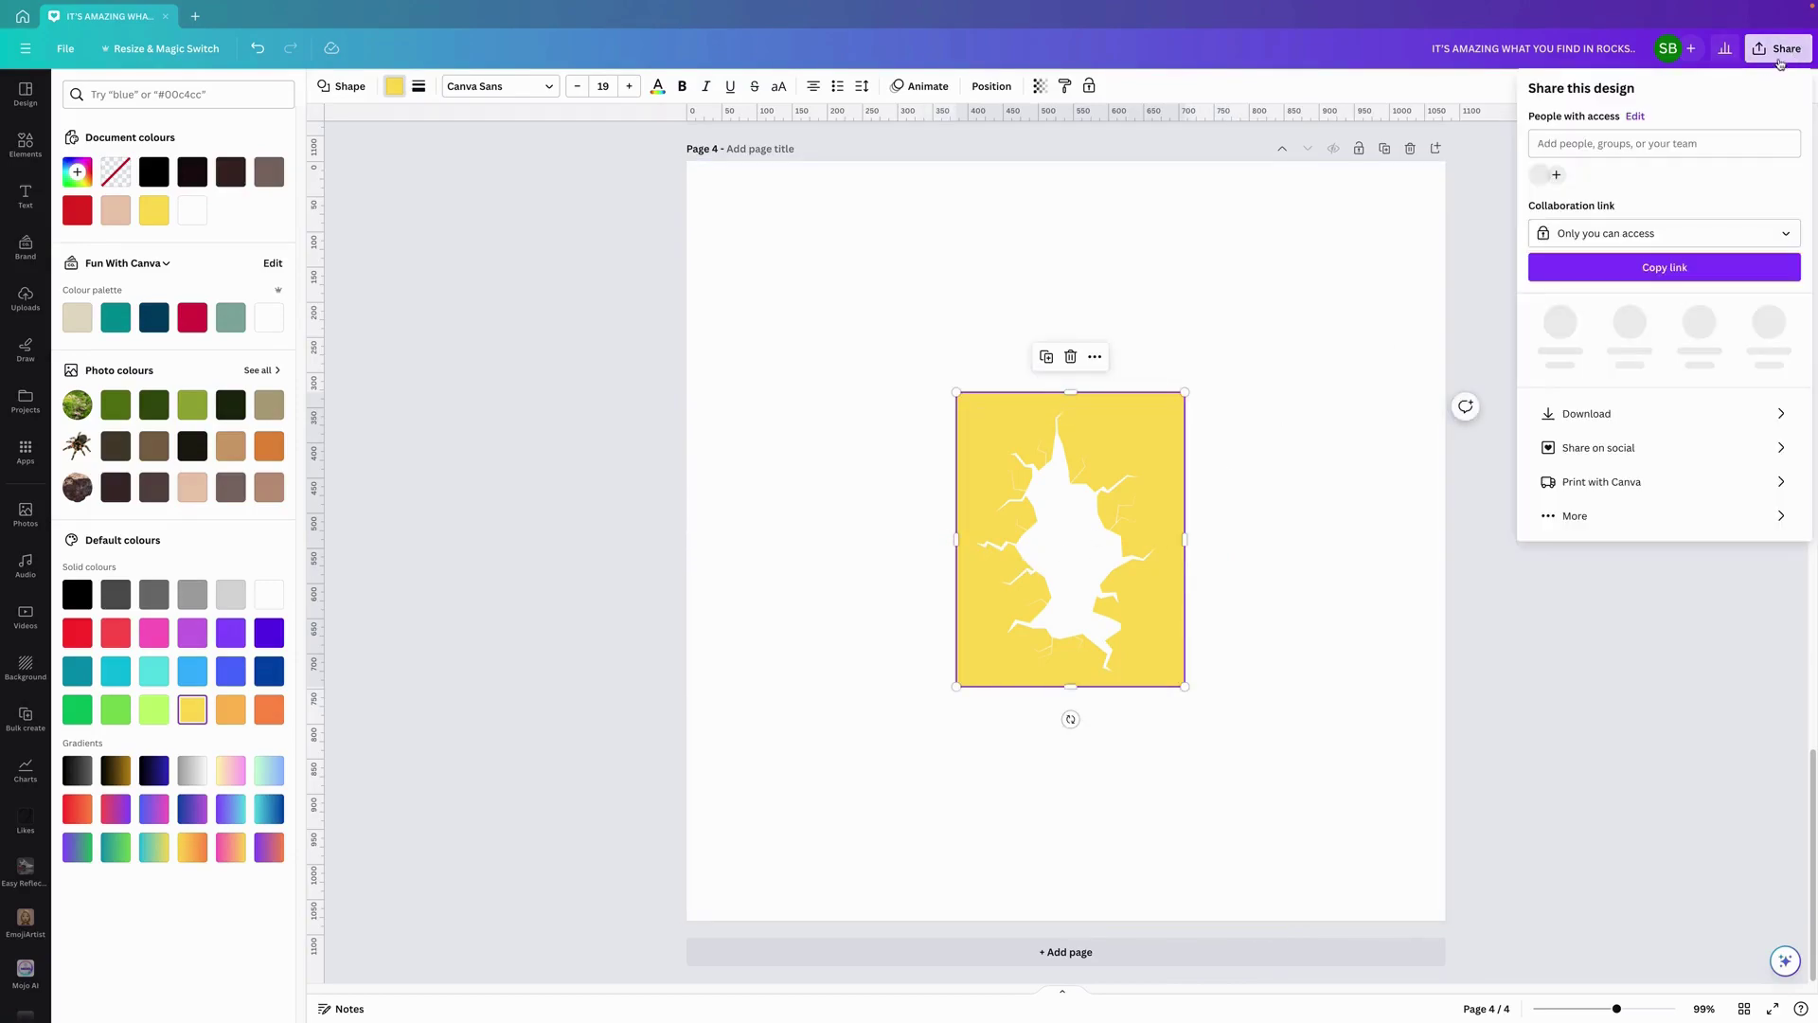
left_click(1609, 418)
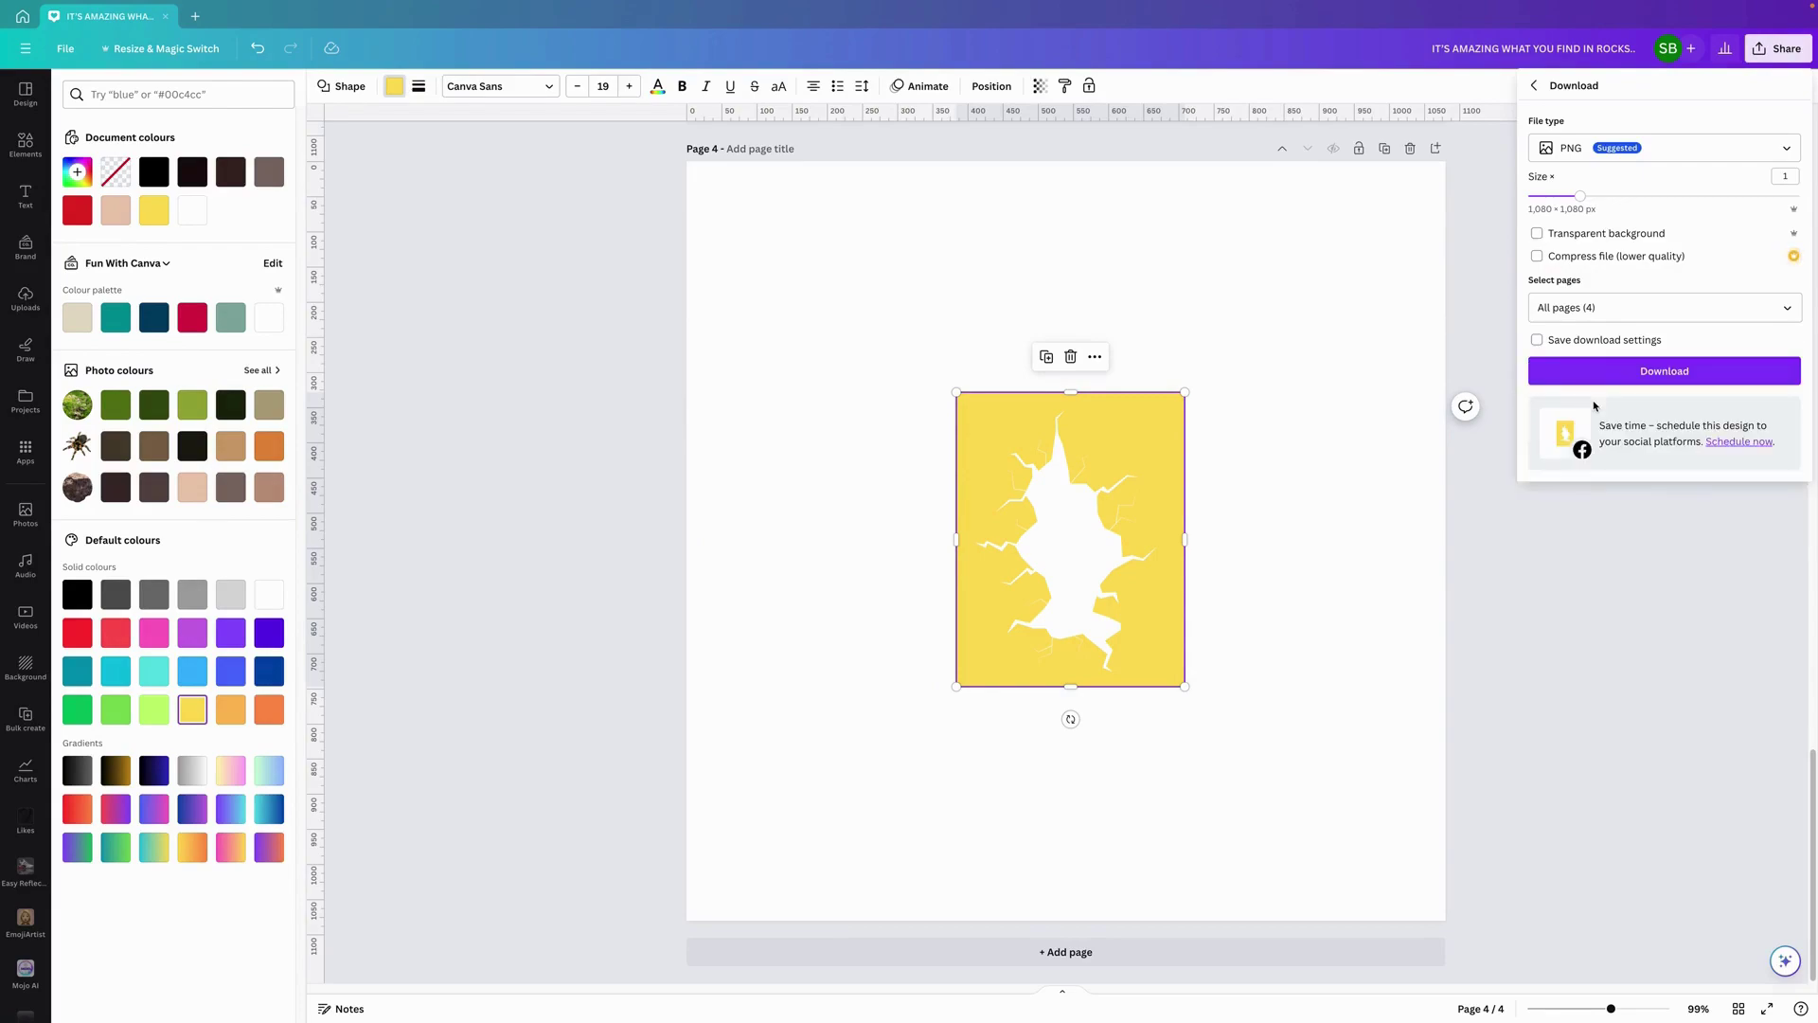
left_click(1614, 310)
left_click(1629, 382)
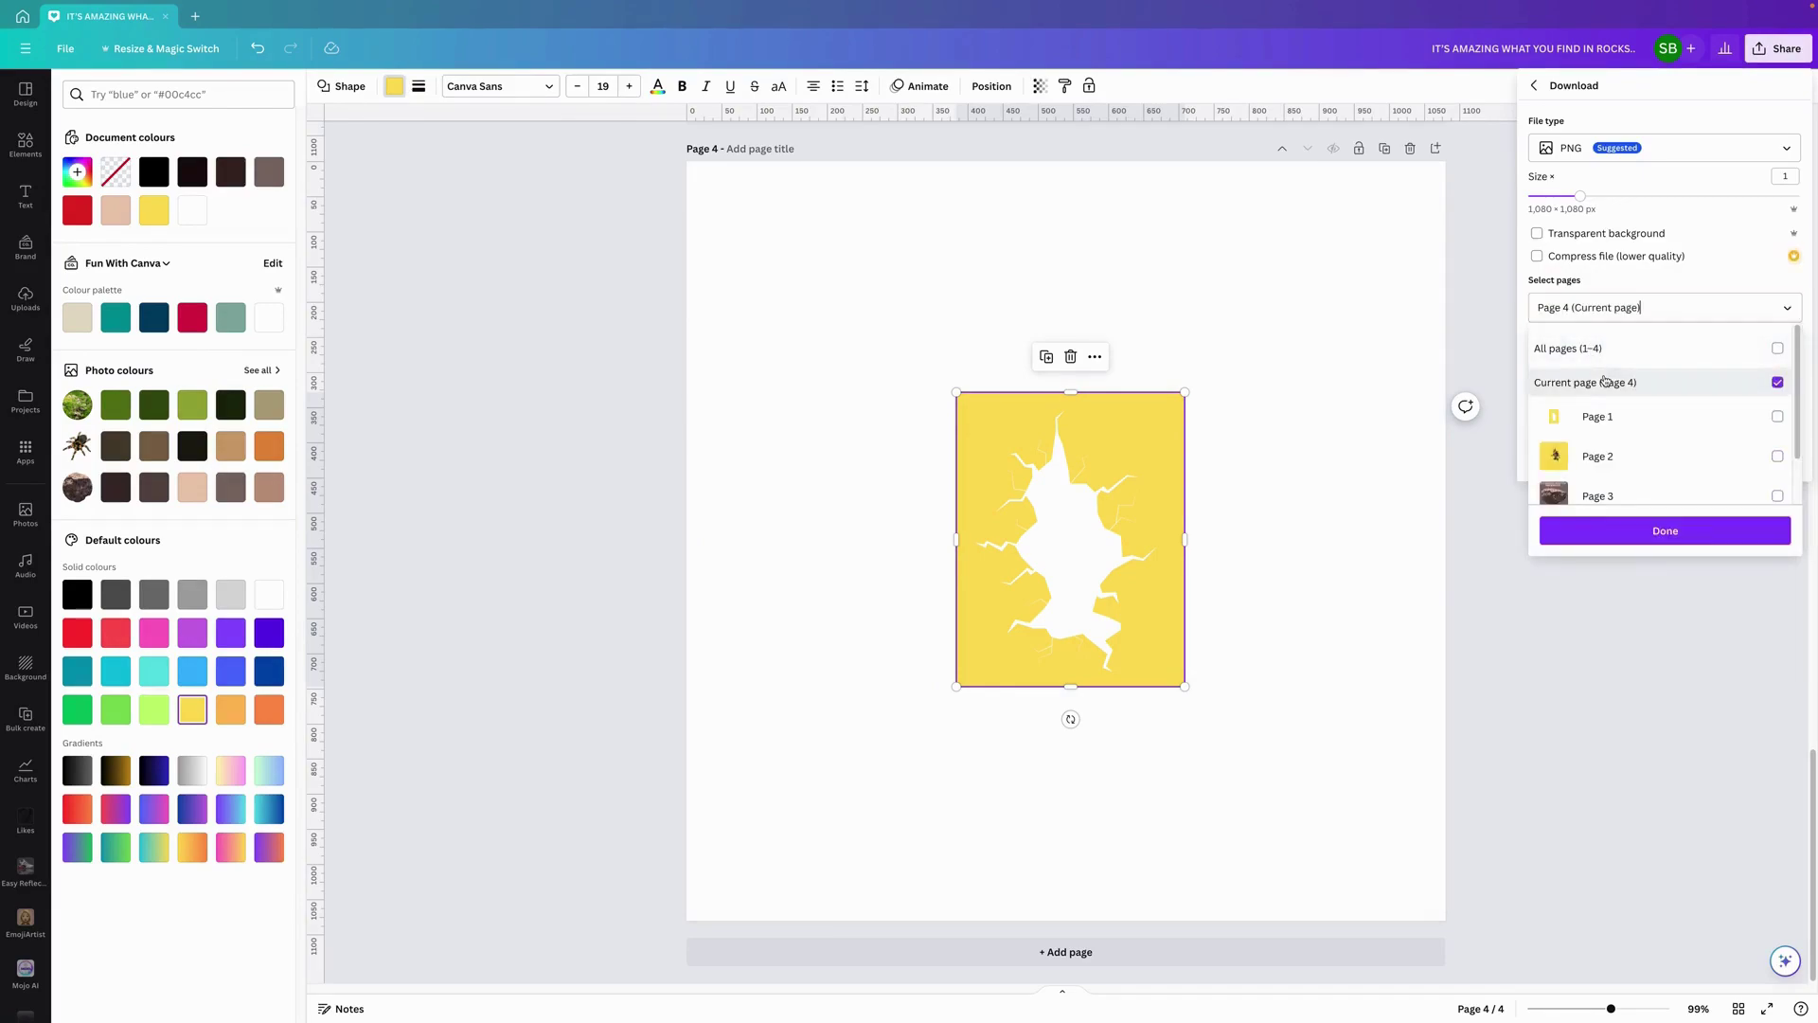
left_click(1656, 533)
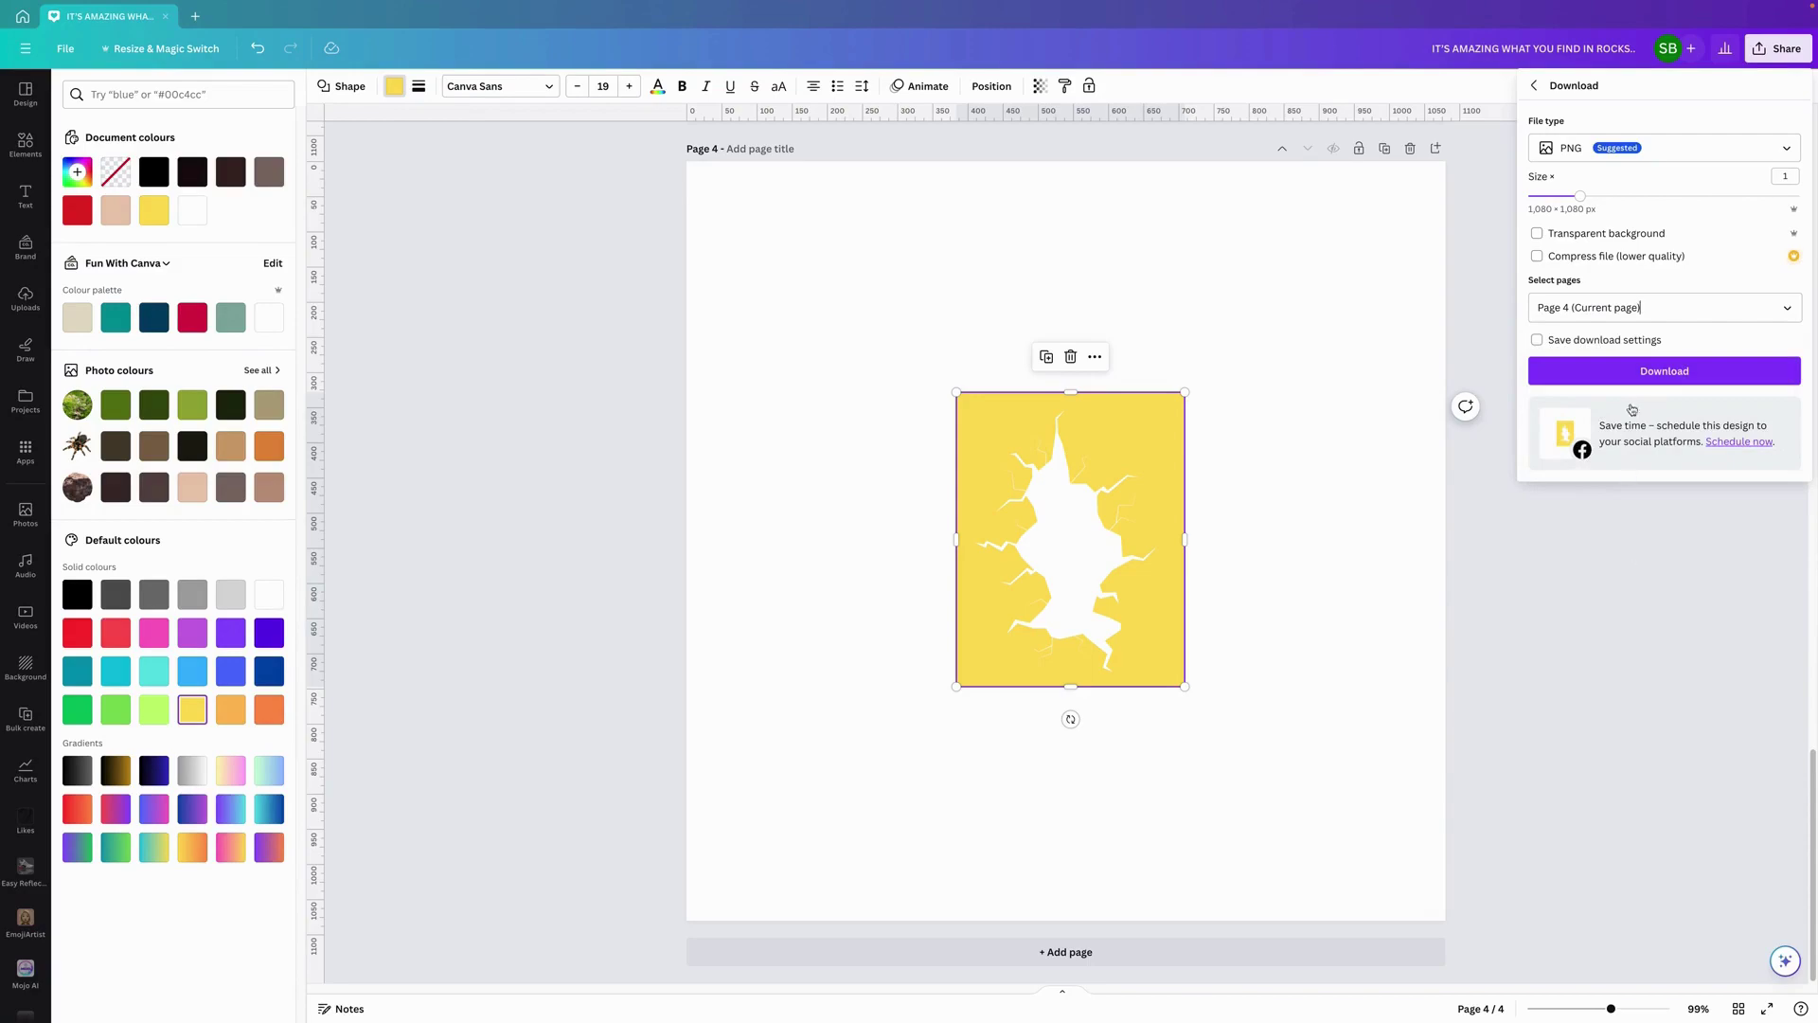
Download the page and save the PNG file in the Crack folder
left_click(1636, 377)
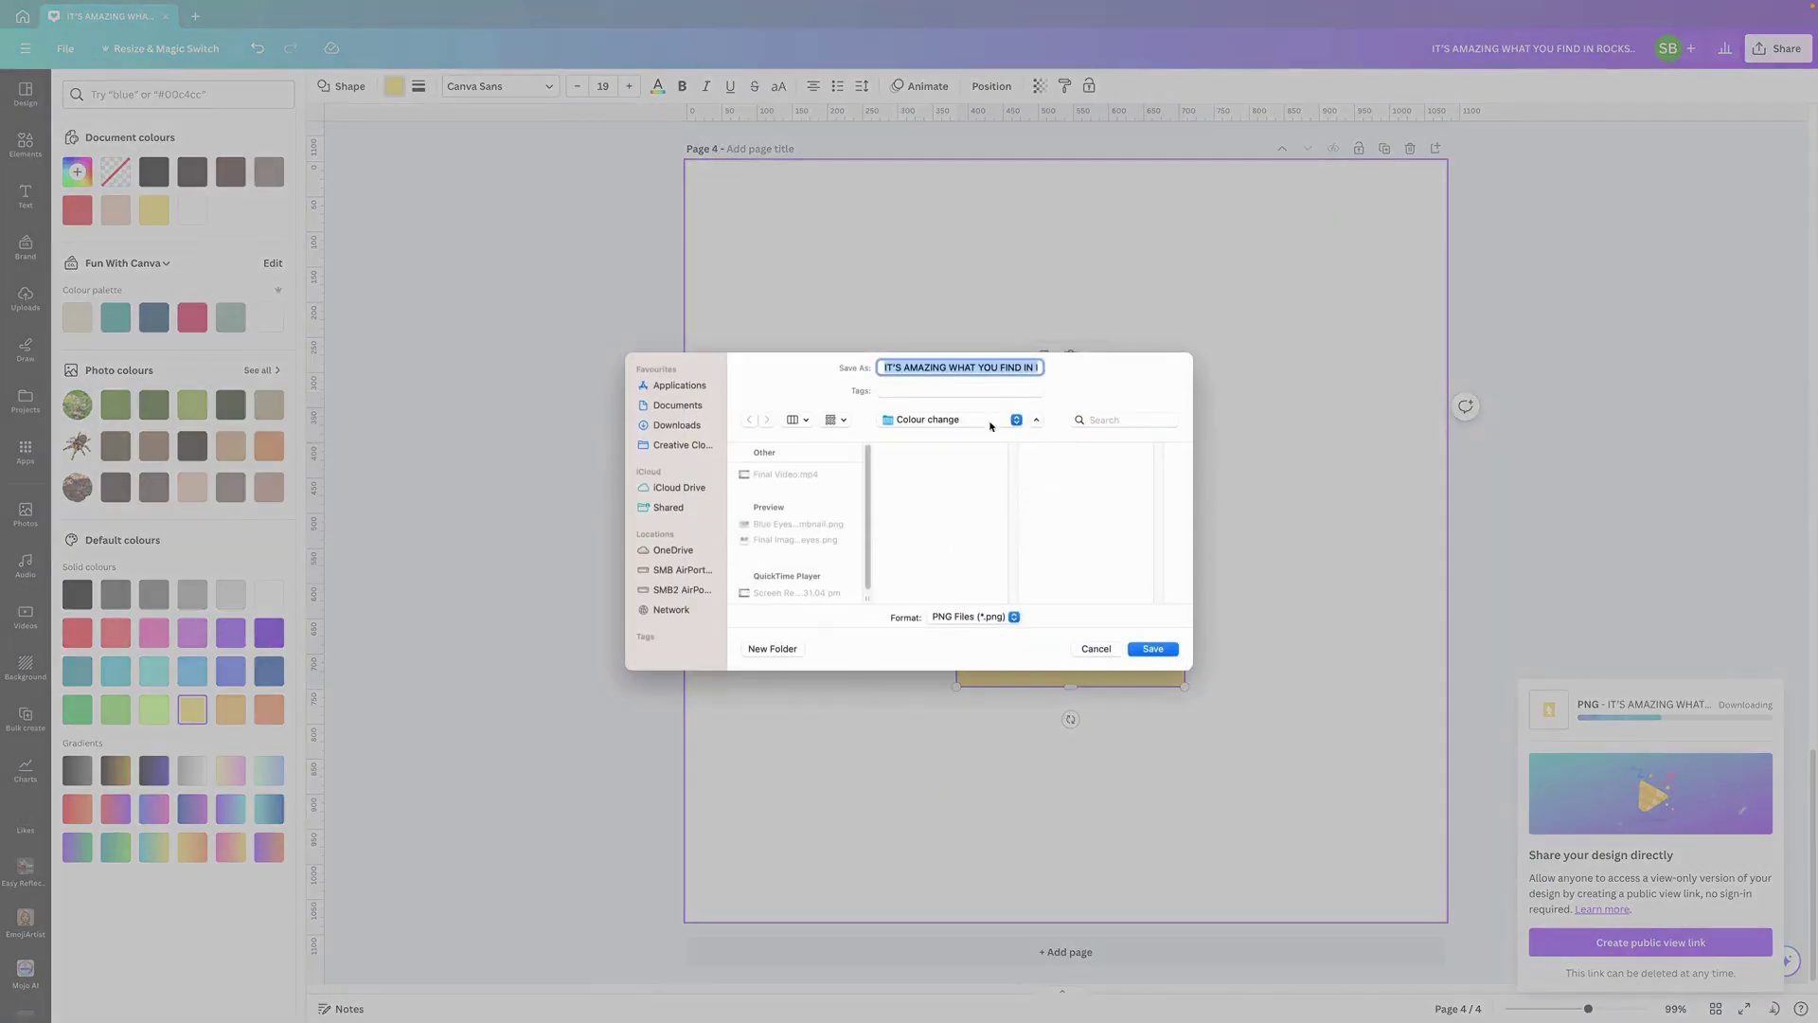
left_click(1027, 424)
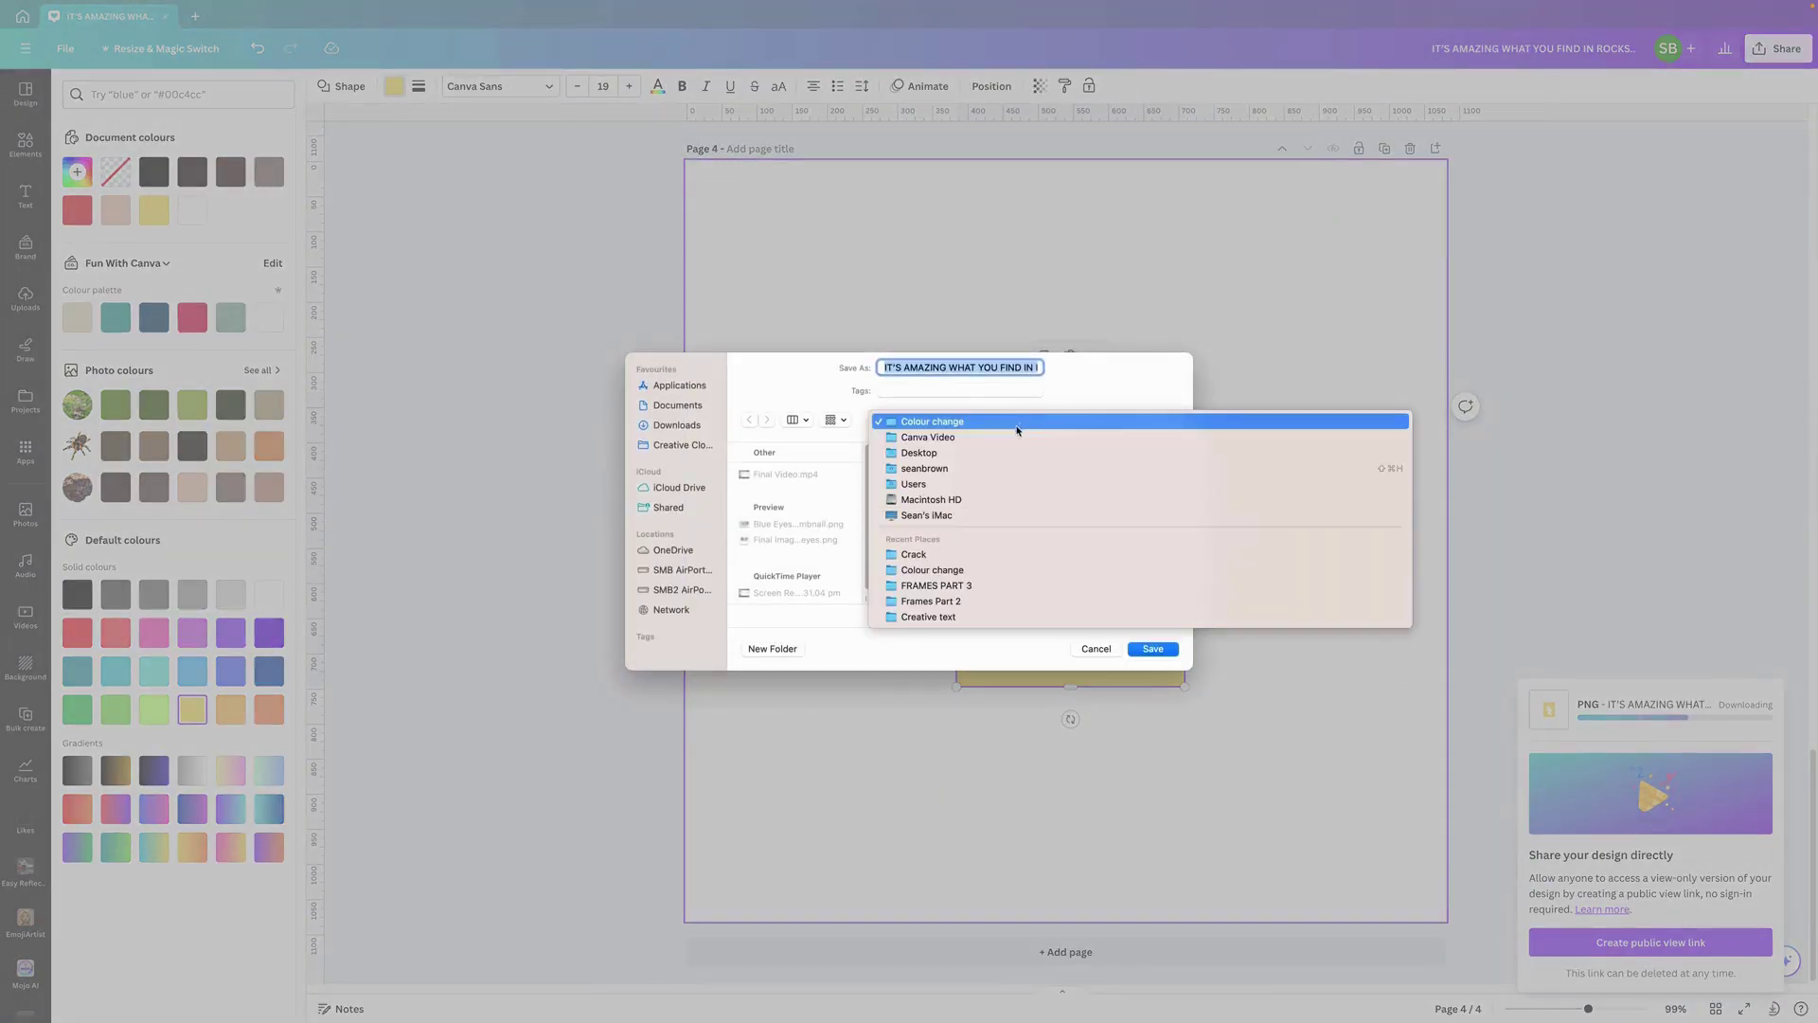
left_click(922, 553)
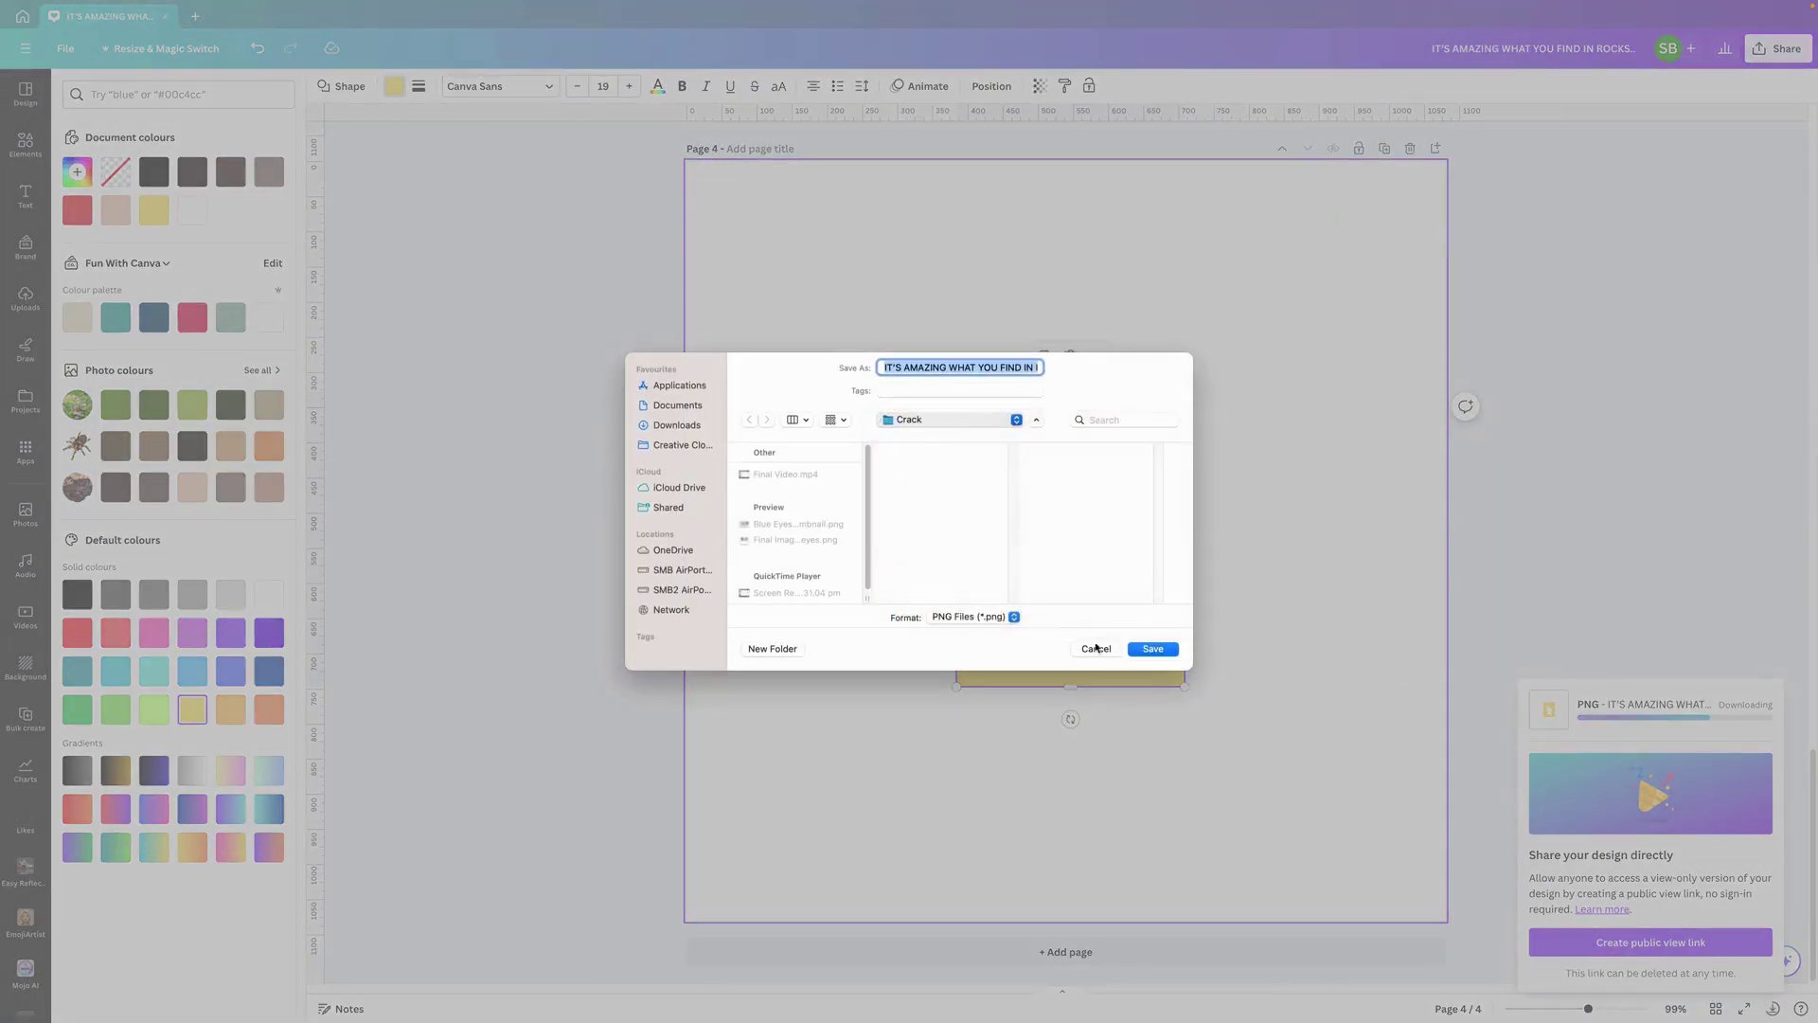
left_click(1152, 648)
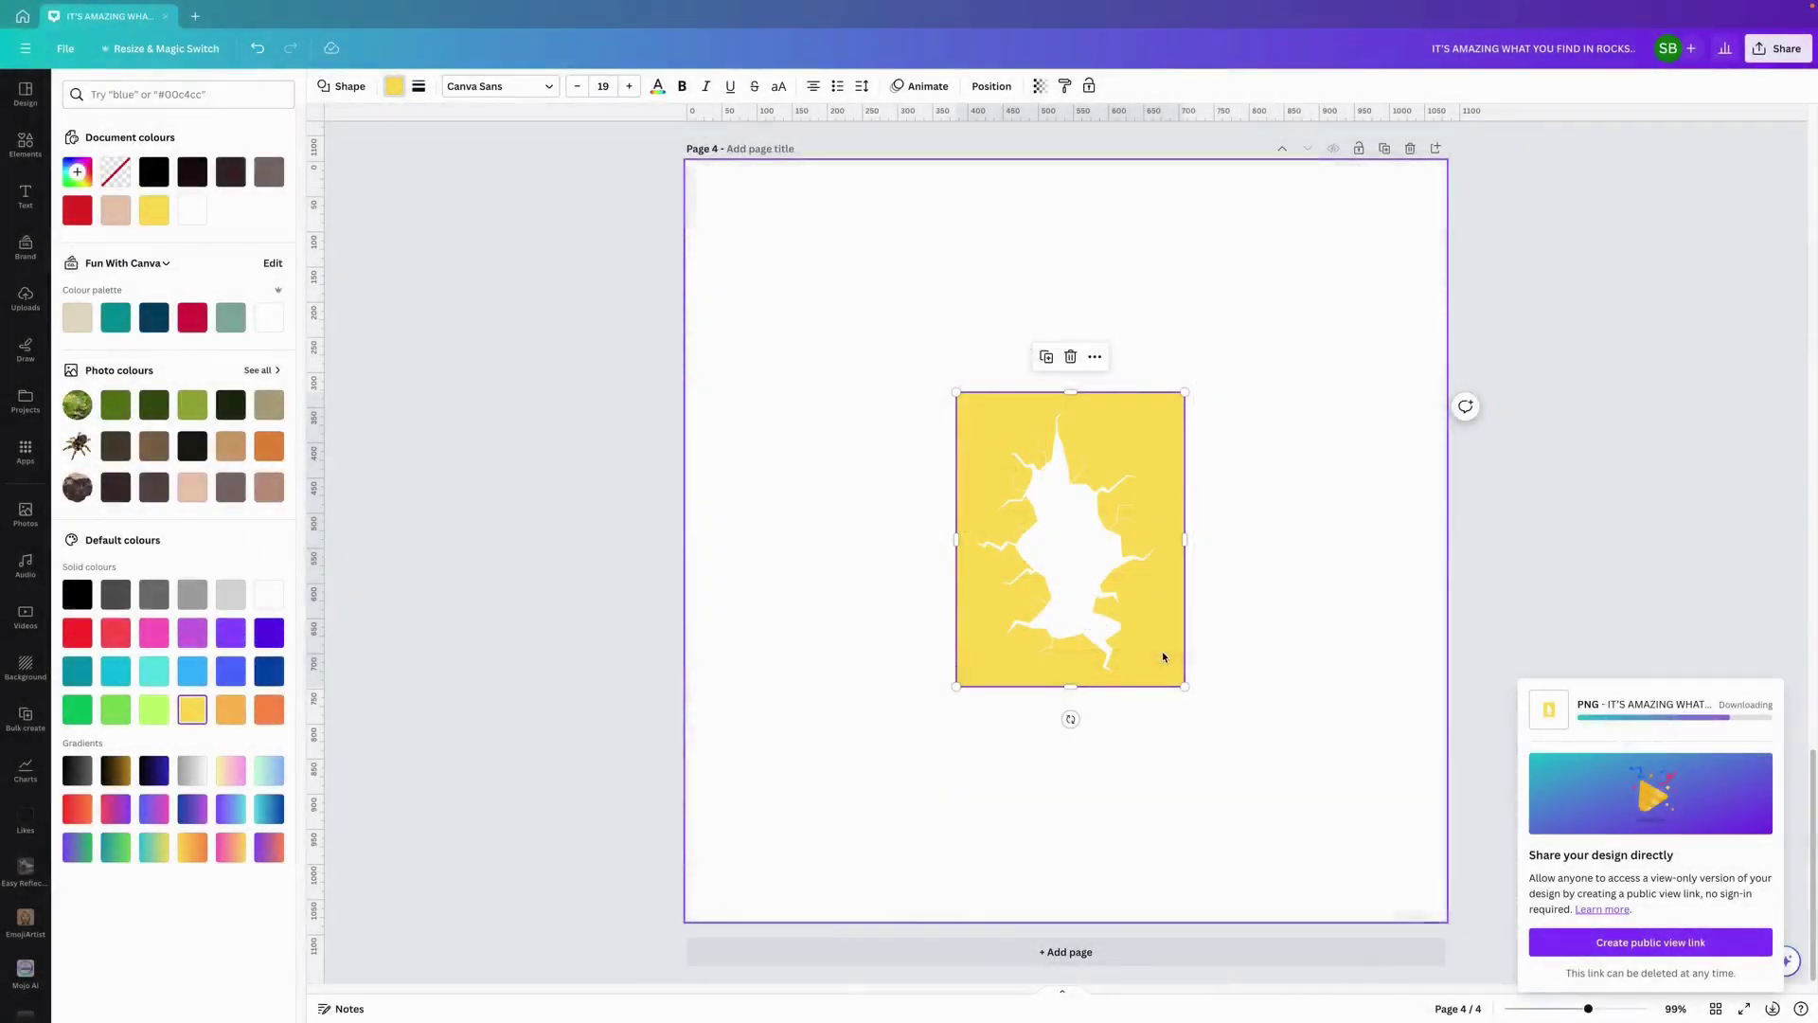
Add a blank page 5 and upload the saved crack PNG from the Crack folder
left_click(970, 954)
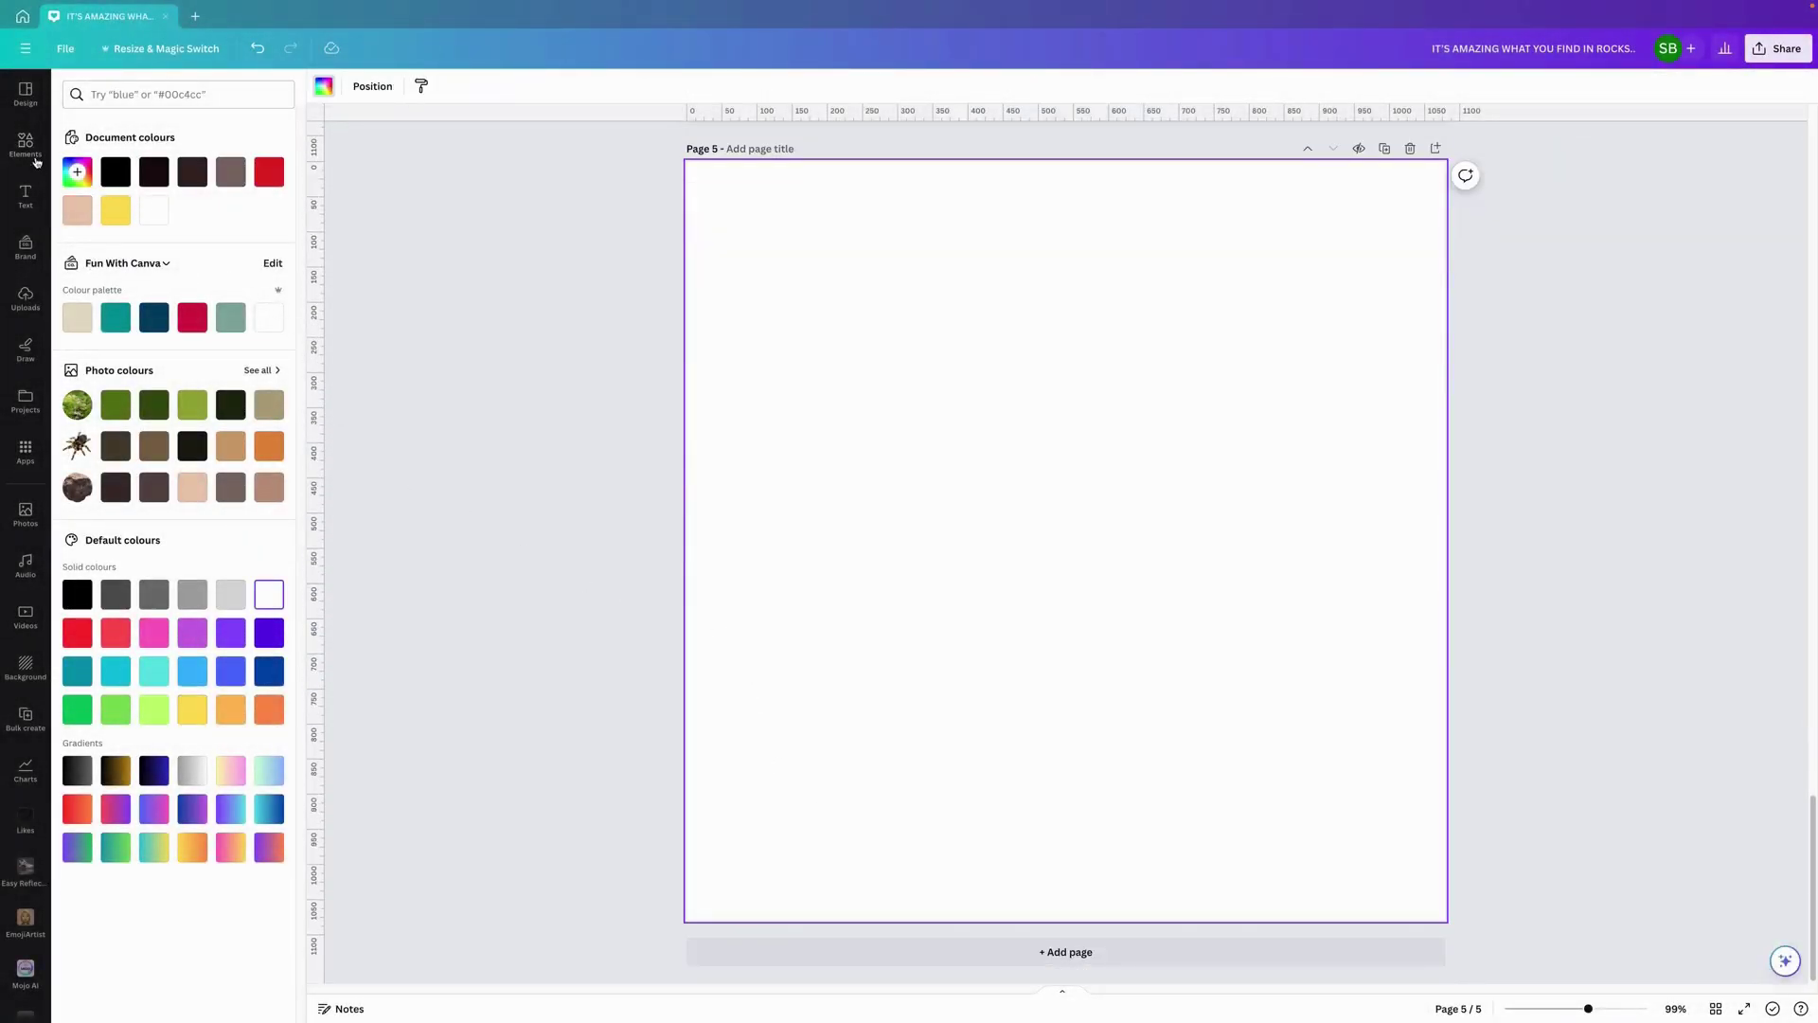
left_click(26, 298)
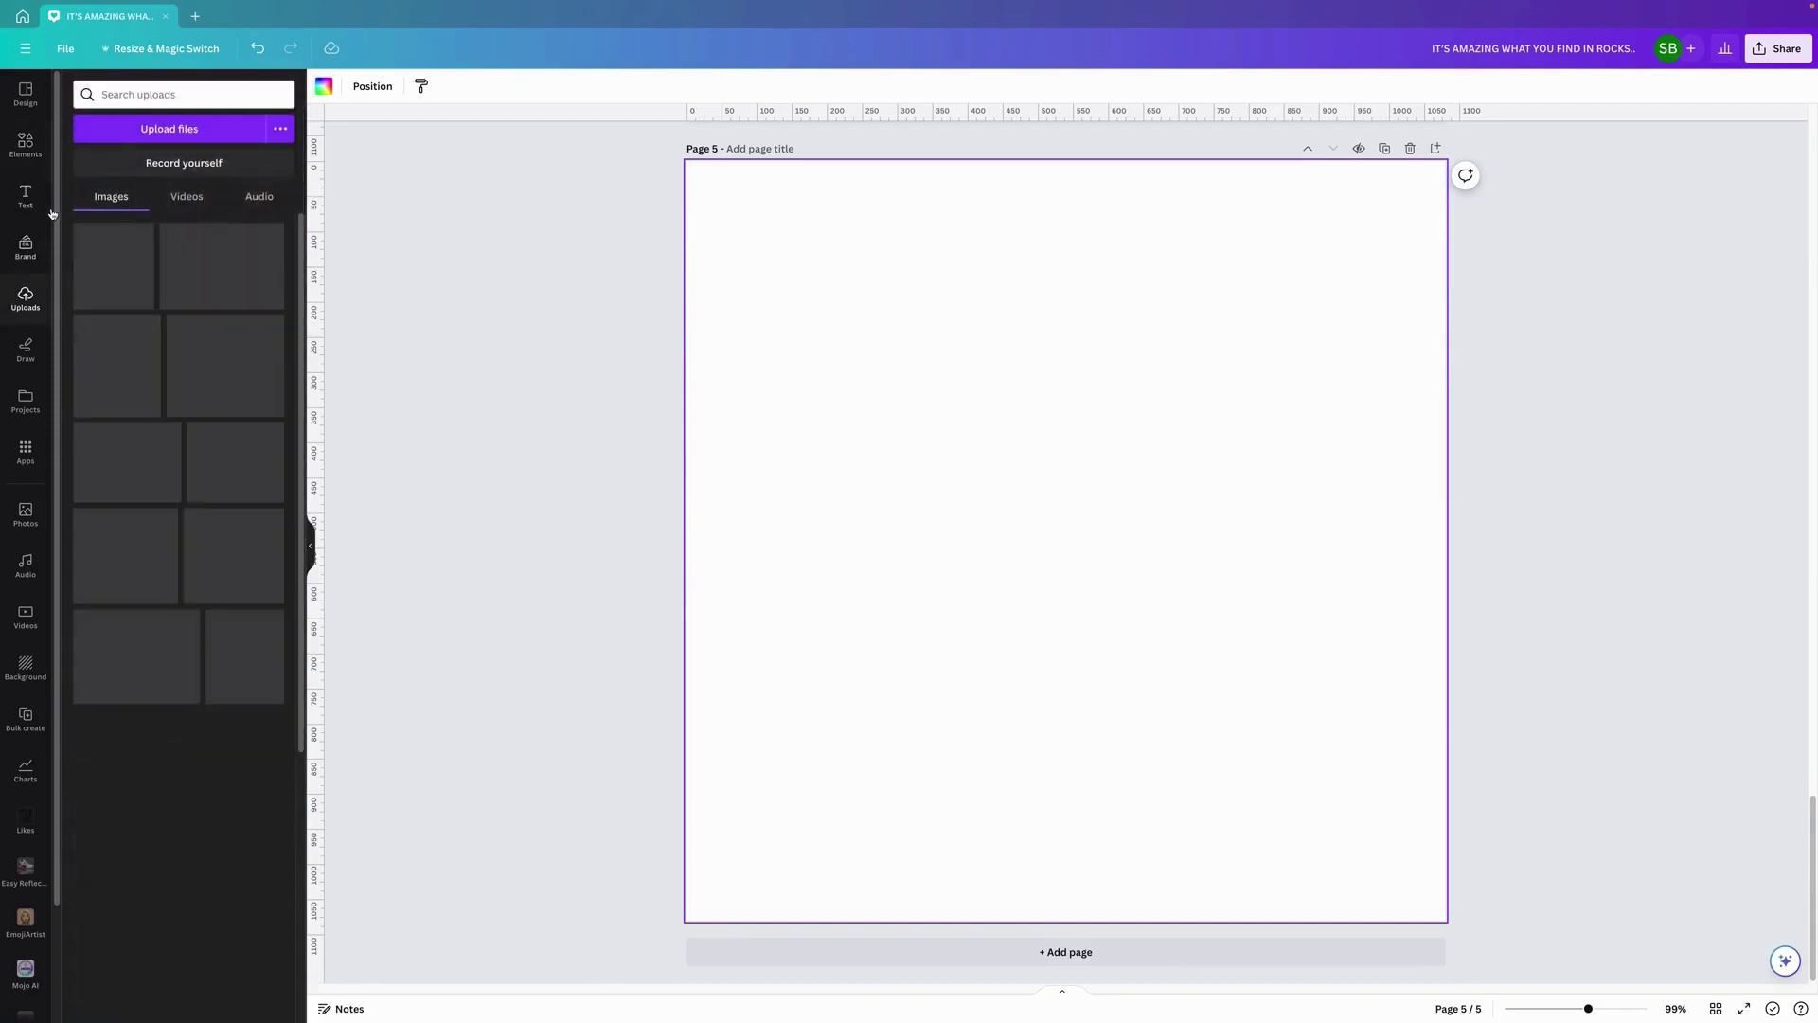
left_click(144, 130)
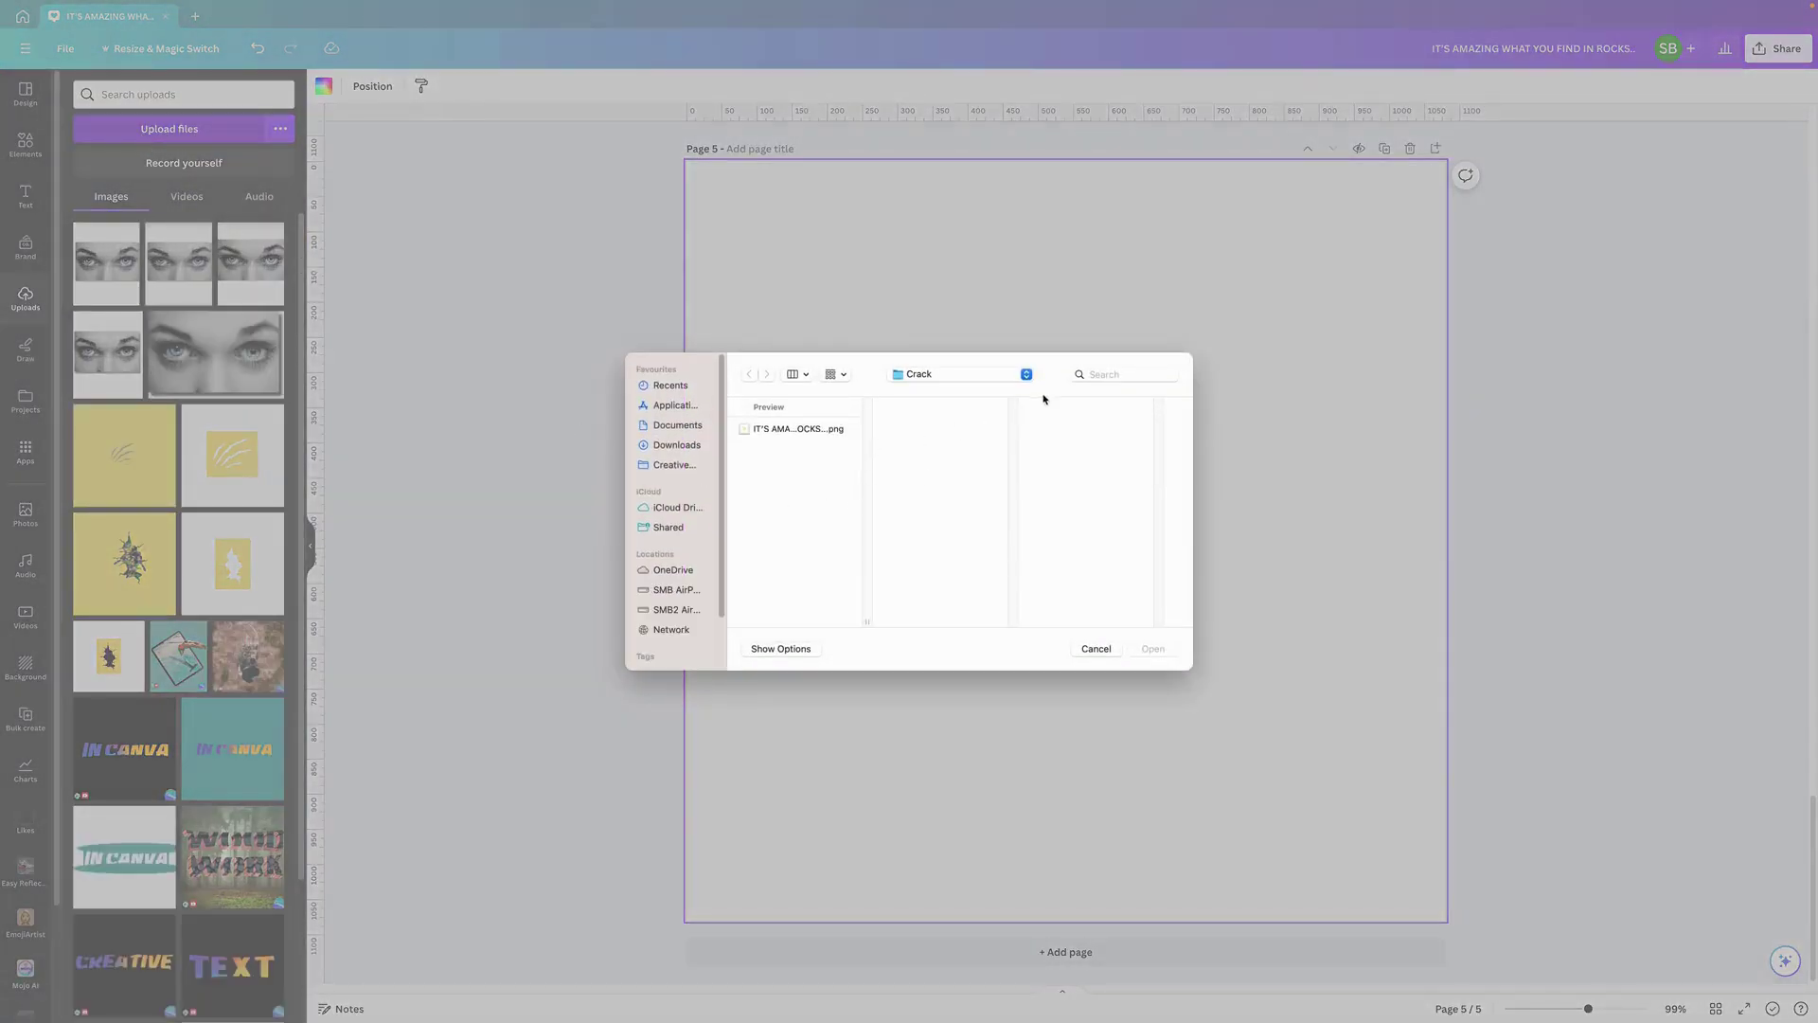
left_click(800, 429)
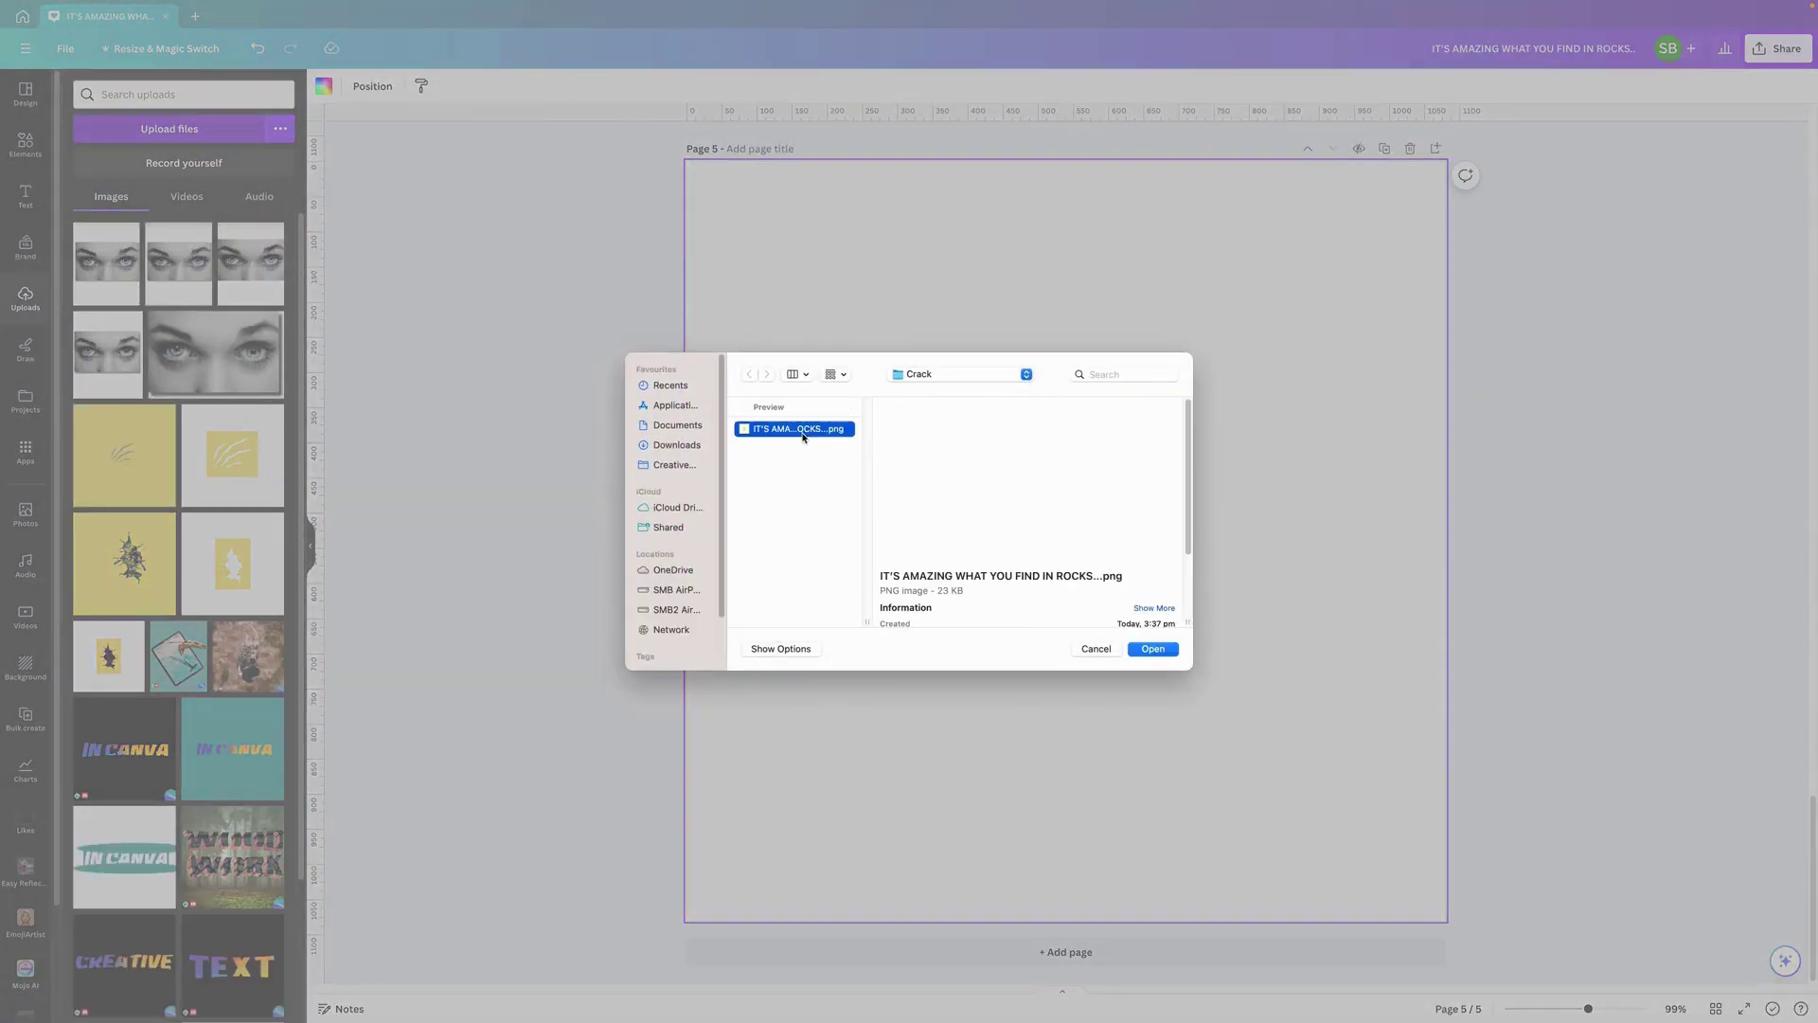
left_click(1153, 649)
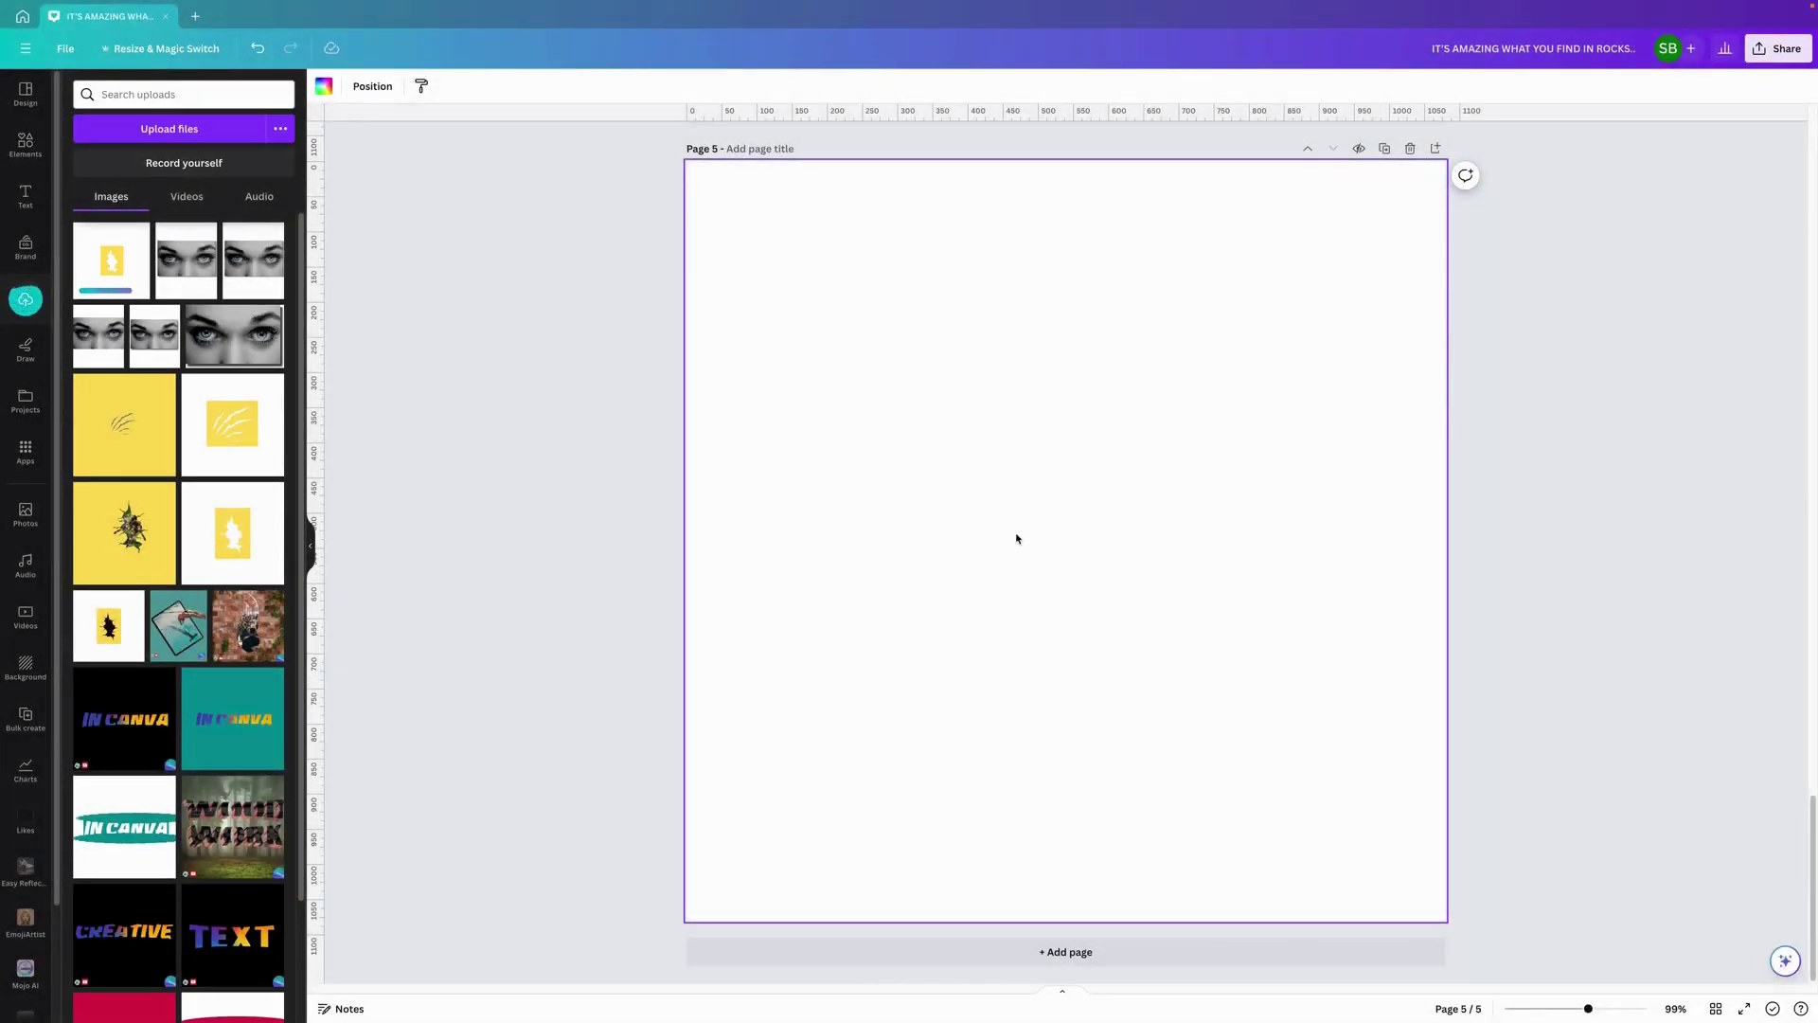
Place the uploaded yellow crack PNG on page 5 and remove its background with BG Remover
left_click(116, 271)
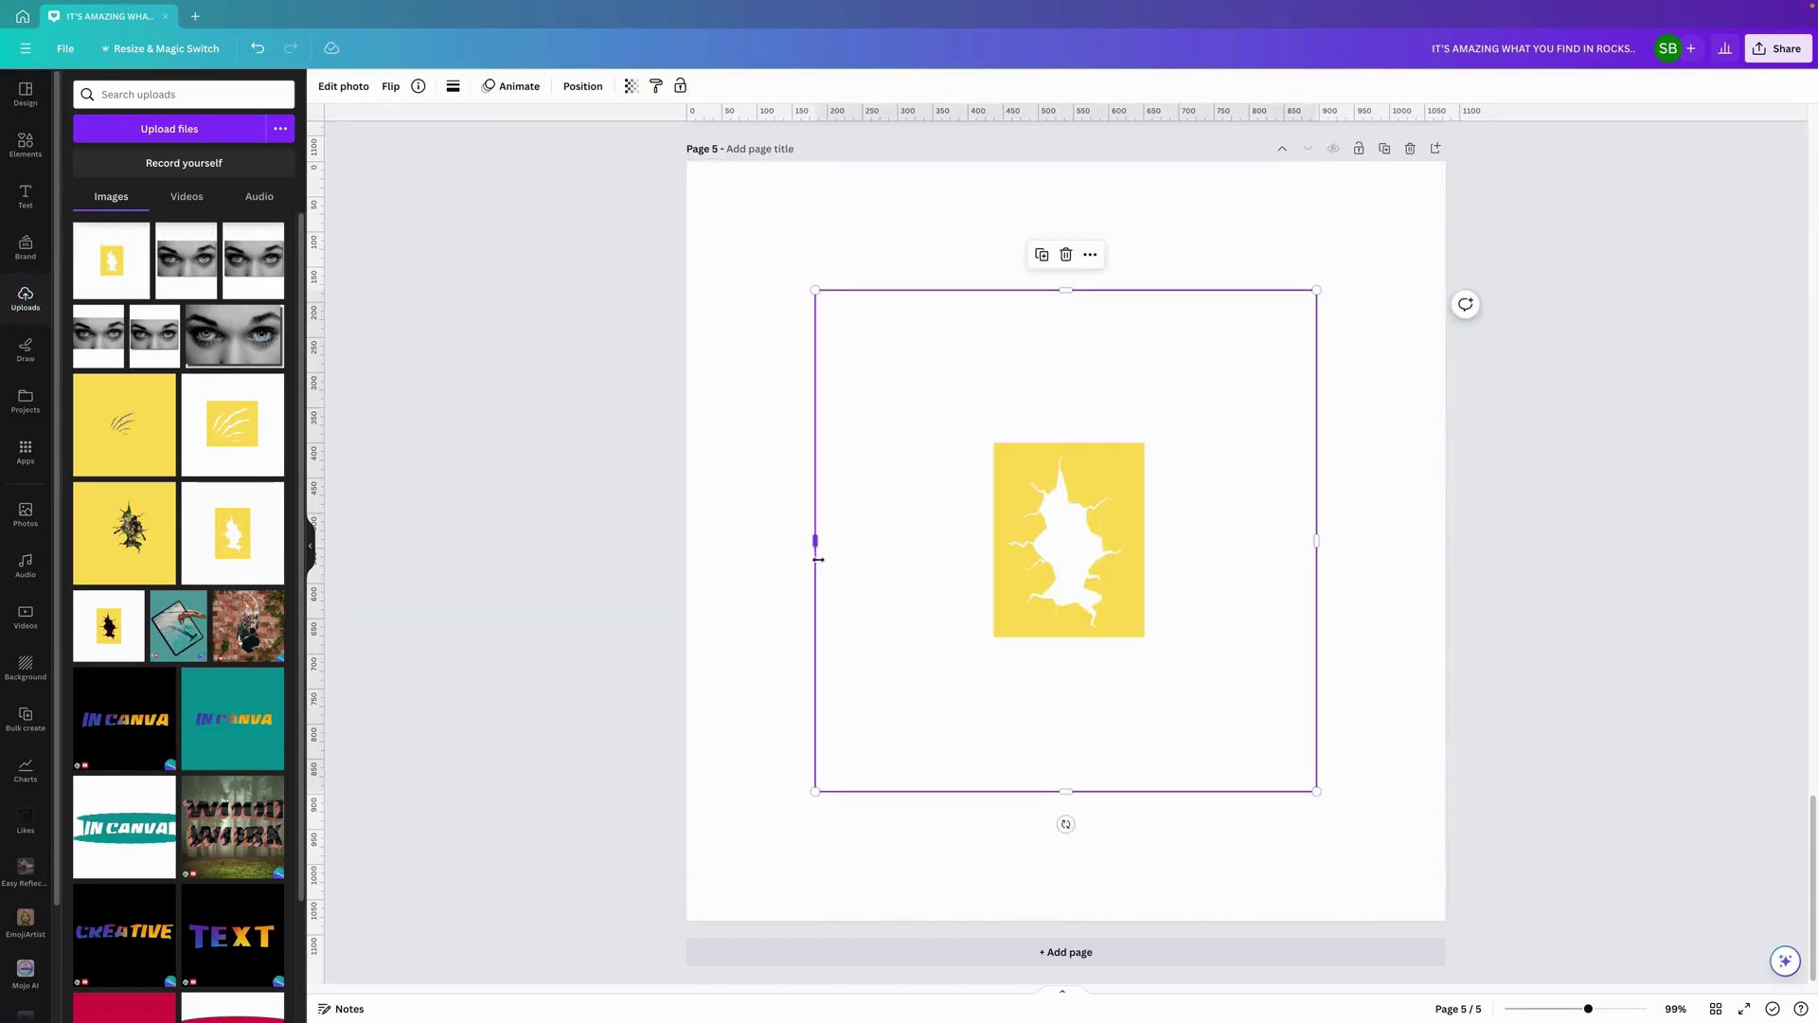
left_click(347, 86)
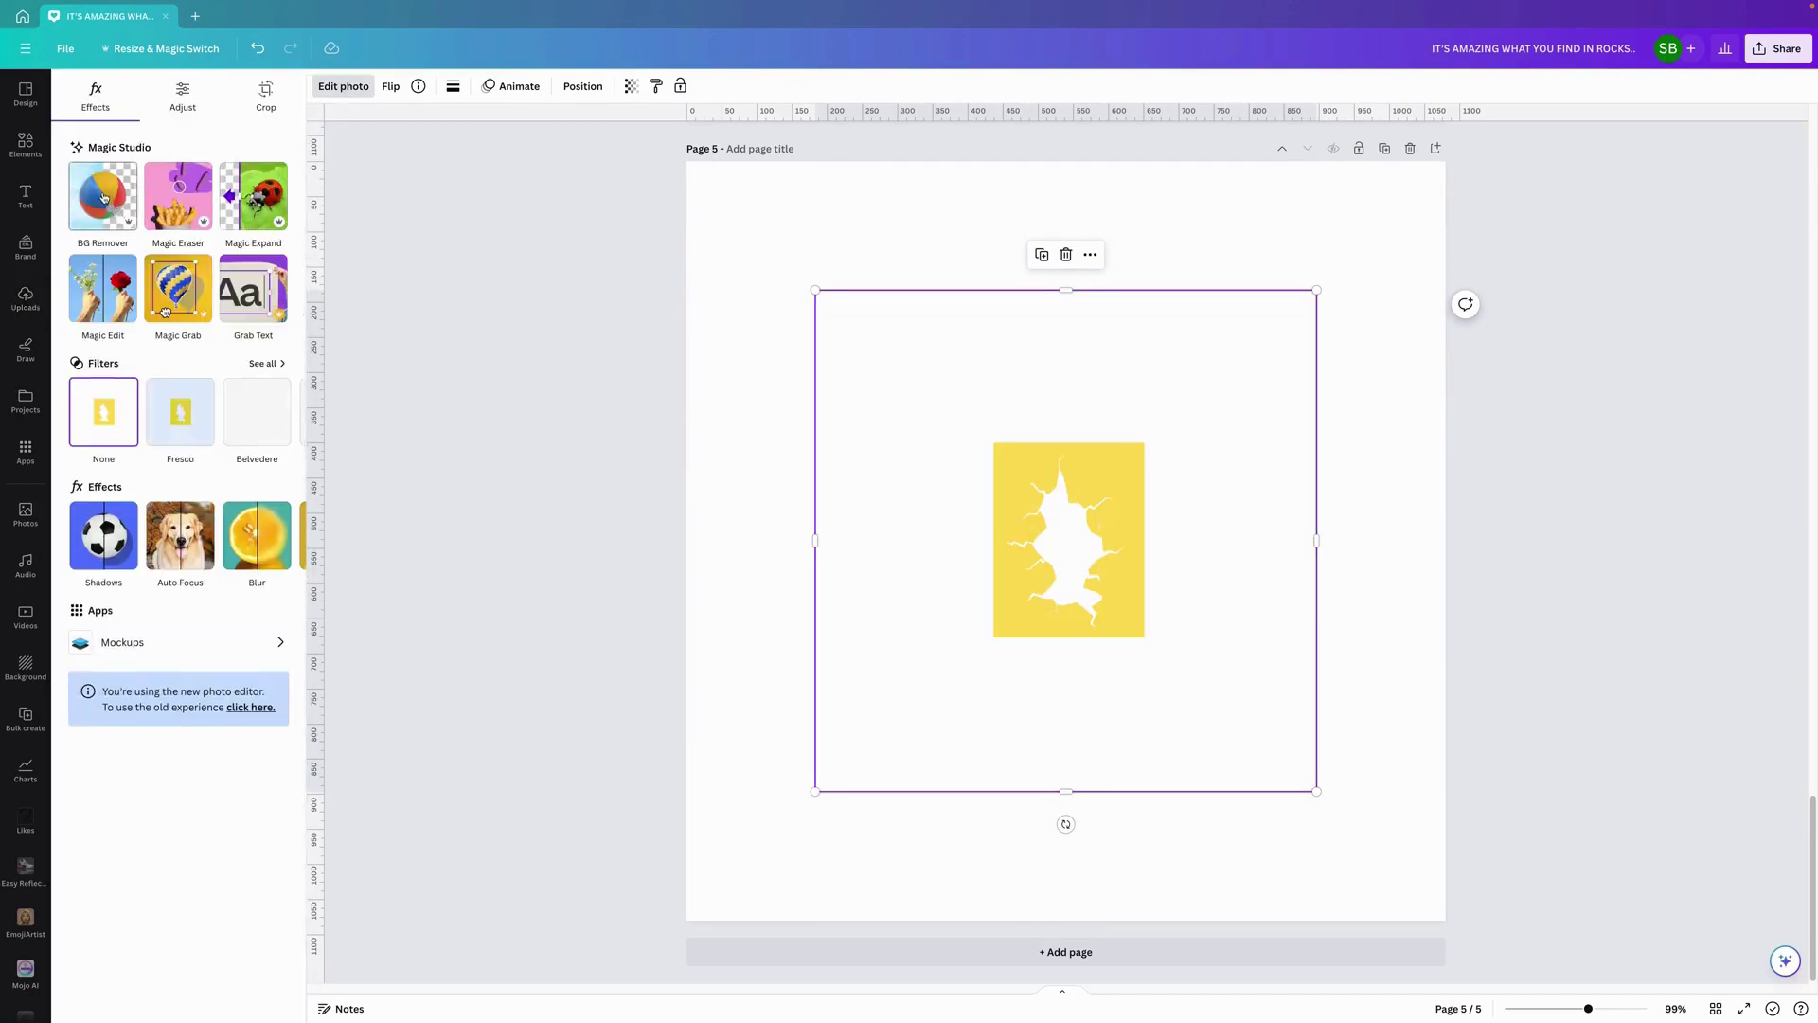
left_click(102, 196)
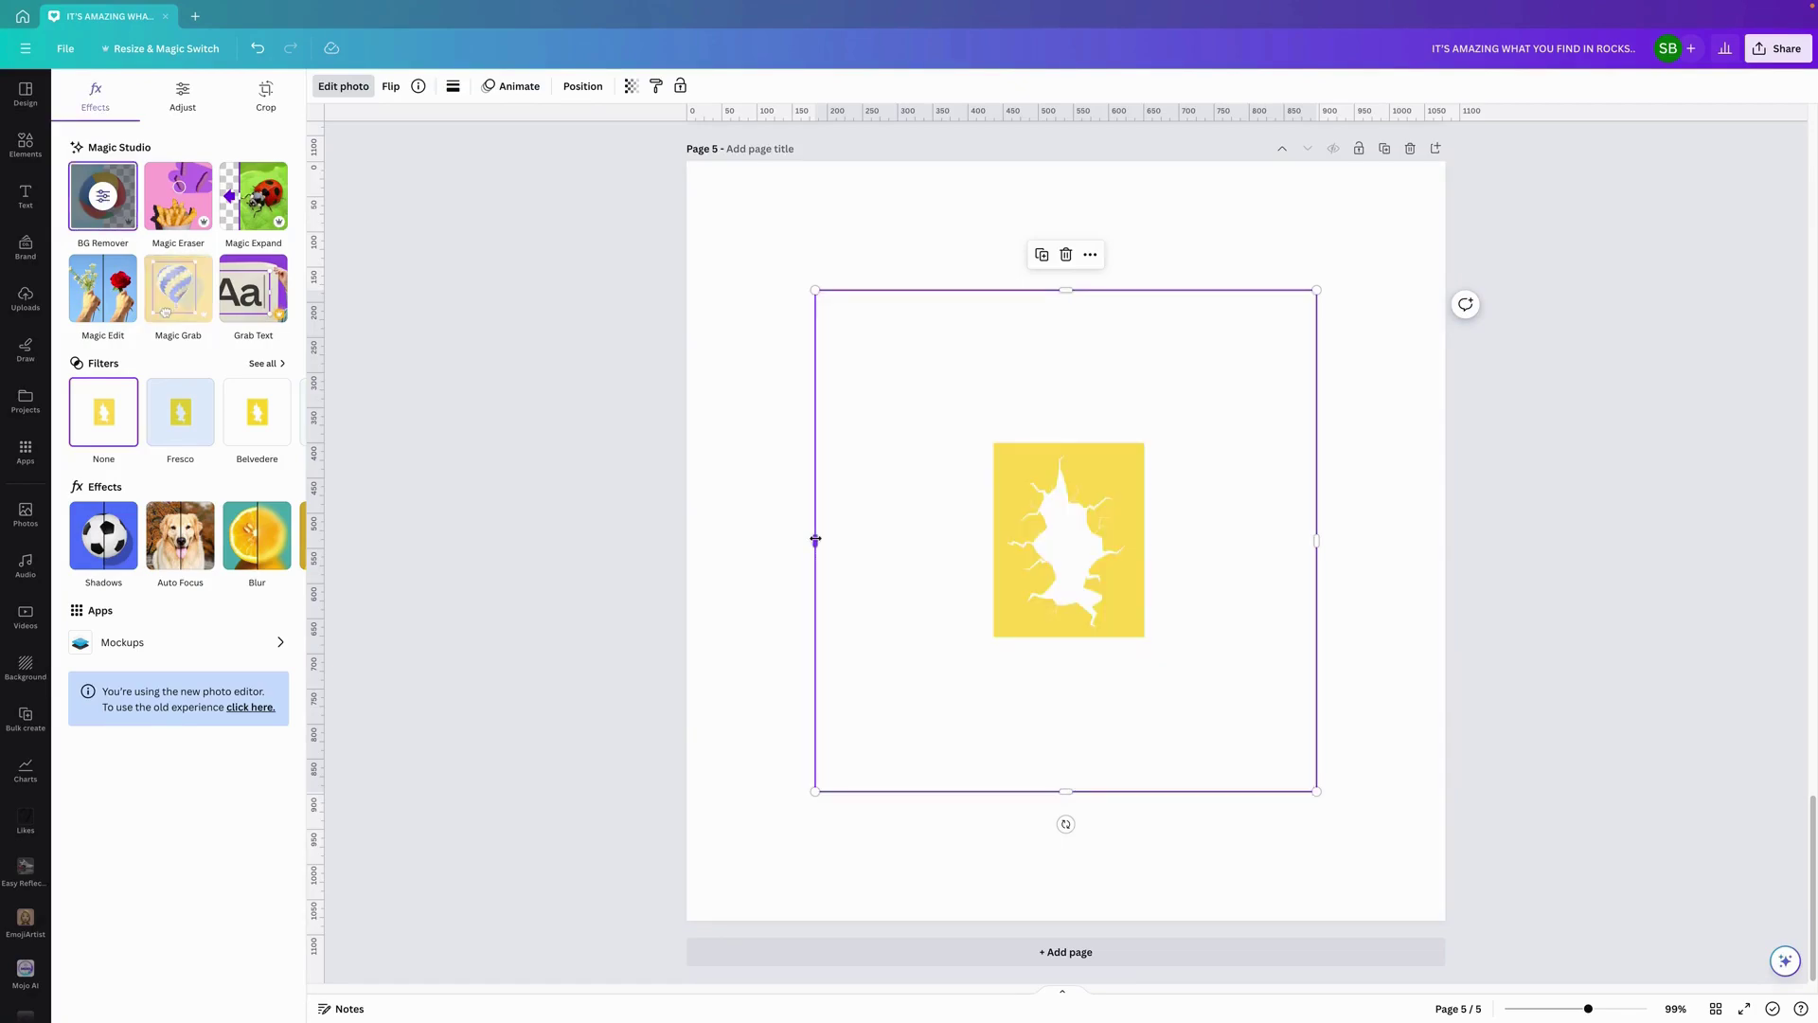
Crop the crack image's empty margins close to the yellow rectangle, then enlarge it and centre it on the page
left_click_drag(815, 539, 986, 549)
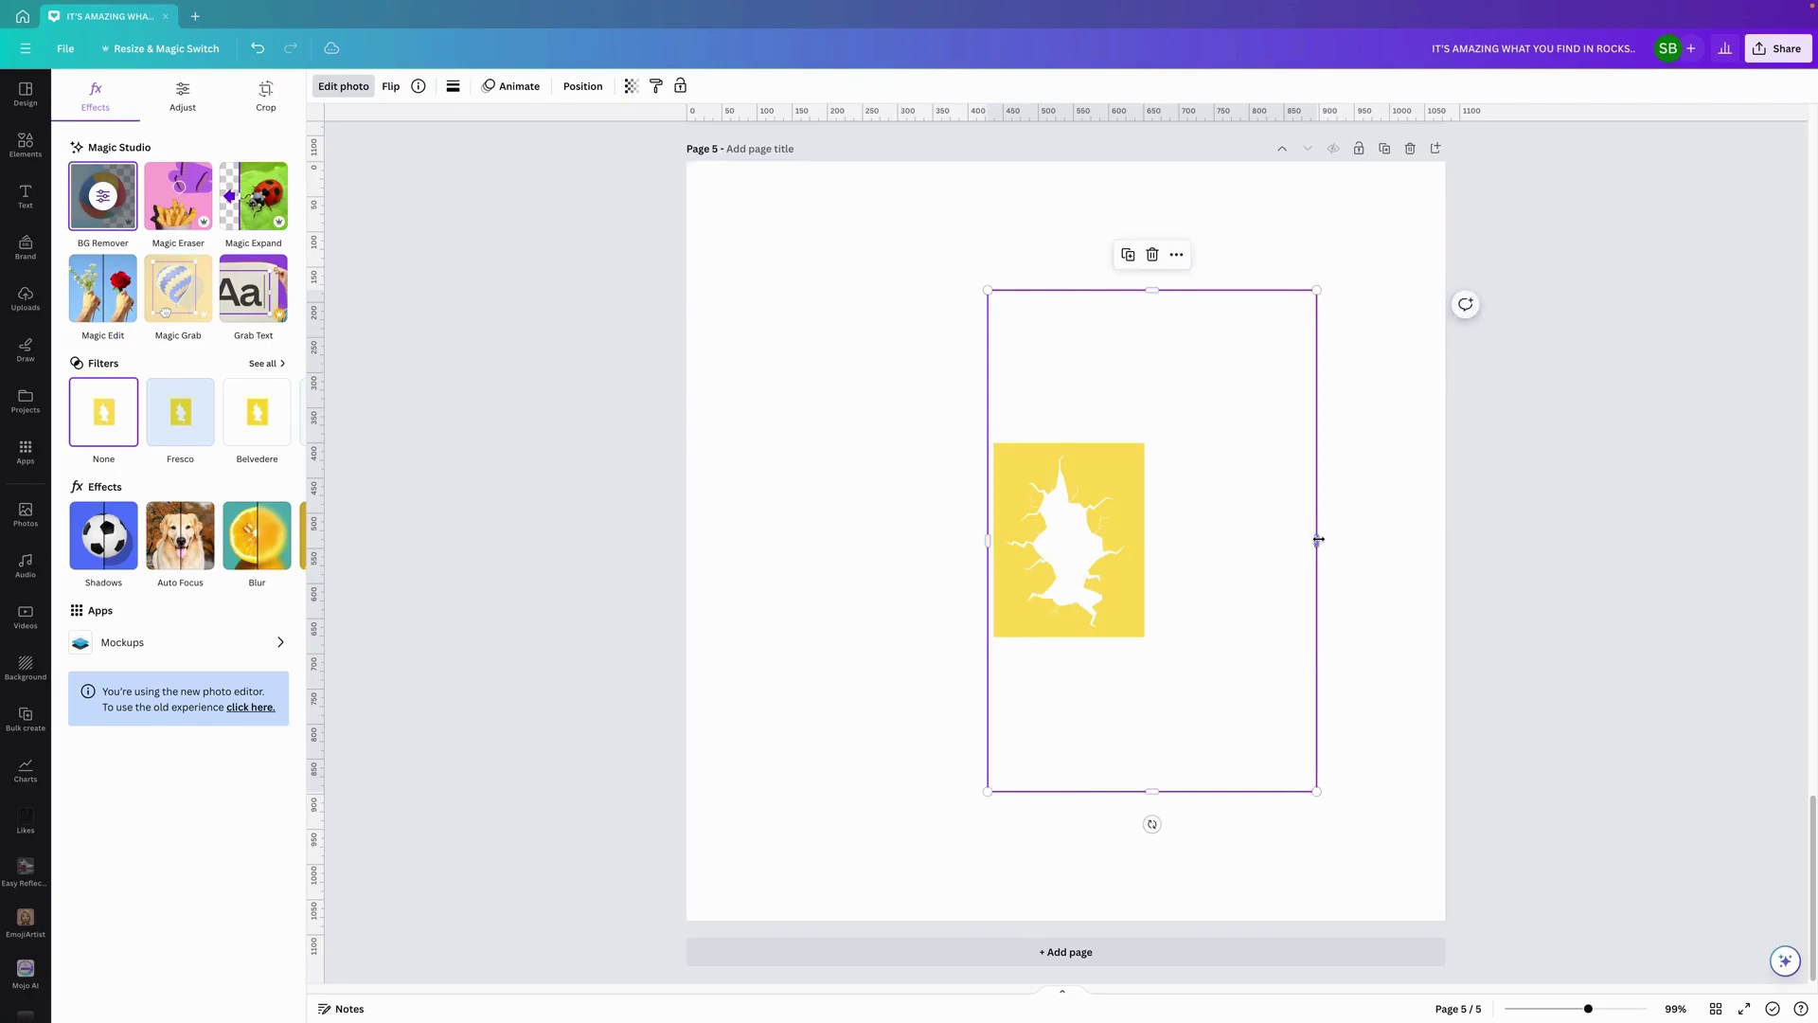
left_click_drag(1315, 540, 1136, 551)
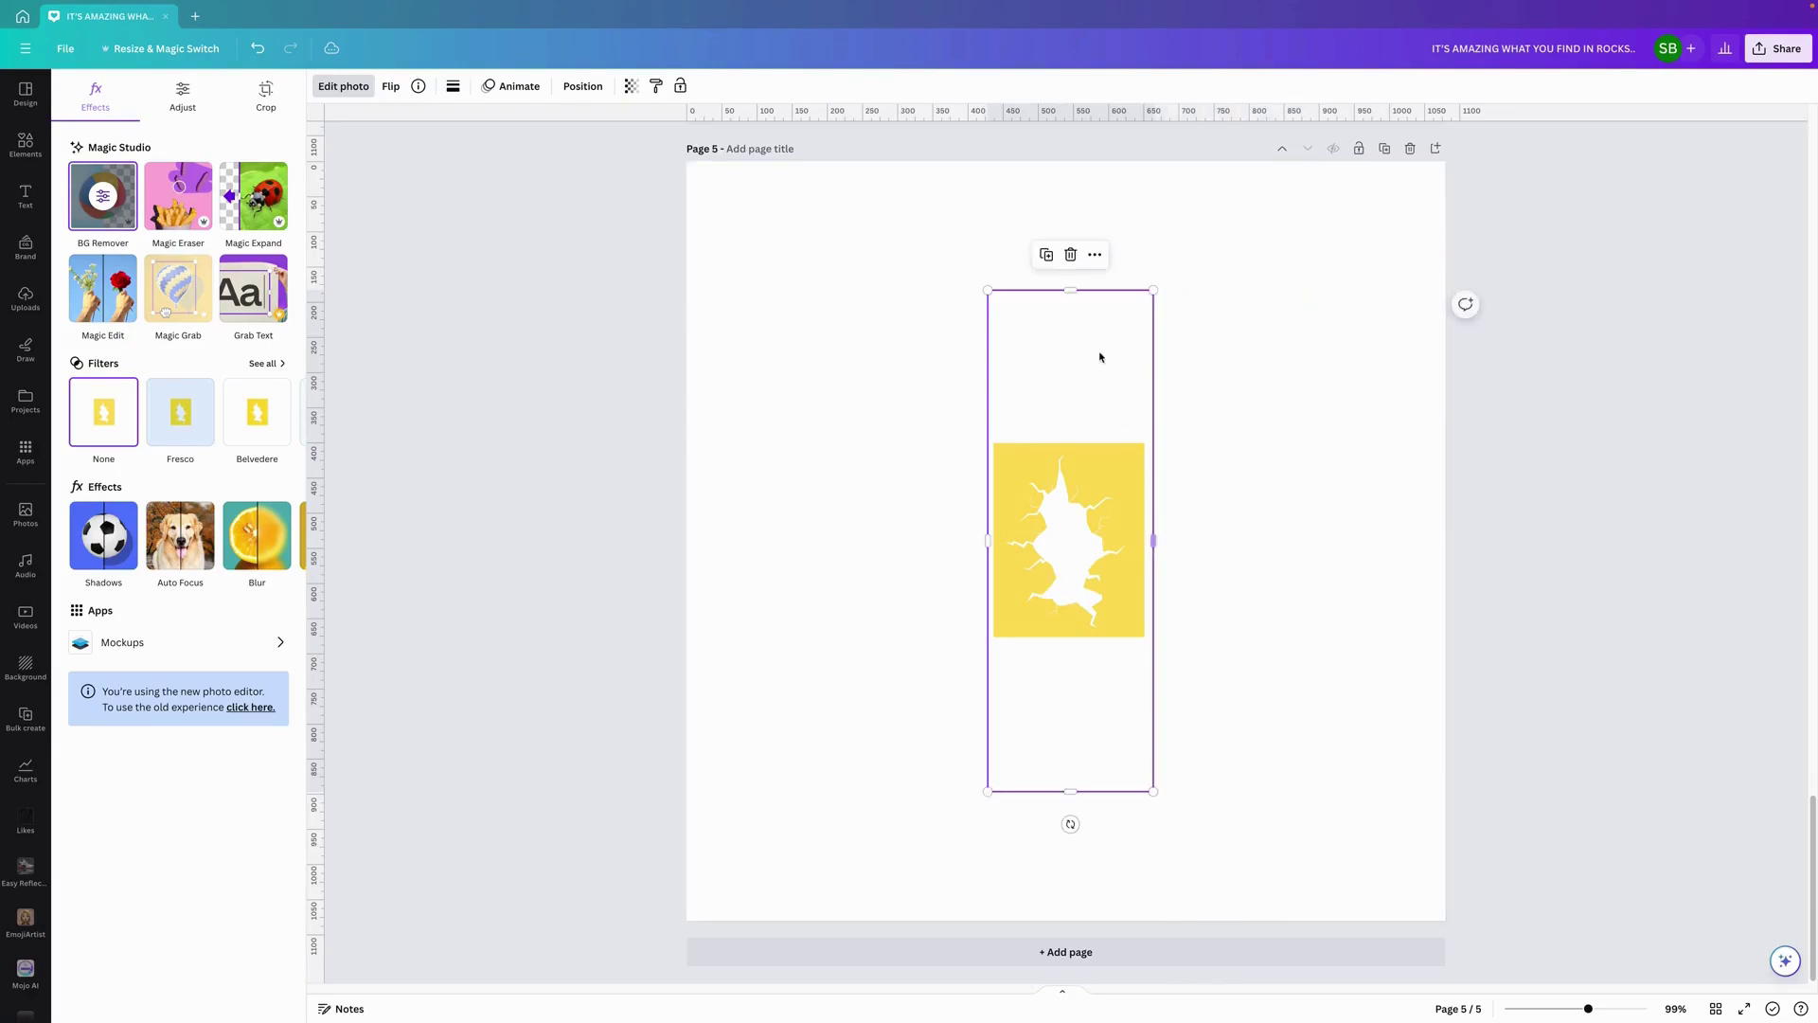
left_click_drag(1069, 292, 1069, 426)
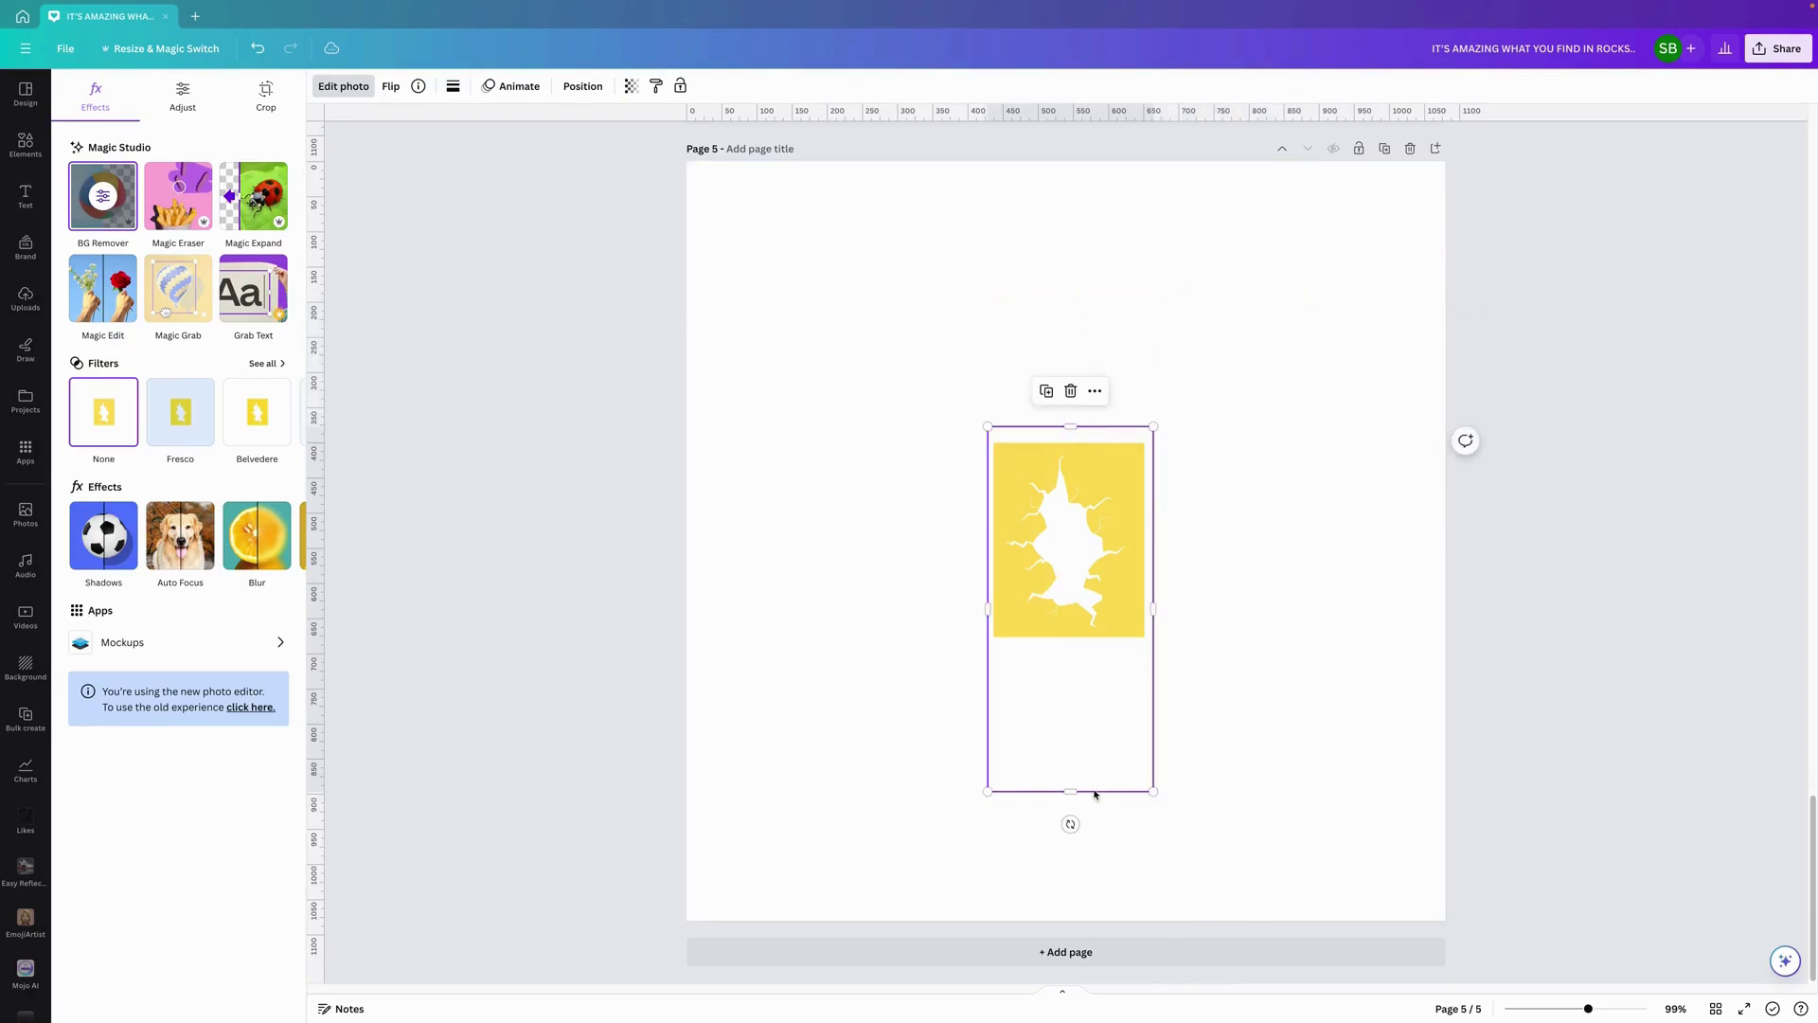
left_click_drag(1080, 790, 865, 811)
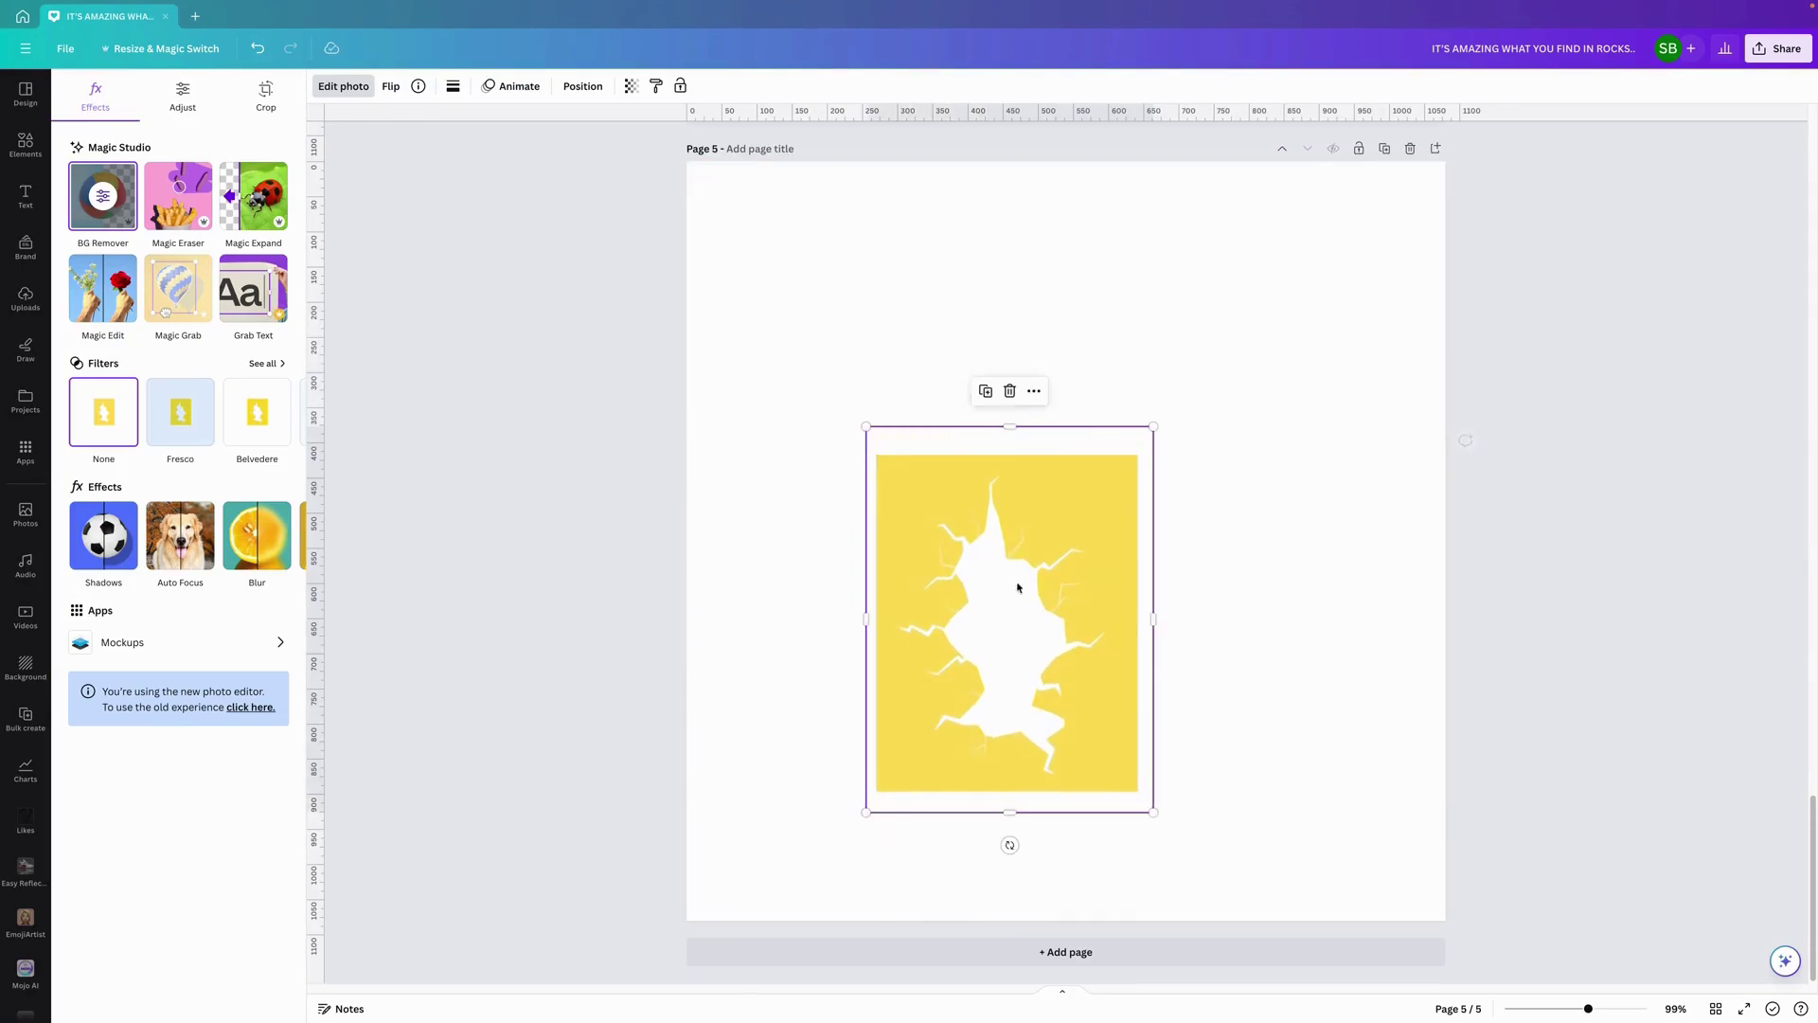
left_click_drag(1173, 422, 1262, 276)
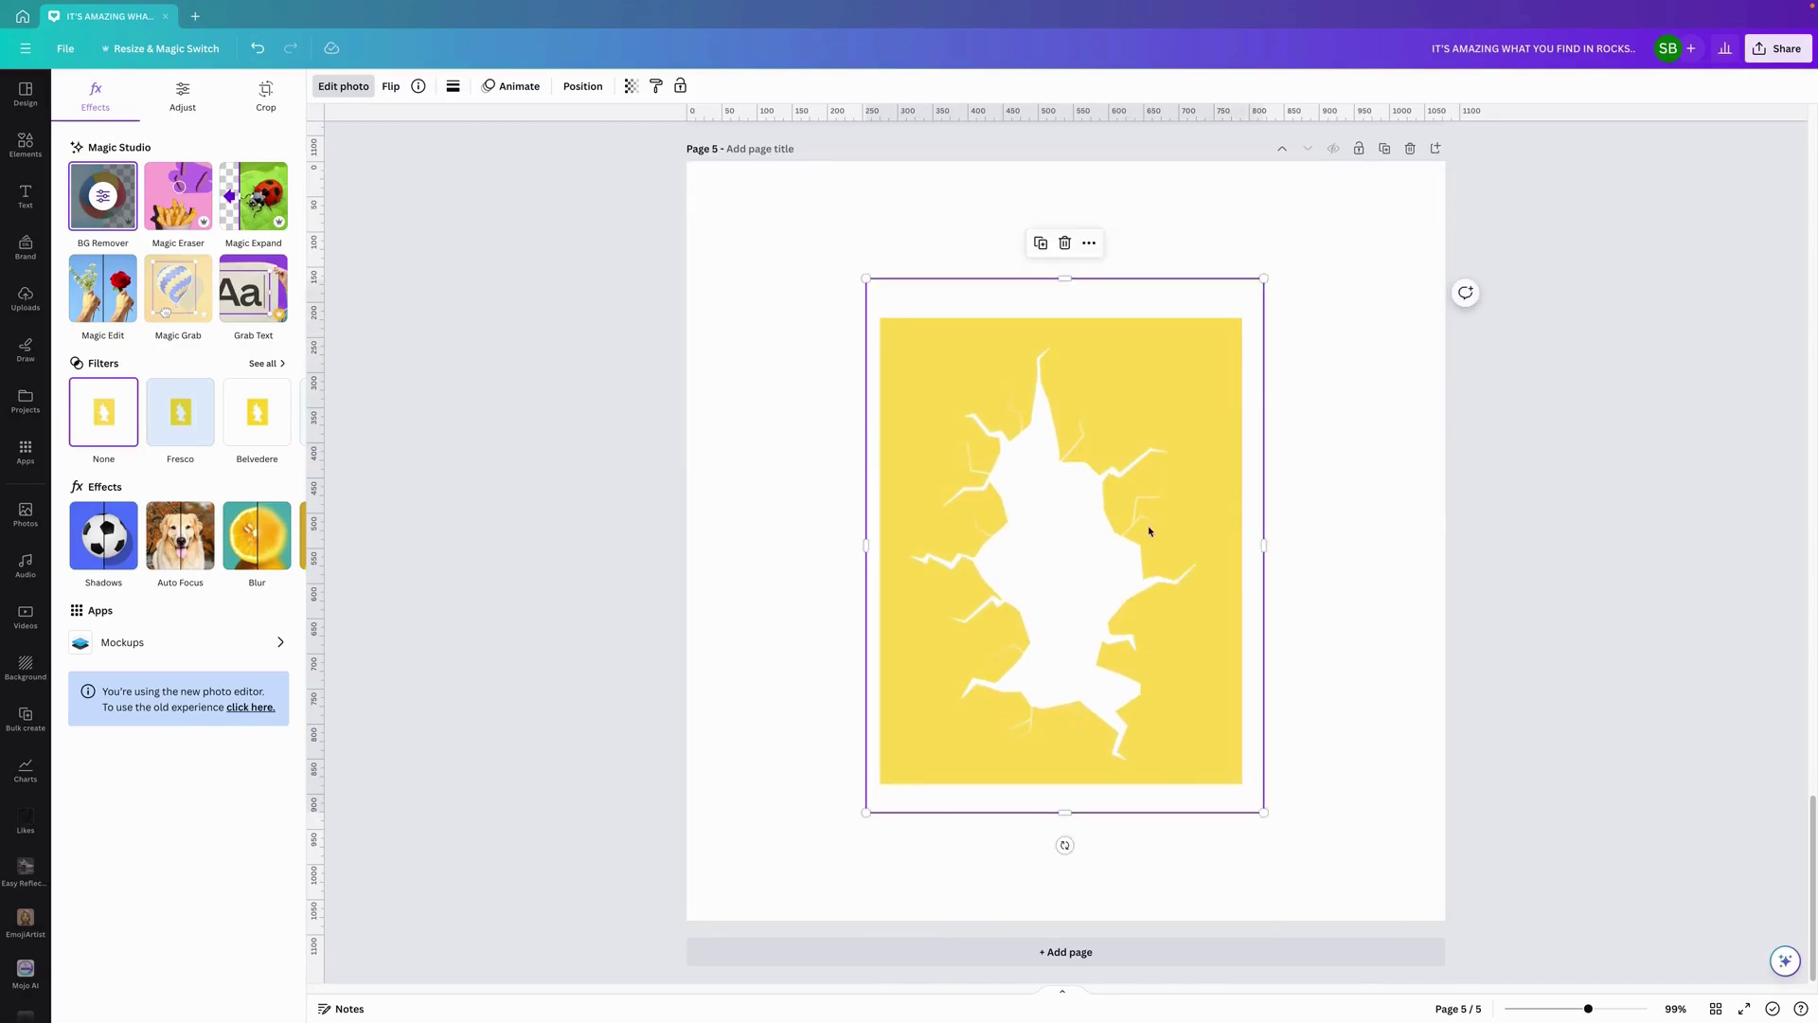
mouse_move(1149, 528)
left_mouse_down()
mouse_move(1185, 508)
mouse_move(1149, 524)
left_mouse_up()
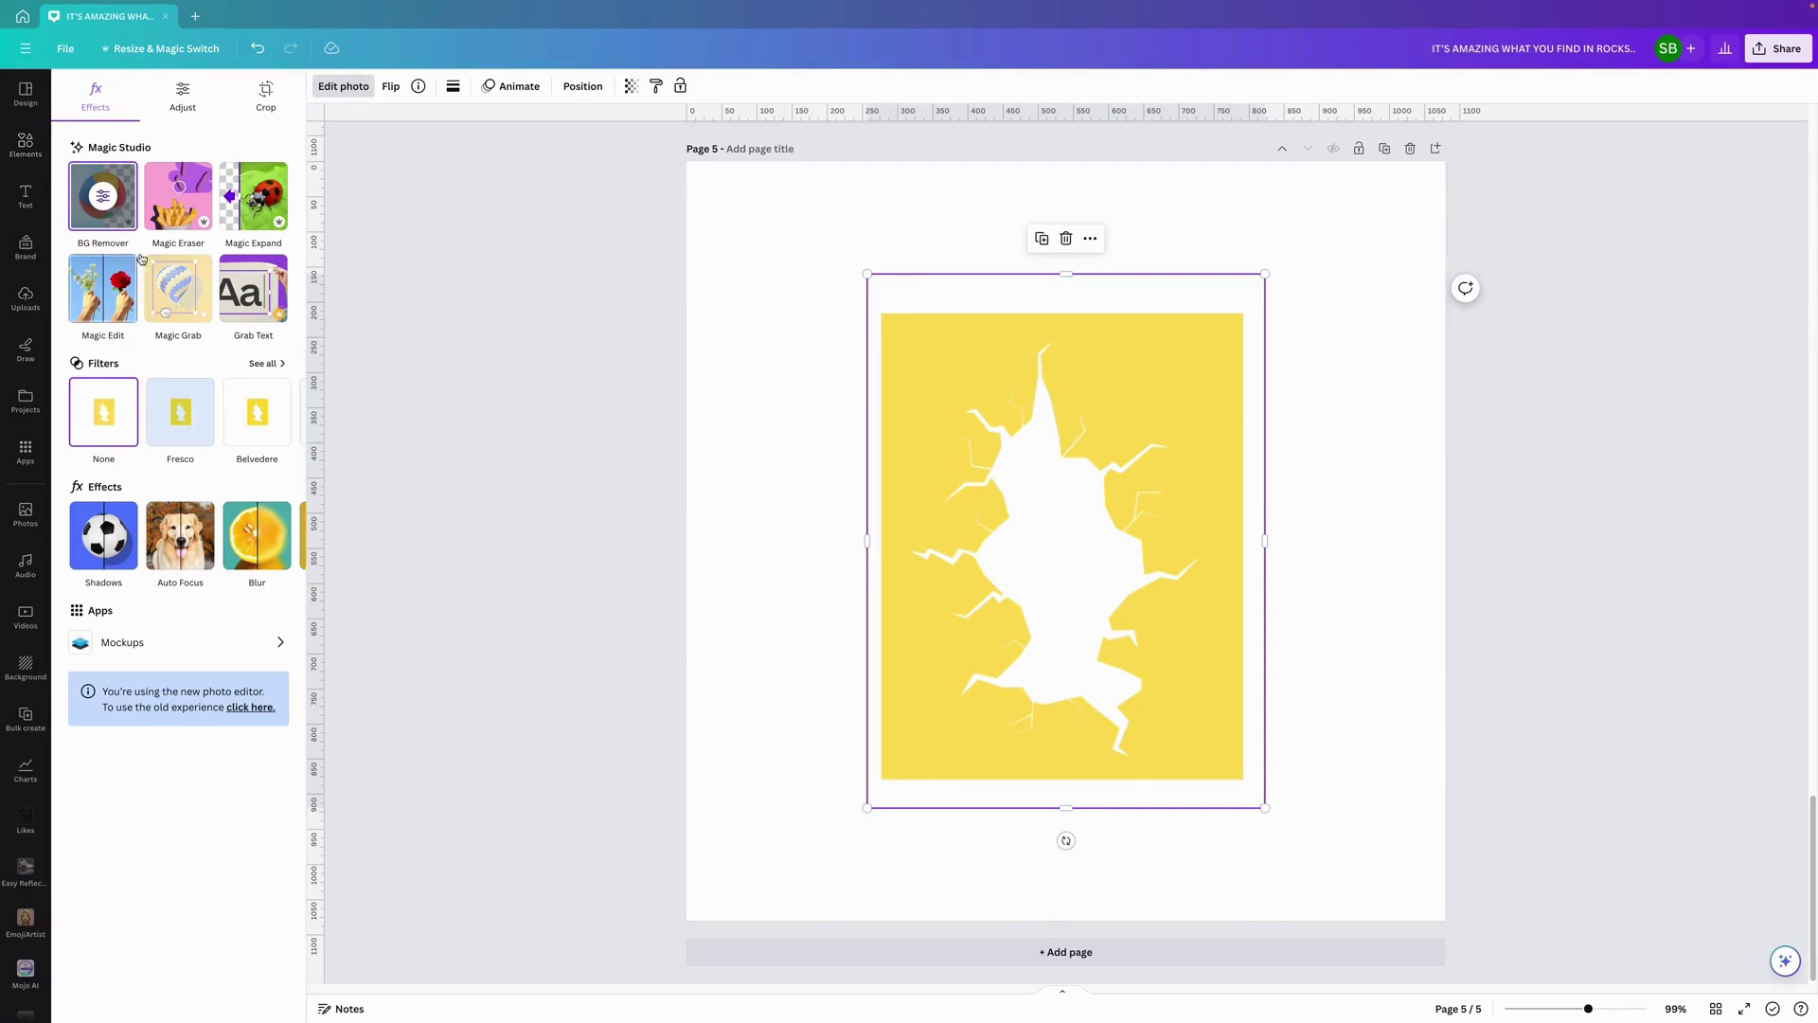
Apply the Drop shadow effect to the yellow crack image
left_click(124, 542)
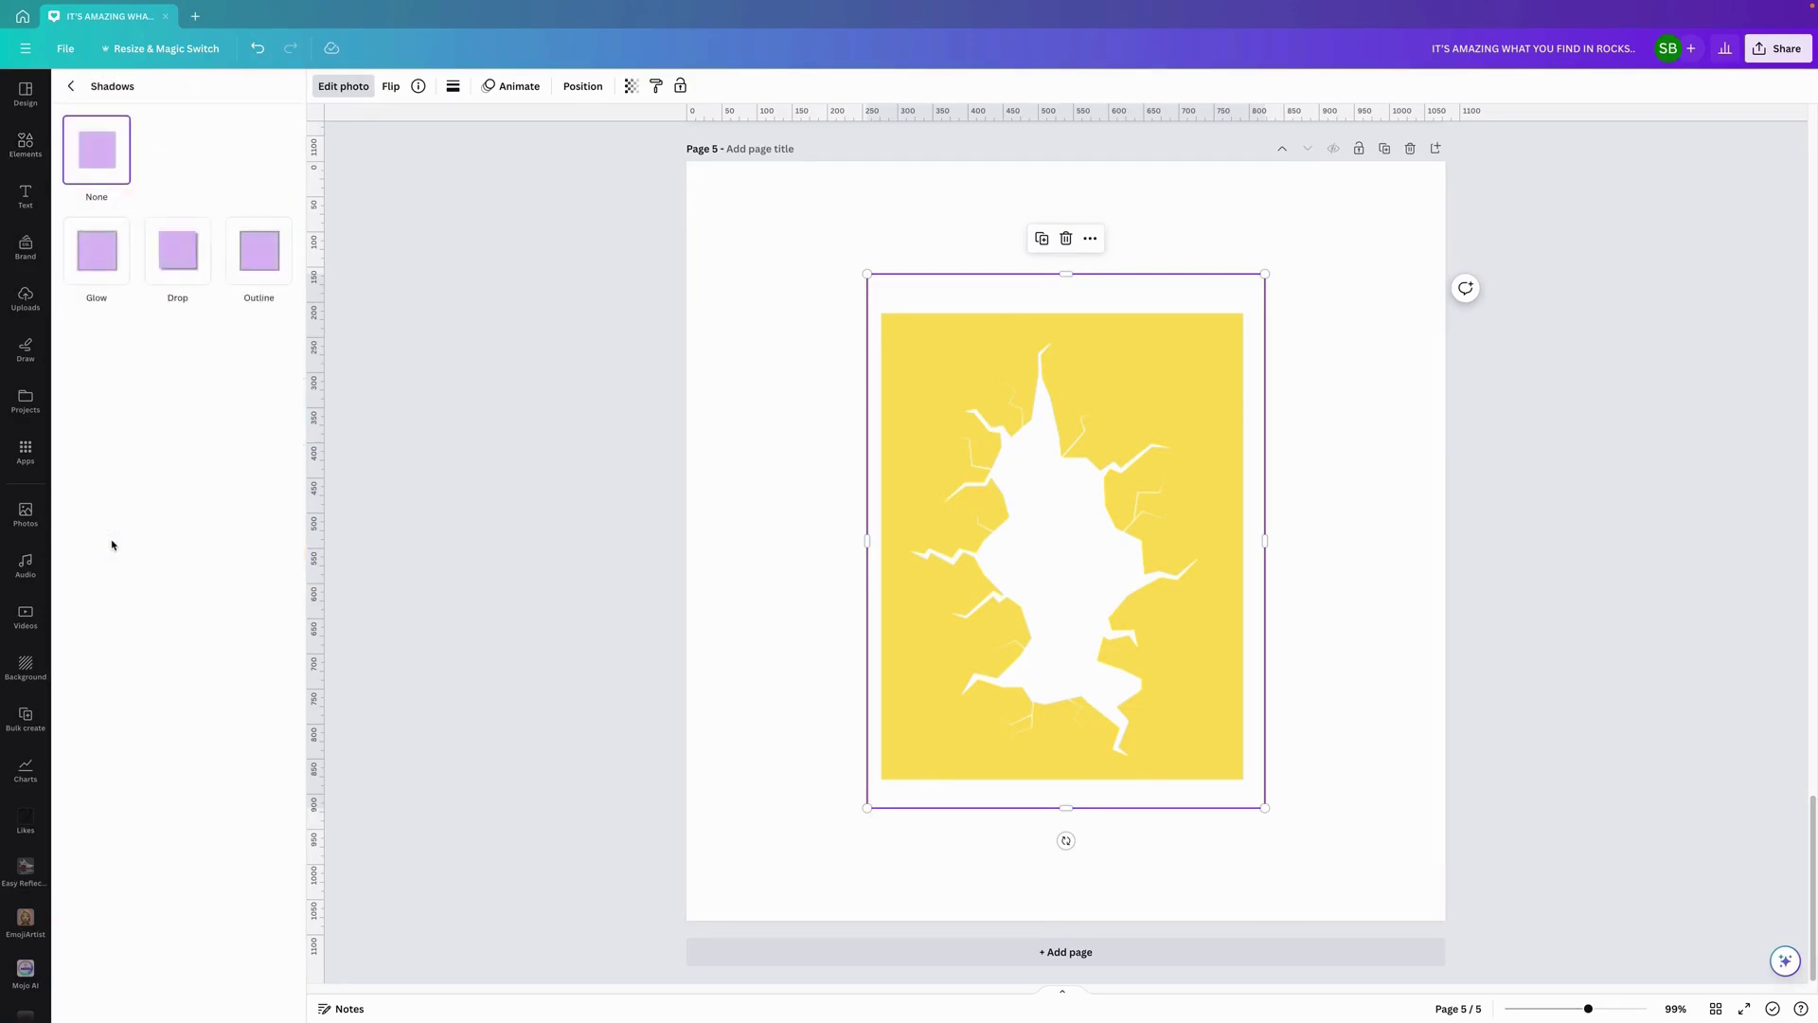
left_click(183, 263)
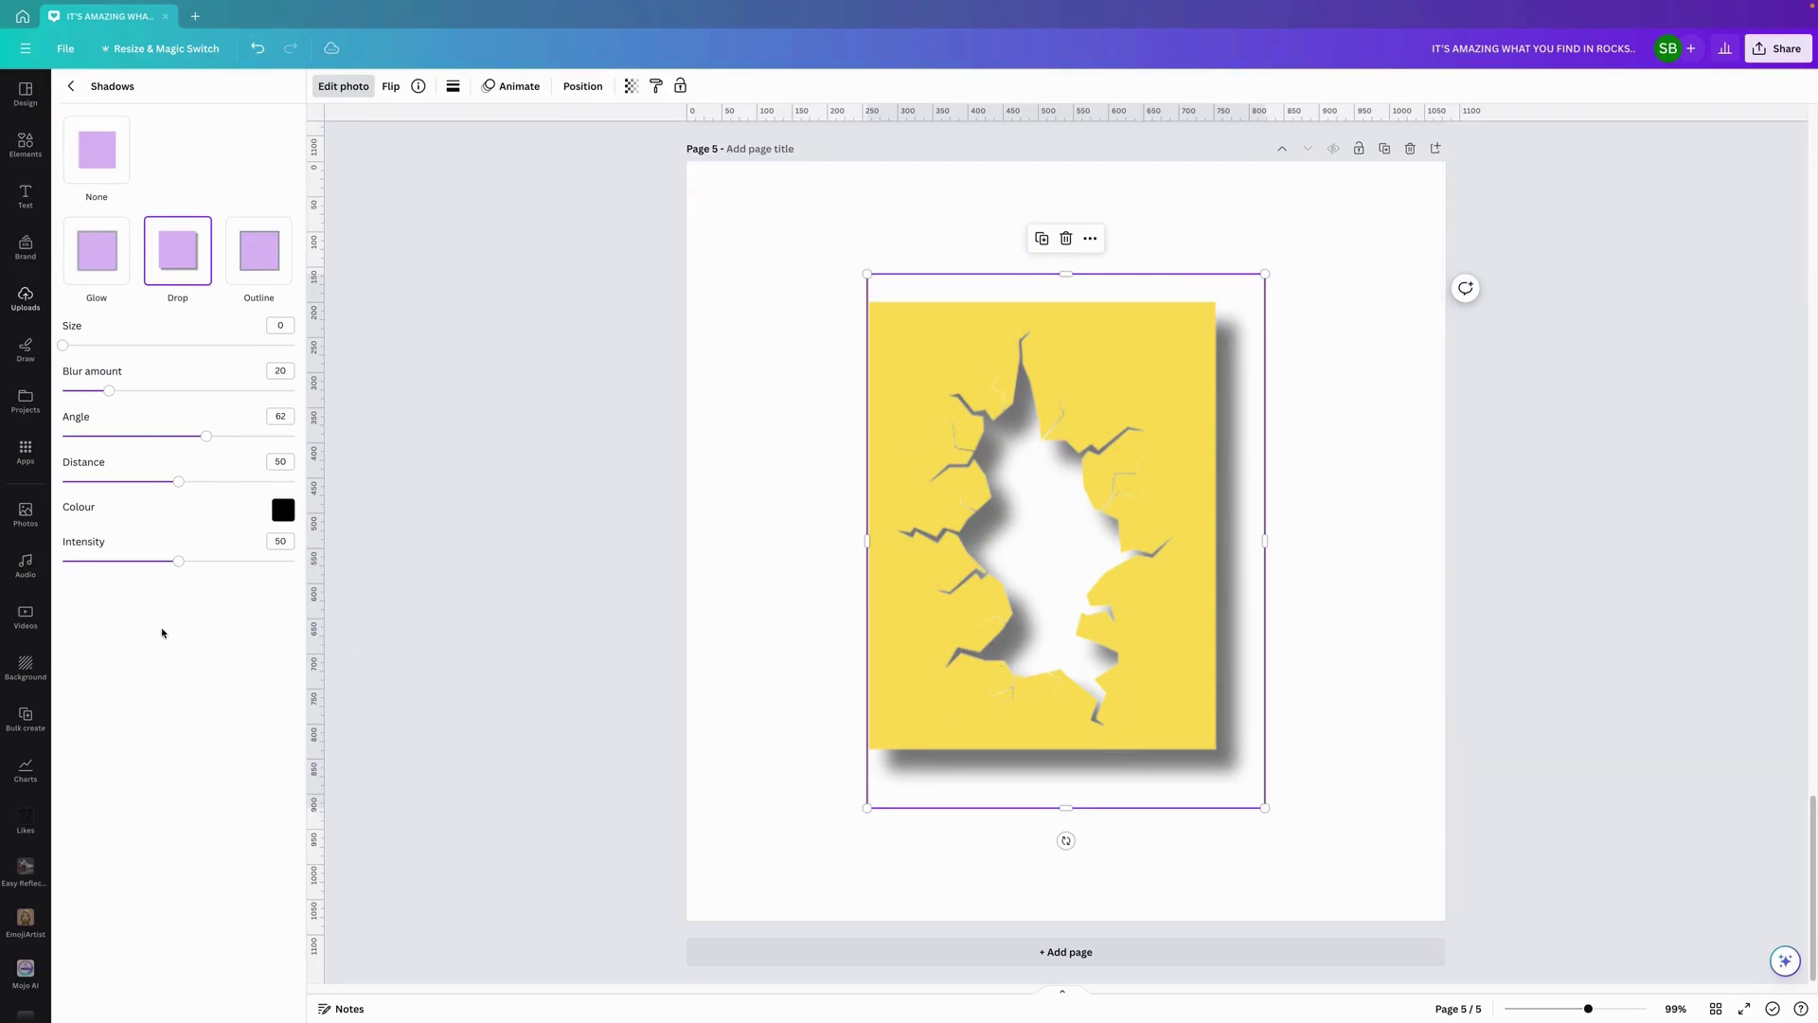
left_click(332, 50)
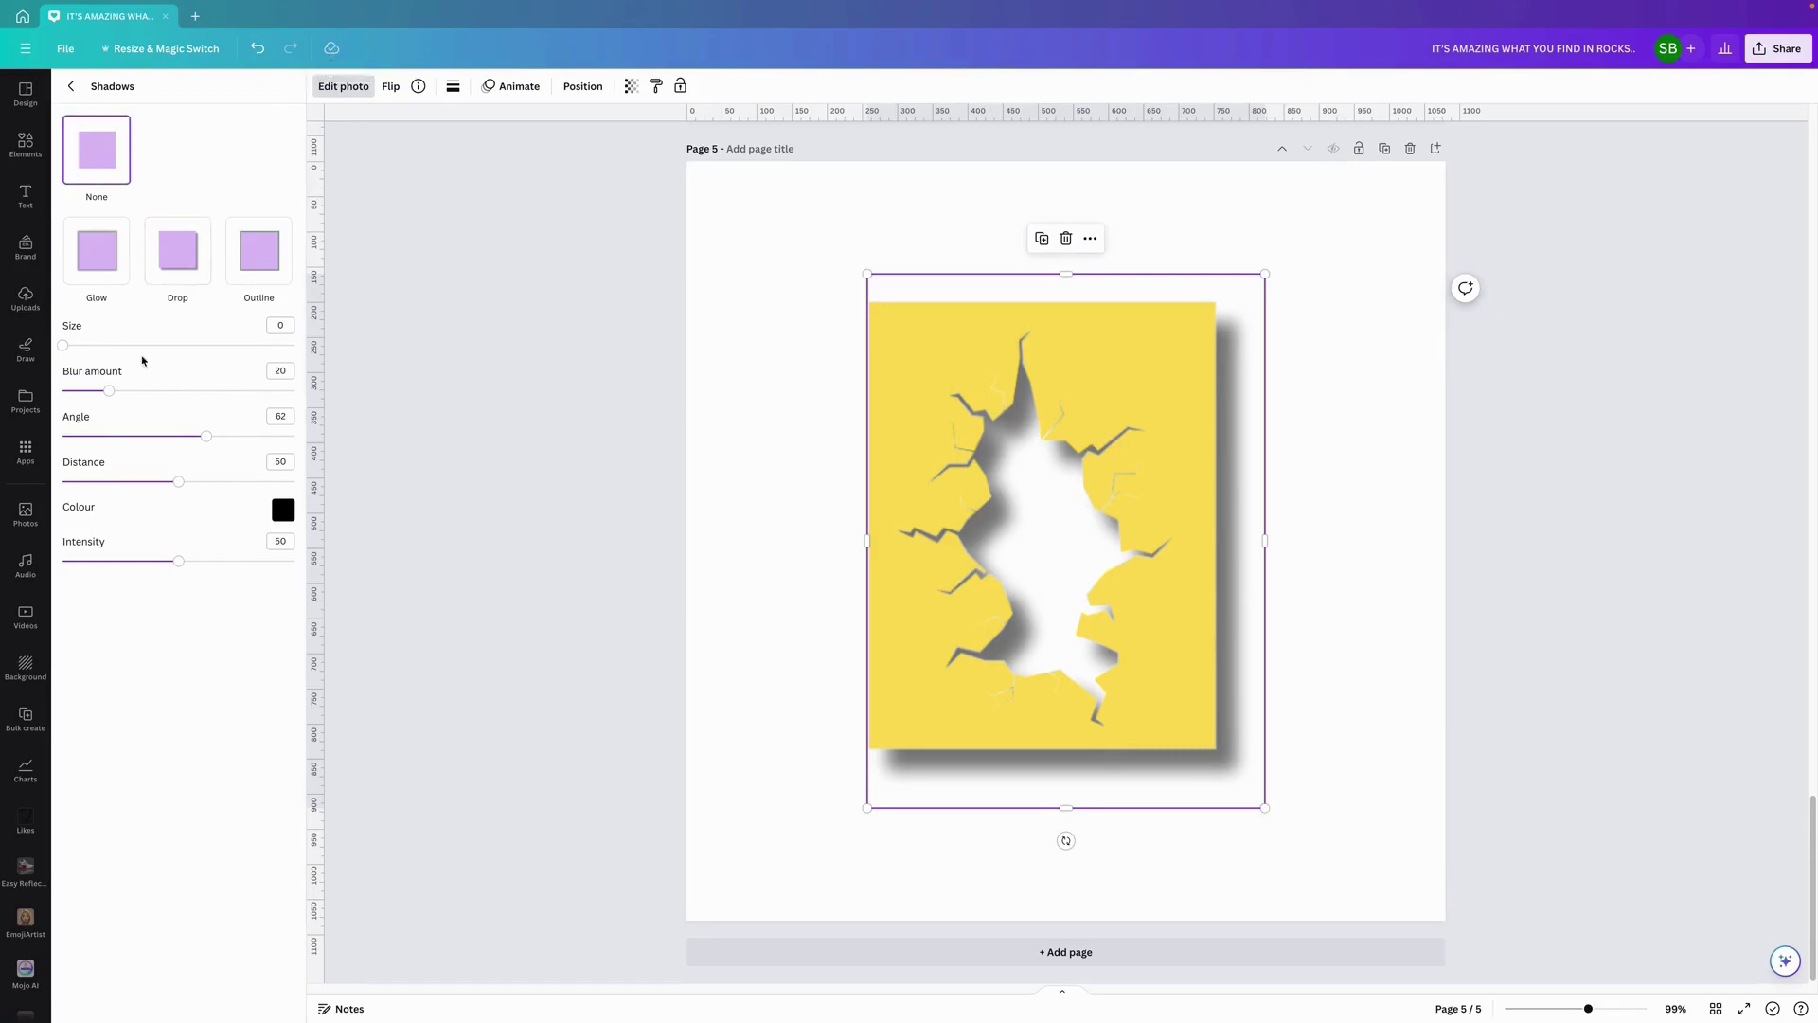
Add the green moss photo from the recently used elements and send it behind the yellow crack image
left_click(26, 144)
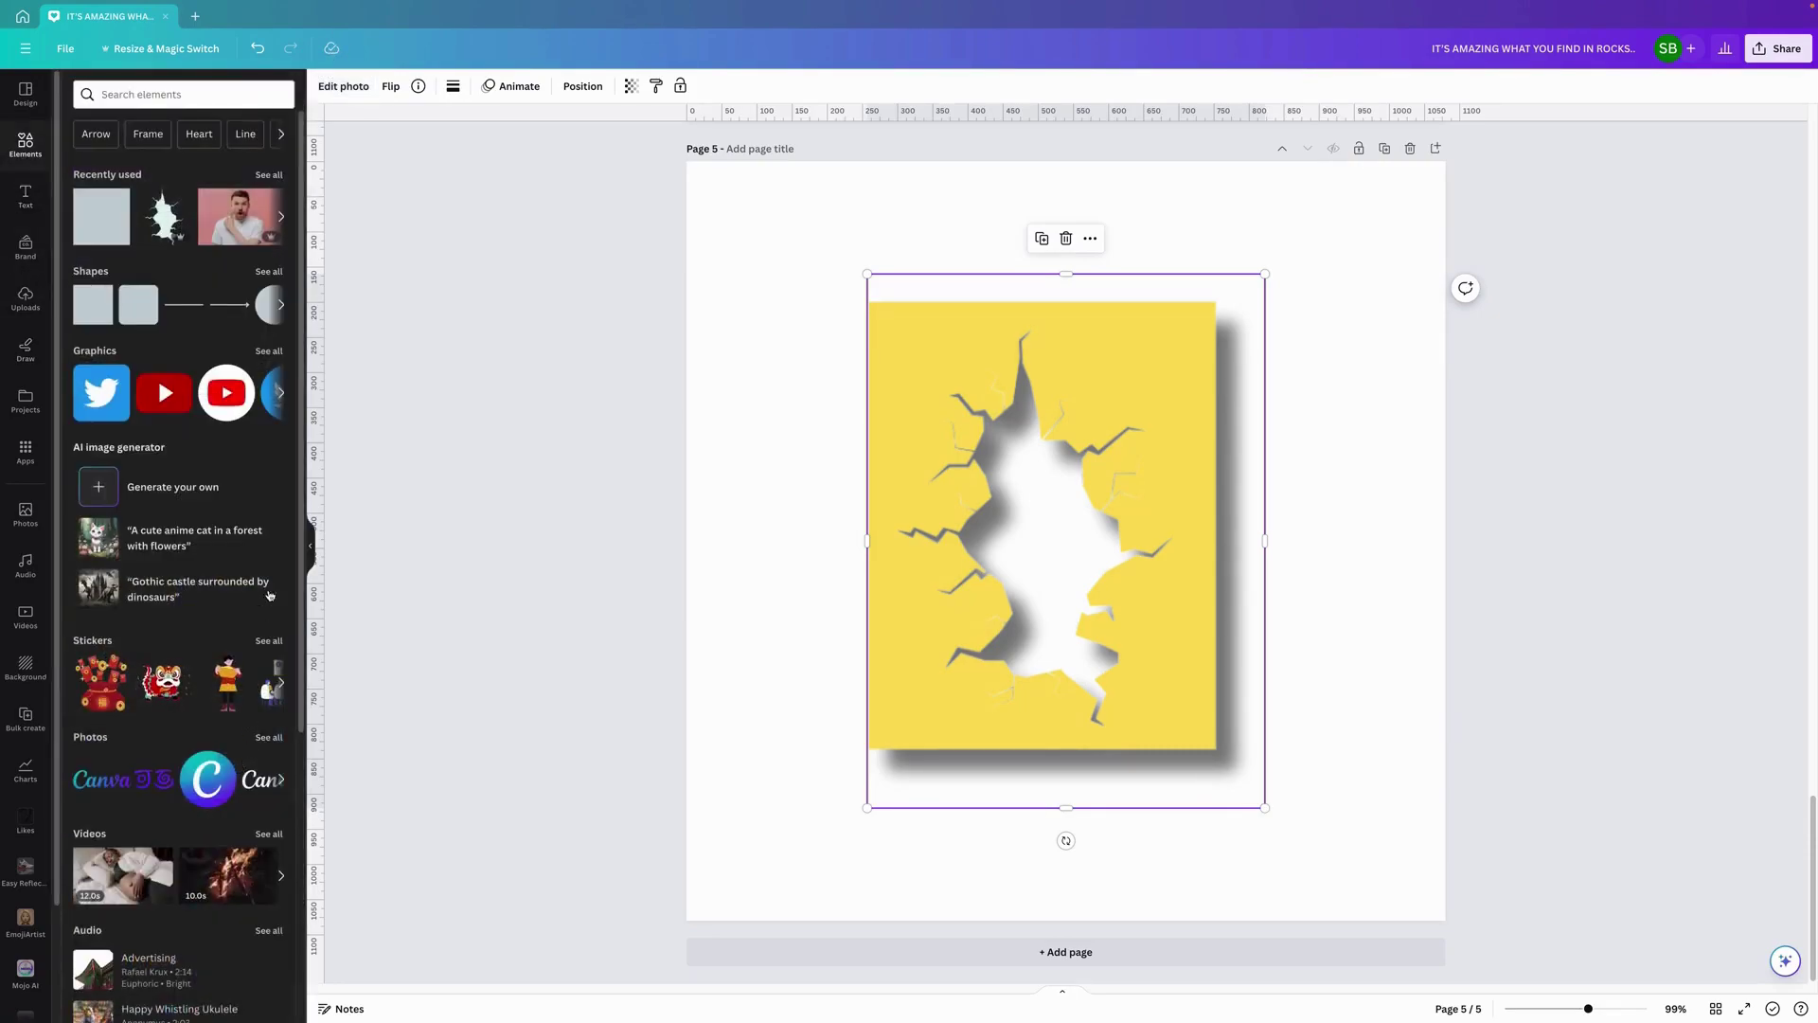
left_click(269, 174)
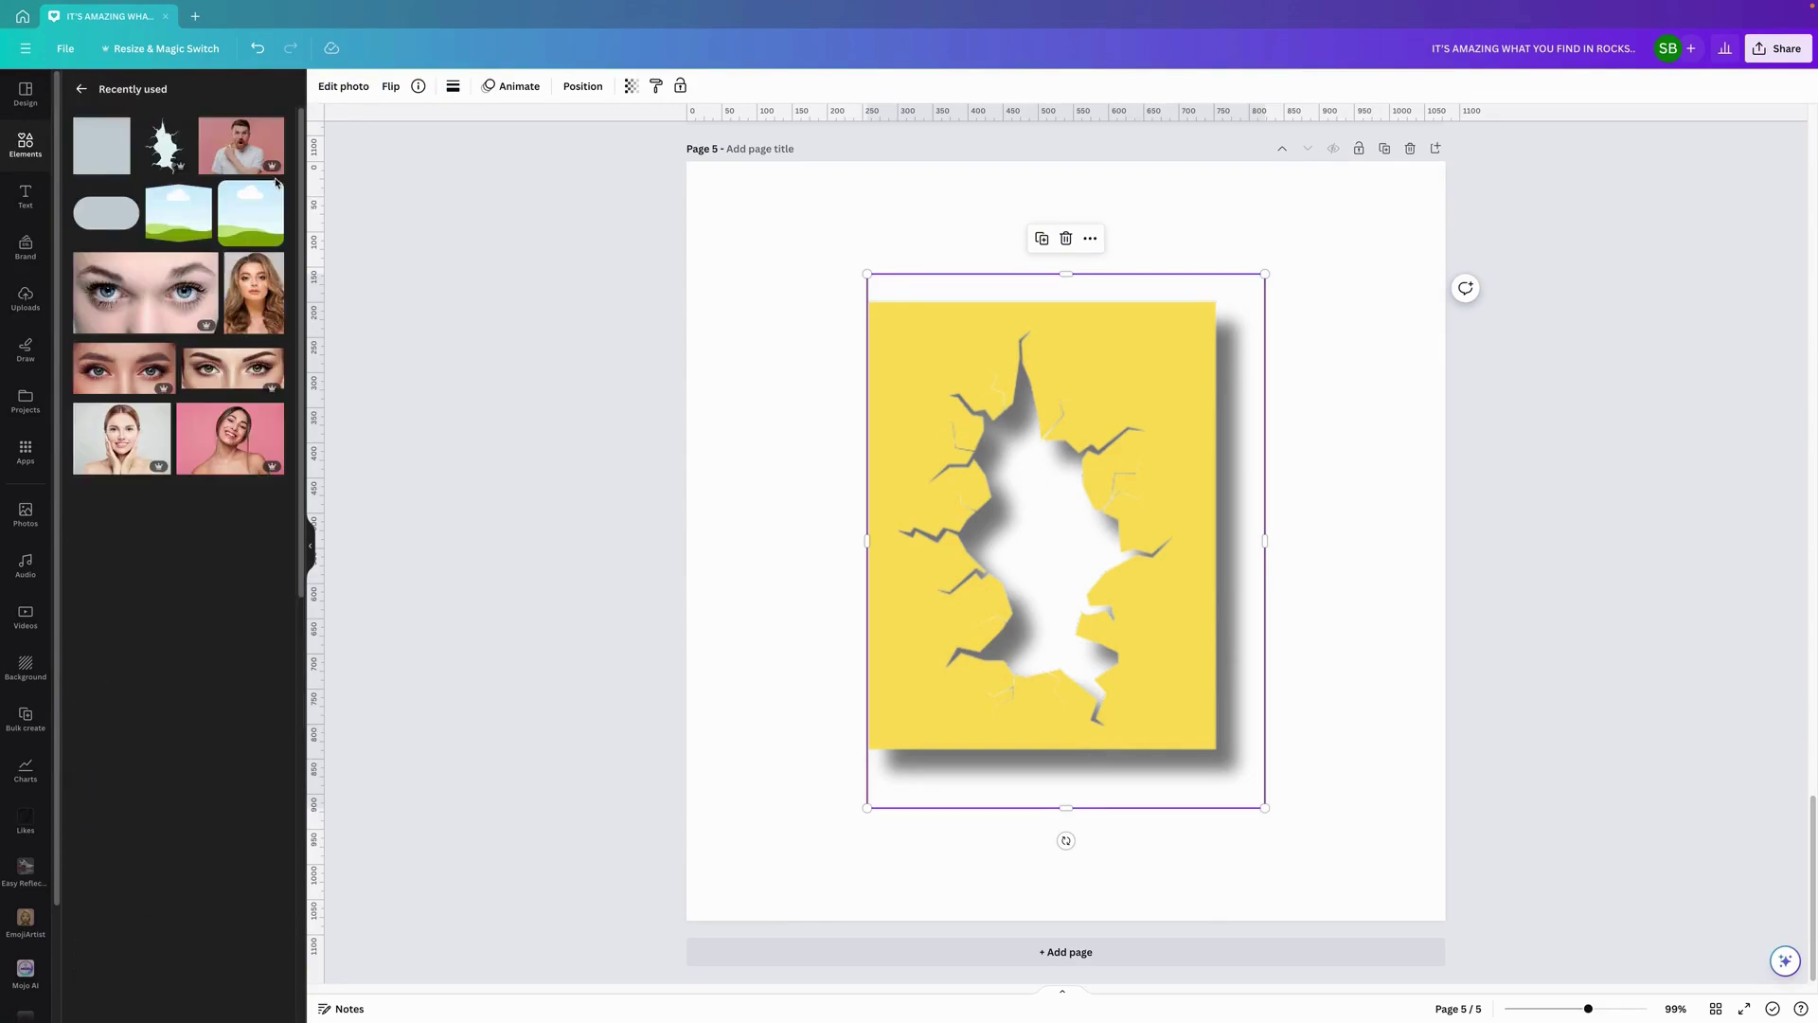
scroll(255, 595, "down", 3)
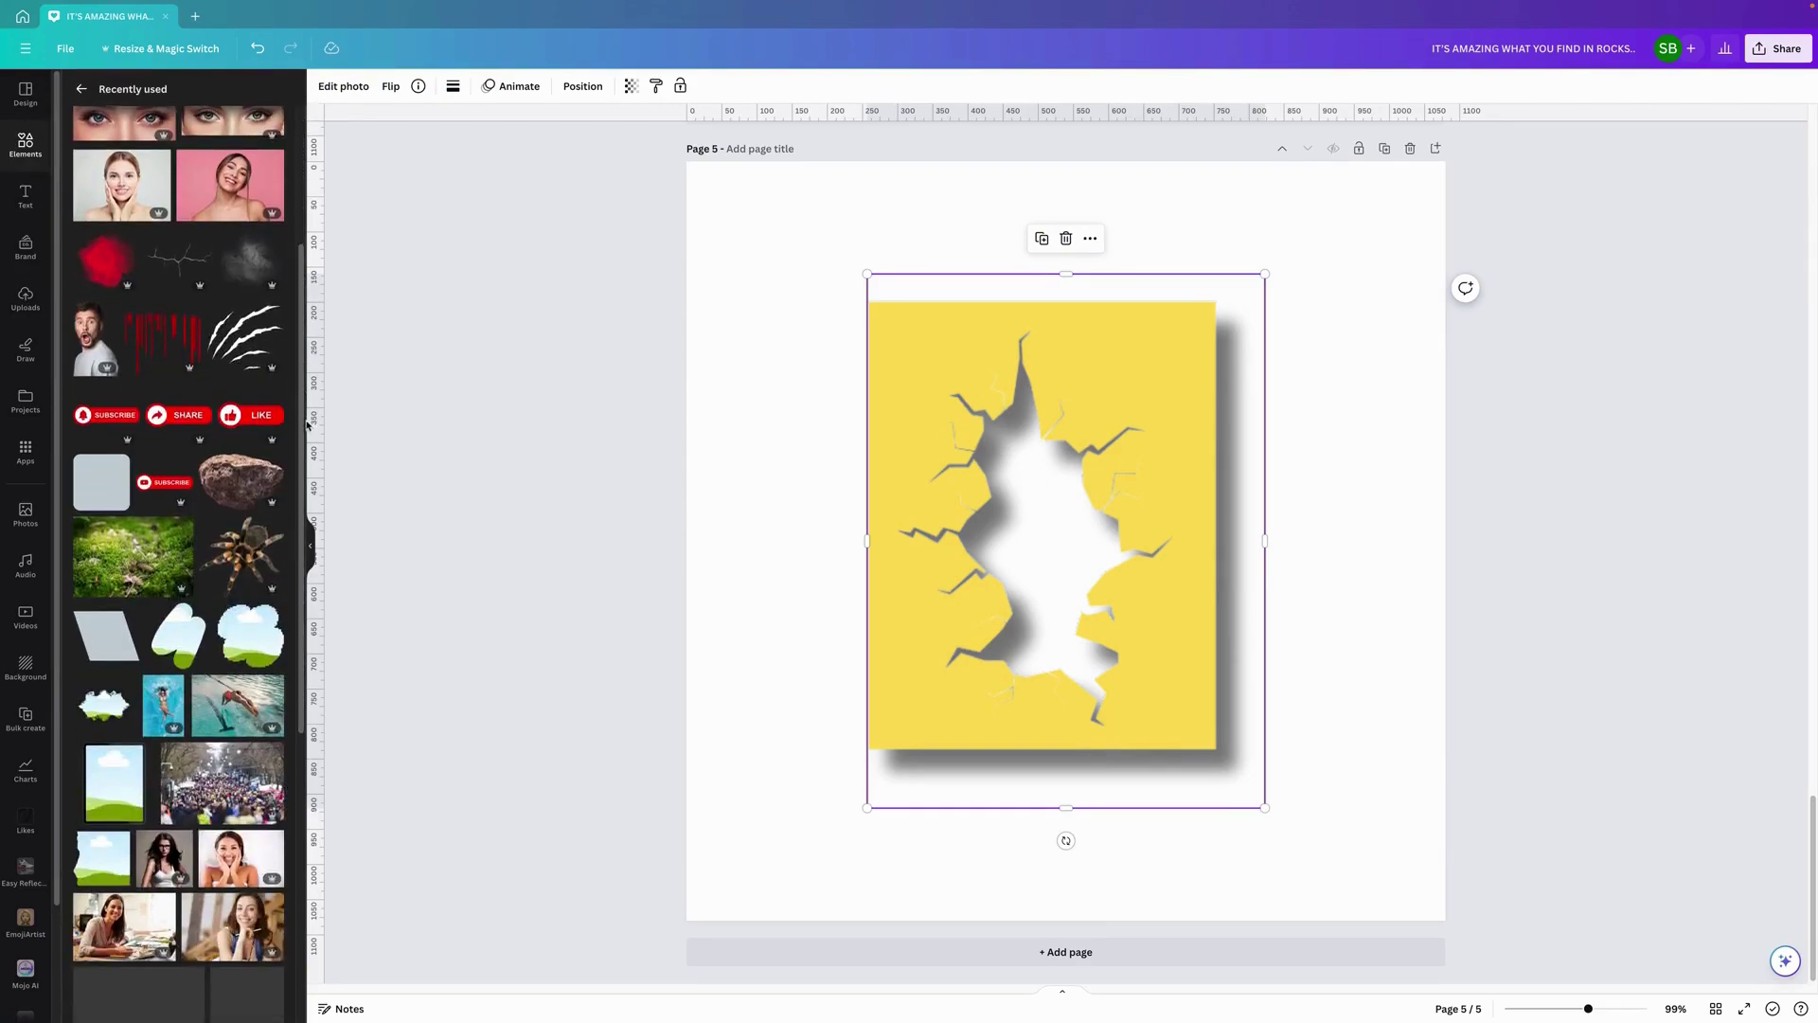
left_click(121, 558)
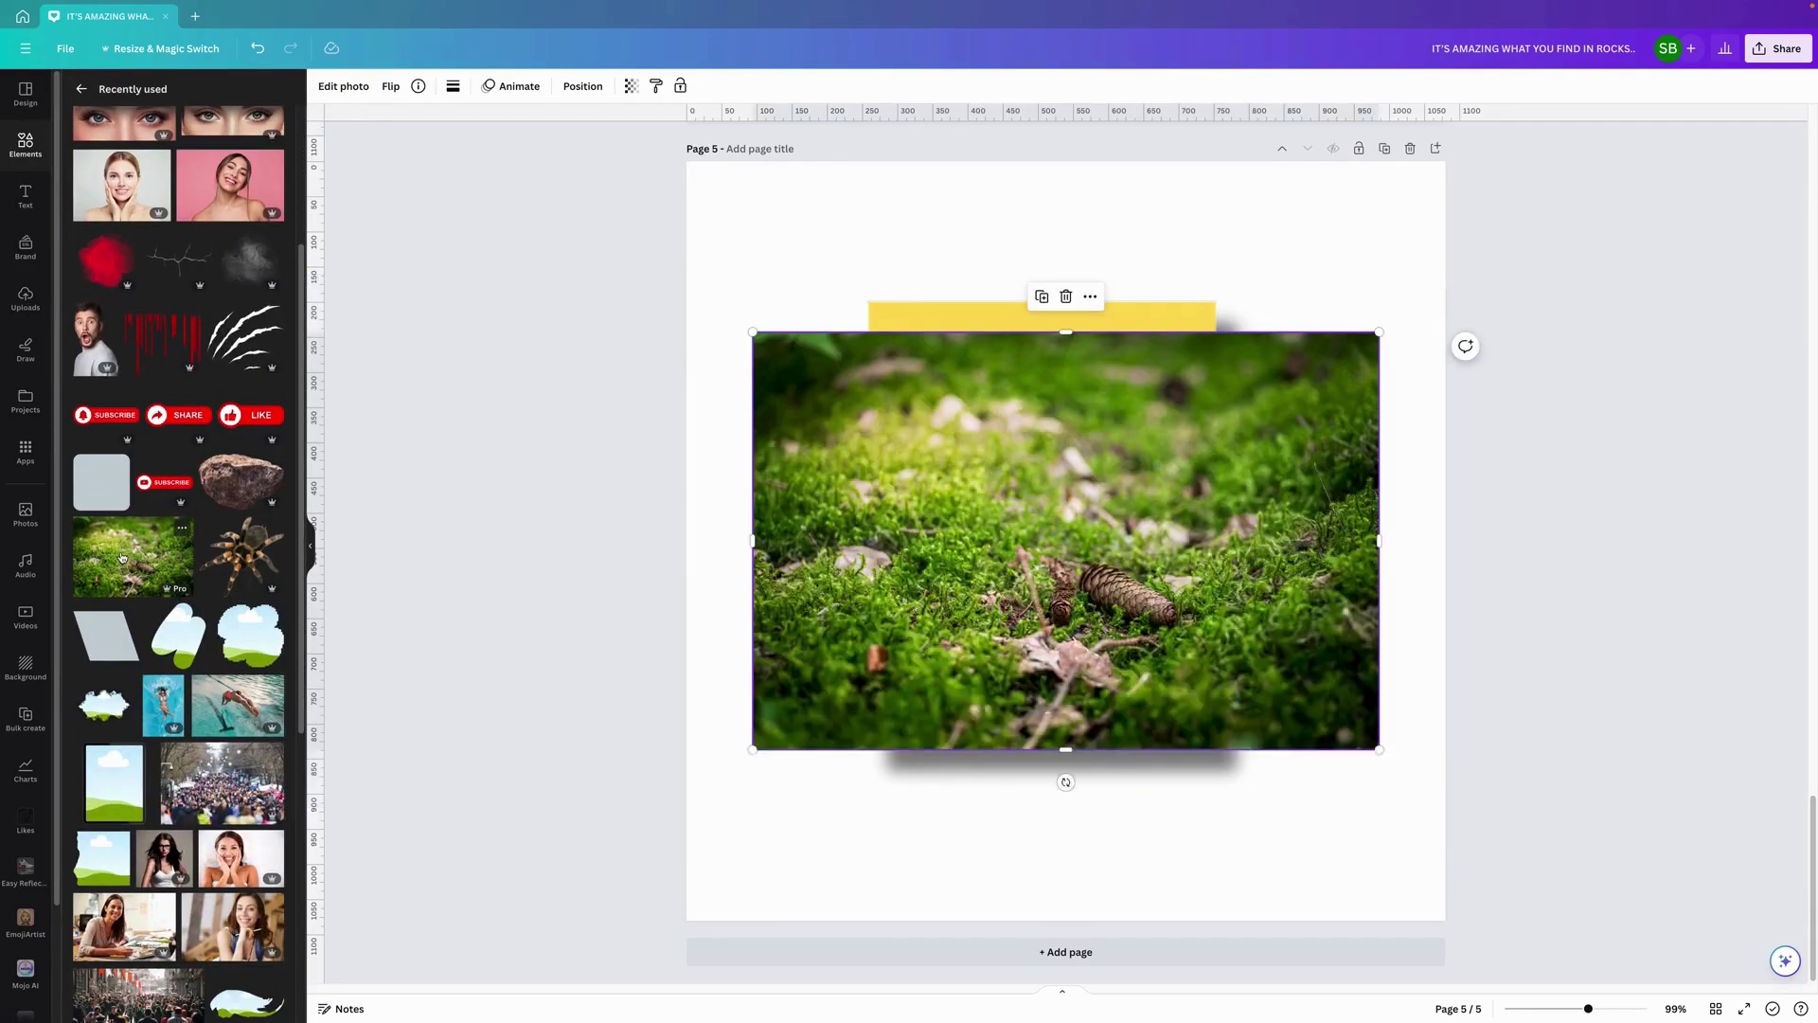
right_click(917, 575)
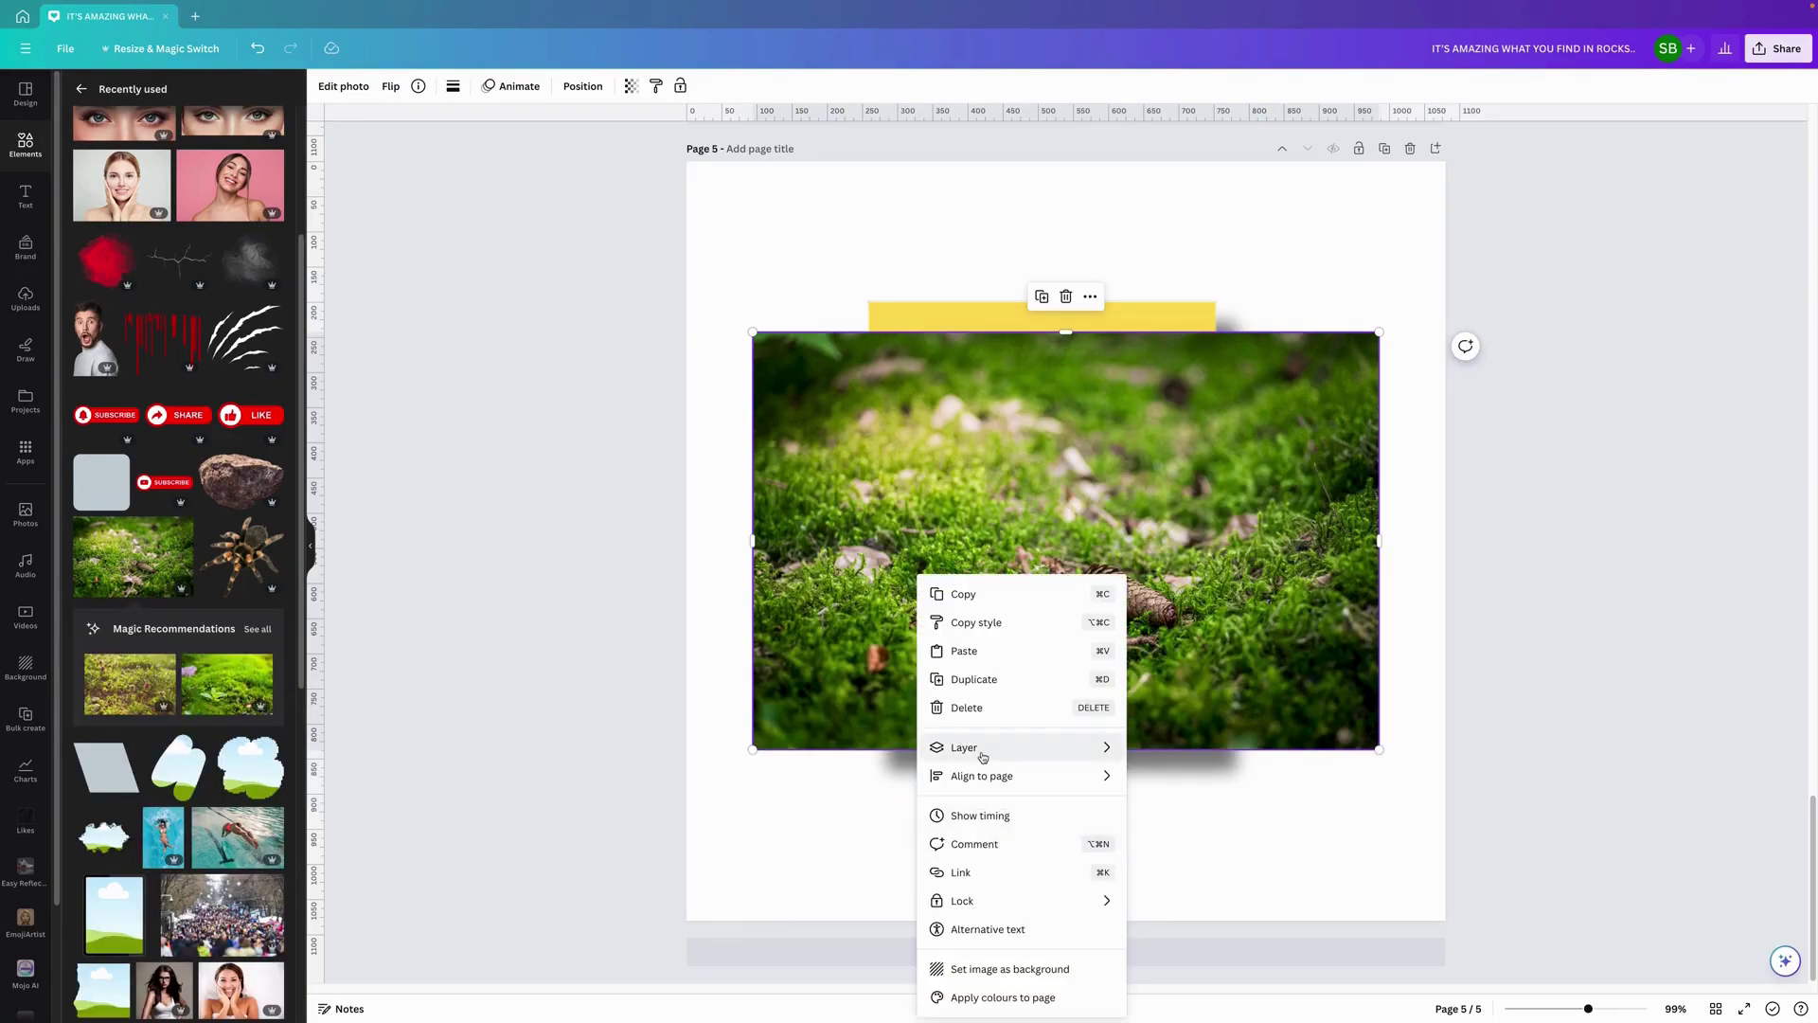
mouse_move(985, 757)
left_click(1189, 833)
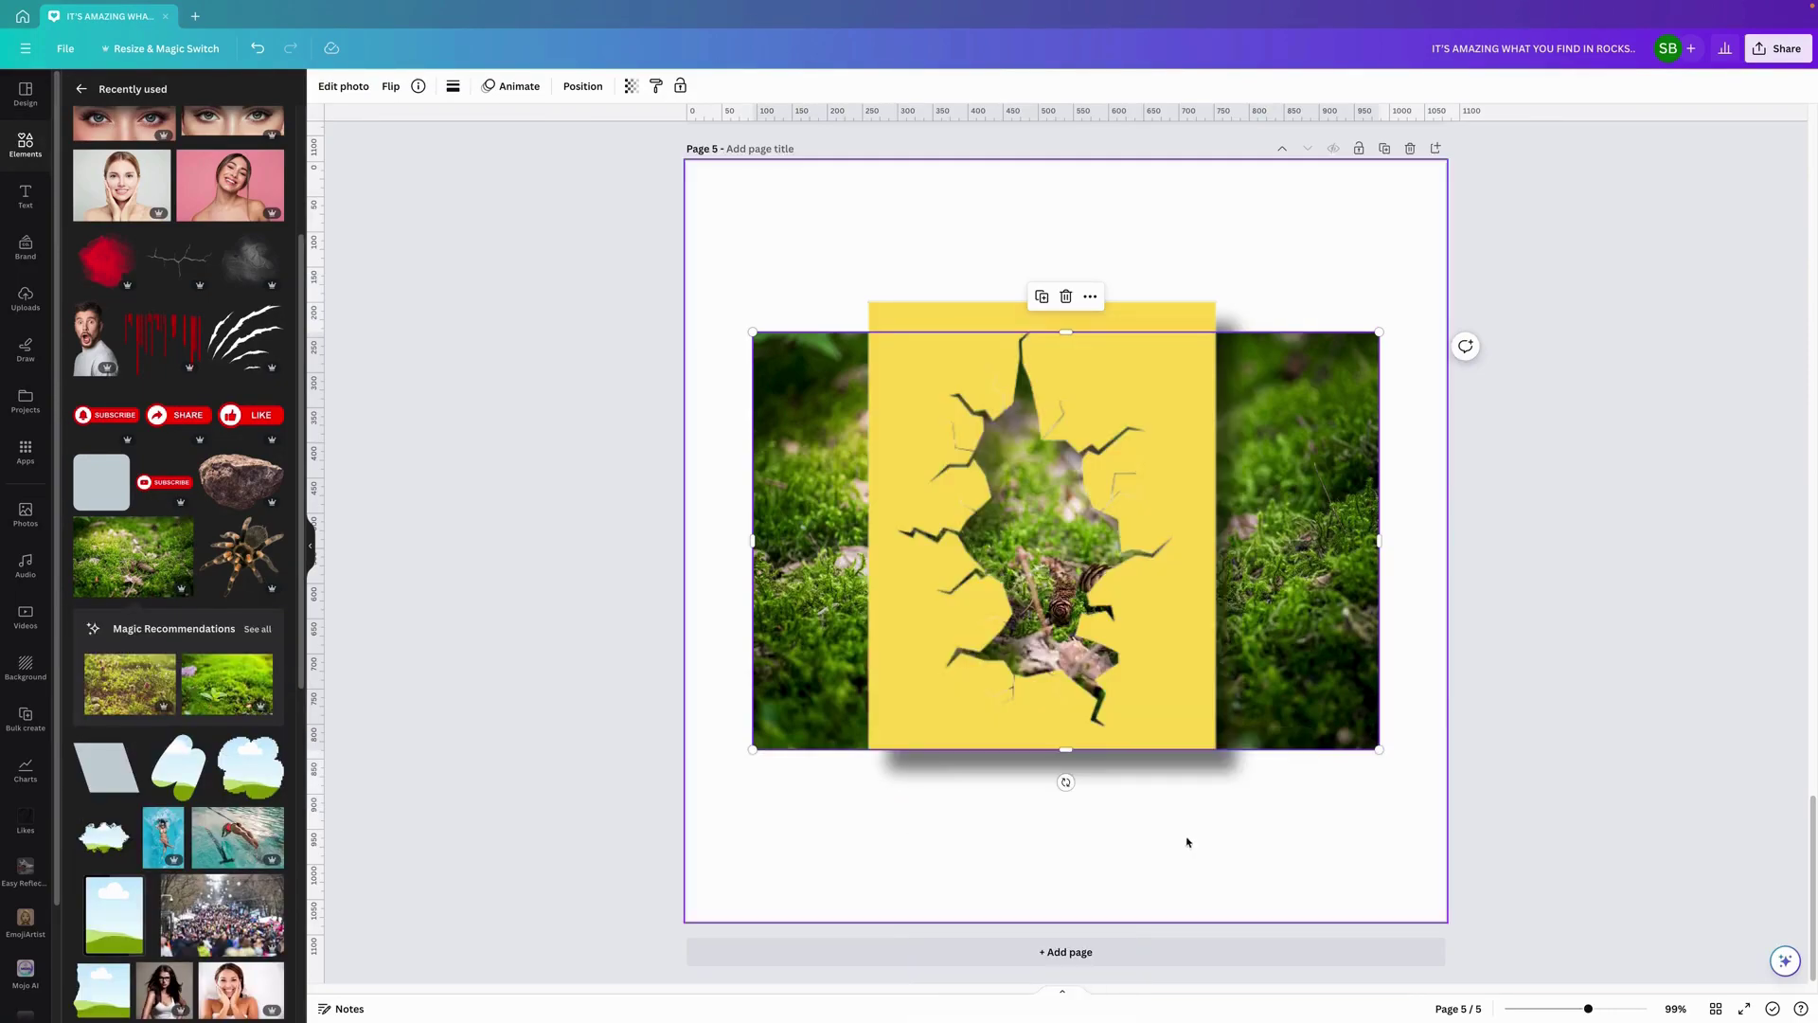
Resize the moss photo's frame to sit just inside the yellow rectangle's edges while still filling the crack opening
left_click_drag(755, 541, 882, 541)
left_click_drag(1377, 540, 1200, 540)
left_click_drag(1042, 751, 1040, 741)
left_click_drag(1036, 333, 1040, 323)
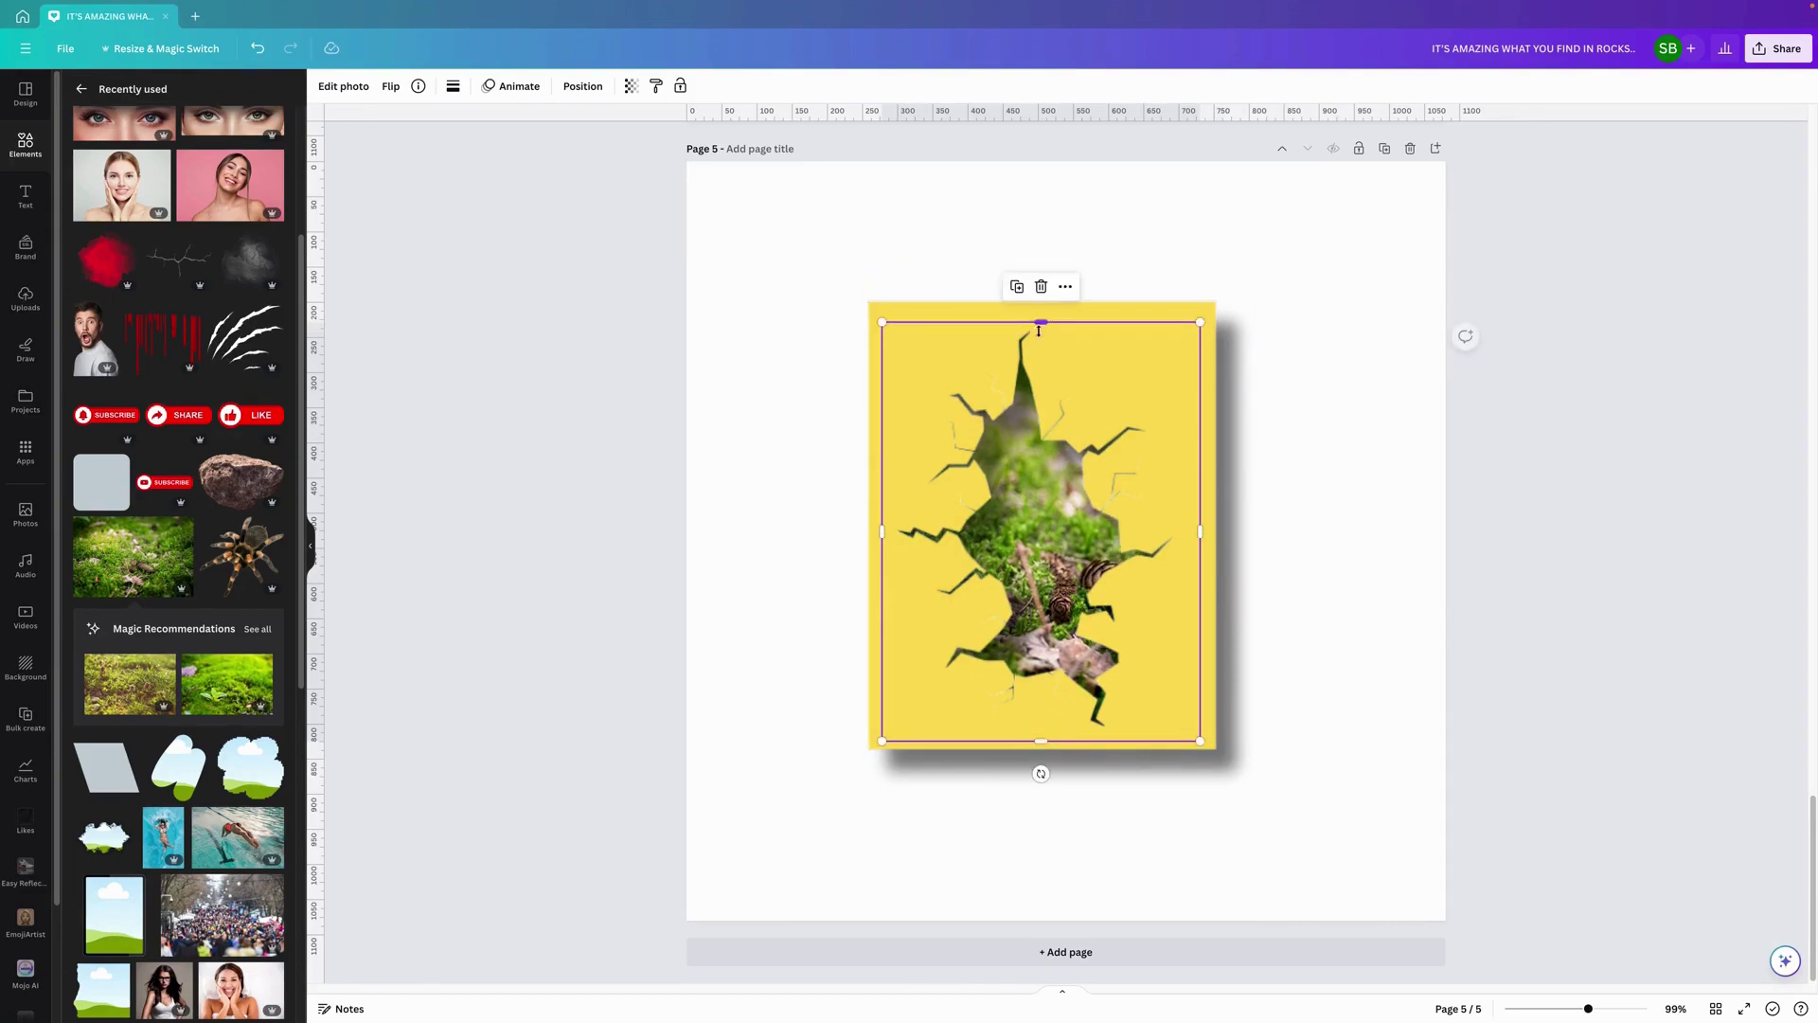
Add the recently used tarantula image, enlarge it and position it over the crack opening
left_click(242, 547)
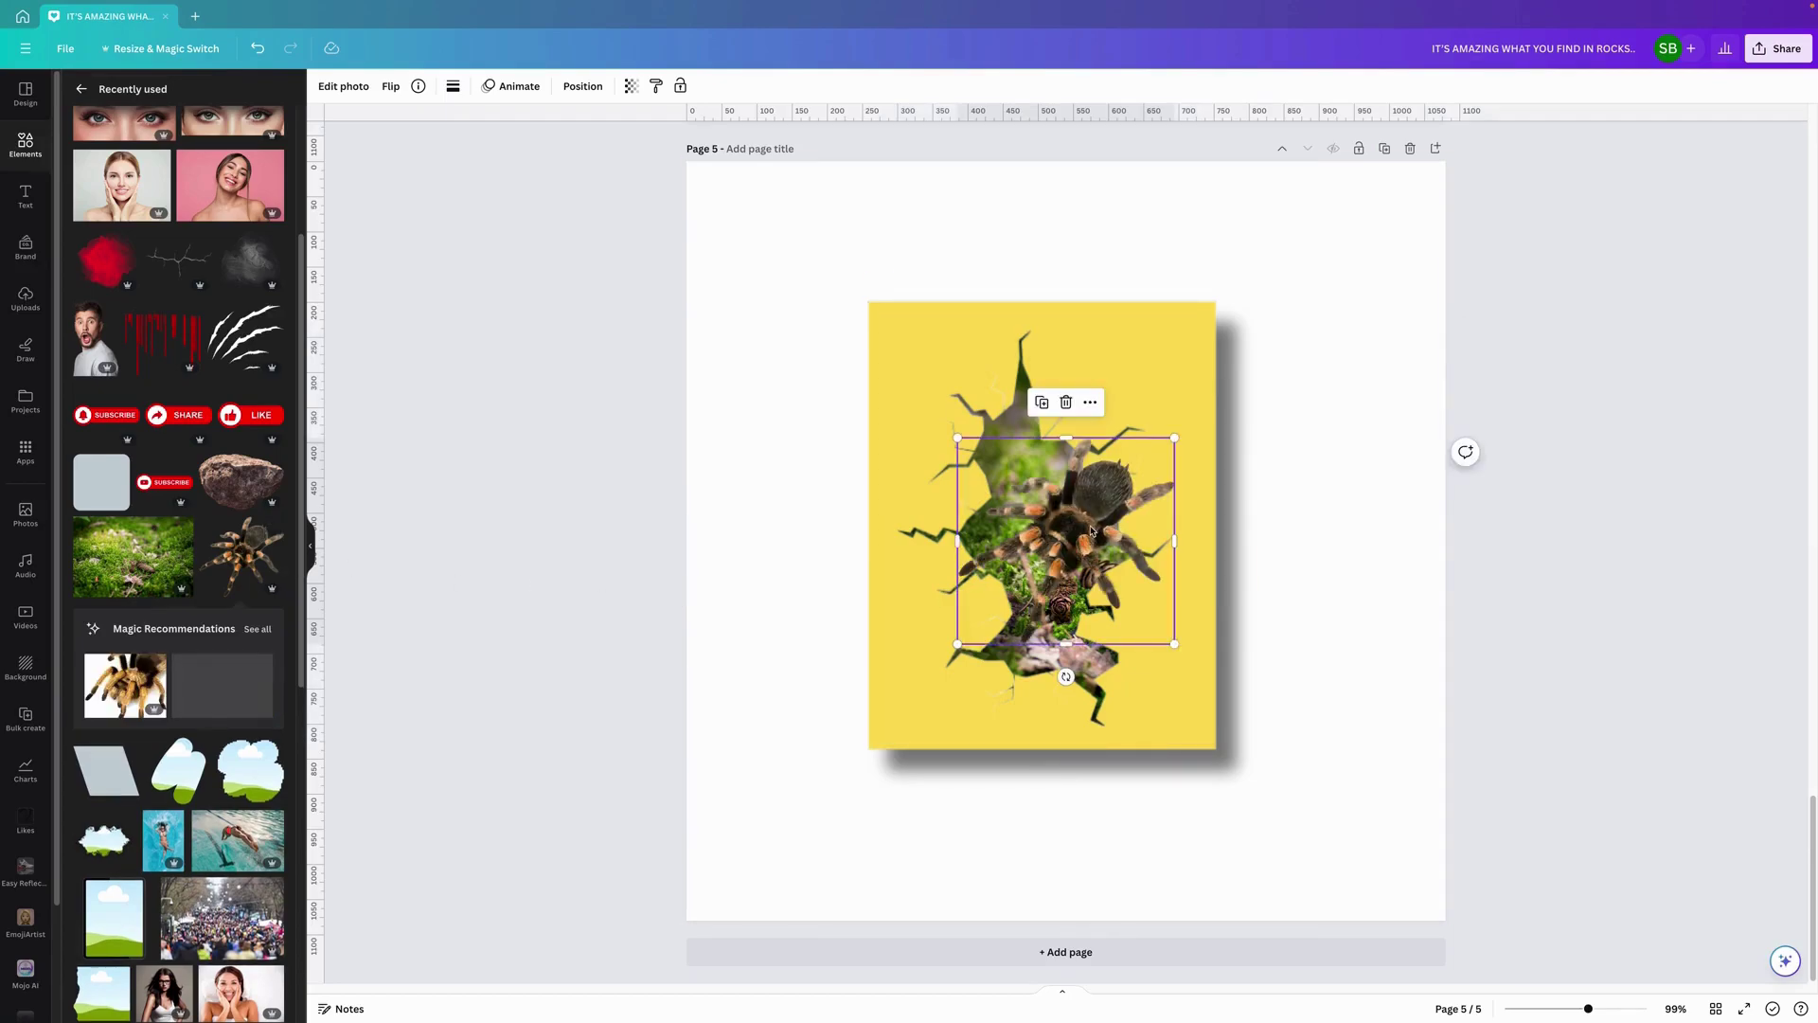
mouse_move(1092, 531)
left_mouse_down()
mouse_move(1063, 519)
mouse_move(1087, 514)
left_mouse_up()
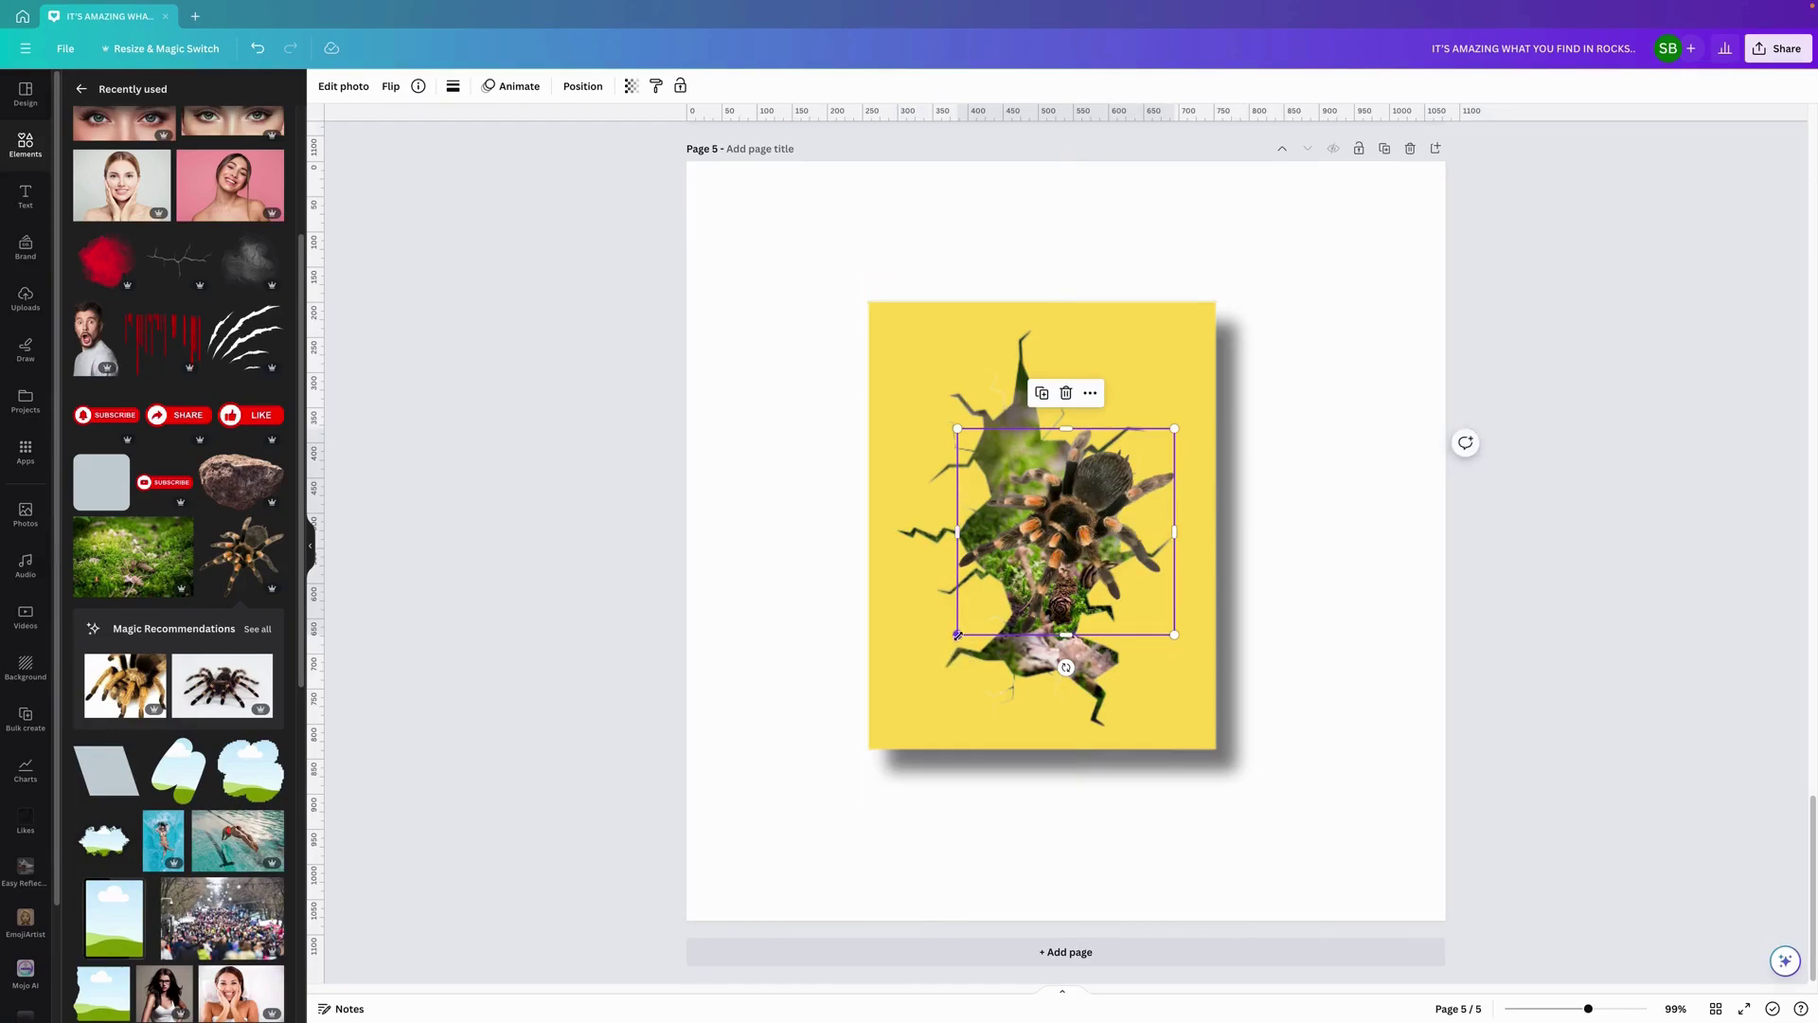
left_click_drag(957, 634, 907, 681)
left_click_drag(1083, 546, 1090, 528)
Send the tarantula backward one layer so it sits between the yellow crack image and the moss photo
right_click(1086, 520)
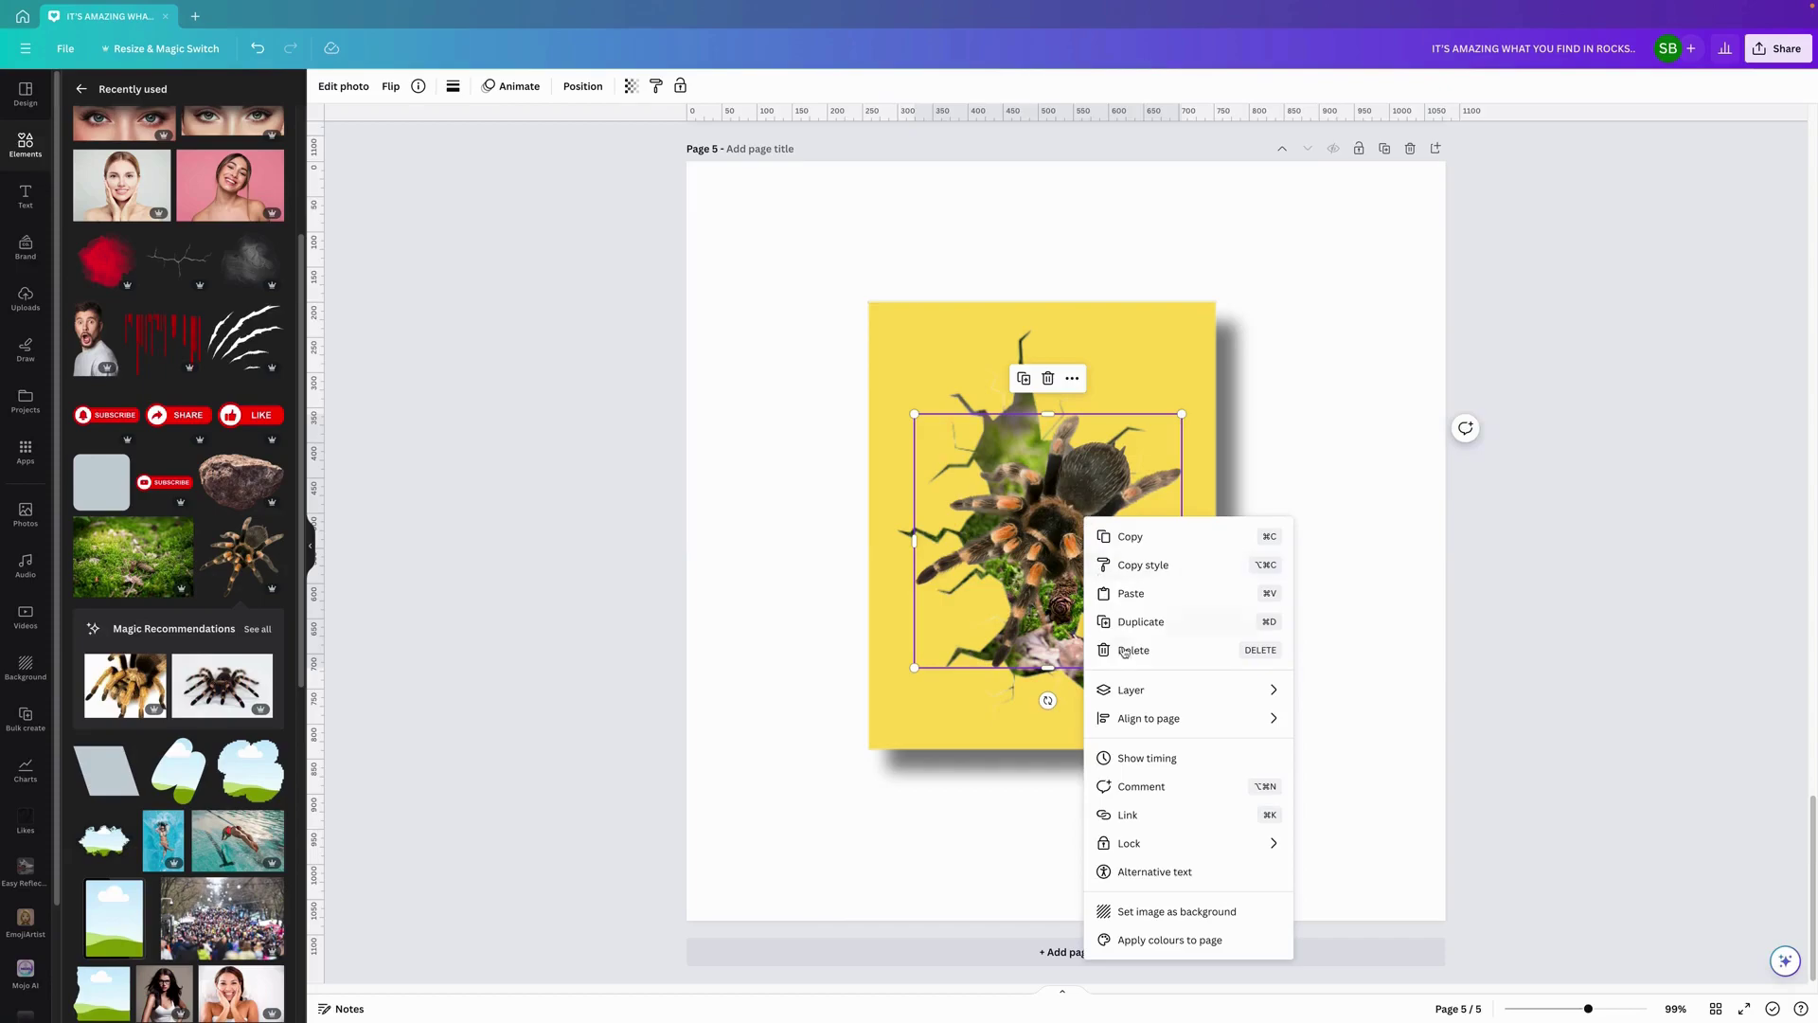
mouse_move(1132, 690)
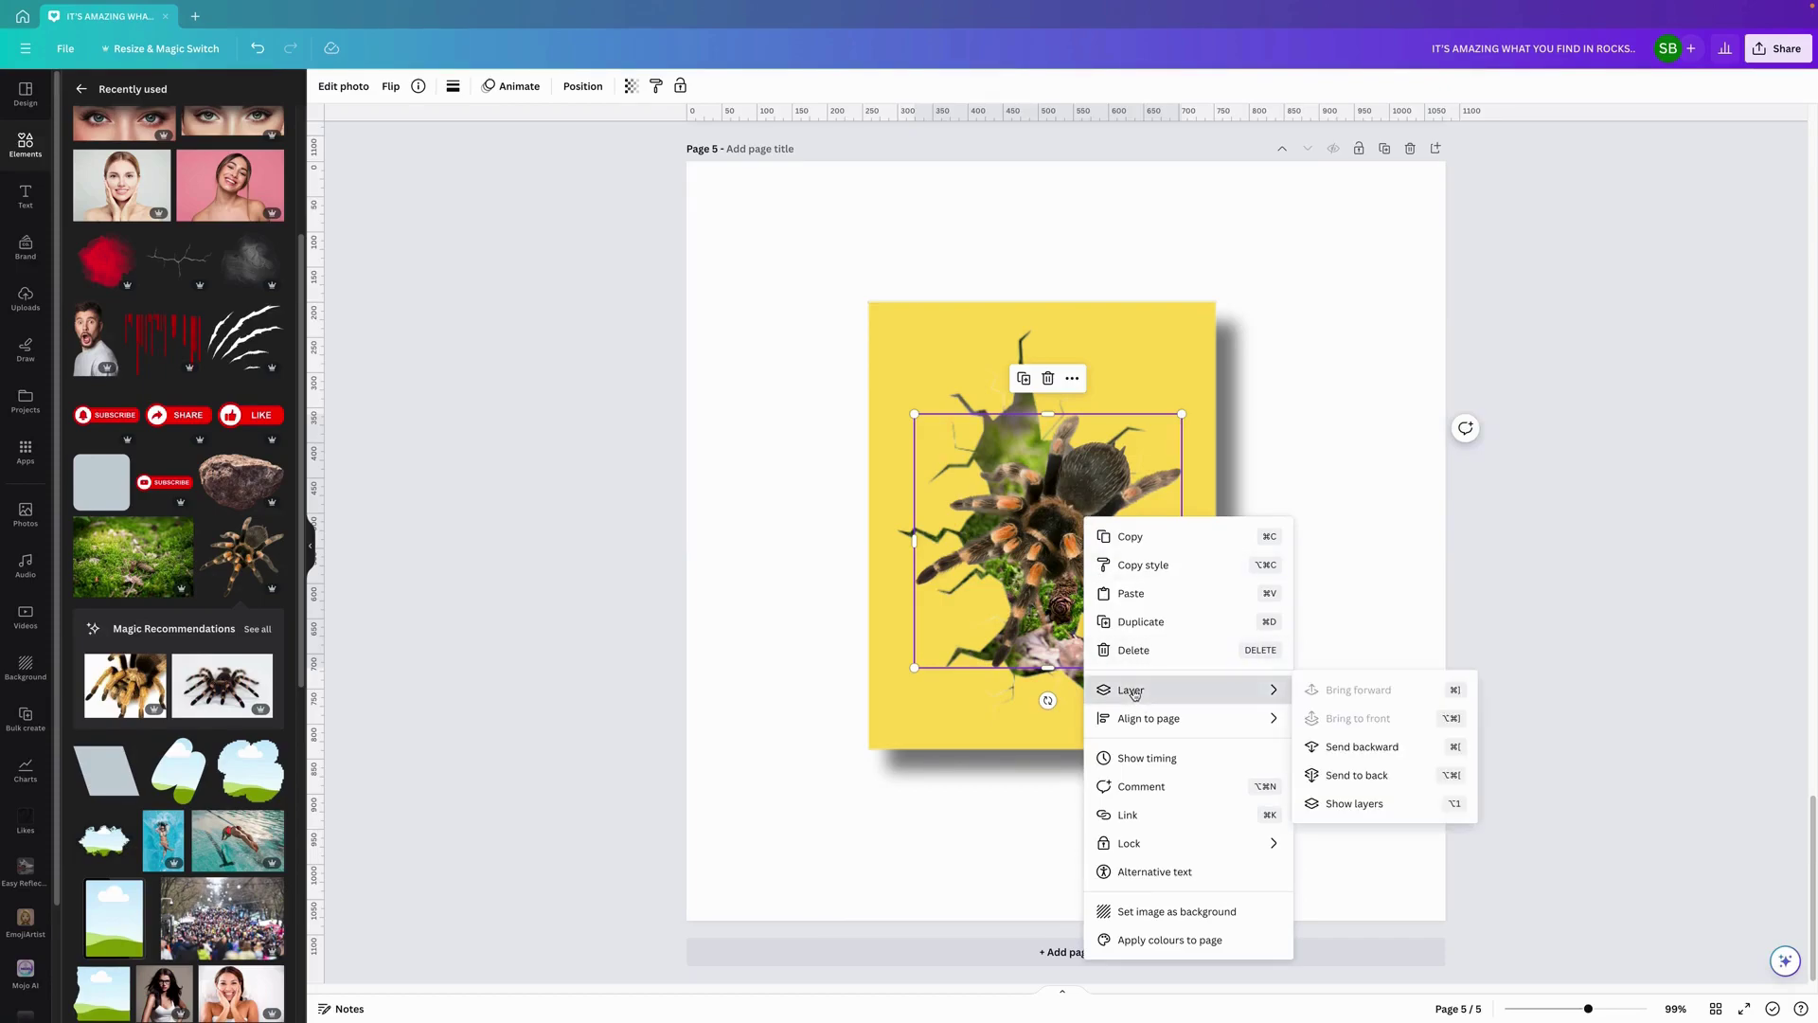
left_click(1388, 747)
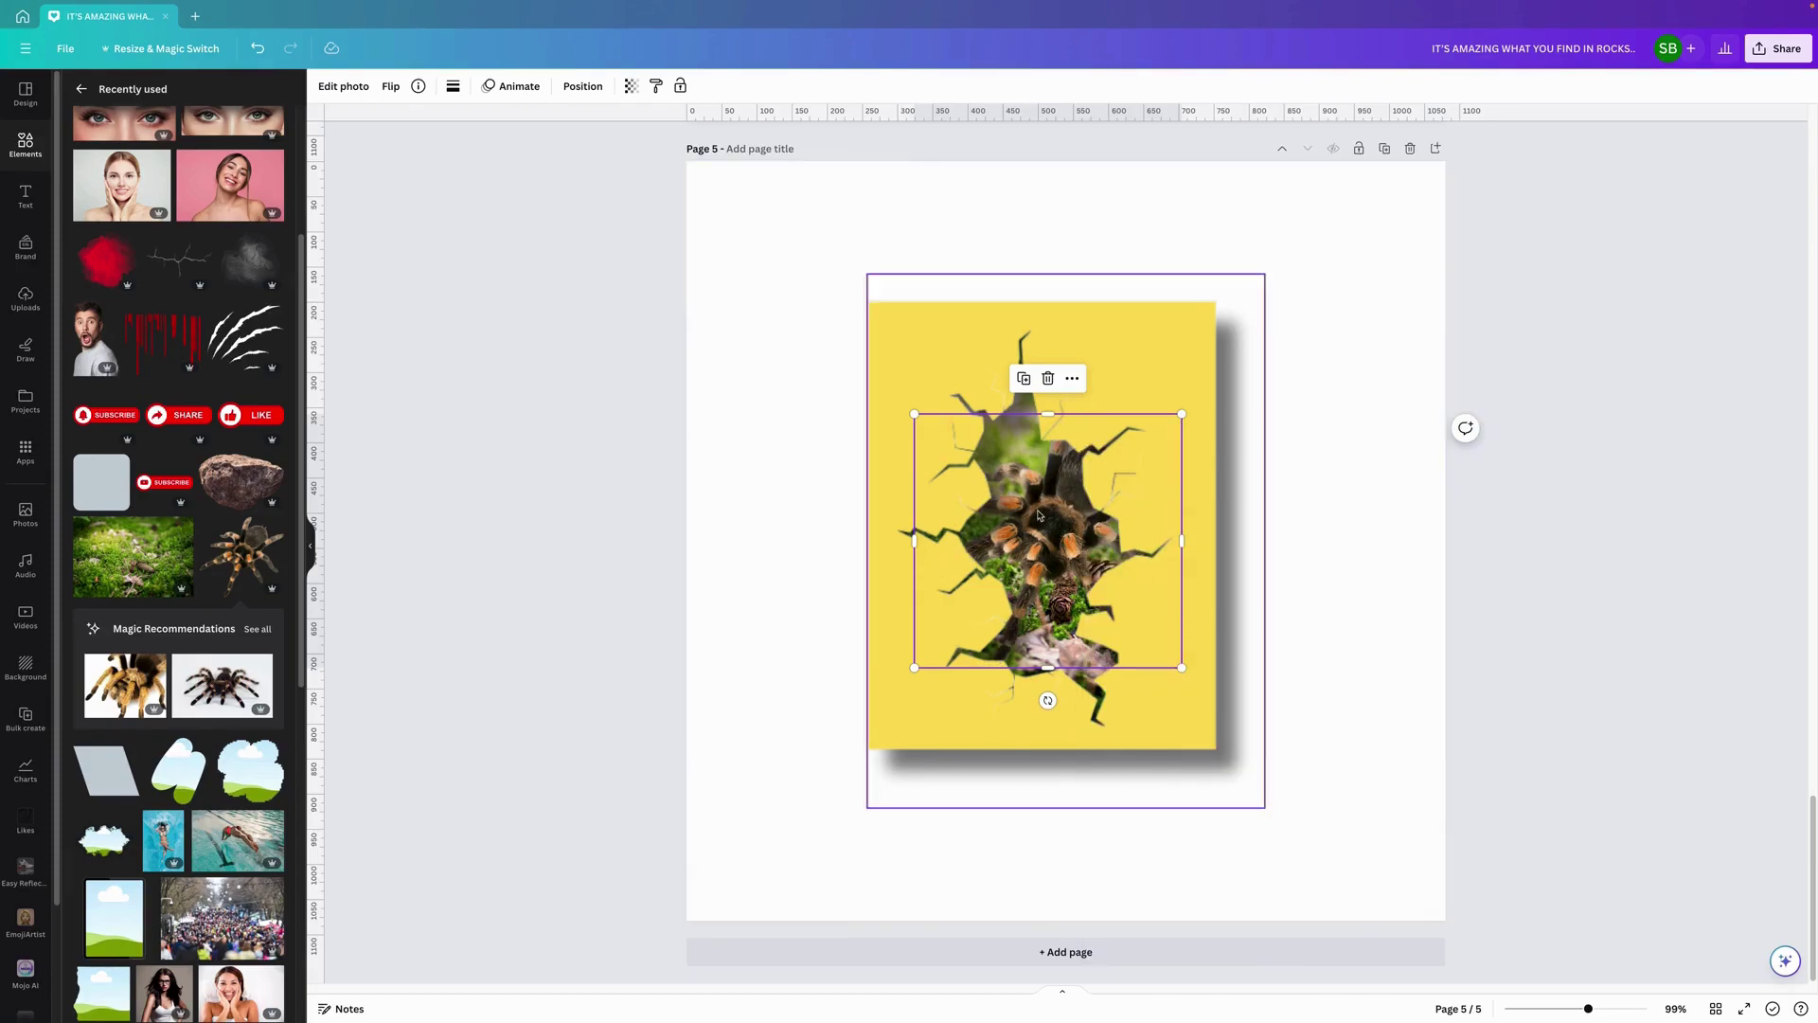
Duplicate the tarantula and align the copy exactly over the original, in front of the yellow crack image
left_click(1024, 378)
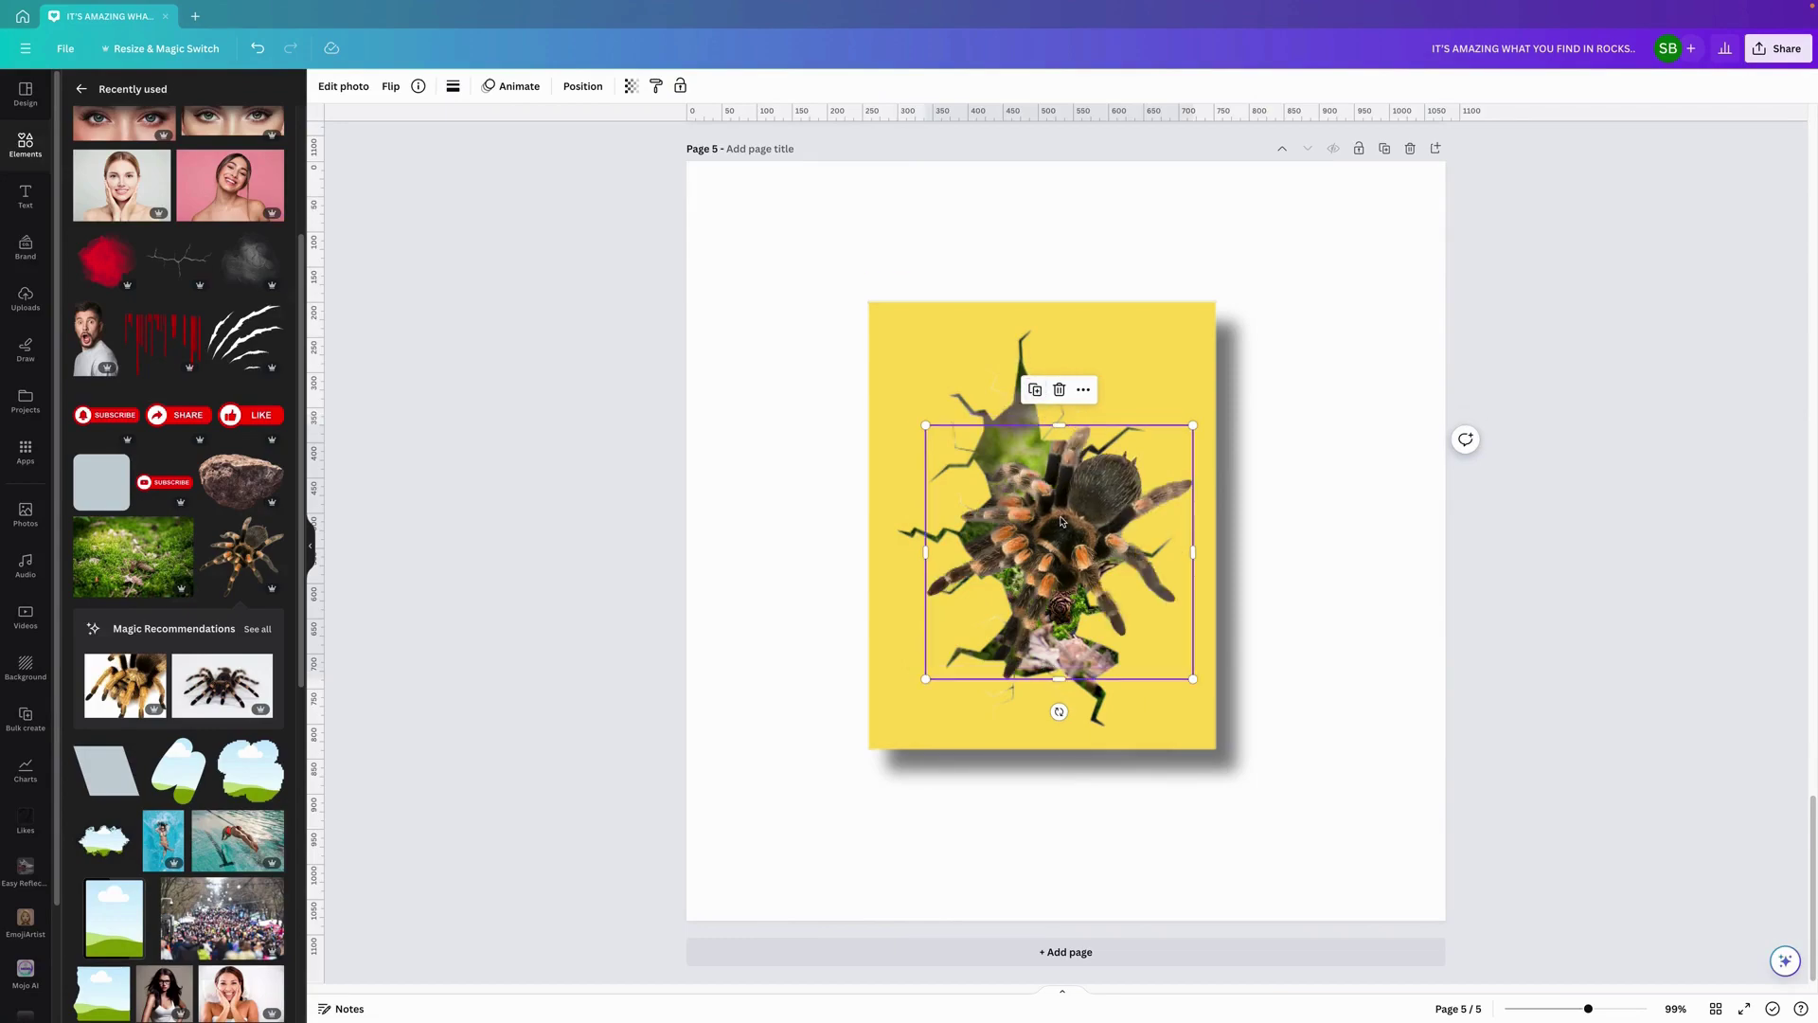
mouse_move(1062, 520)
left_mouse_down()
mouse_move(1056, 488)
mouse_move(1046, 502)
left_mouse_up()
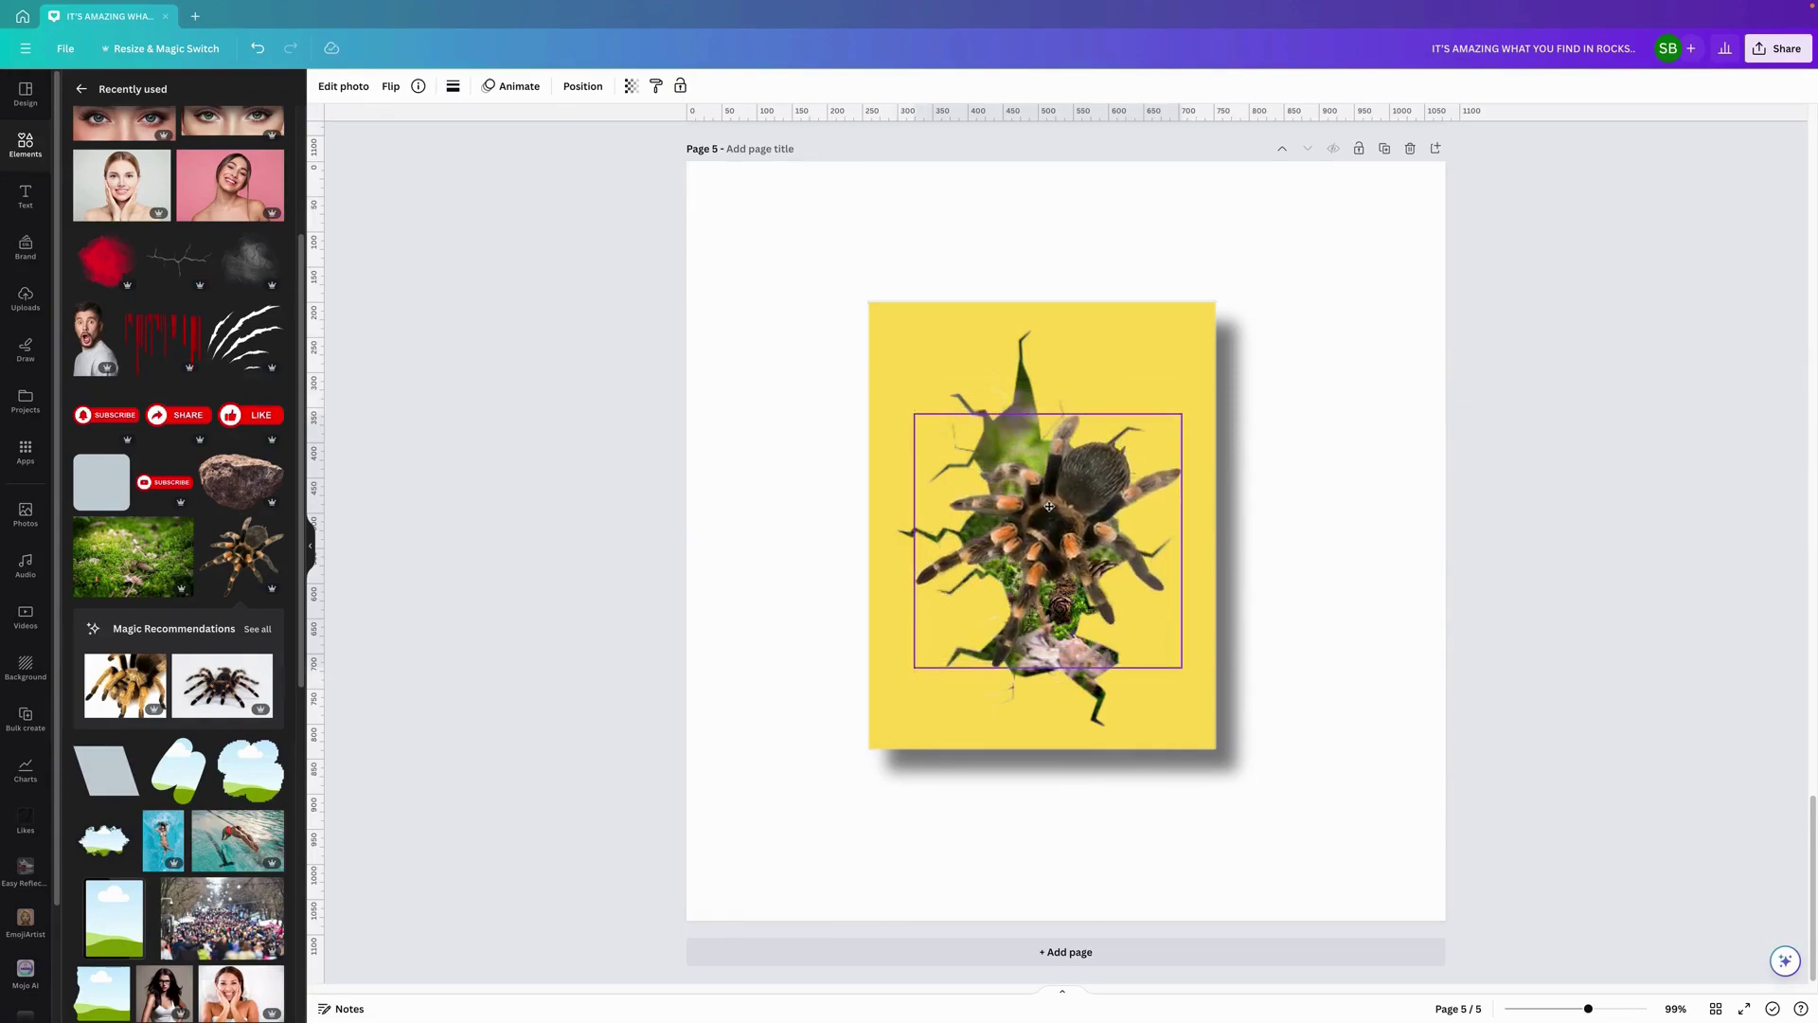
left_click_drag(1049, 507, 1049, 509)
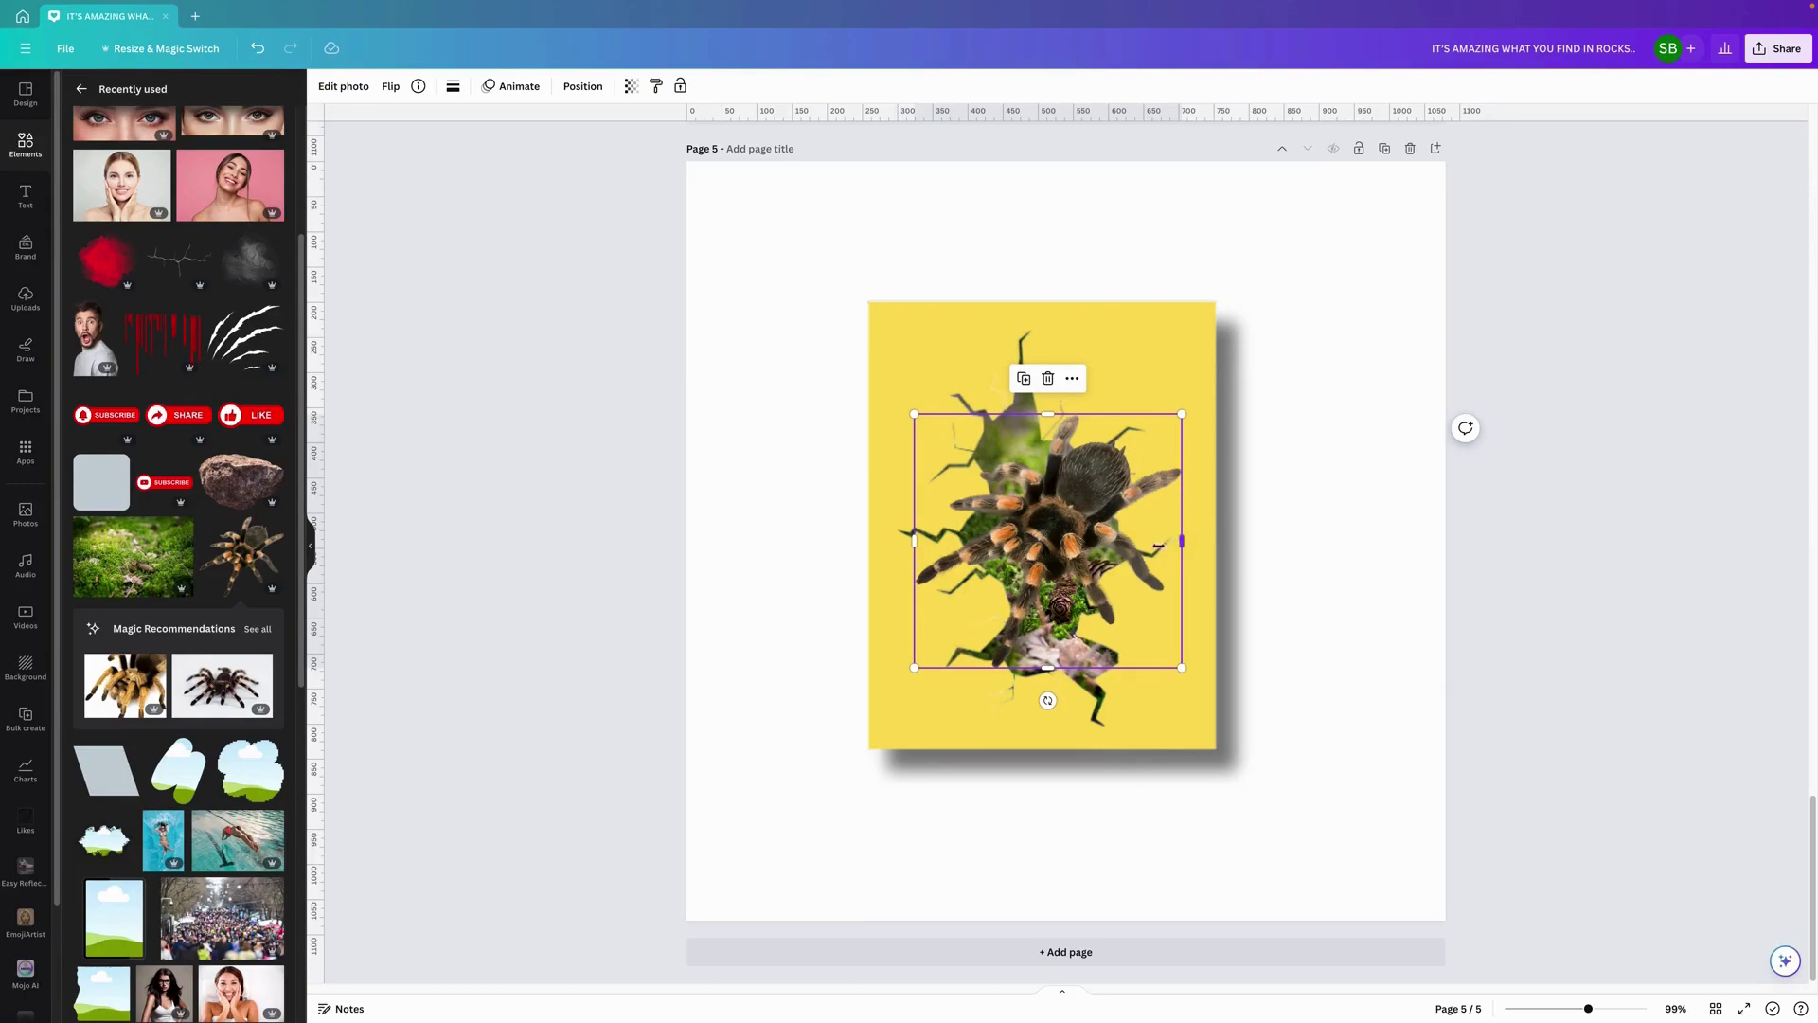
Crop the front tarantula copy from its right and top sides so only its left and lower legs overlap the yellow surface
left_click_drag(1157, 545, 1119, 554)
left_click_drag(1014, 422, 1018, 481)
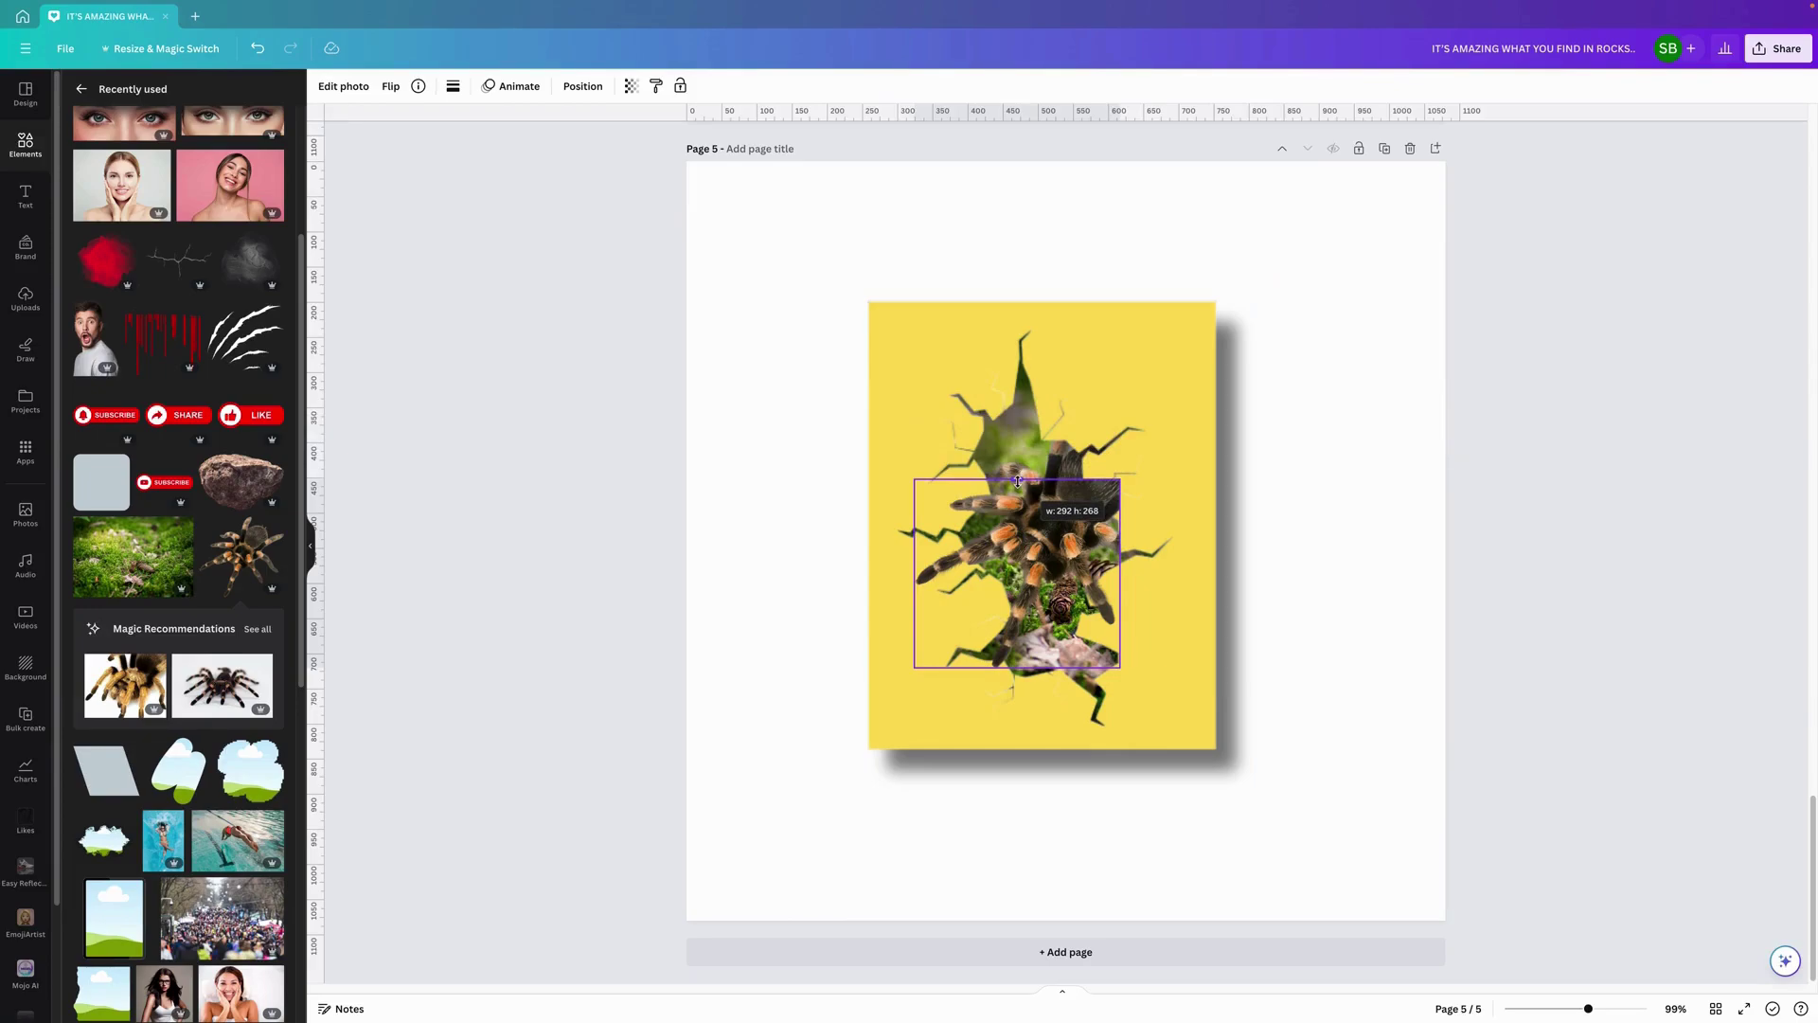
left_click_drag(1017, 481, 1018, 483)
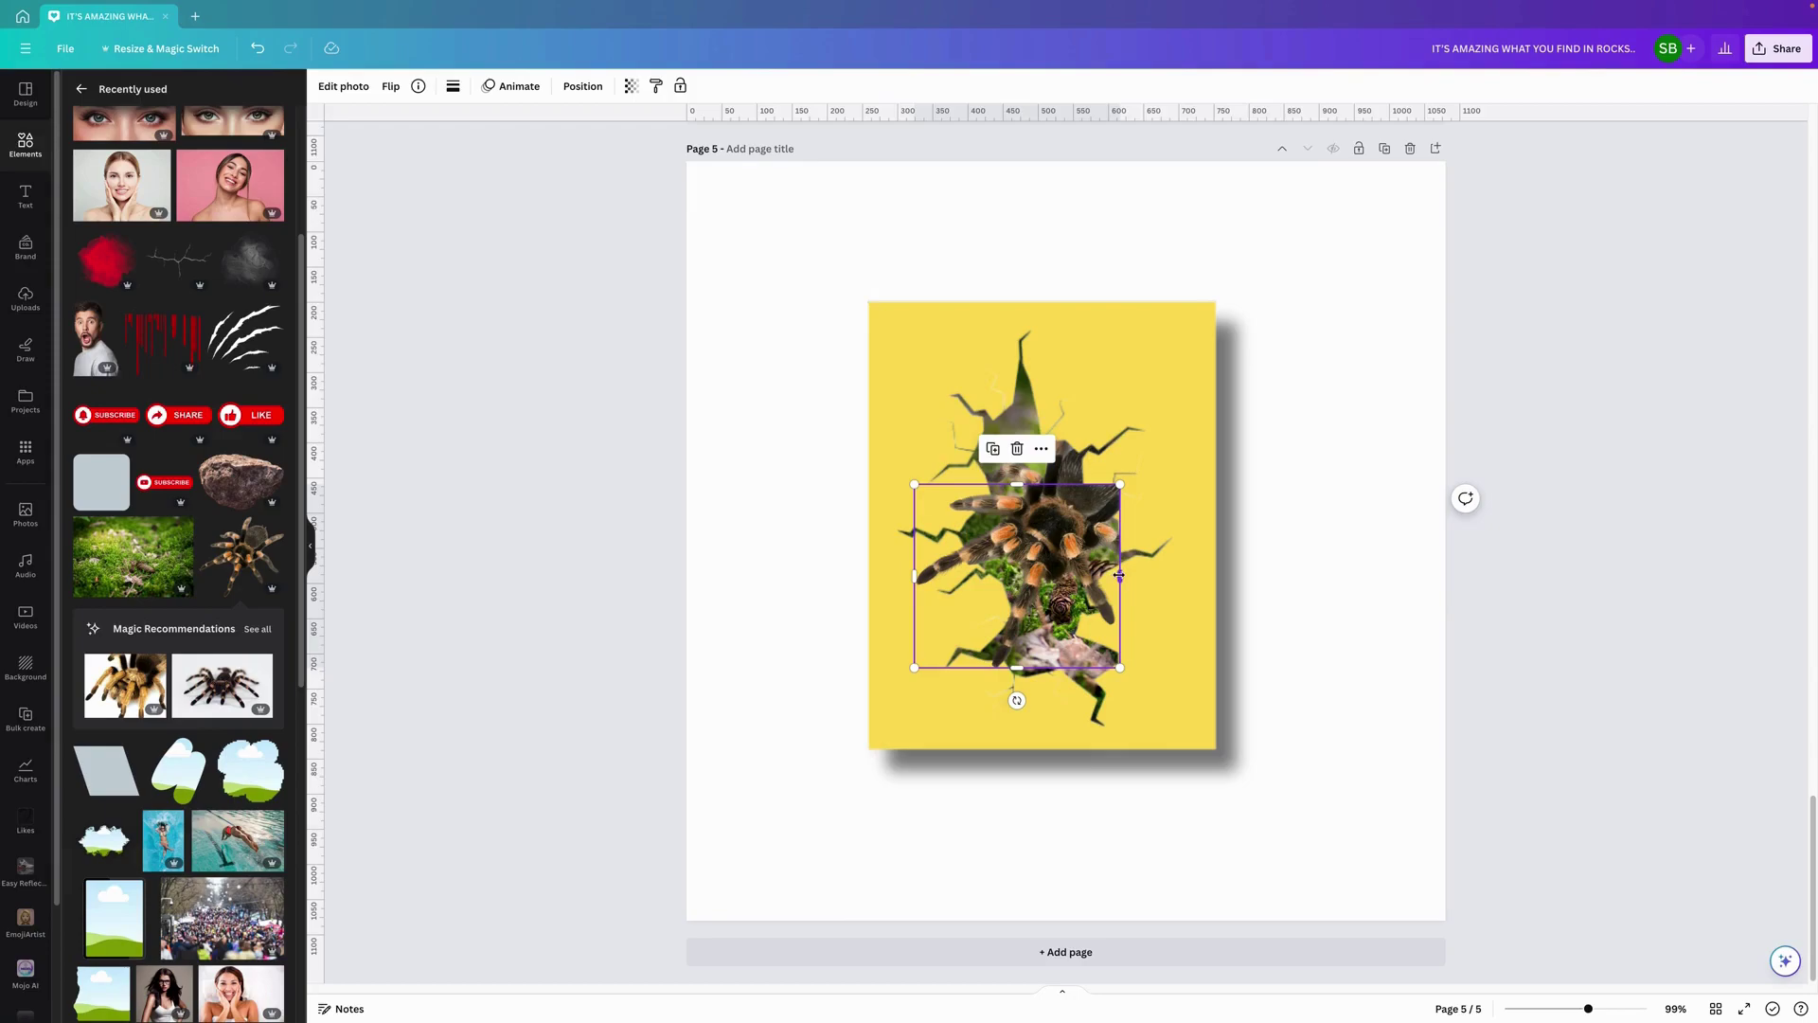
left_click_drag(1117, 575, 1115, 581)
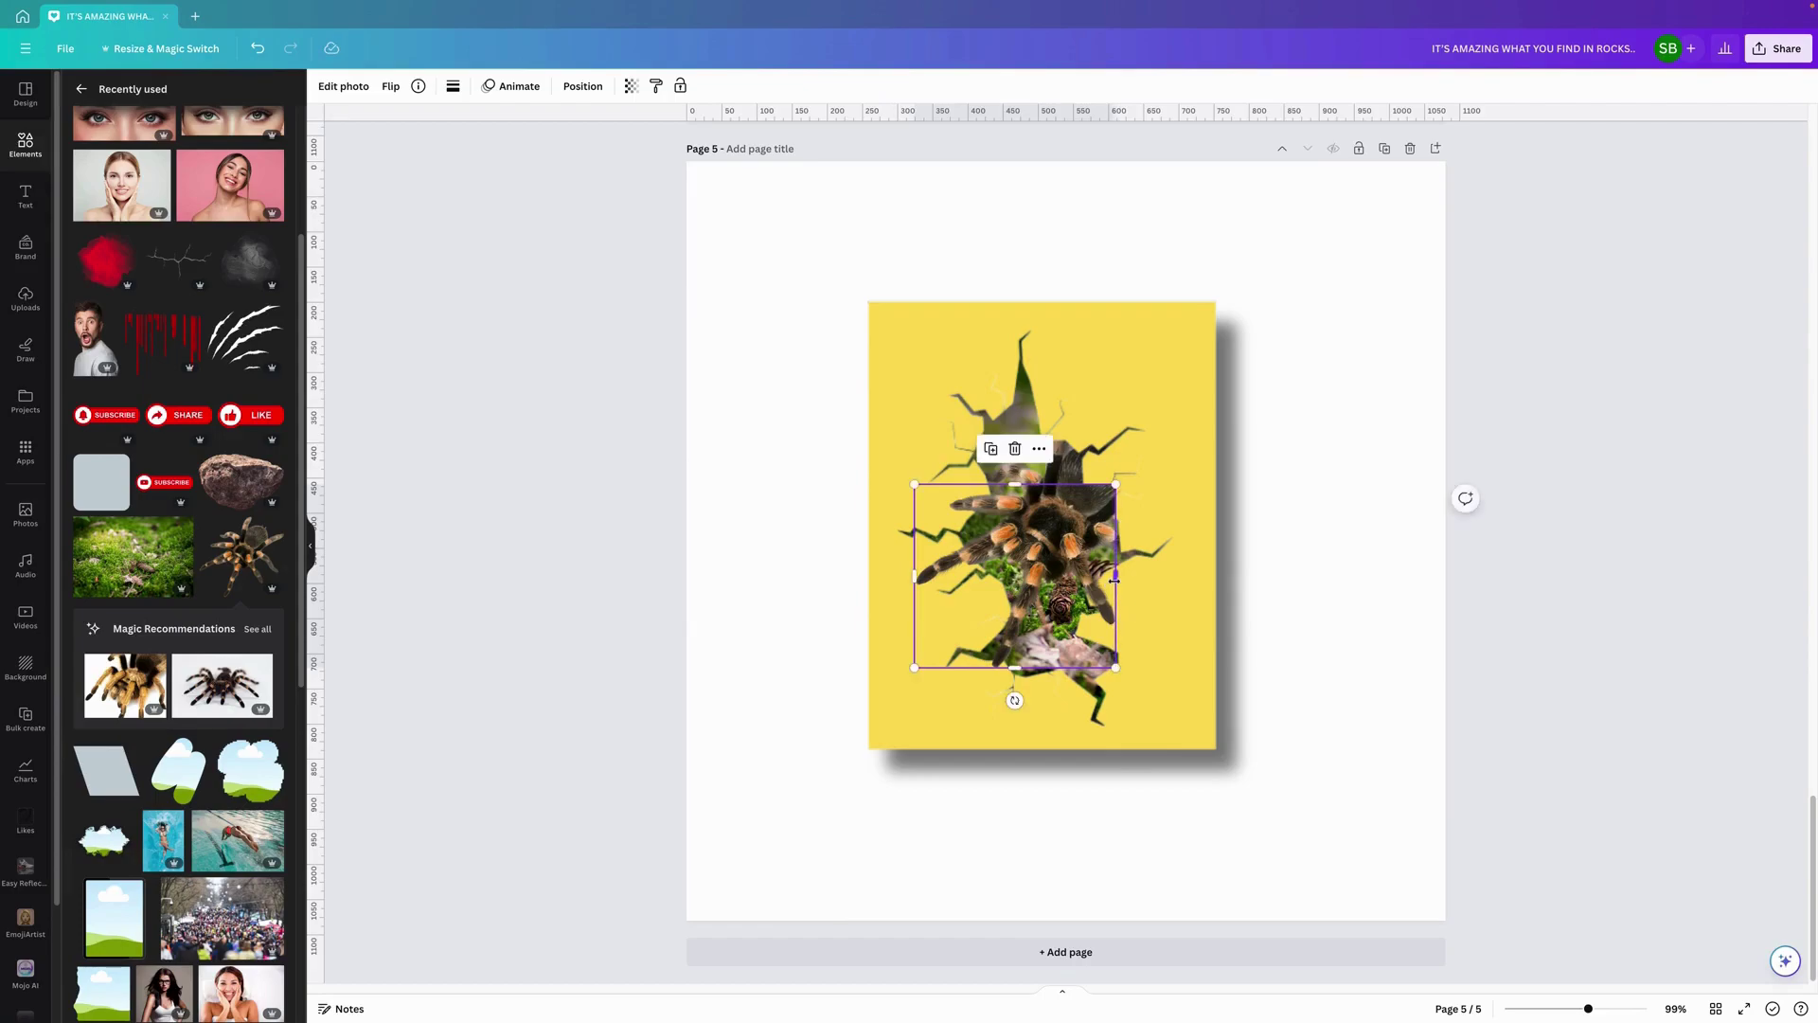
left_click(1347, 536)
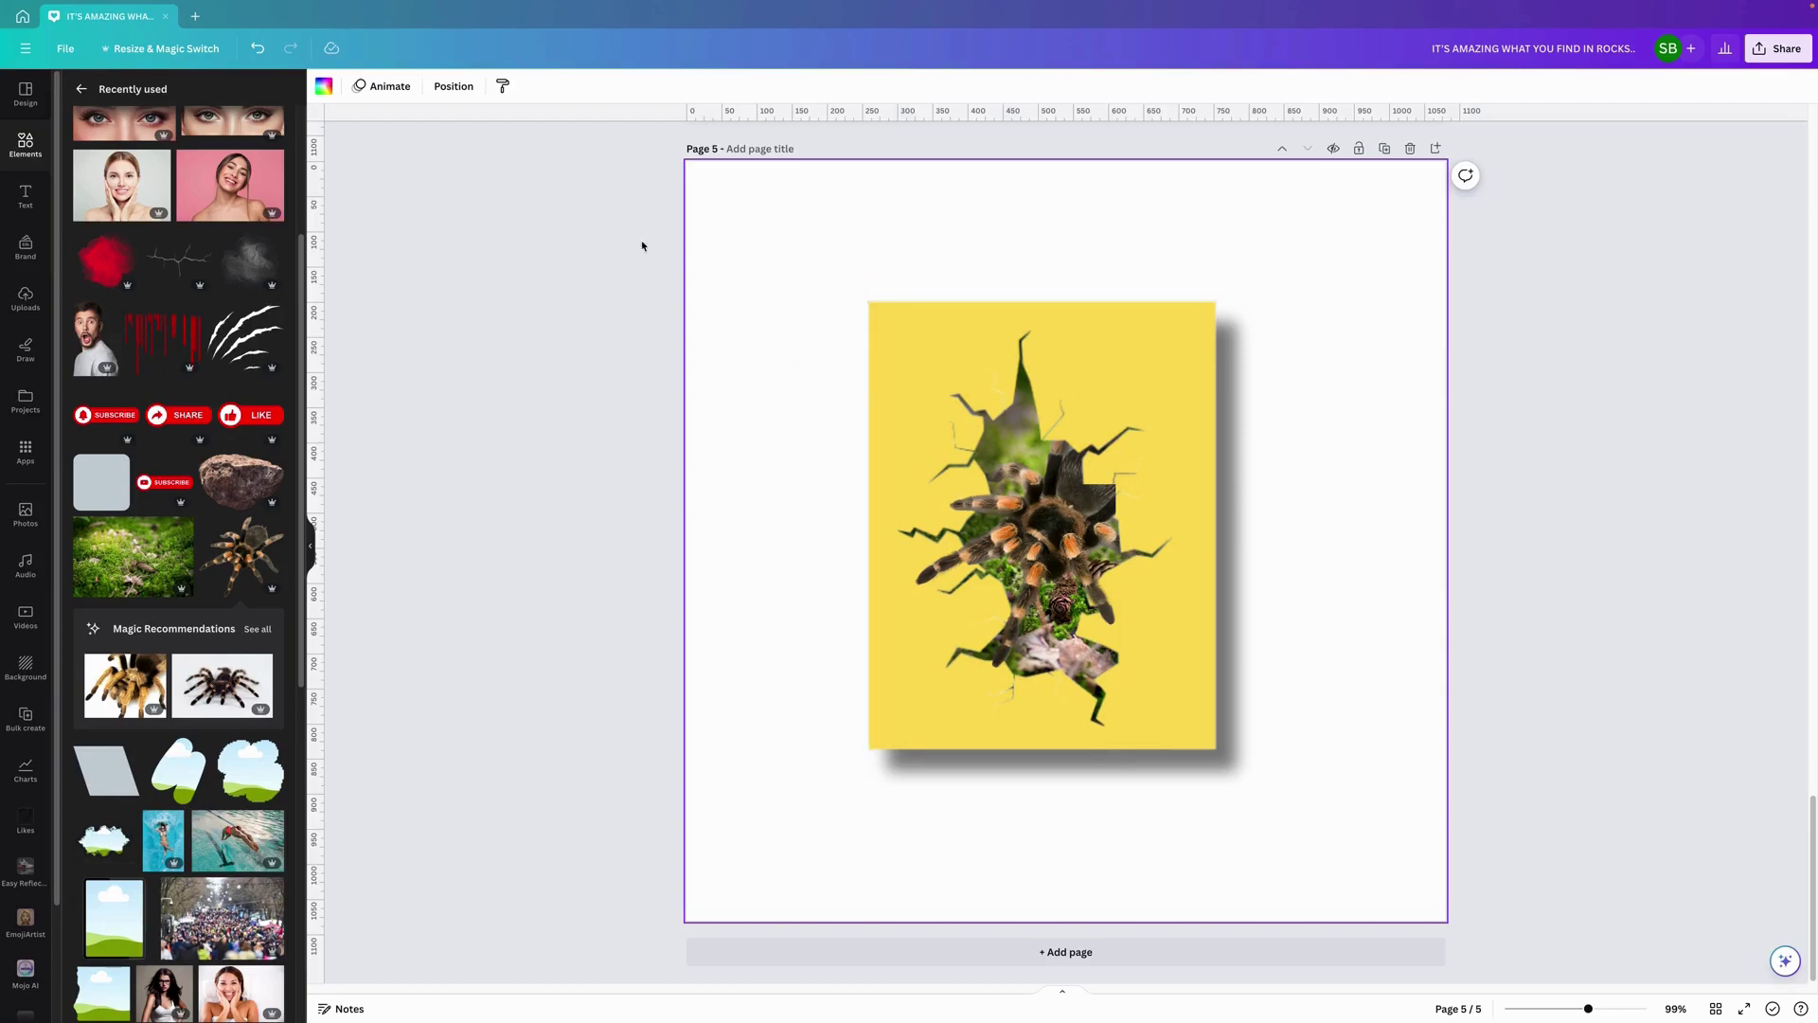
Add the recently used square shape and stretch it into a yellow strip covering the full page height left of the crack
left_click(23, 147)
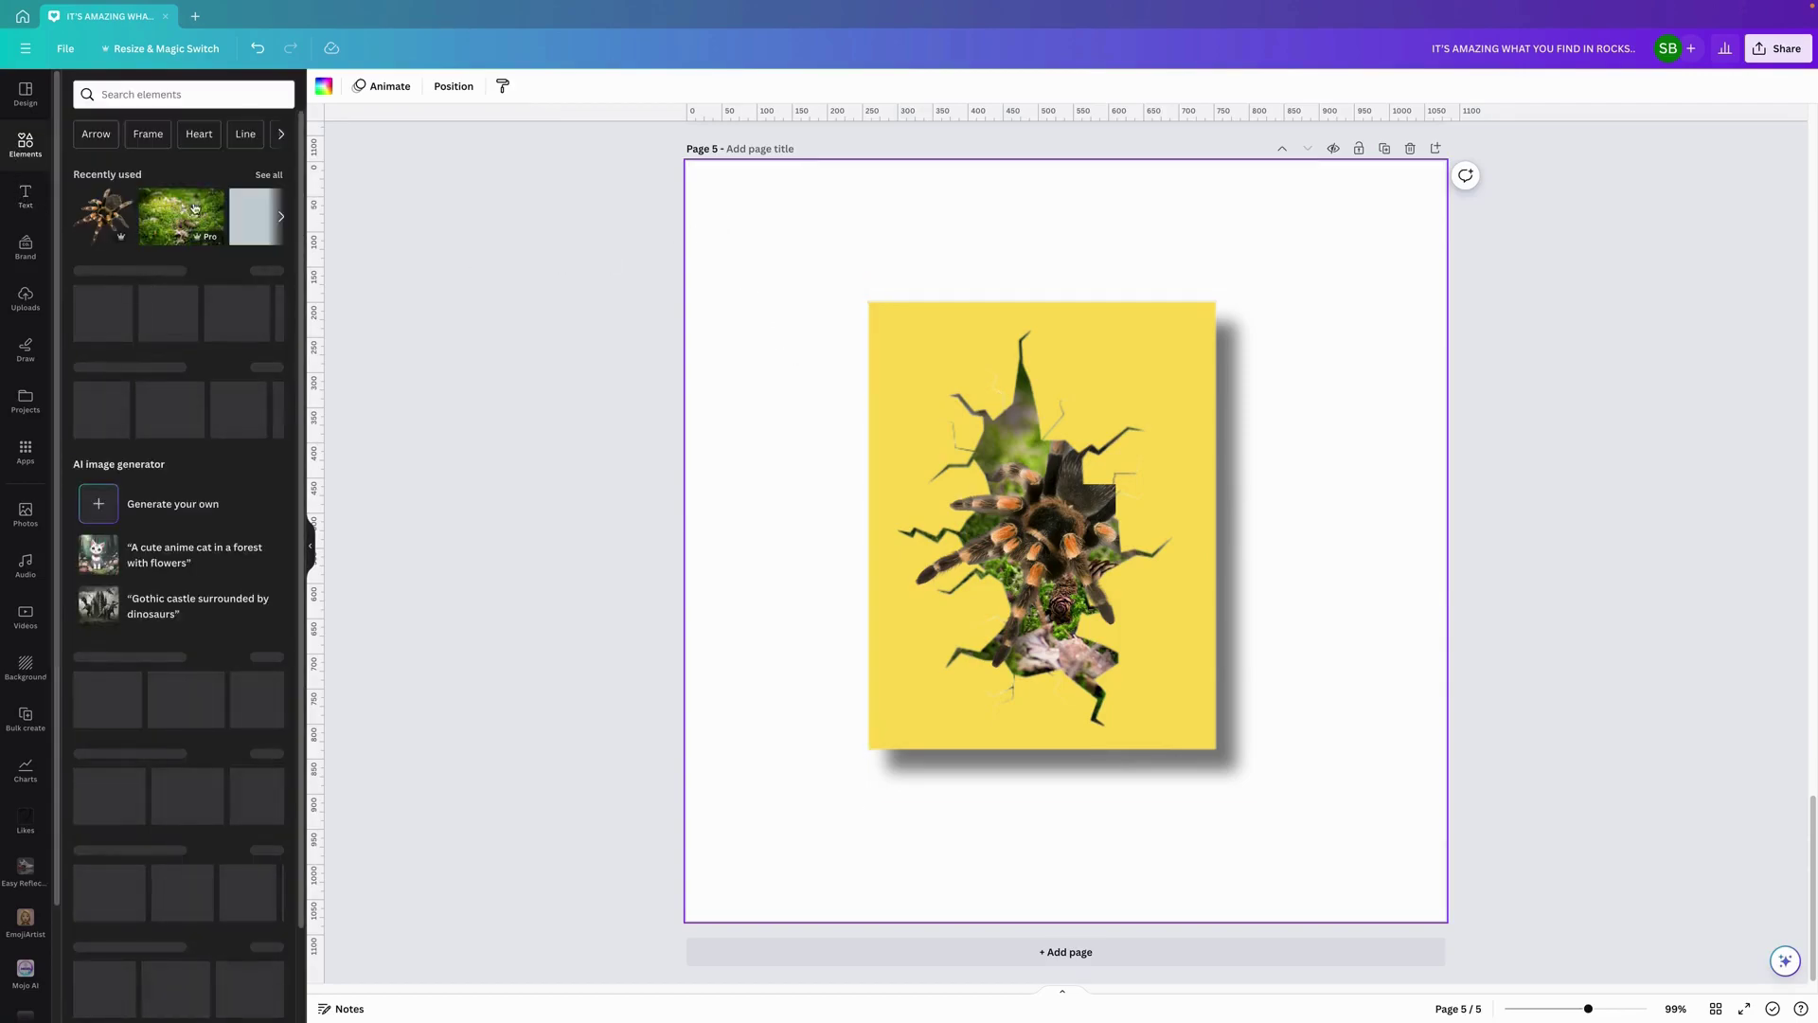
left_click(255, 216)
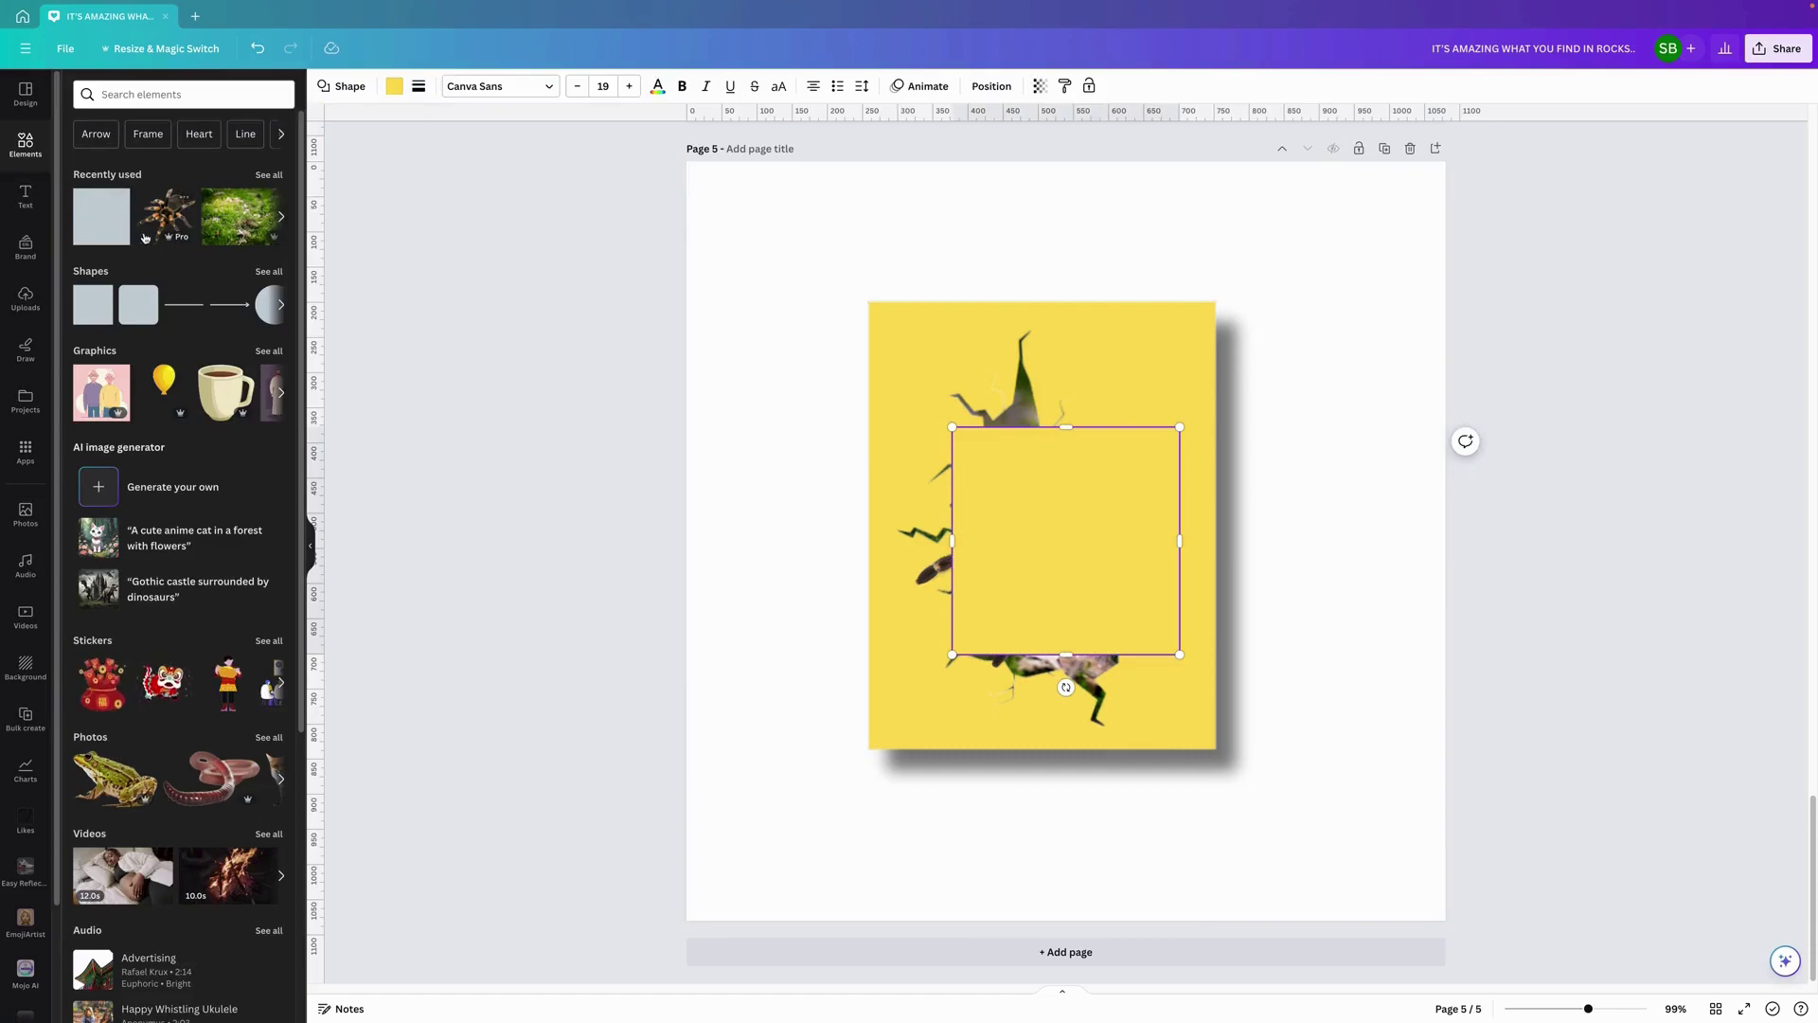
left_click_drag(996, 526, 710, 514)
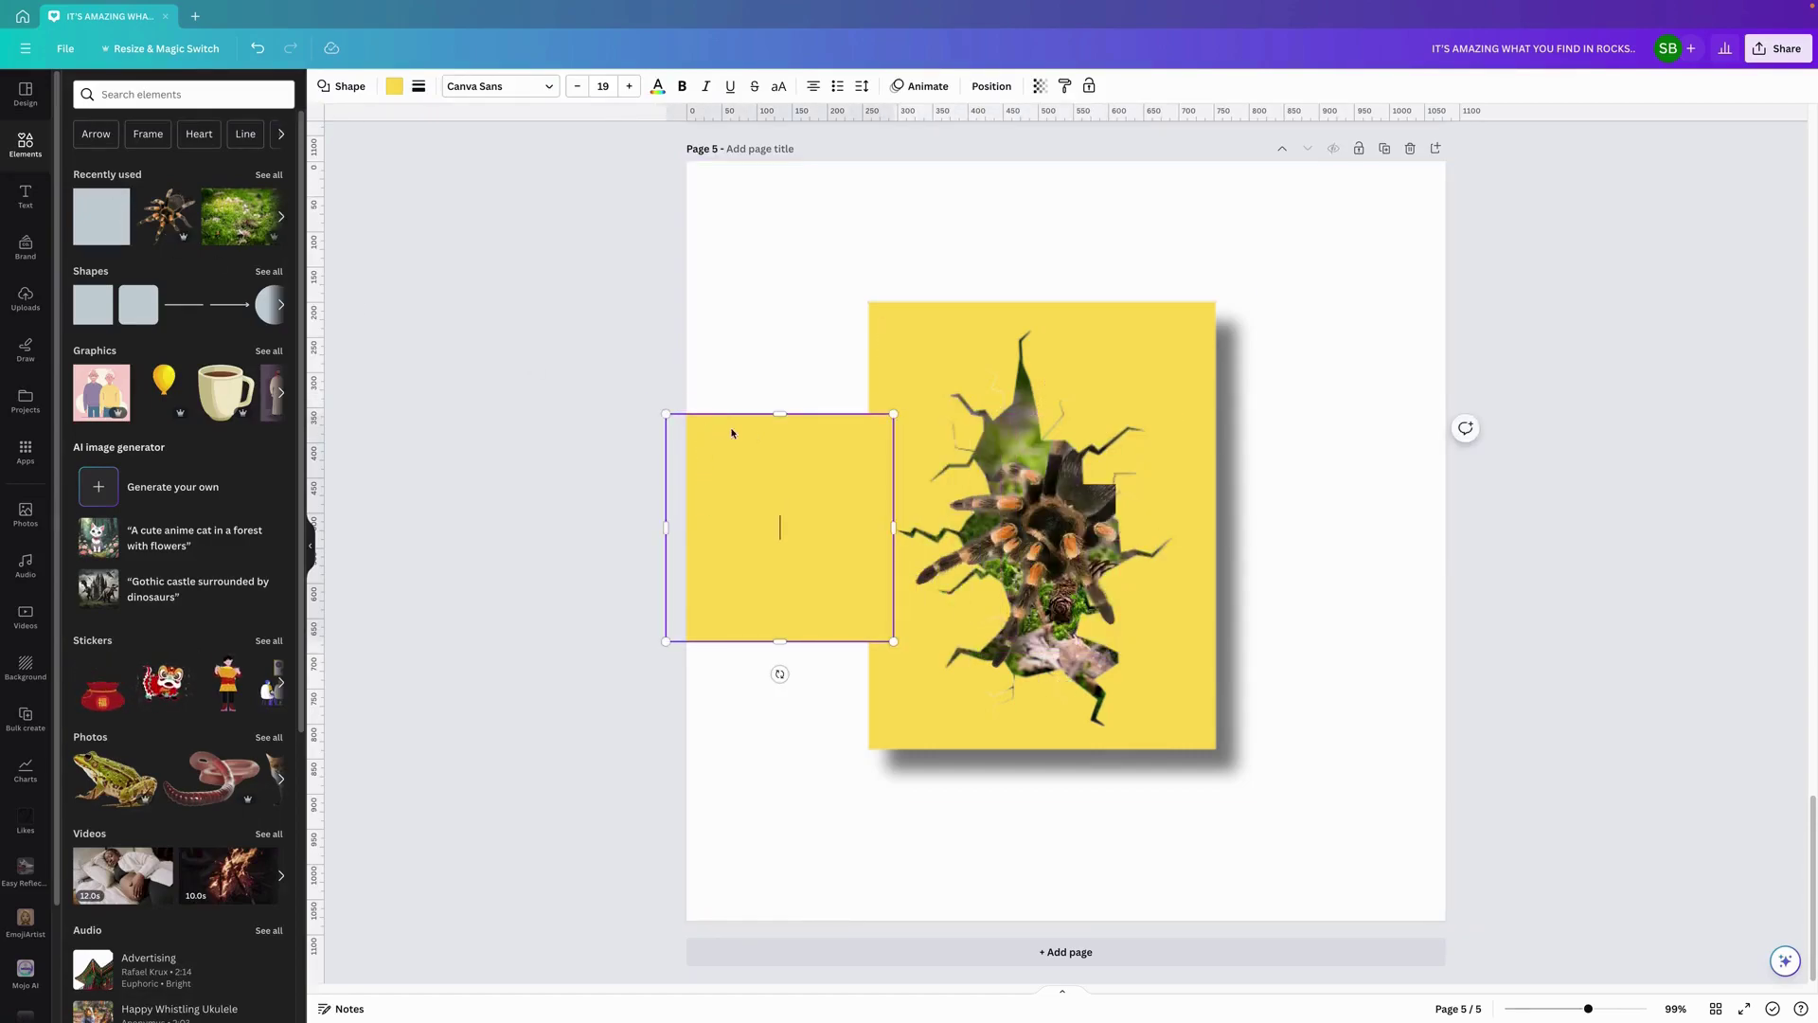
left_click_drag(782, 414, 781, 126)
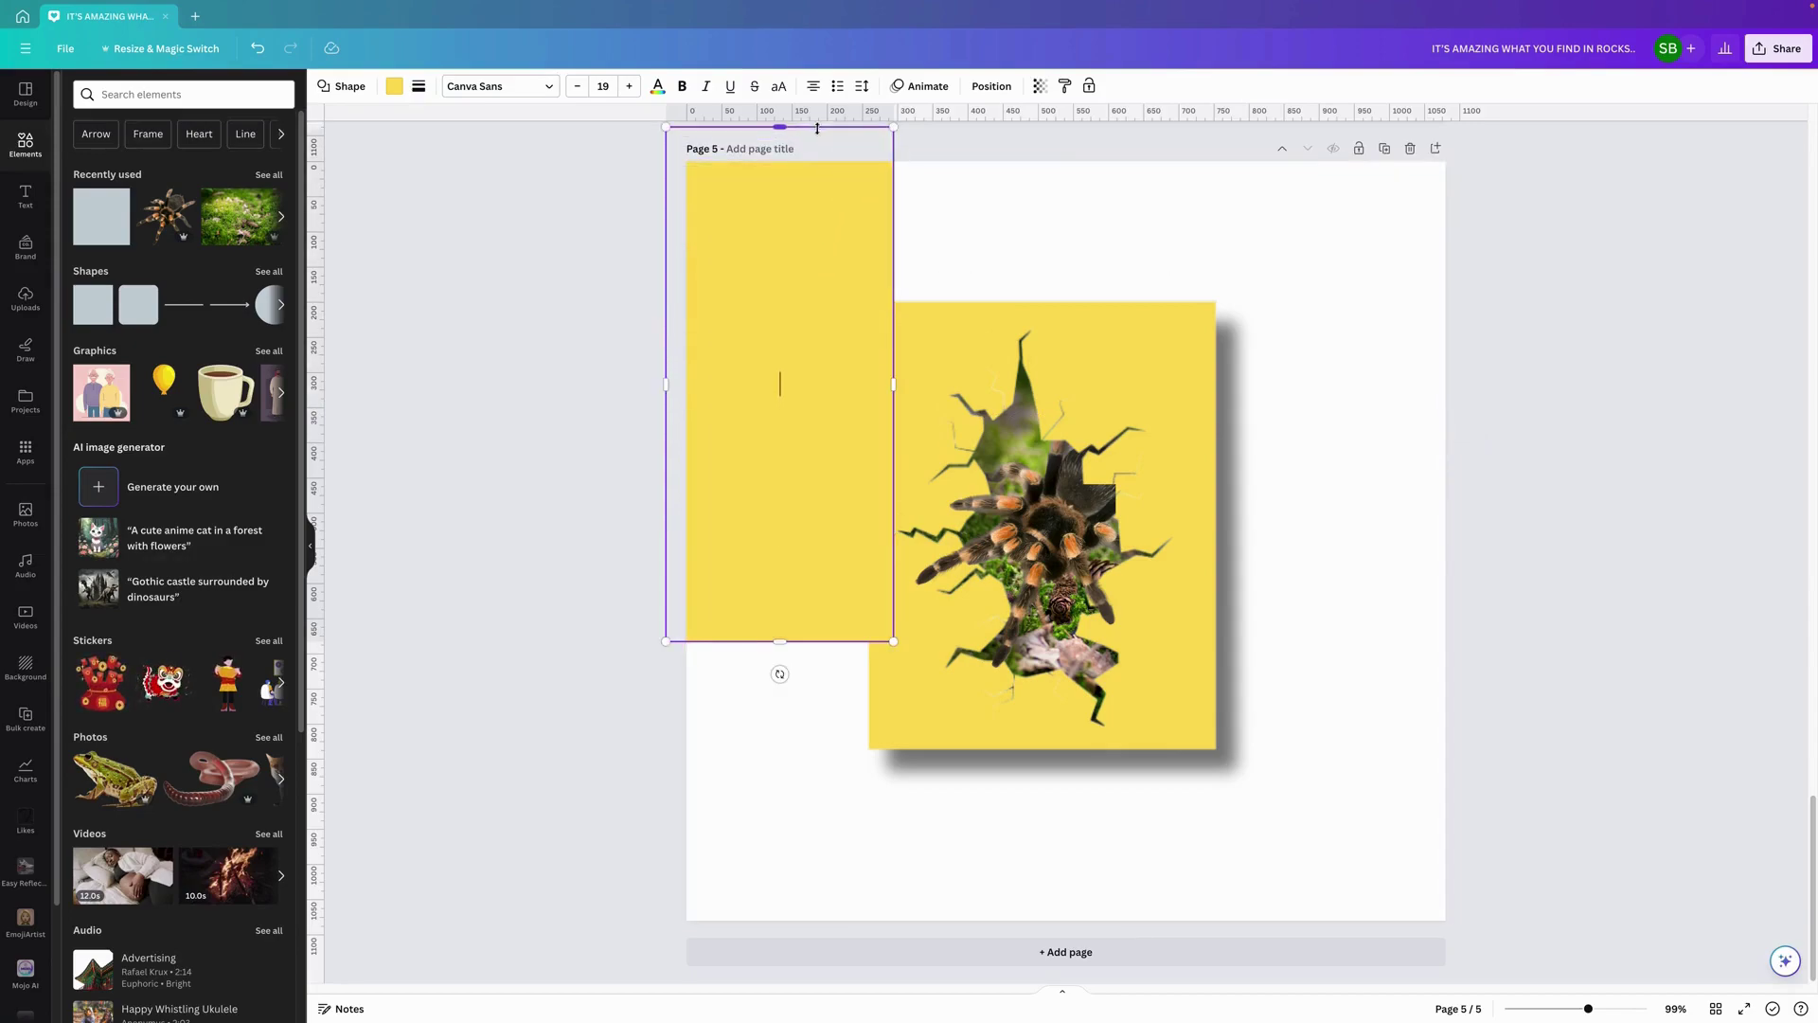
left_click_drag(785, 650, 791, 942)
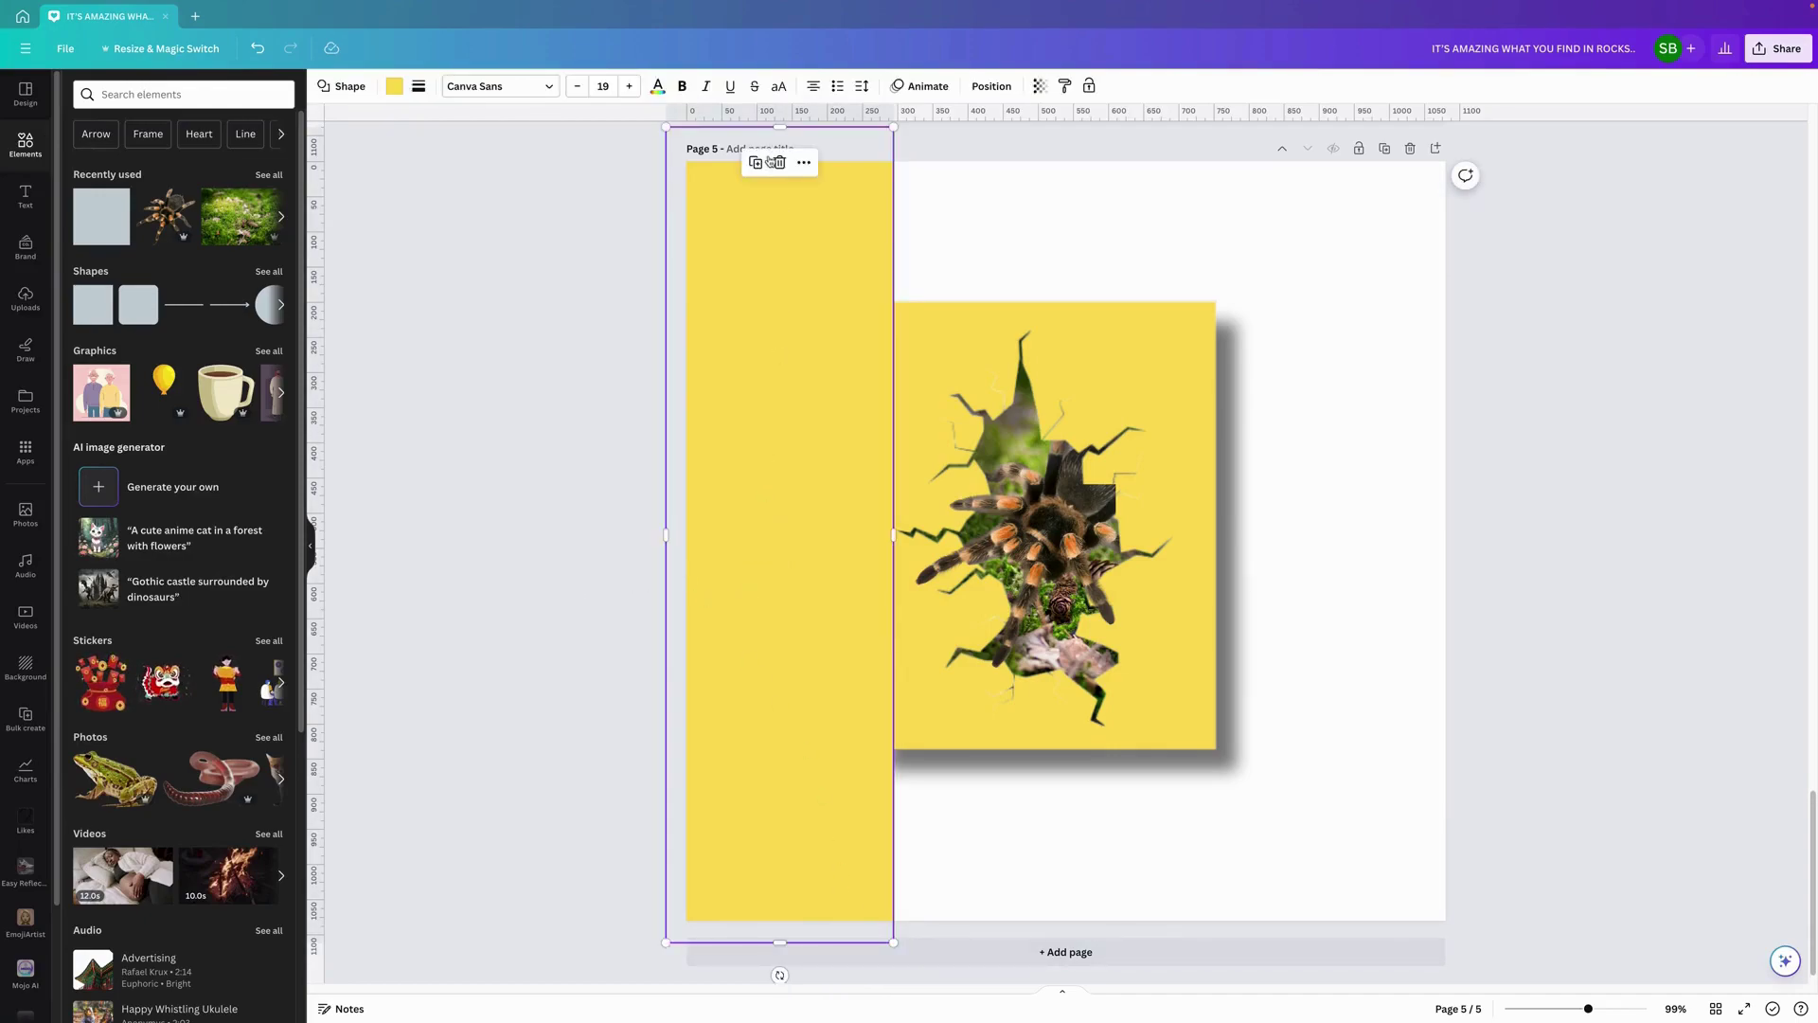
Duplicate the yellow strip and place the copy right of the crack, widening it past the page's right edge
left_click(769, 162)
left_click_drag(795, 419, 1298, 426)
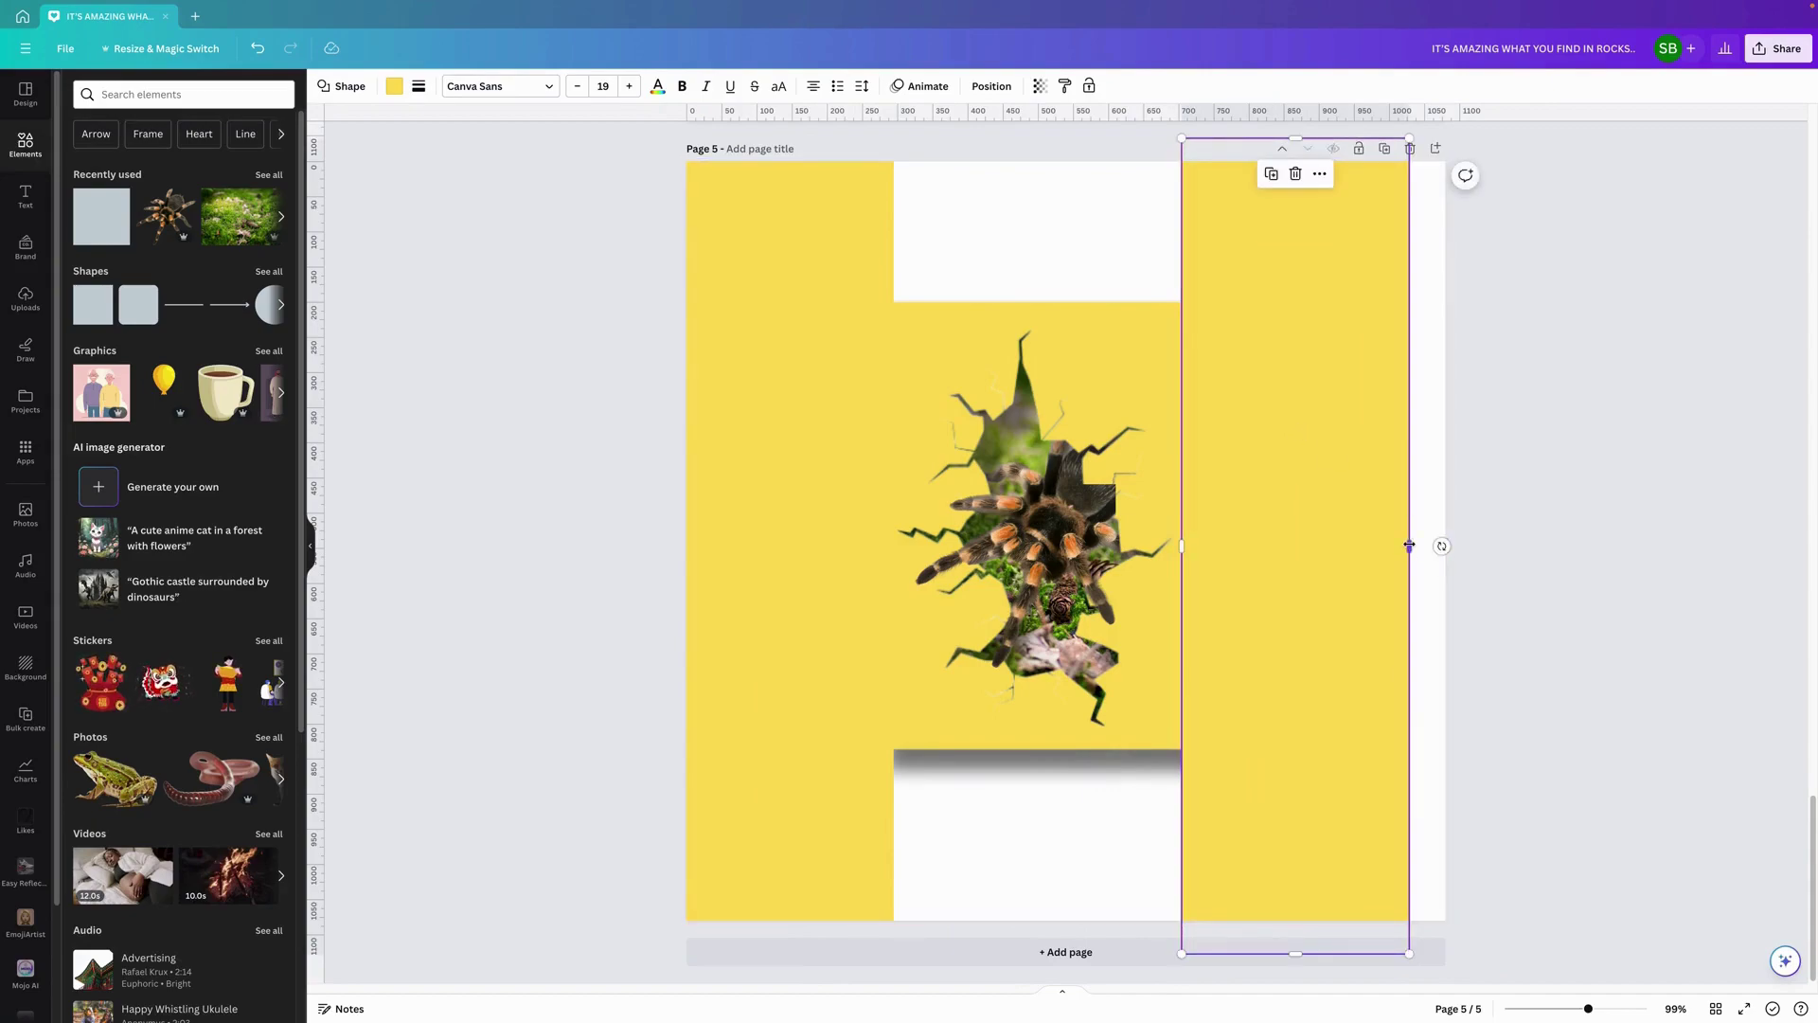
left_click_drag(1409, 546, 1497, 546)
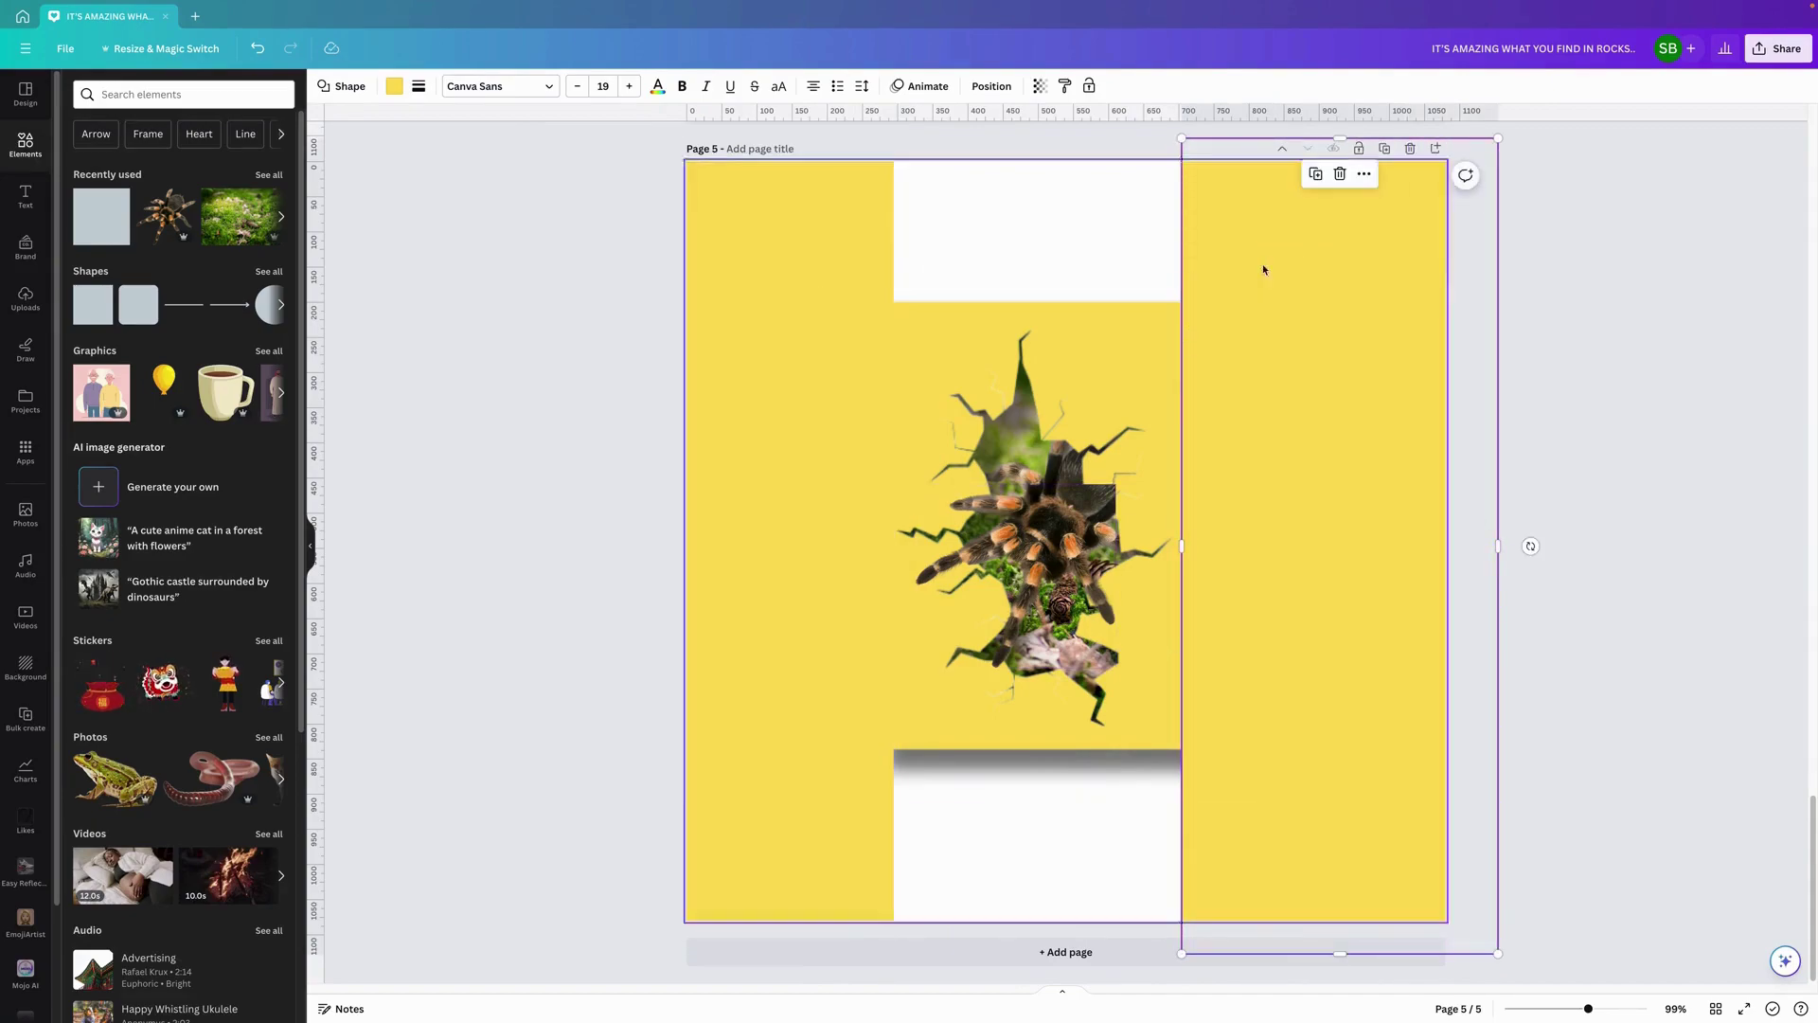
Cover the remaining white areas above and below the crack with resized copies of the yellow strip
left_click_drag(1306, 225, 1317, 237)
left_click_drag(1309, 560, 980, 541)
left_click_drag(1157, 539, 1247, 539)
left_click_drag(1047, 947, 1047, 321)
left_click(1031, 357)
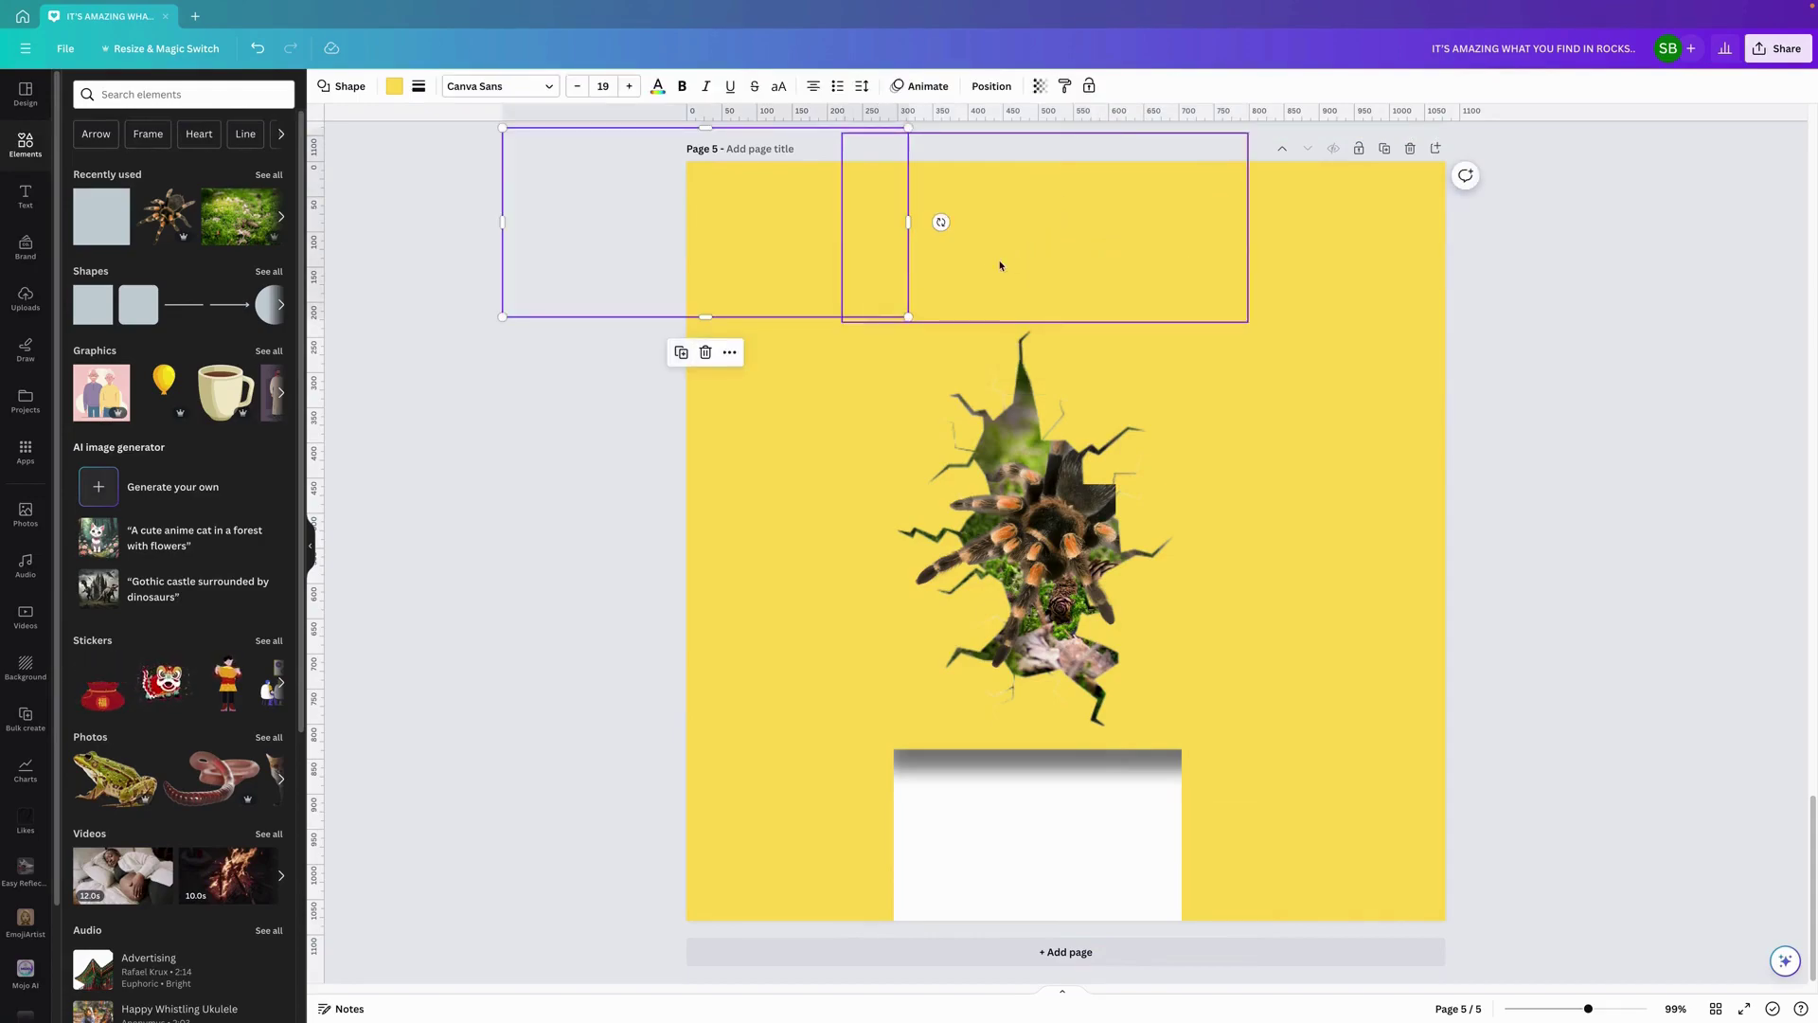
left_click_drag(677, 198, 1011, 805)
left_click(1583, 795)
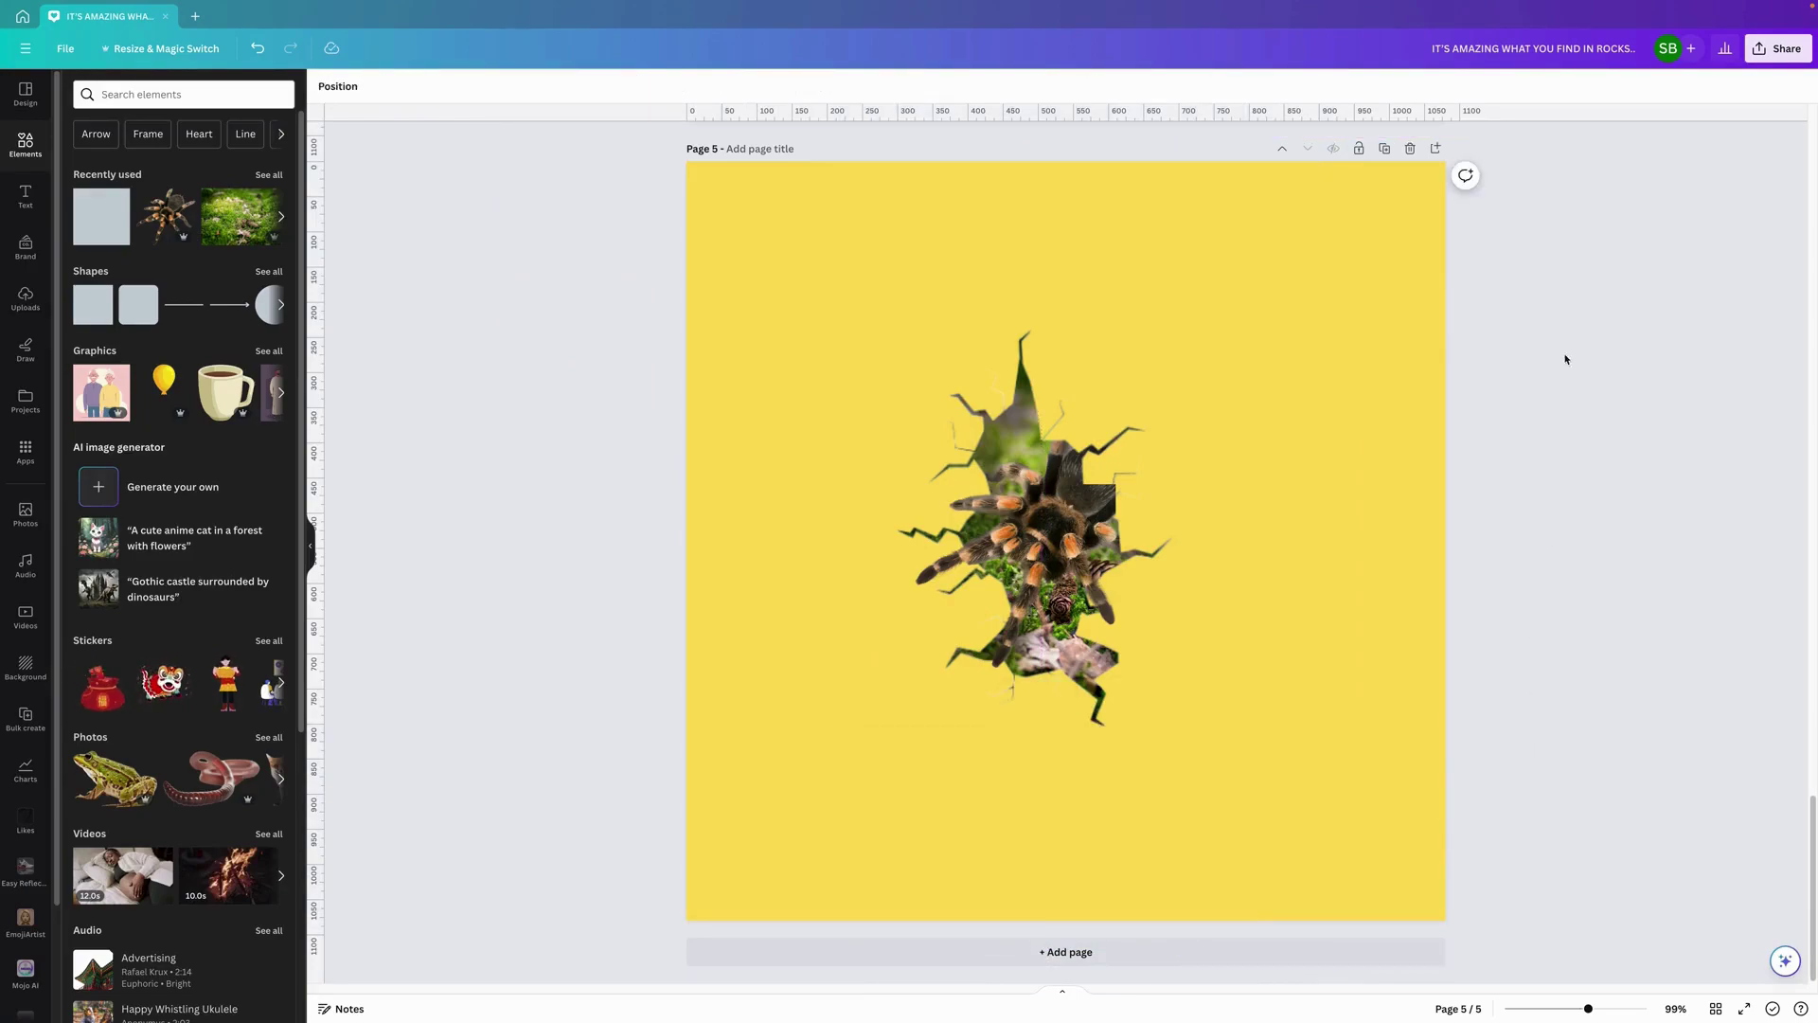
Set up a PNG download of the design limited to the current page (Page 5)
left_click(1780, 48)
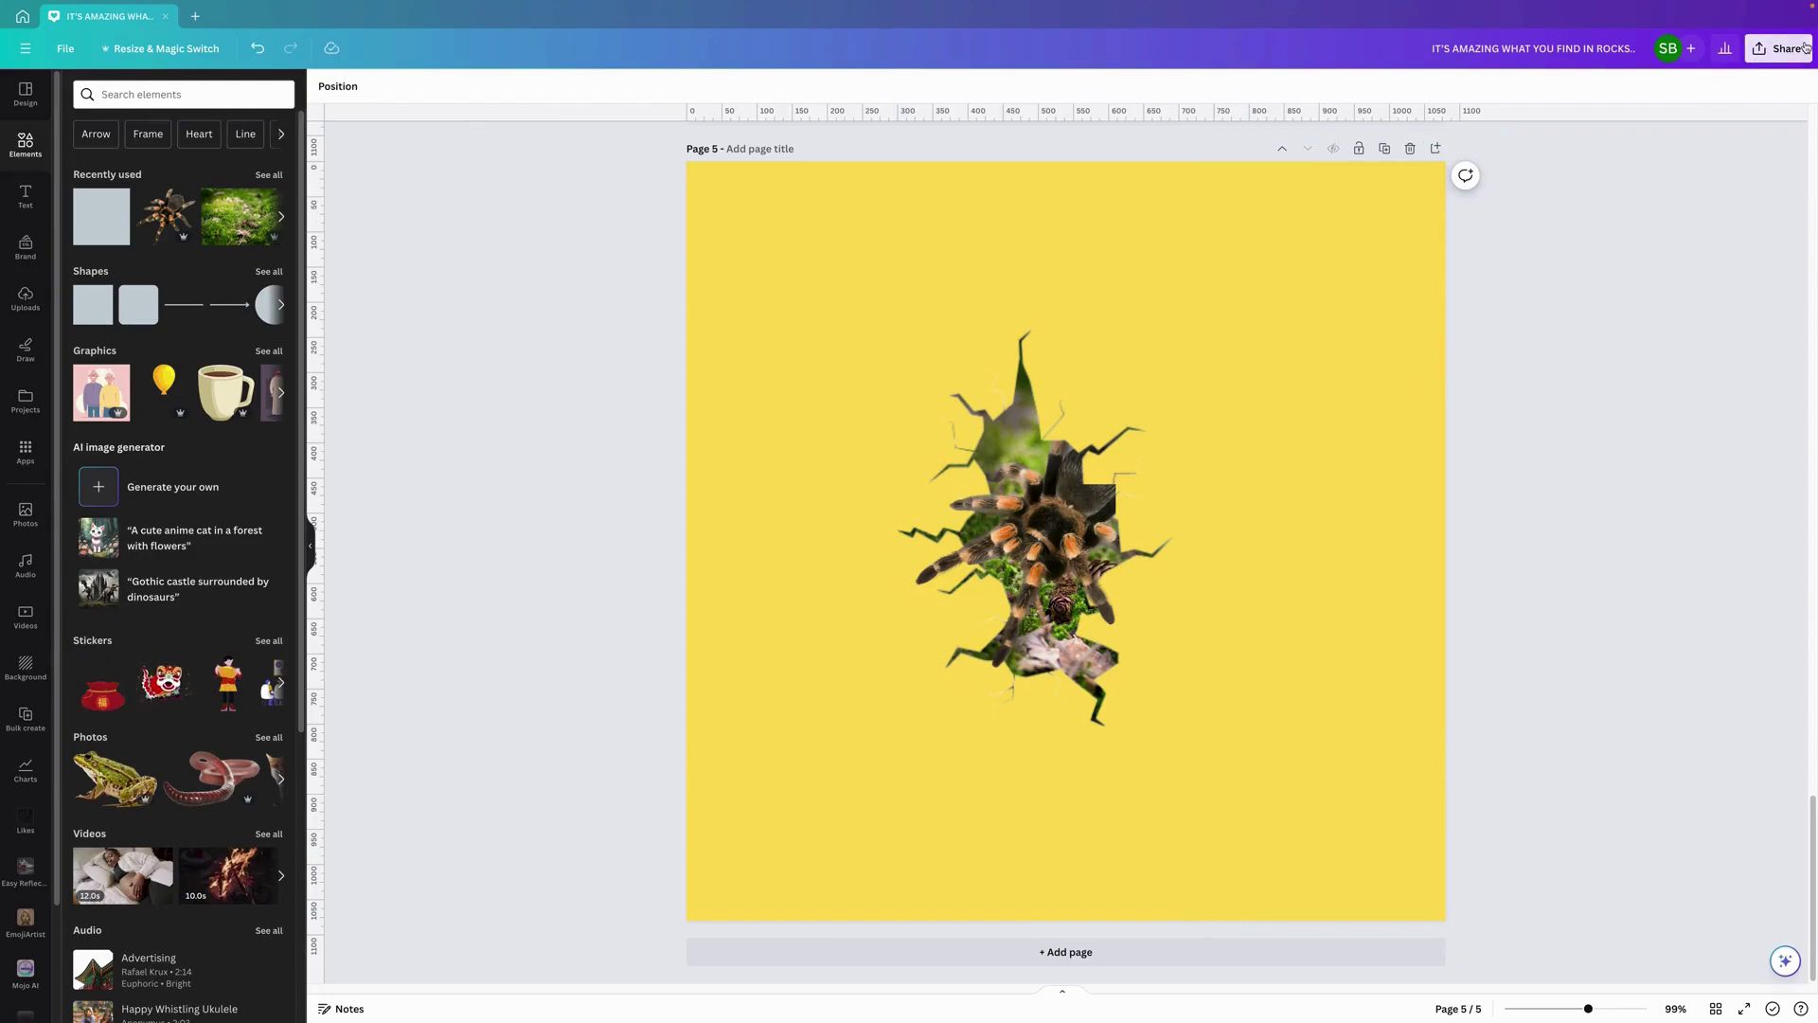
left_click(1621, 415)
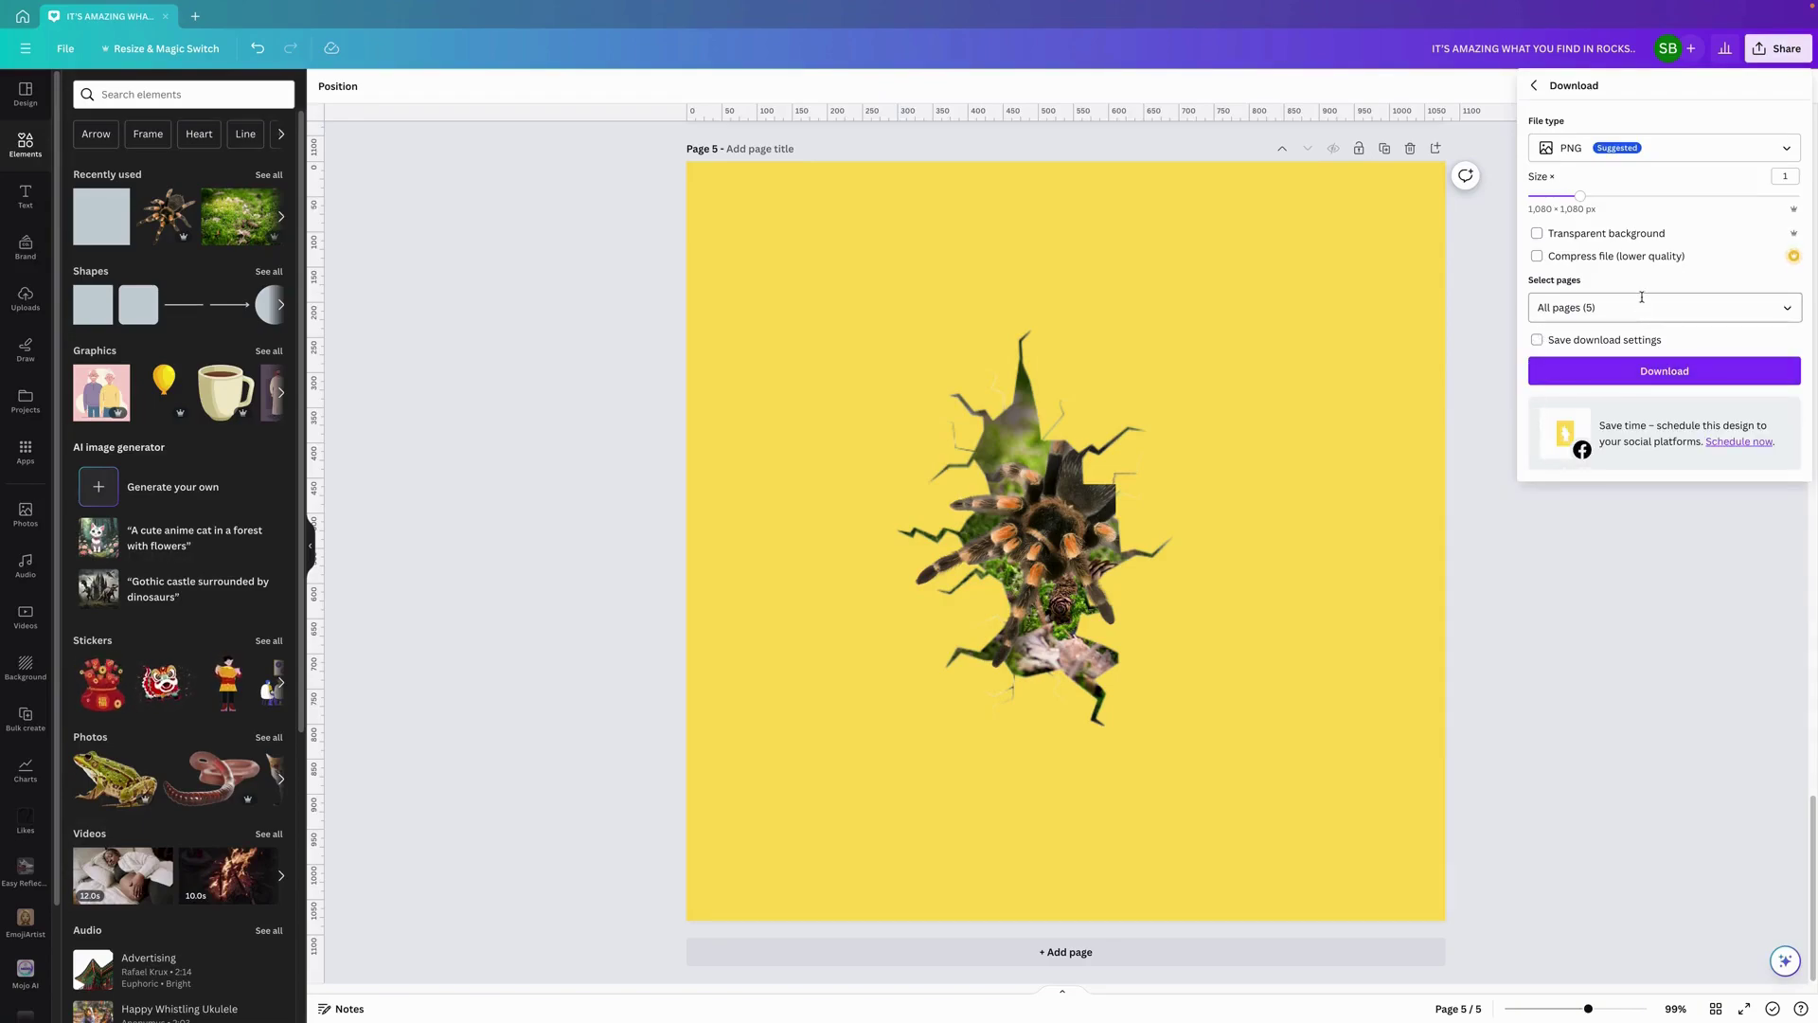
left_click(1609, 307)
left_click(1560, 351)
left_click(1584, 382)
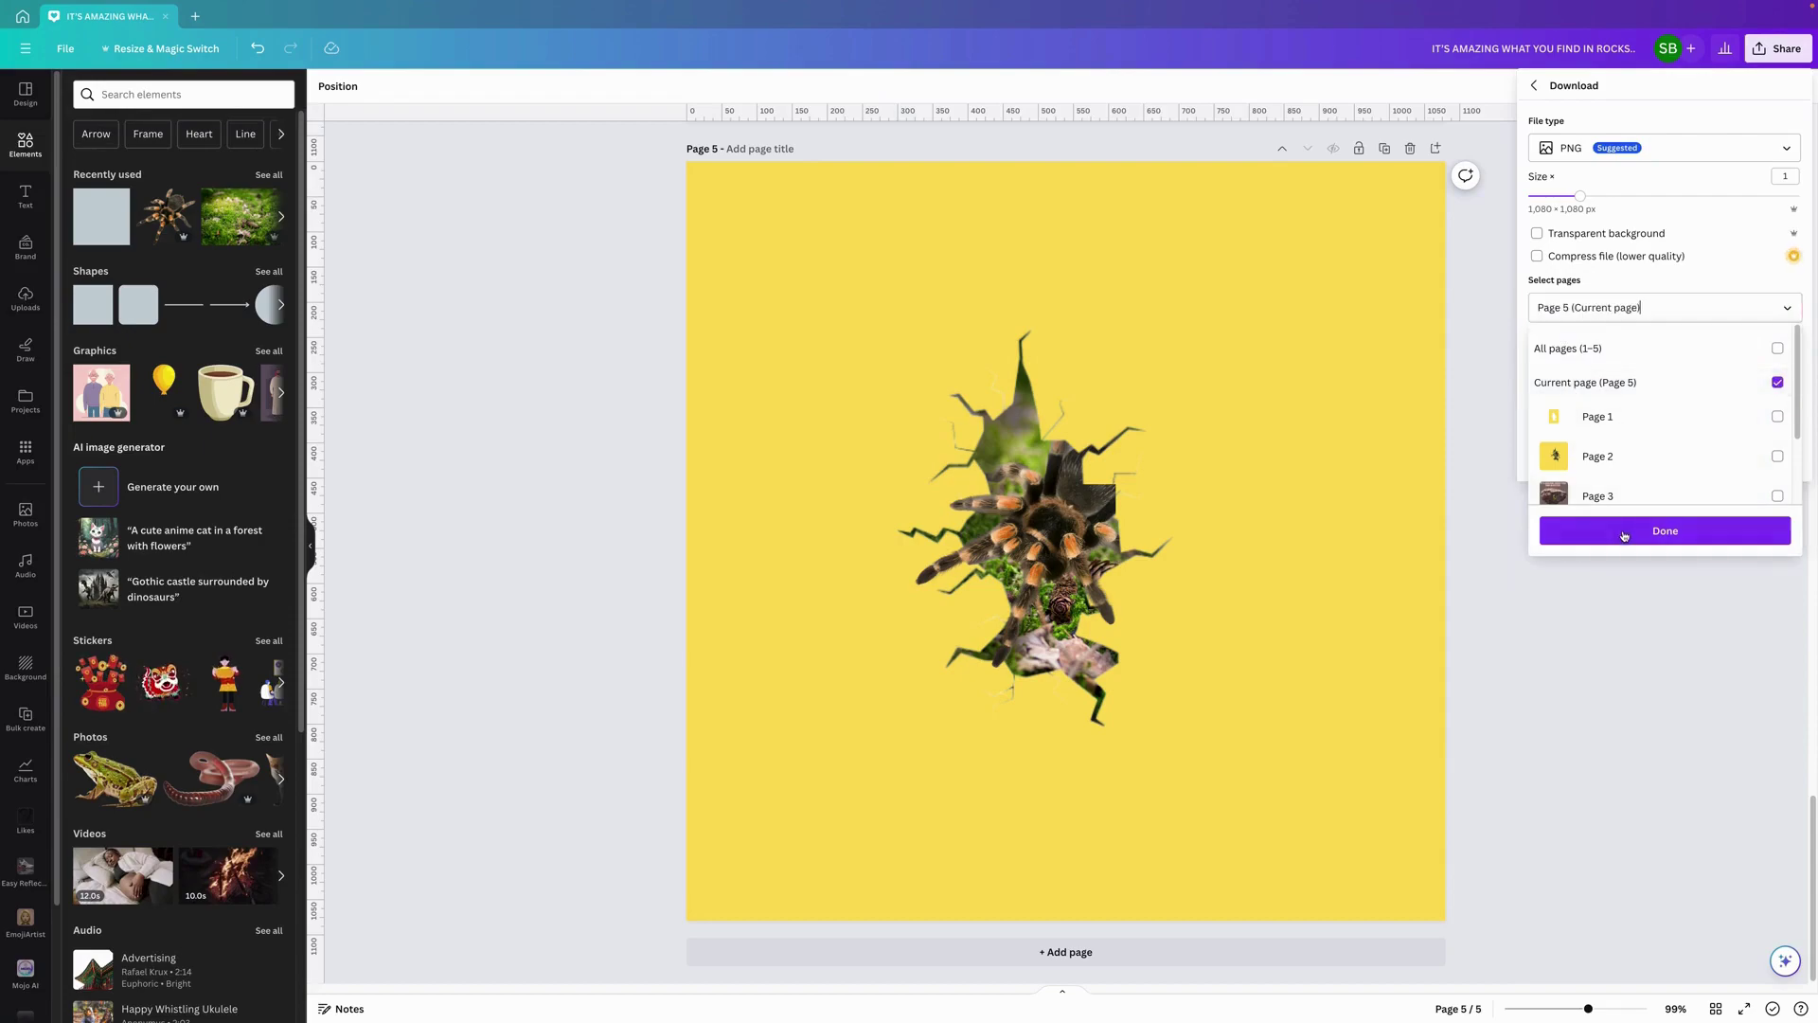
left_click(1622, 532)
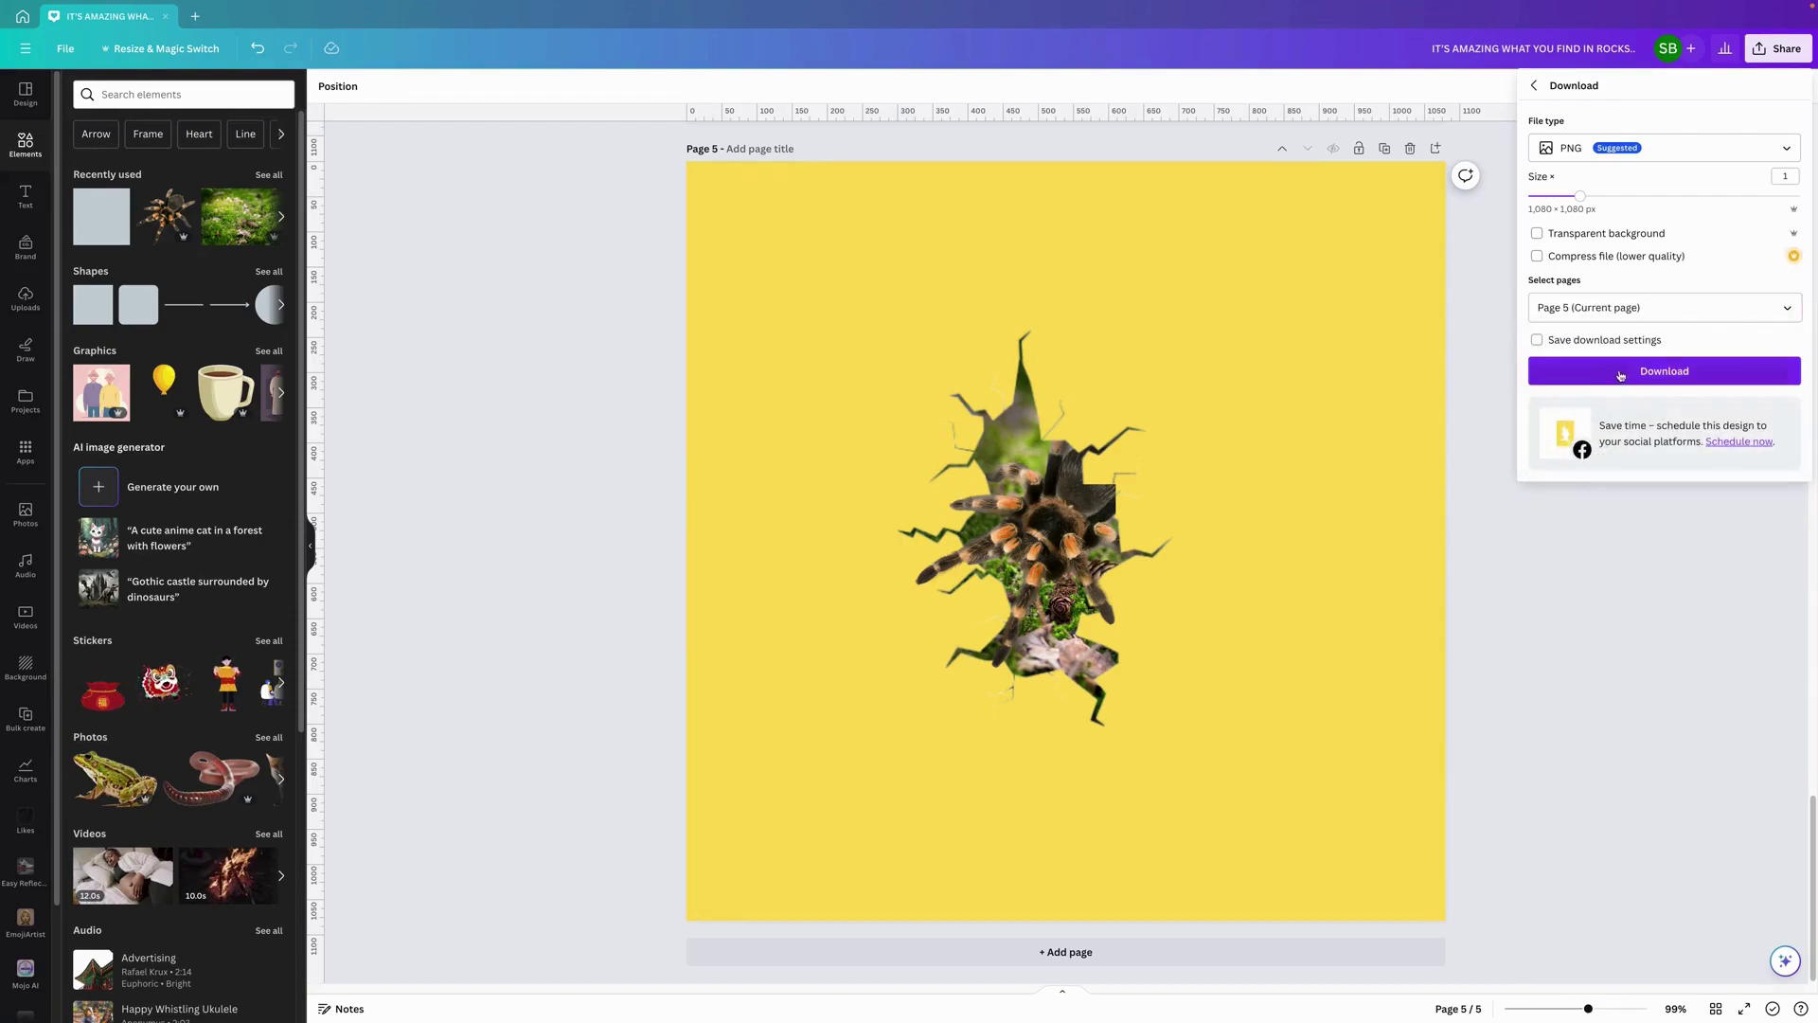
Download the page and save the PNG in the Crack folder, replacing the existing file of the same name
left_click(1621, 370)
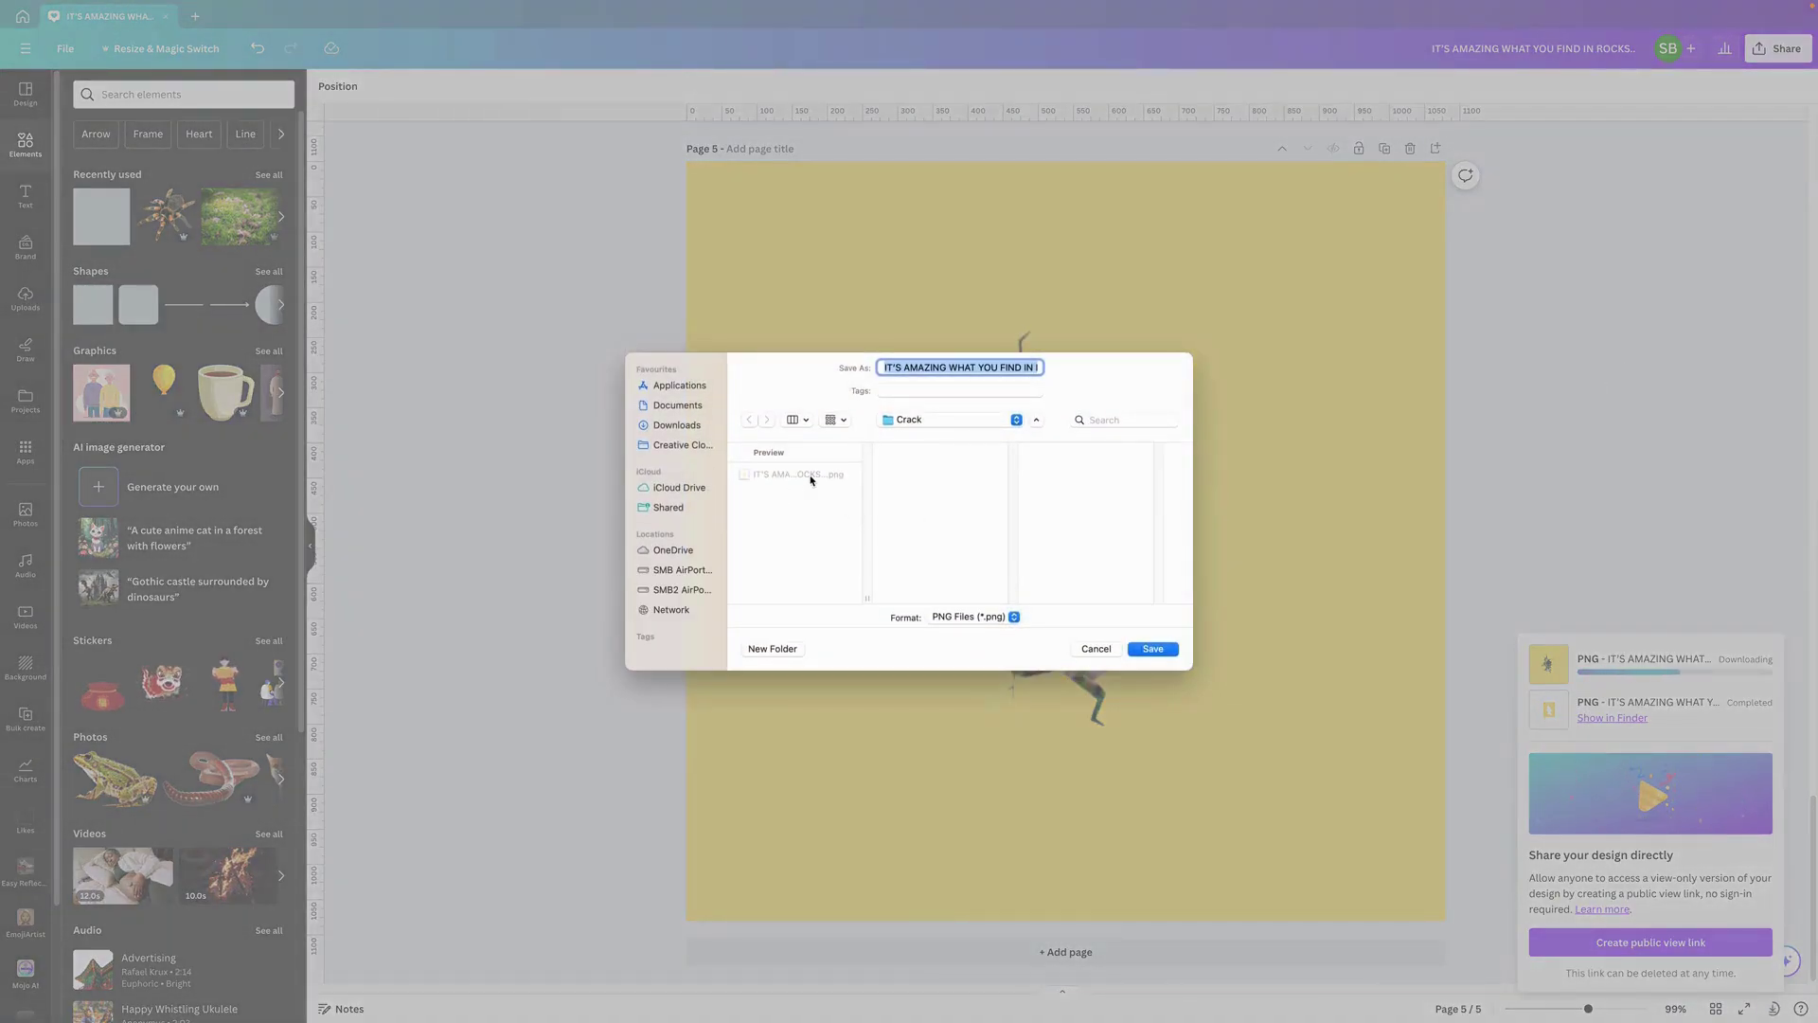
left_click(810, 480)
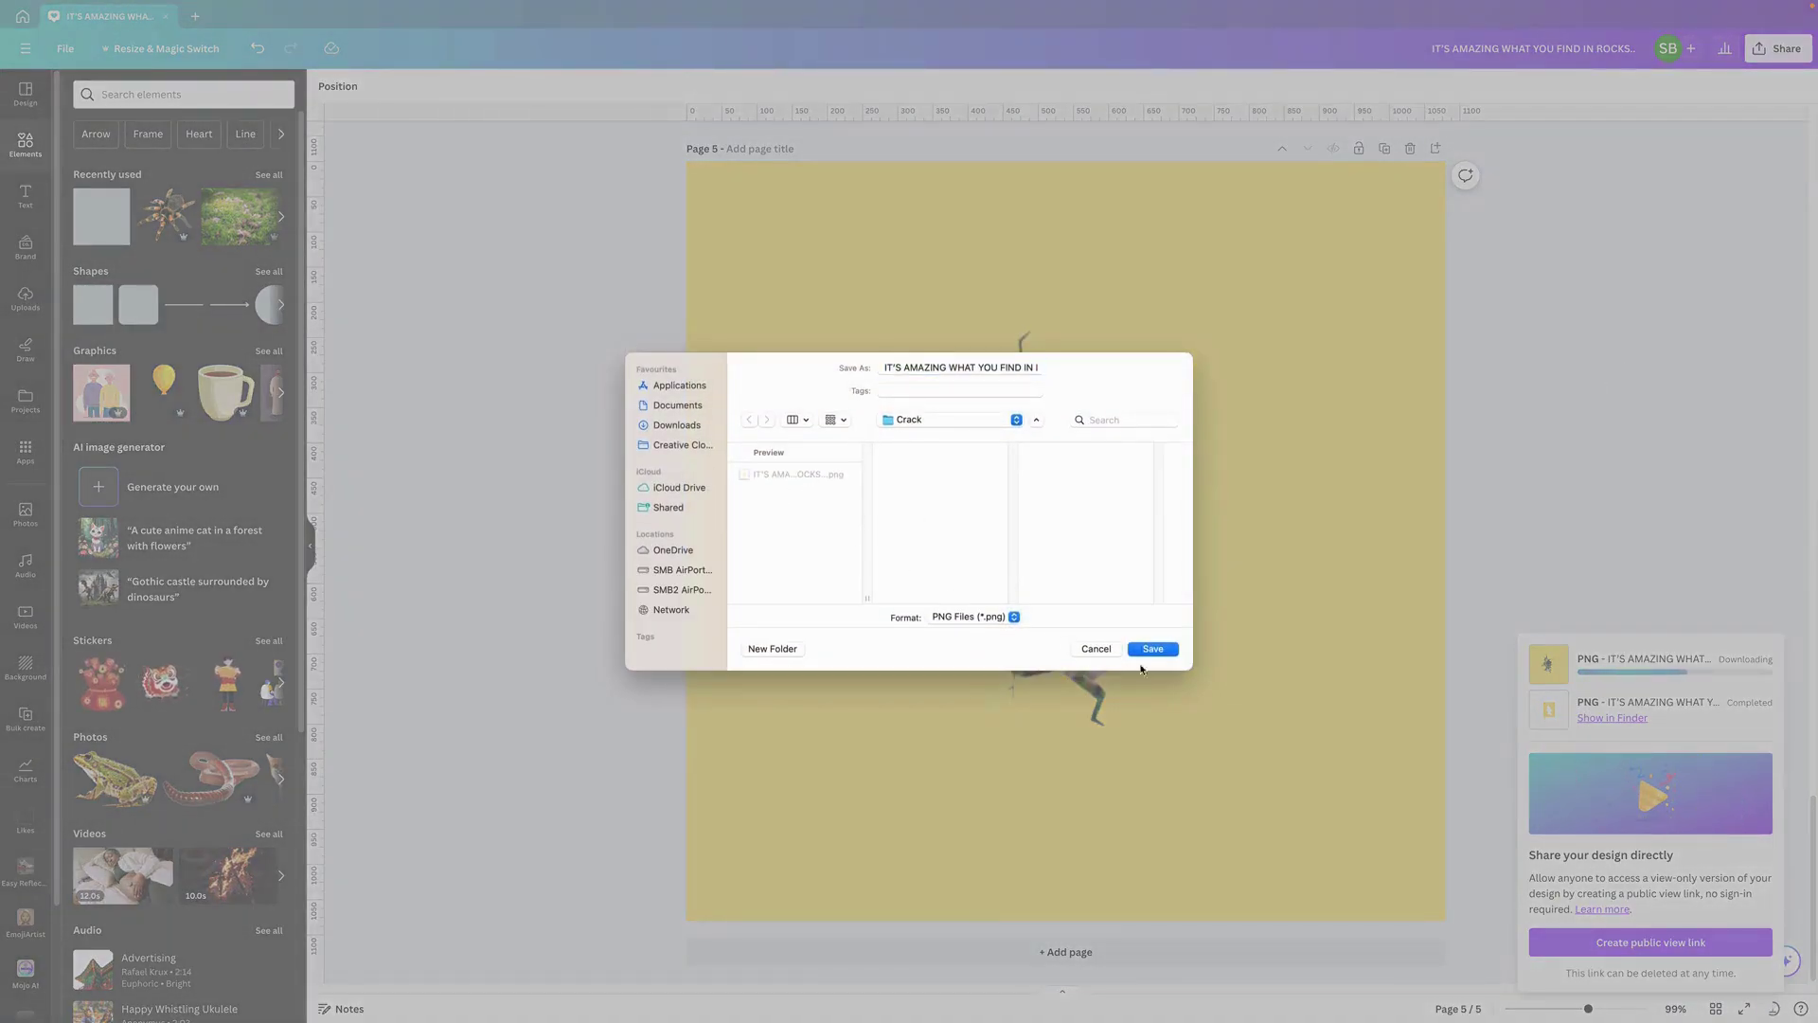
left_click(1157, 650)
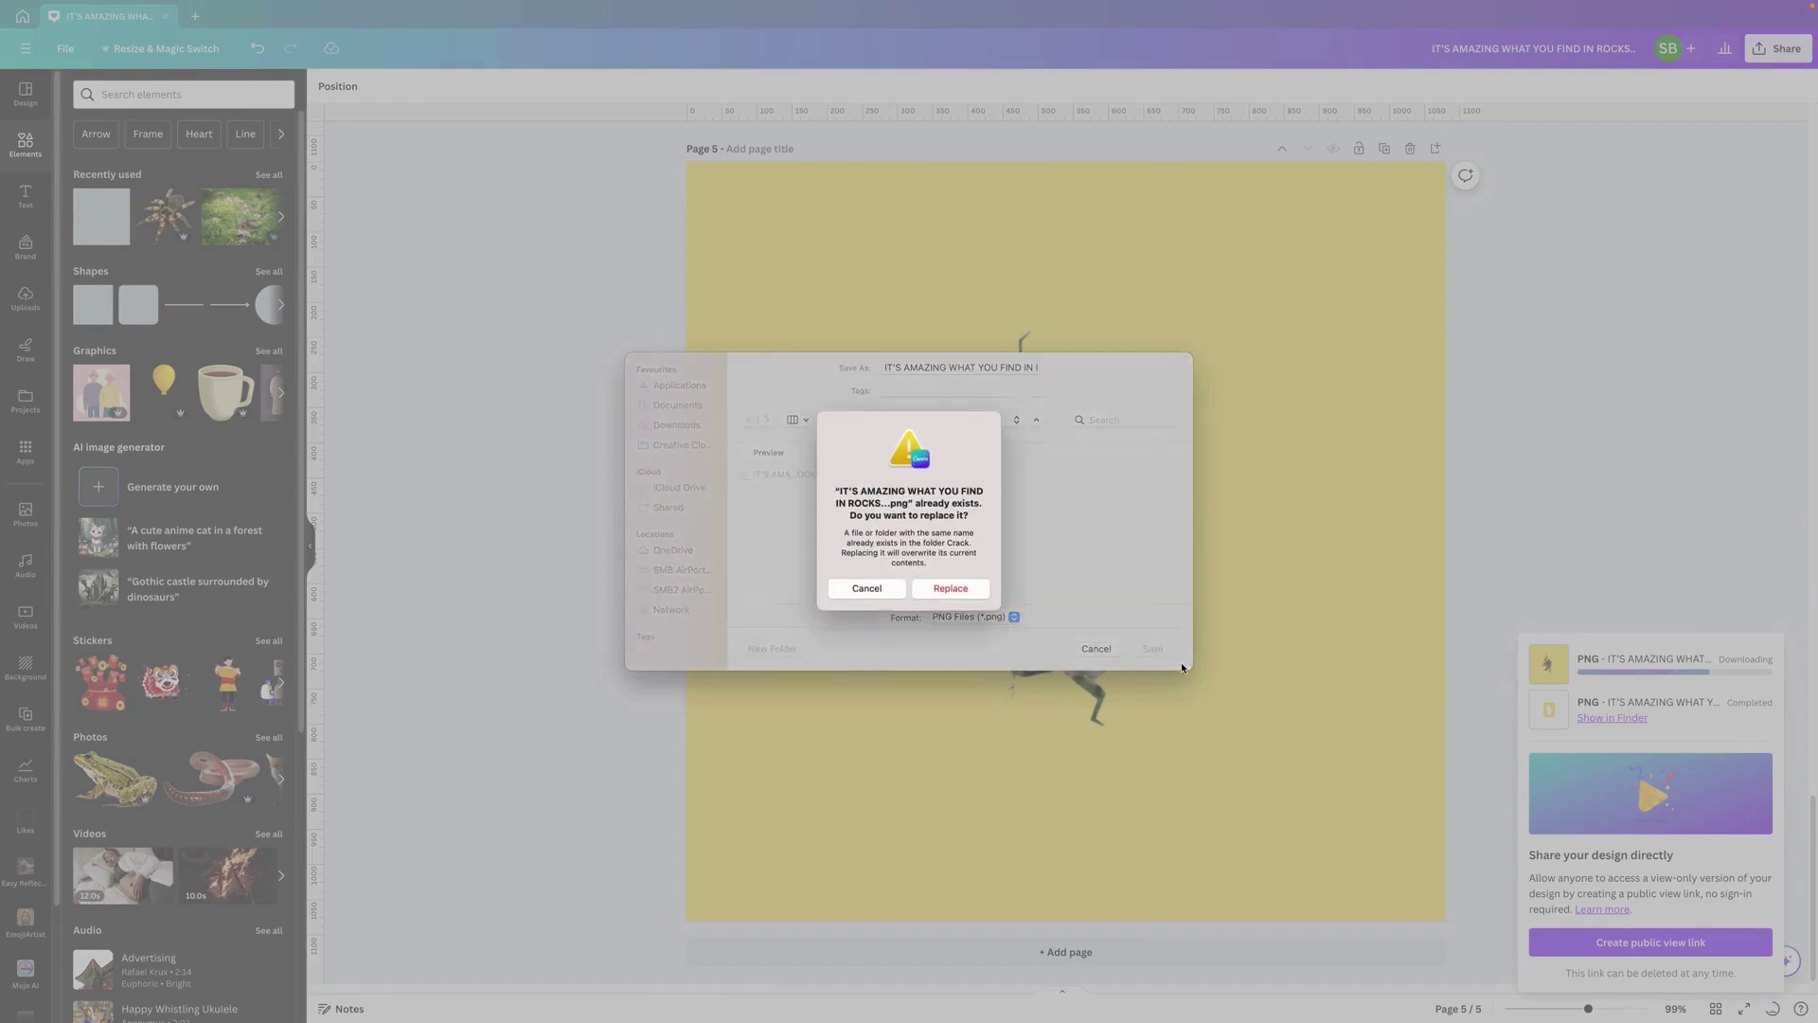
left_click(950, 592)
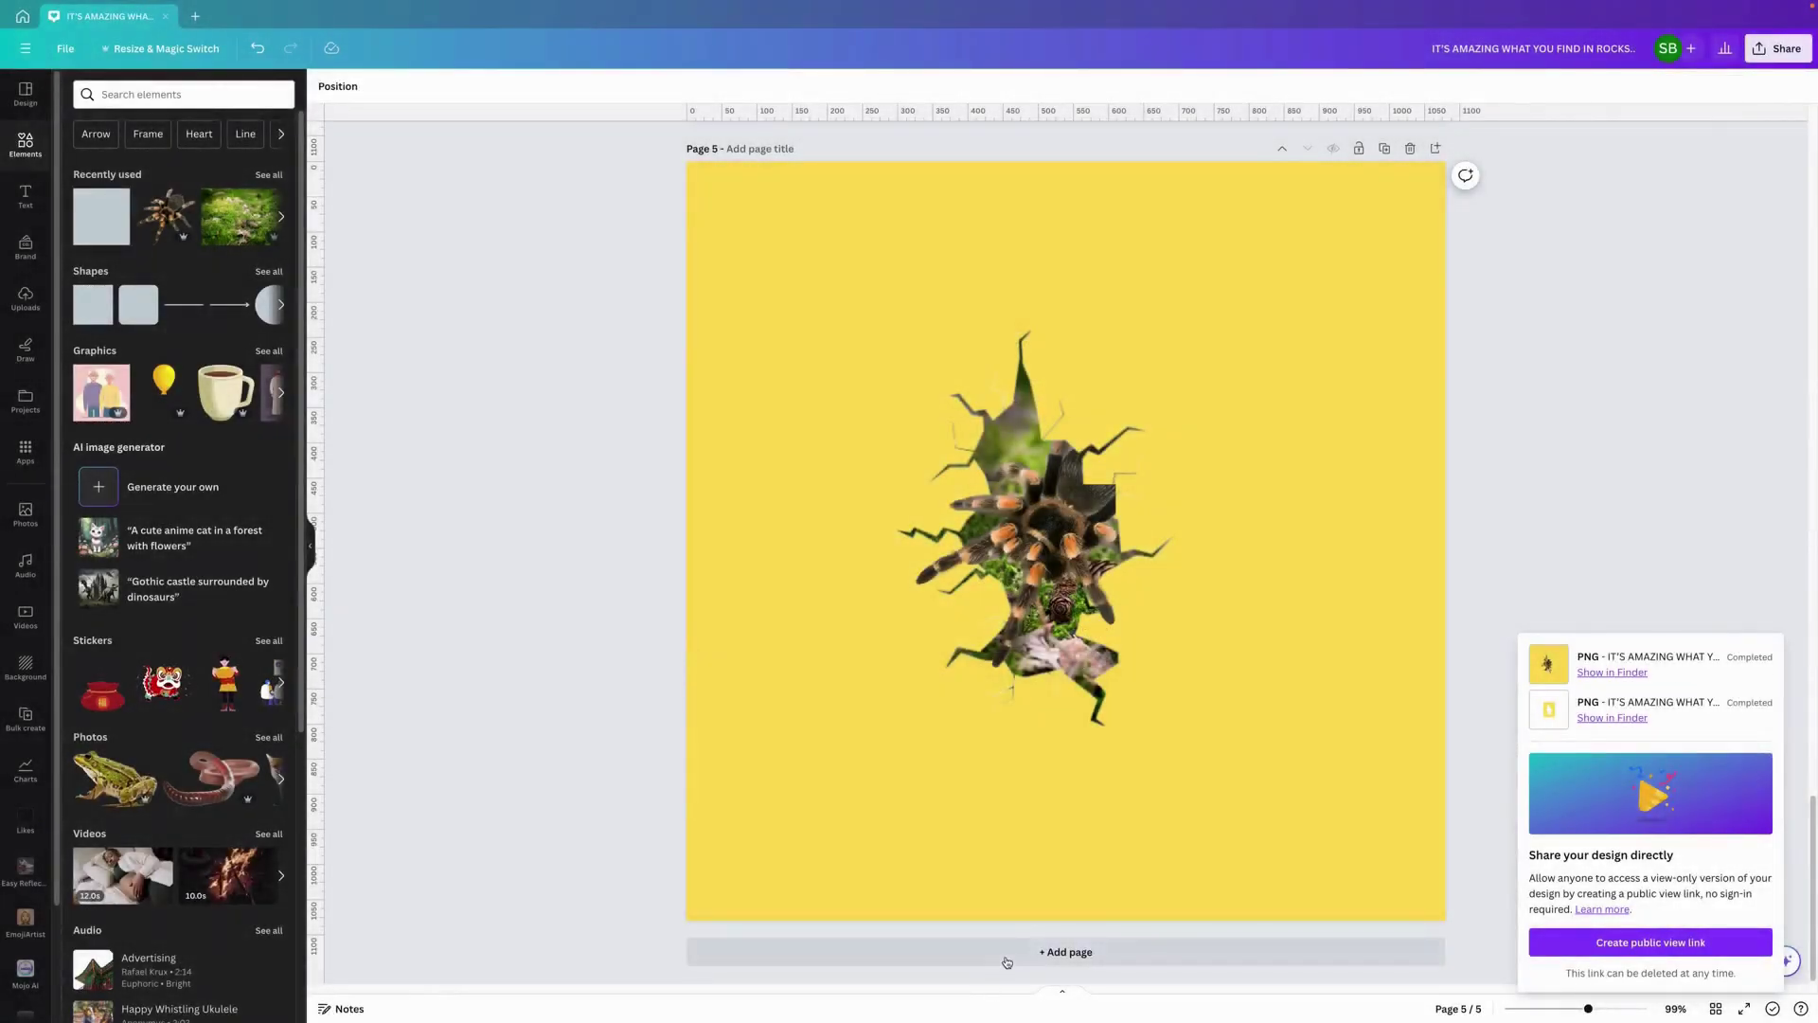
Add a new page and upload the saved PNG from the Crack folder
left_click(1006, 954)
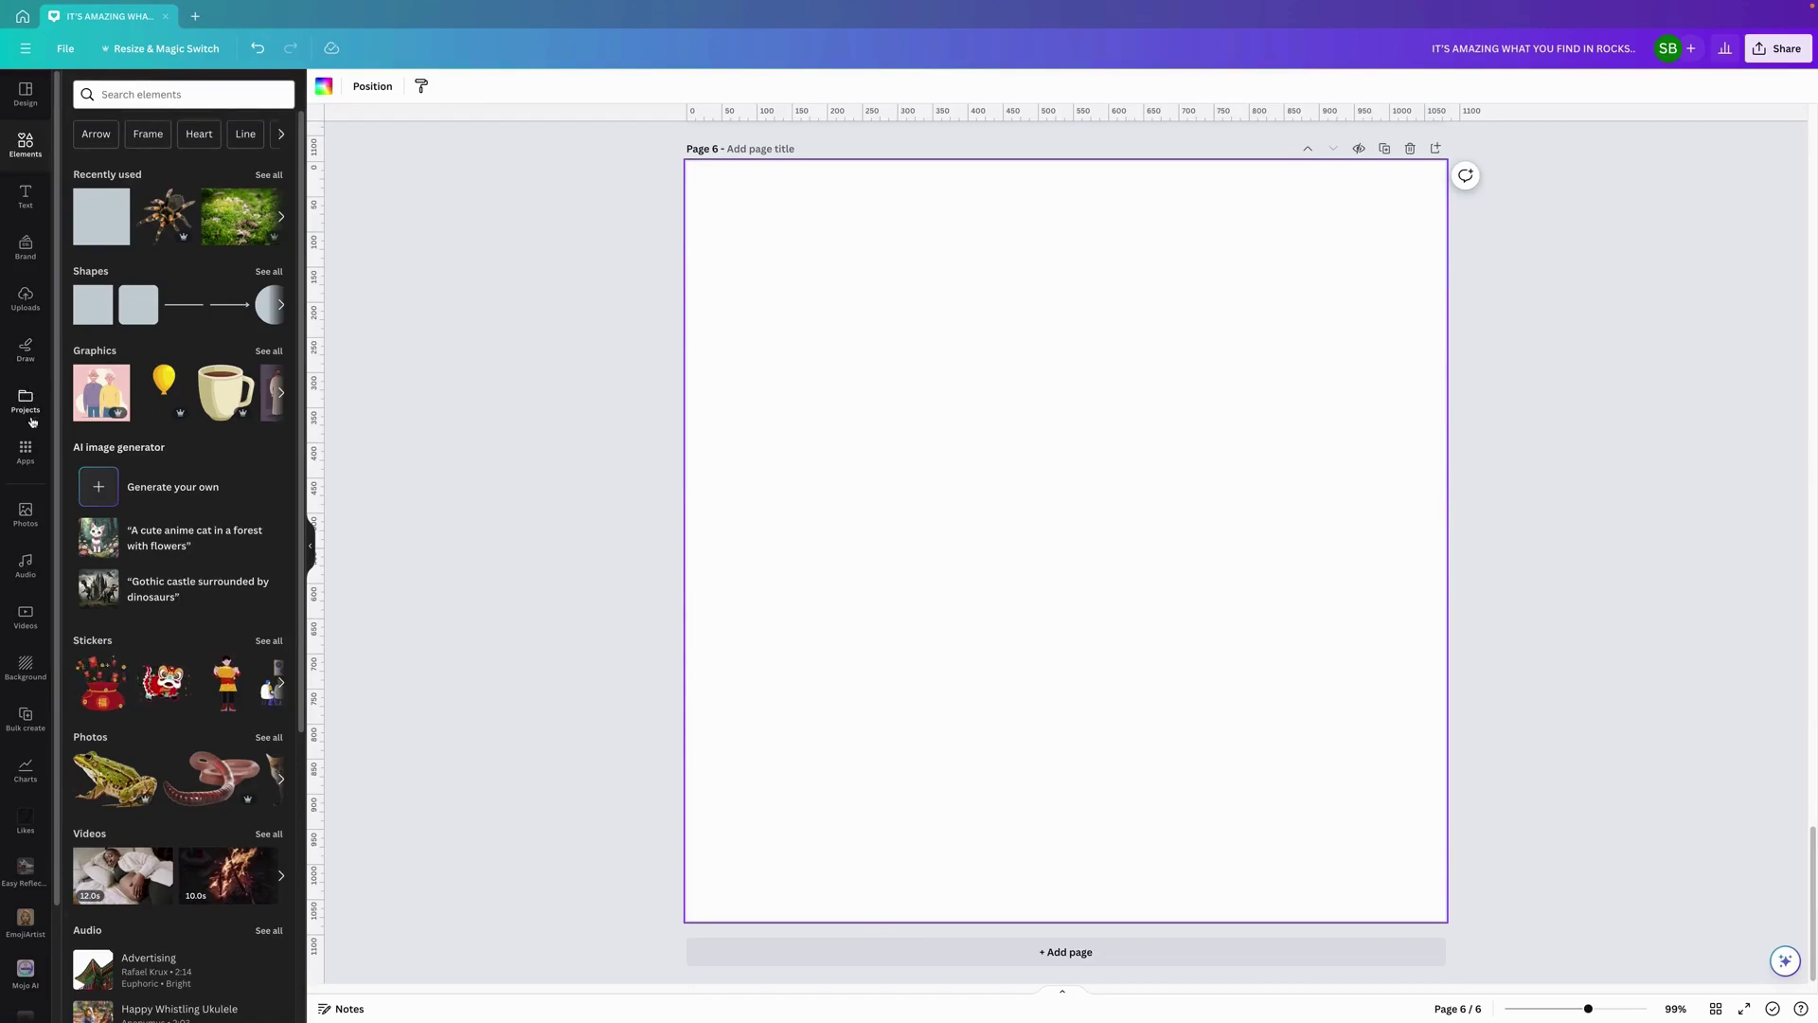
left_click(26, 299)
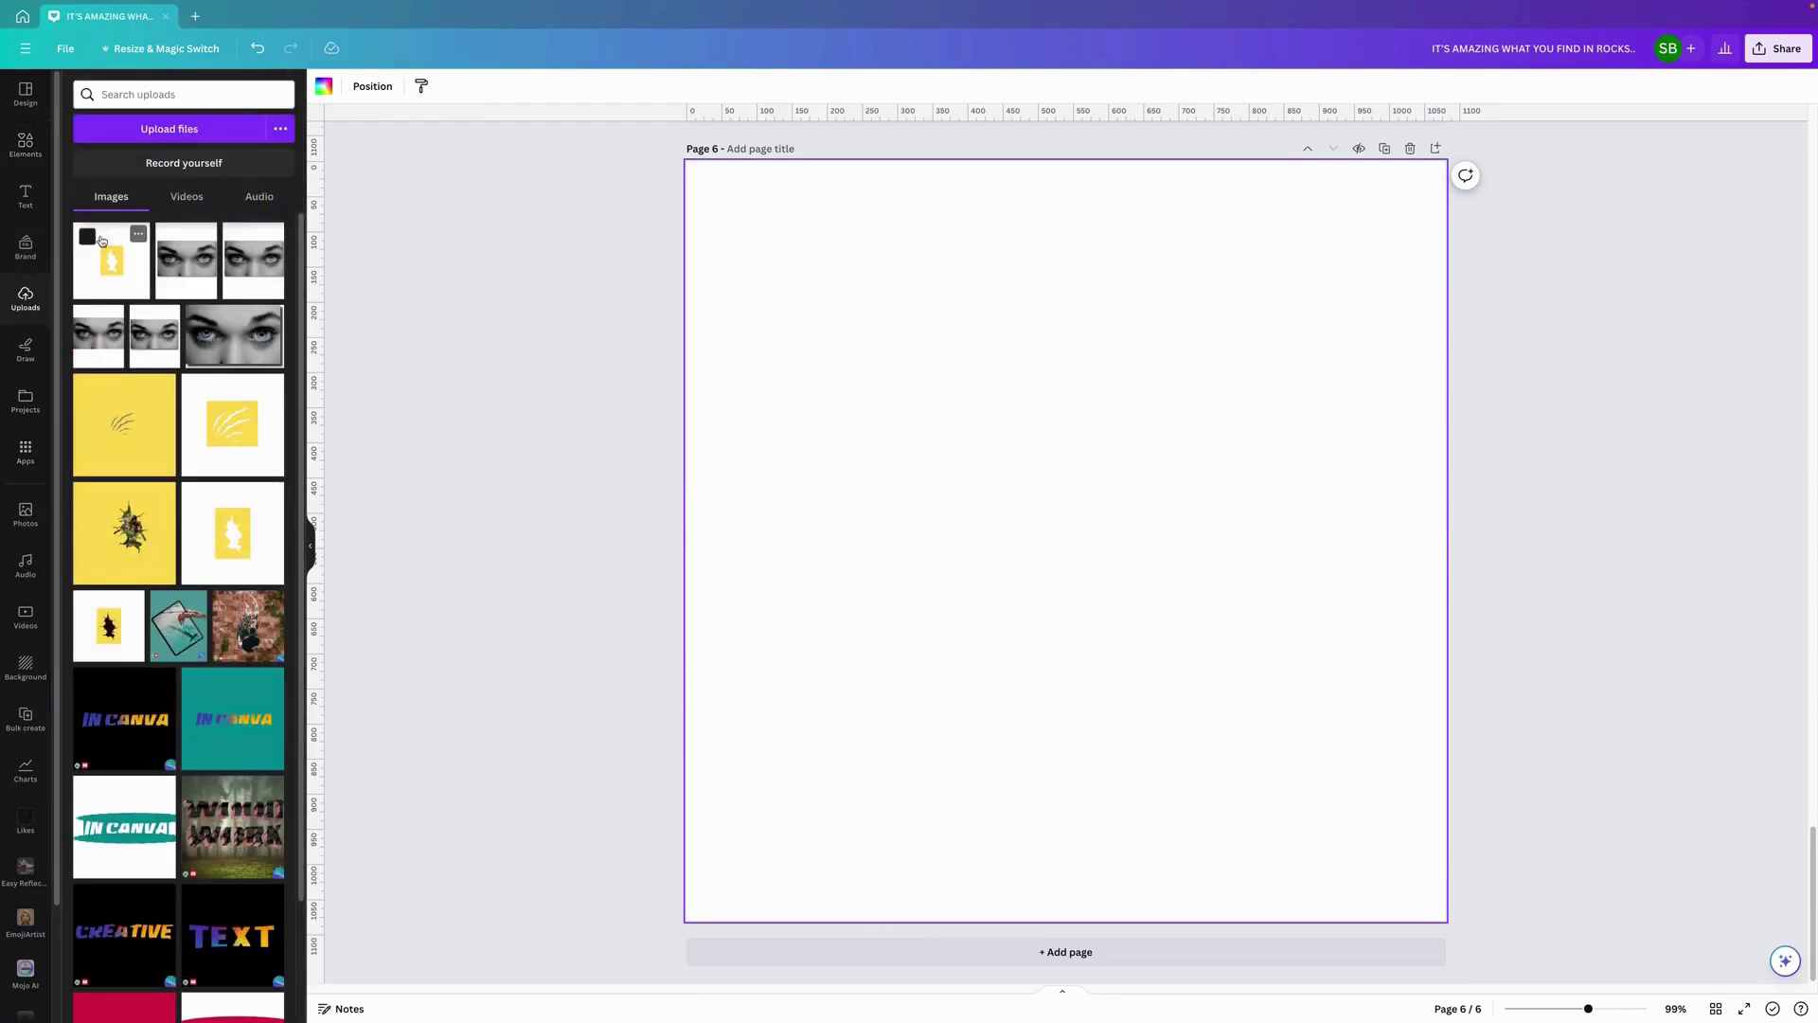
left_click(184, 129)
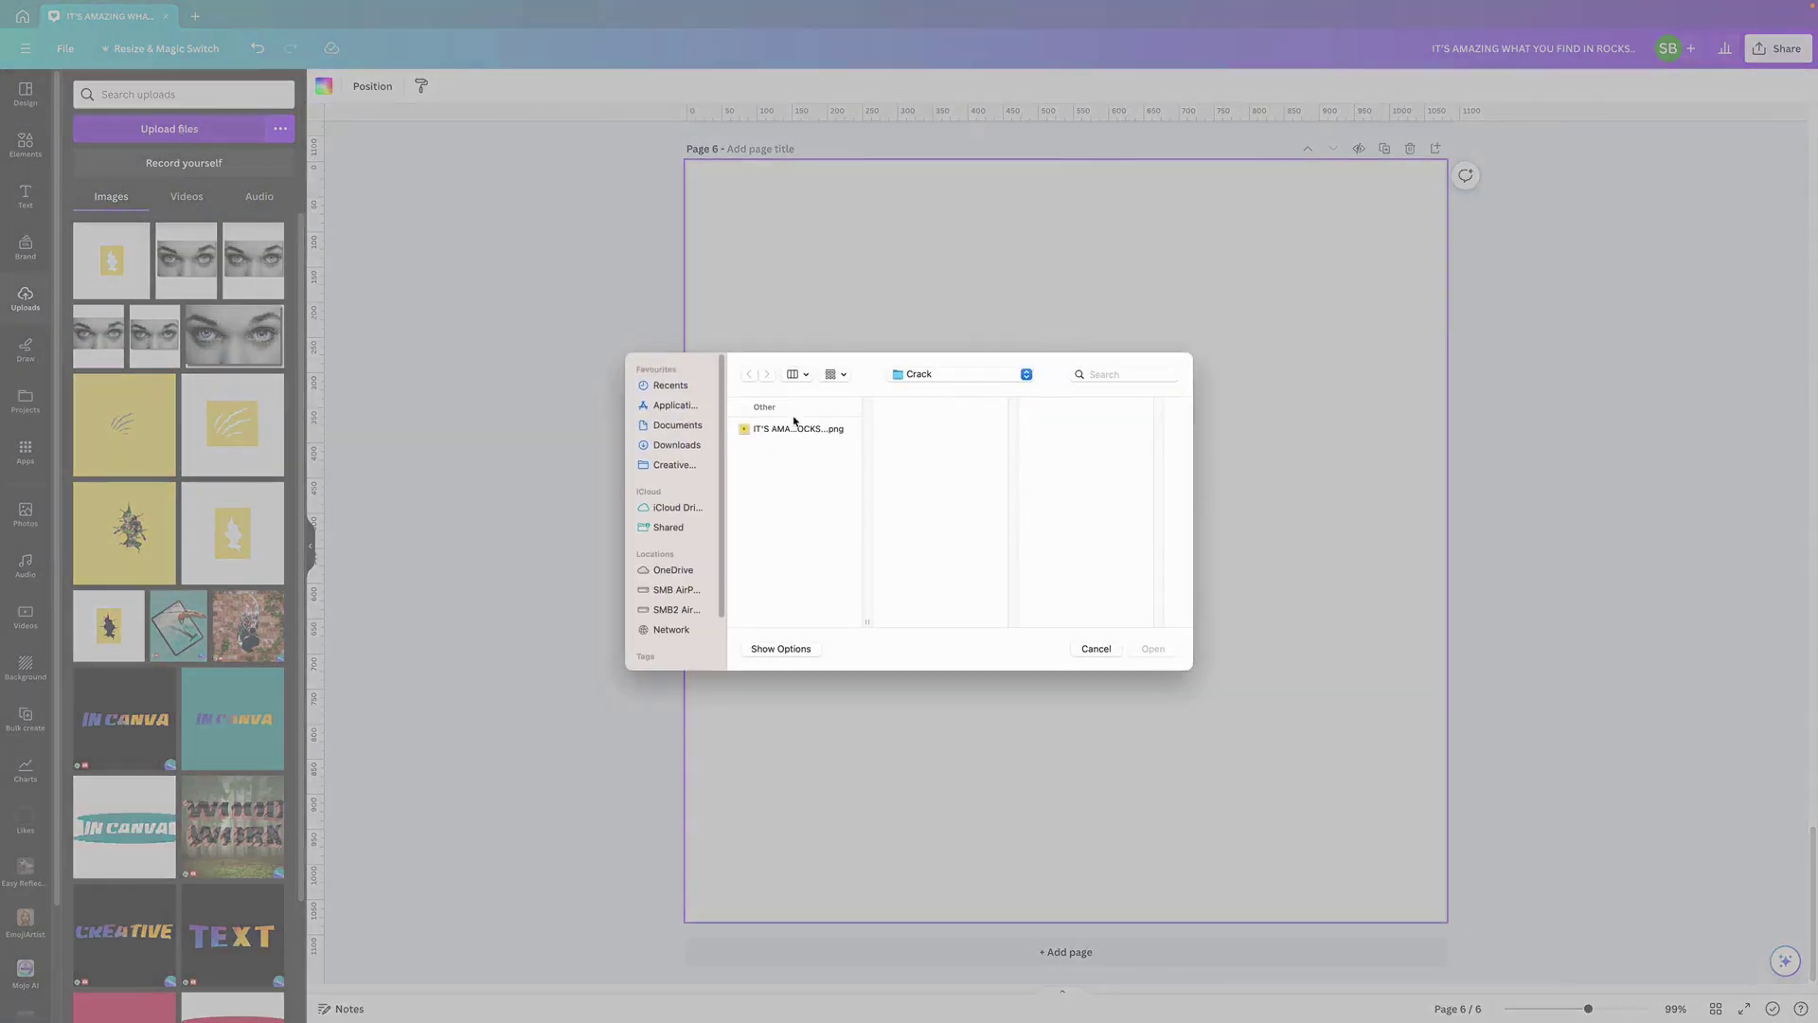
left_click(796, 428)
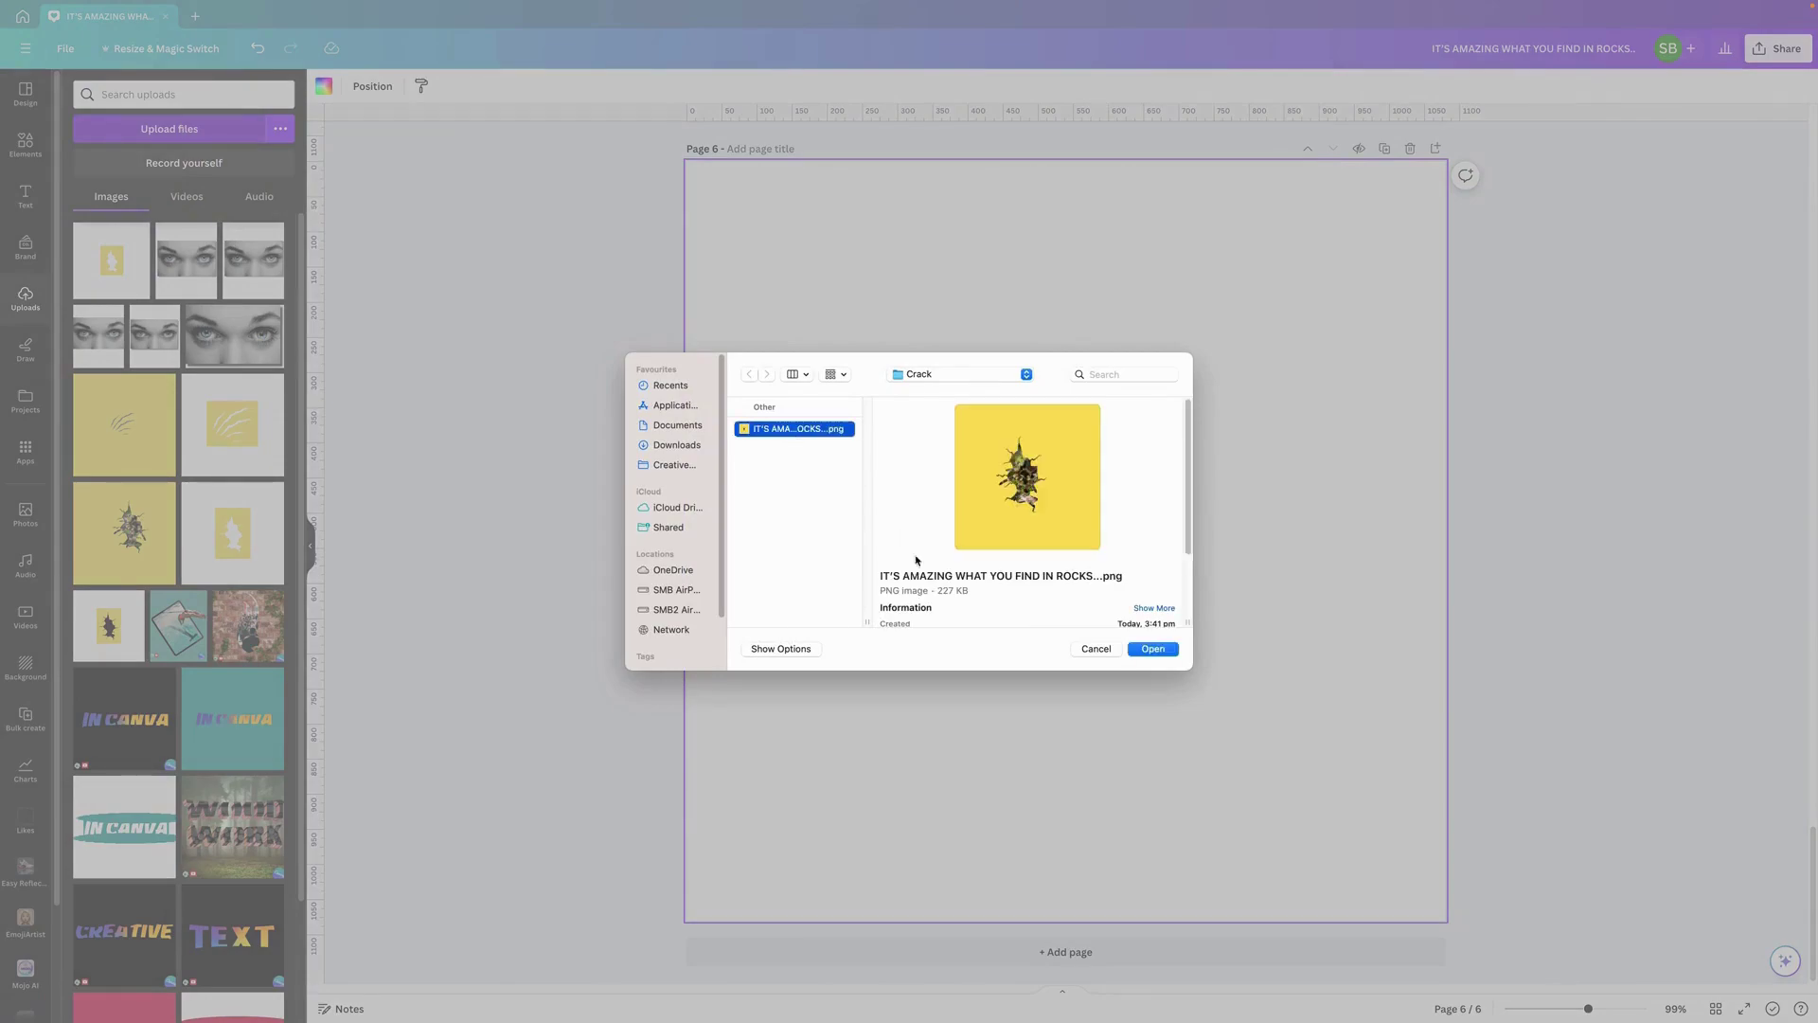
left_click(1141, 649)
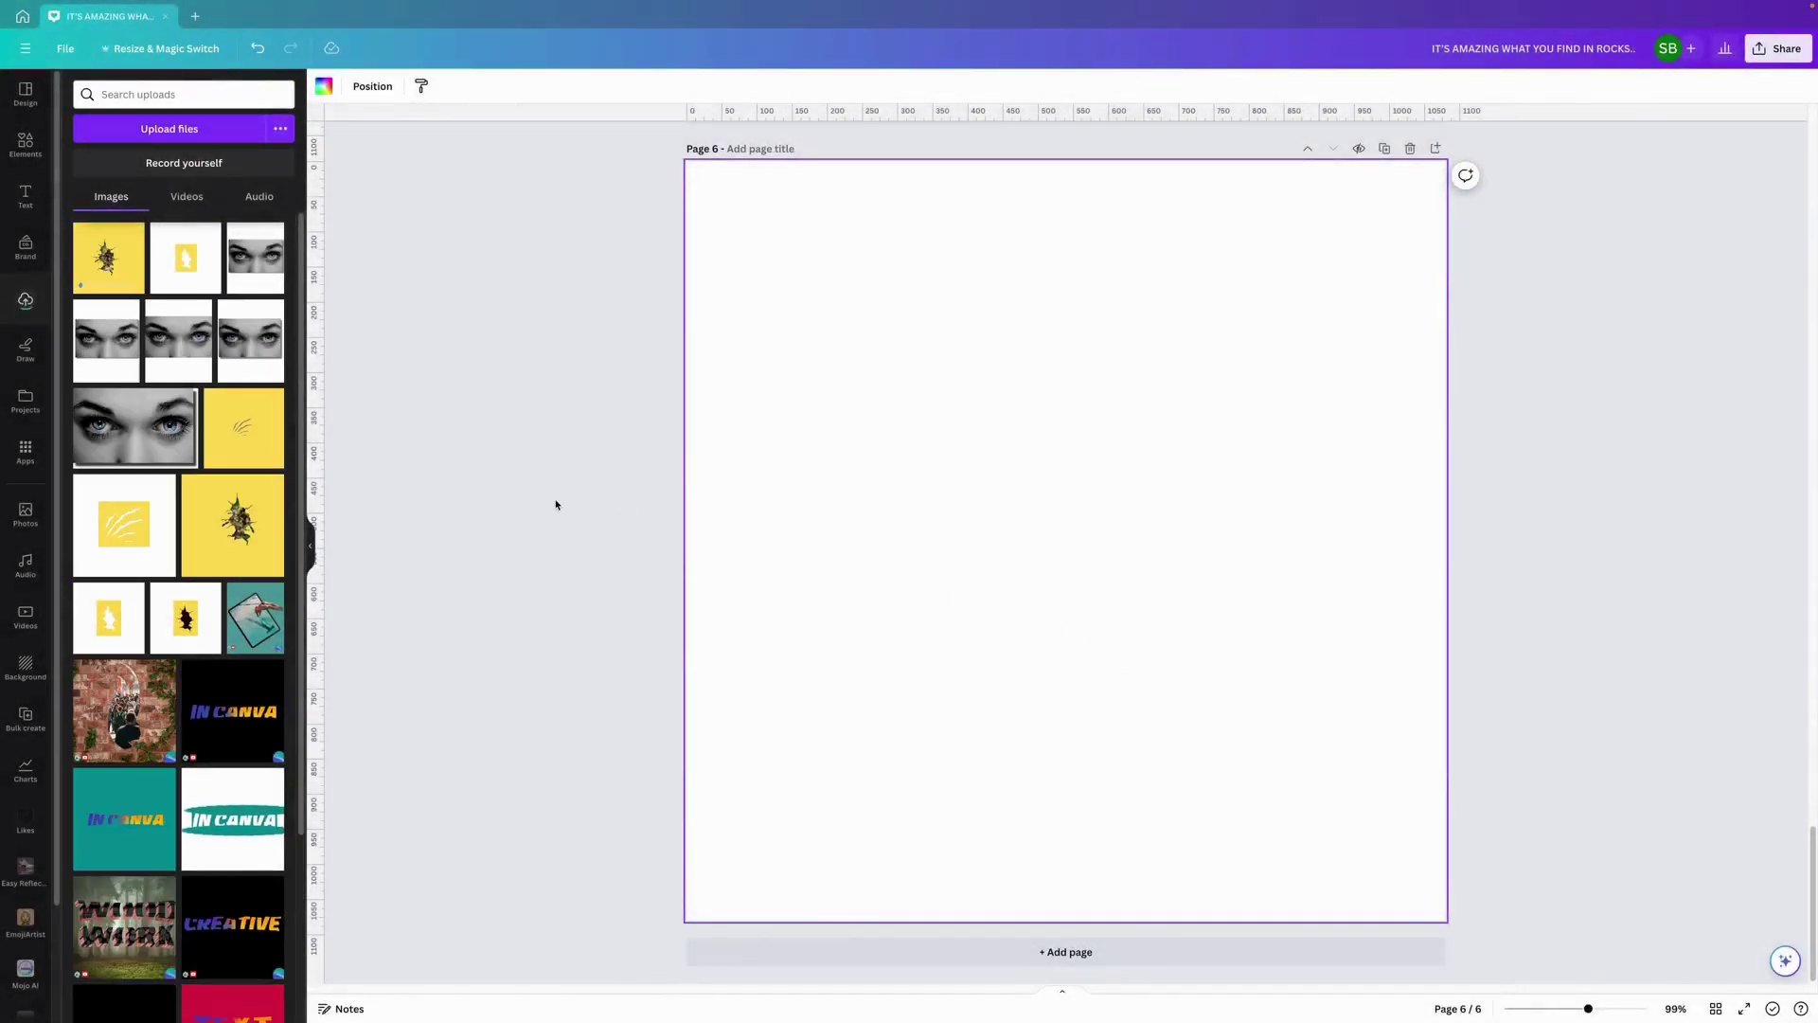
Place the uploaded tarantula crack image on page 6 and remove its yellow background with BG Remover
left_click(114, 266)
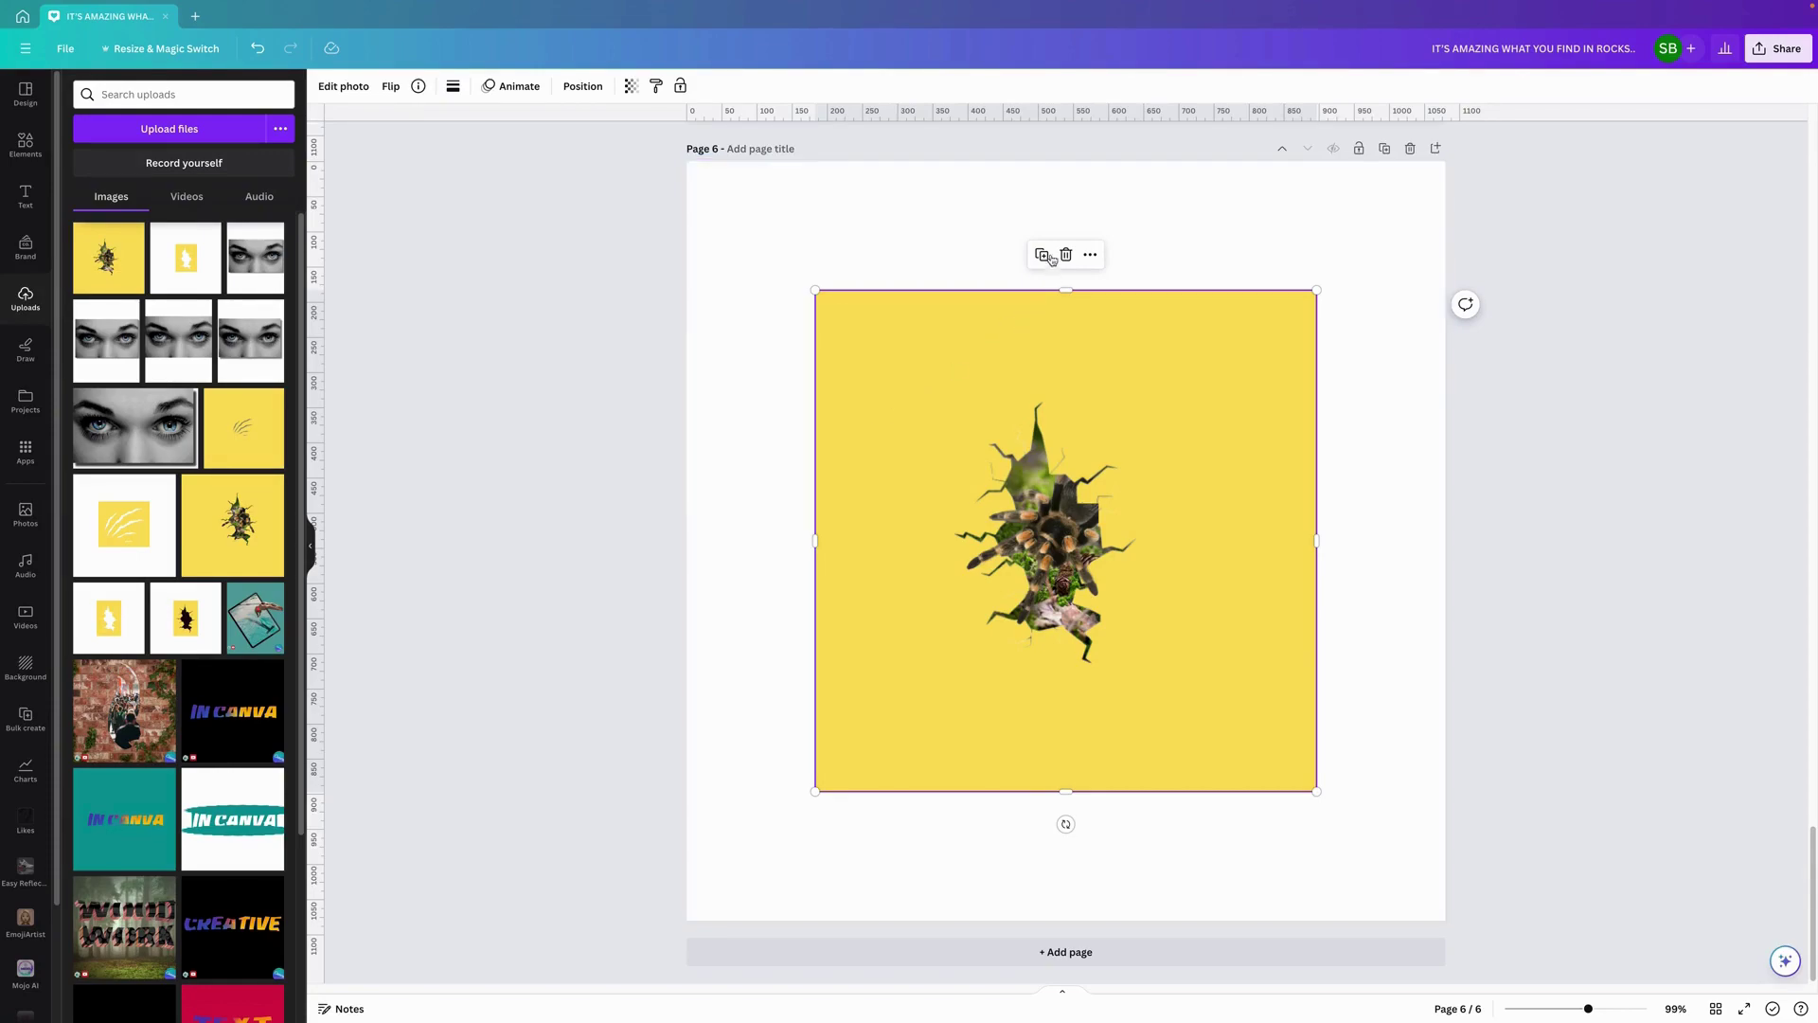
left_click(368, 90)
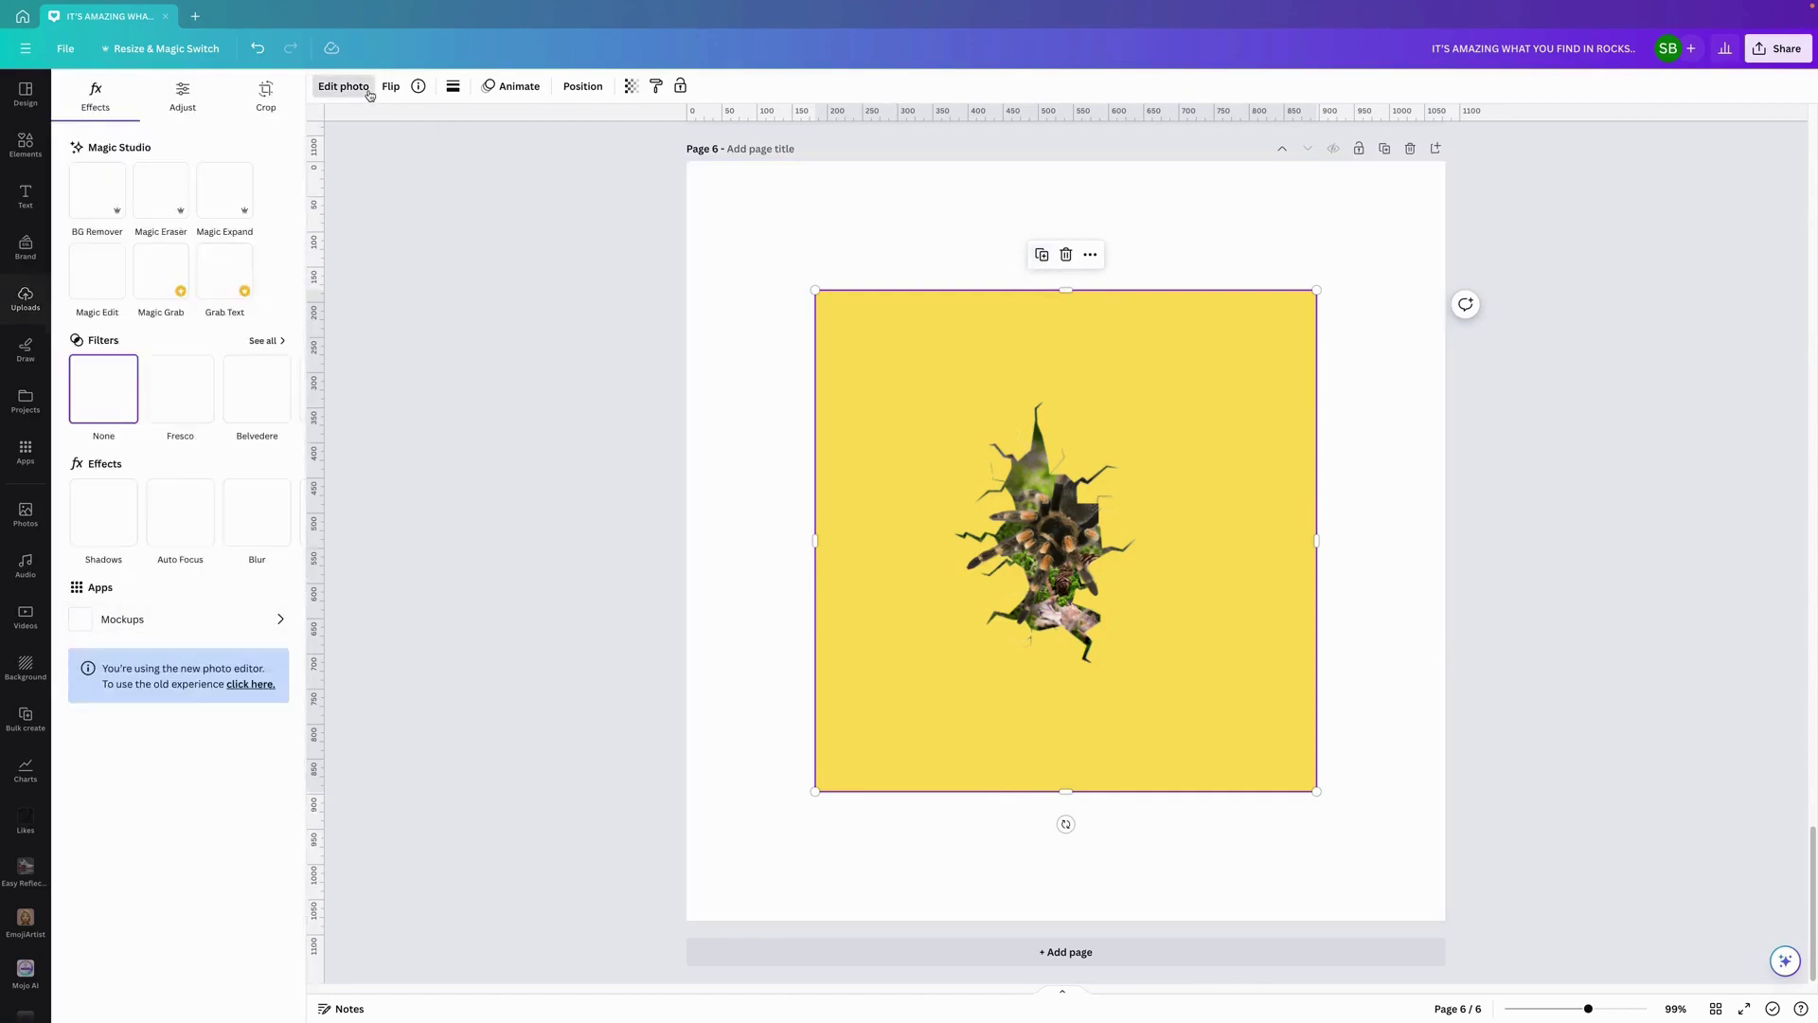
left_click(90, 166)
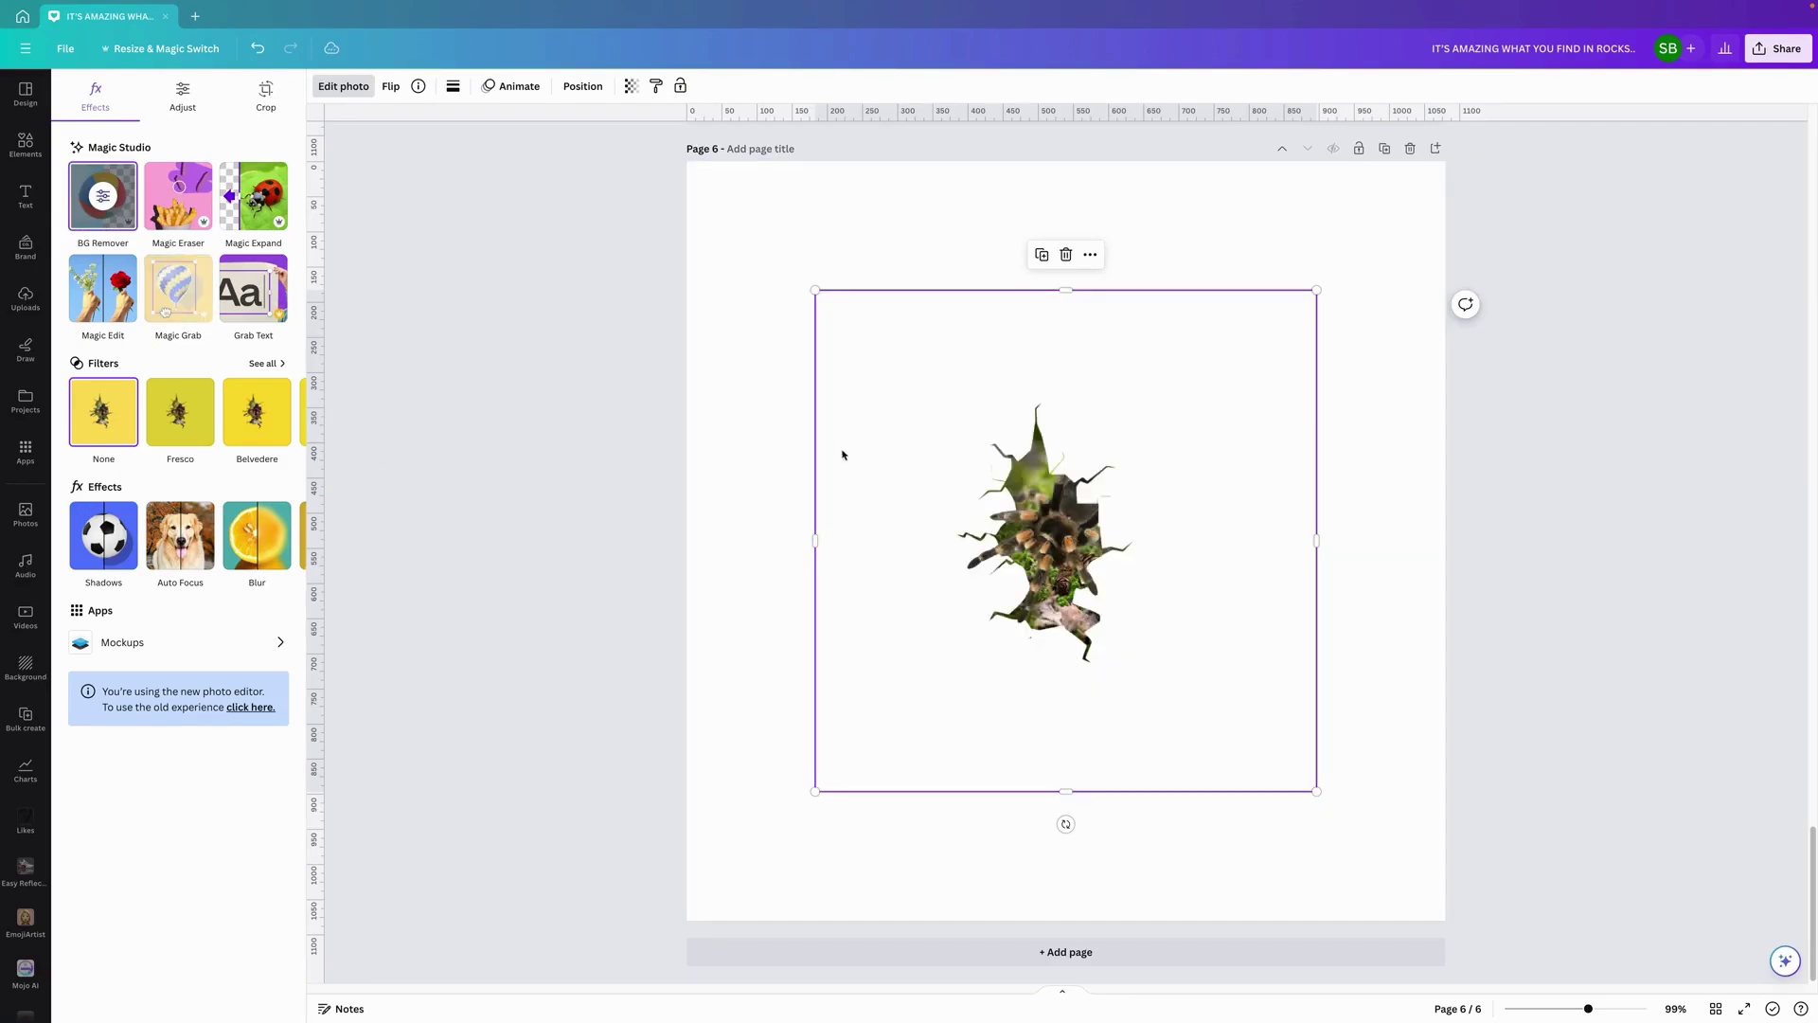
Crop the empty margins on all four sides of the image so its frame fits closely around the crack
left_click_drag(860, 545, 947, 542)
left_click_drag(1320, 544, 1151, 597)
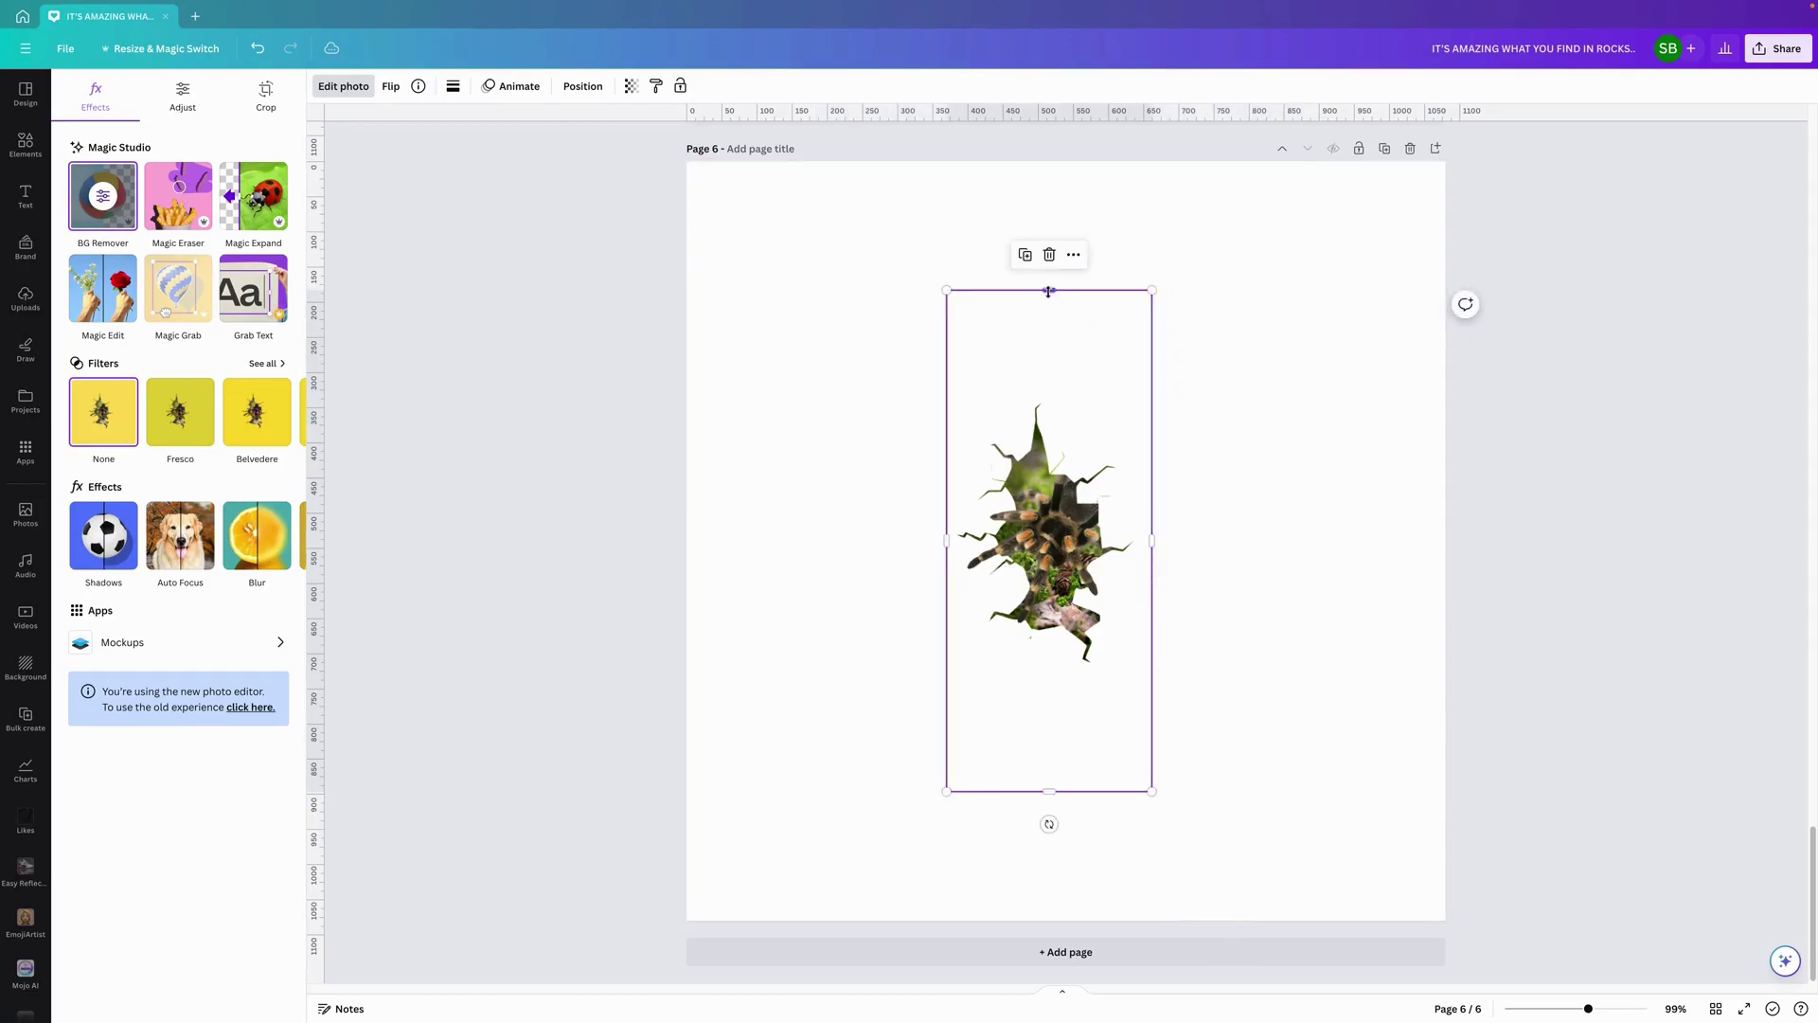
left_click_drag(1049, 289, 1049, 389)
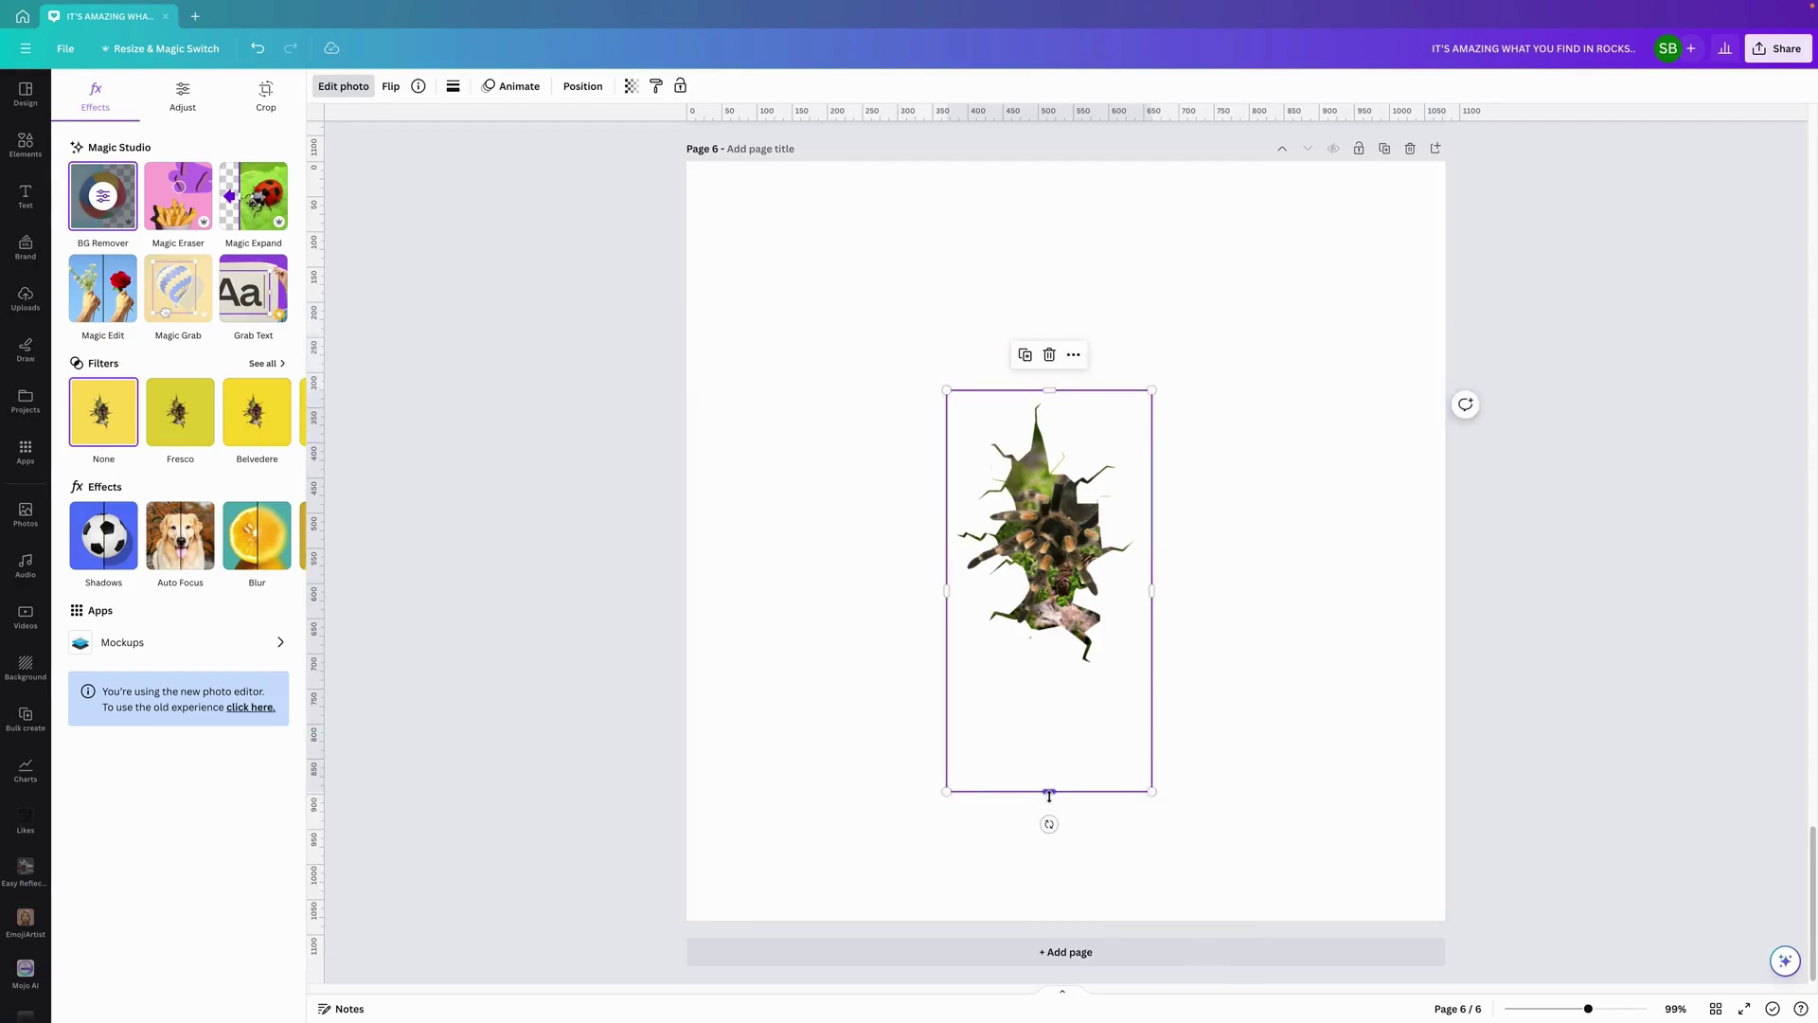
left_click_drag(1049, 791, 1050, 678)
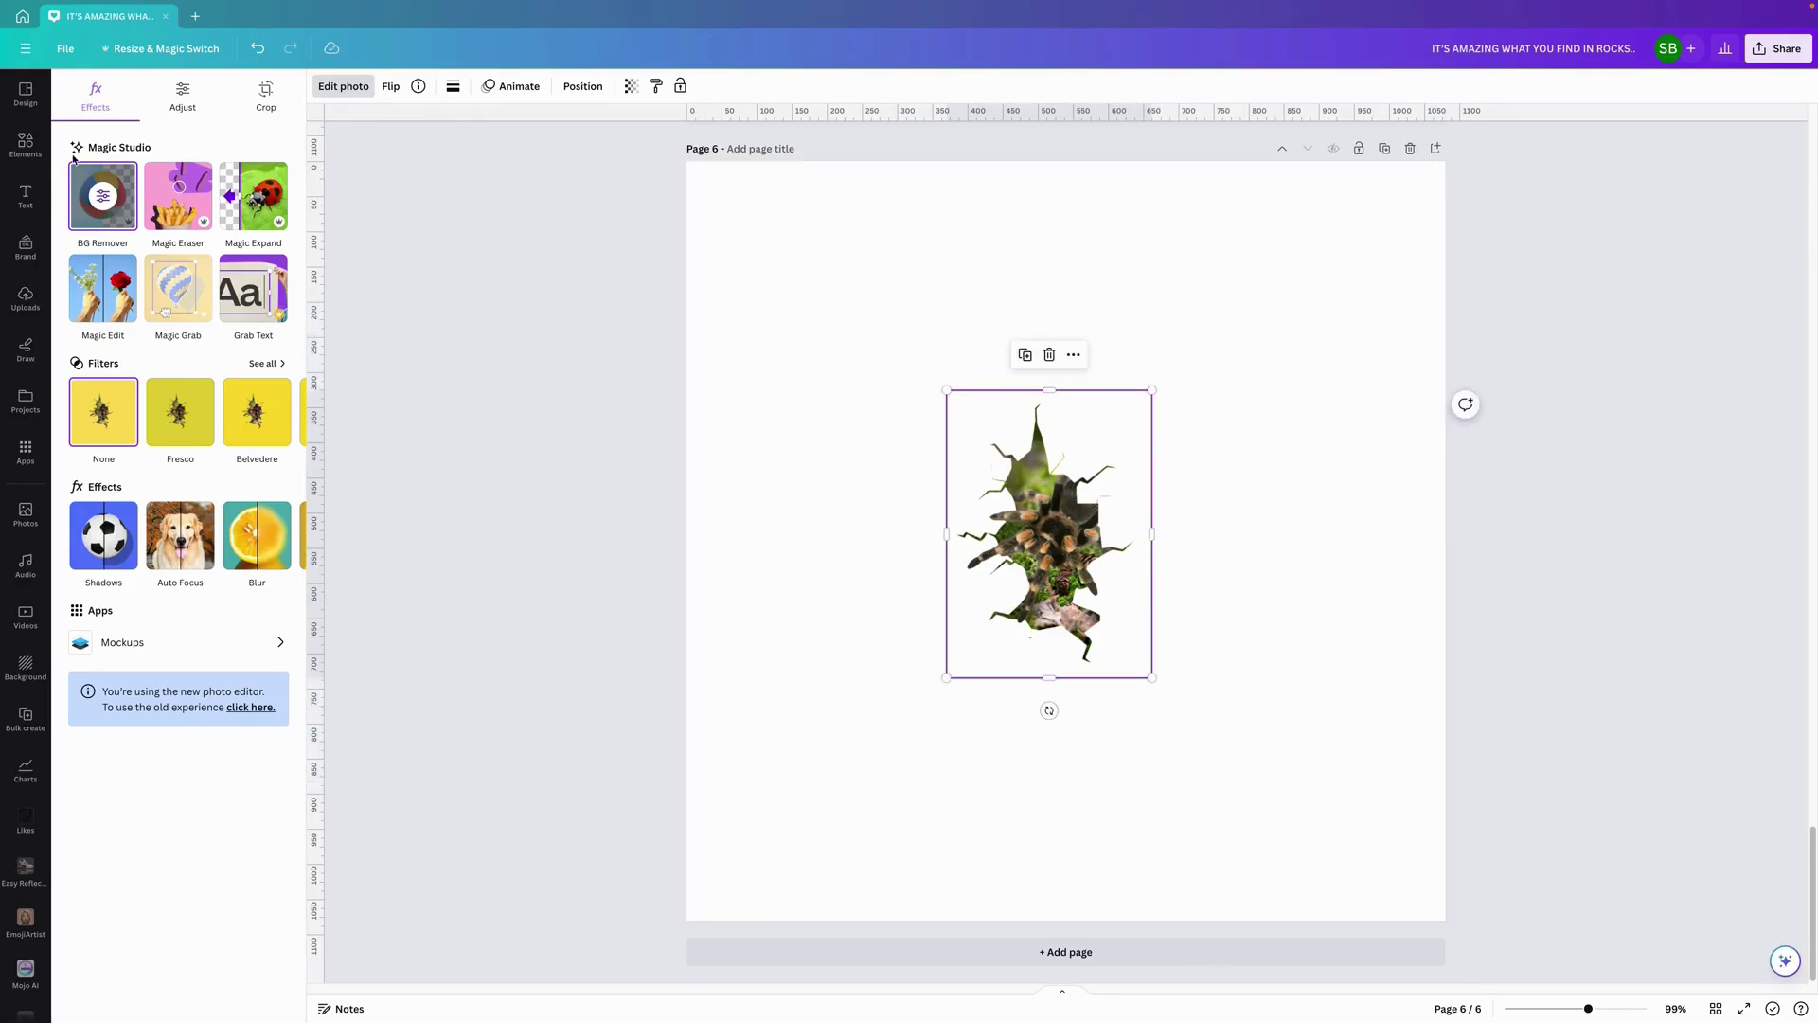
Add the recently used brown rock image and send it to the back, behind the crack cutout
left_click(26, 144)
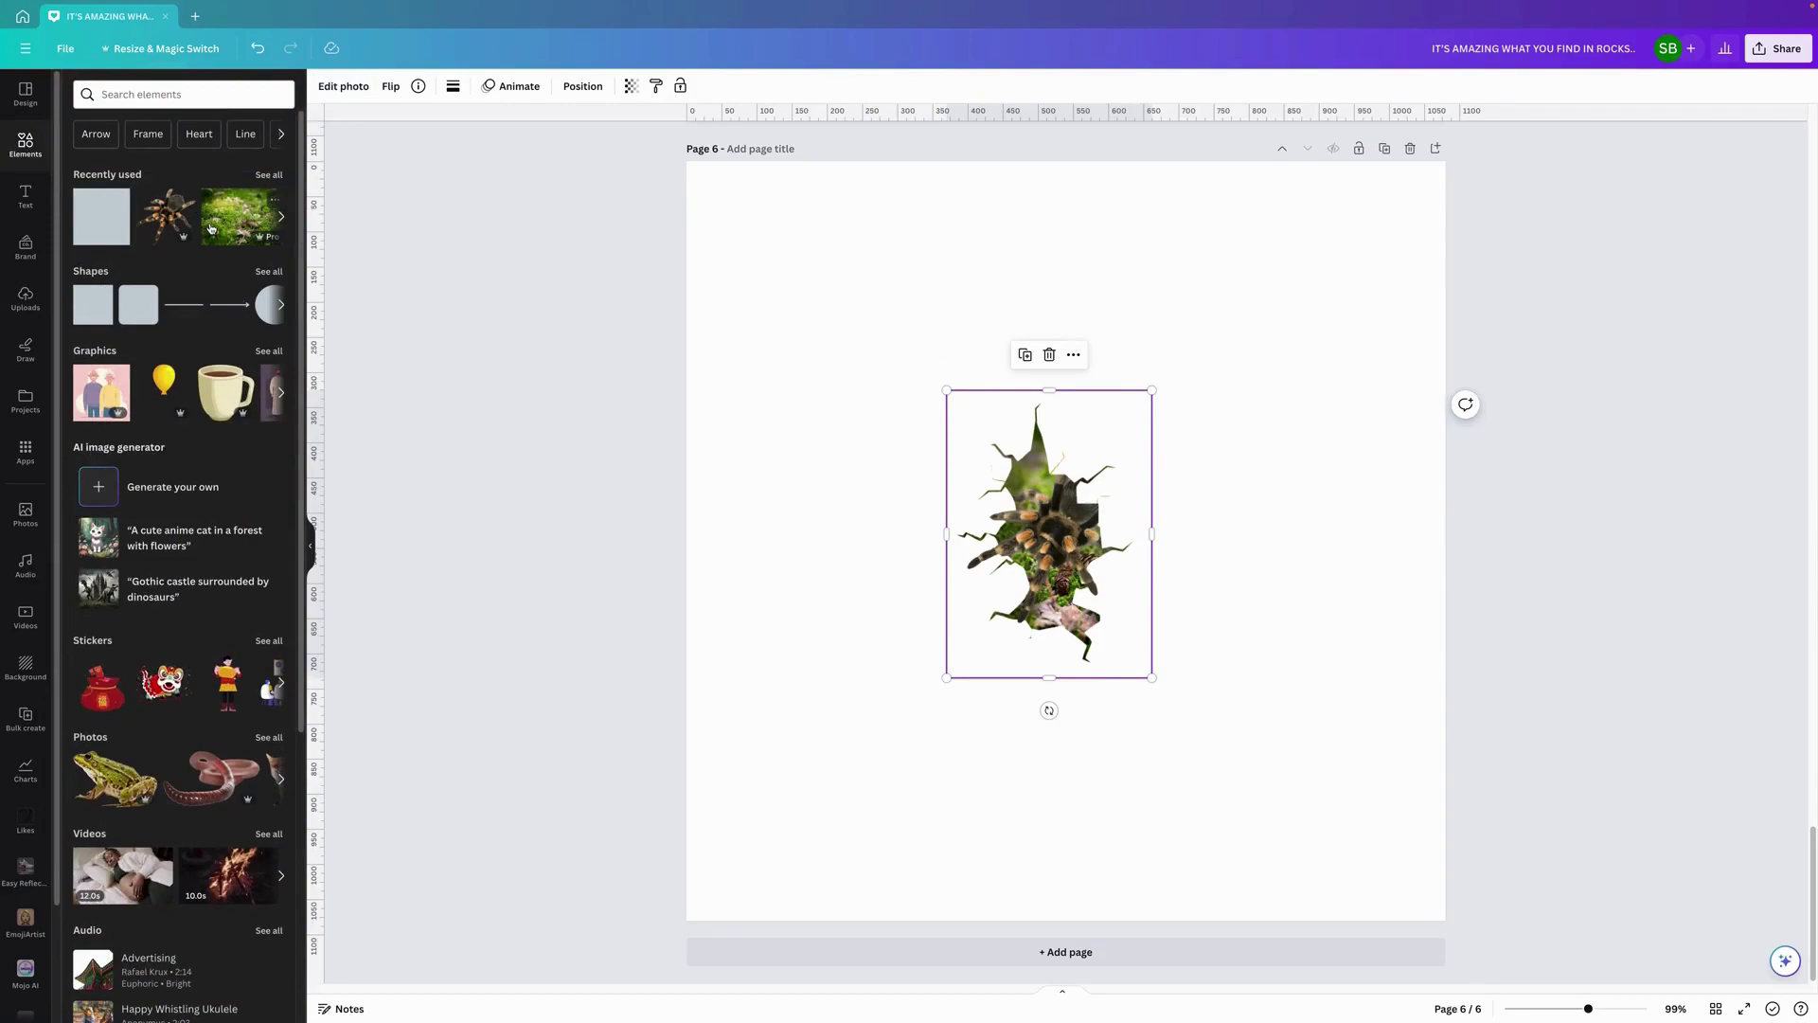
left_click(269, 174)
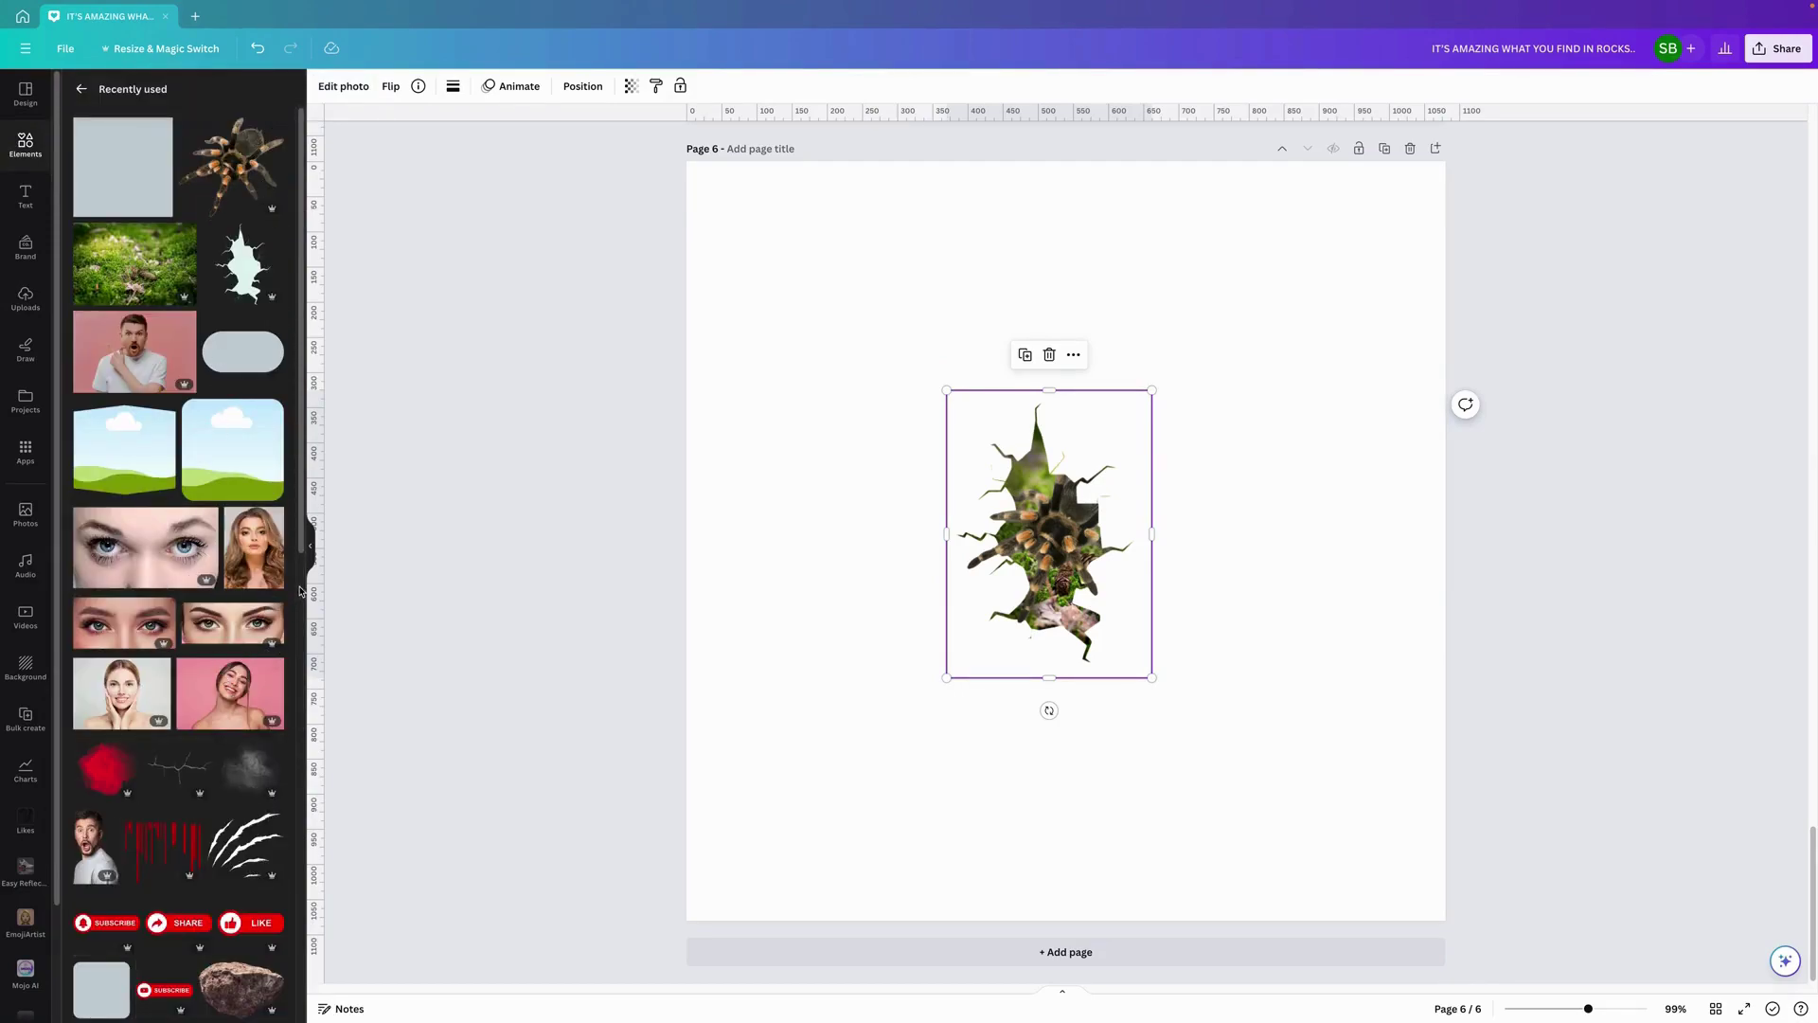
scroll(291, 595, "down", 1)
scroll(292, 595, "down", 2)
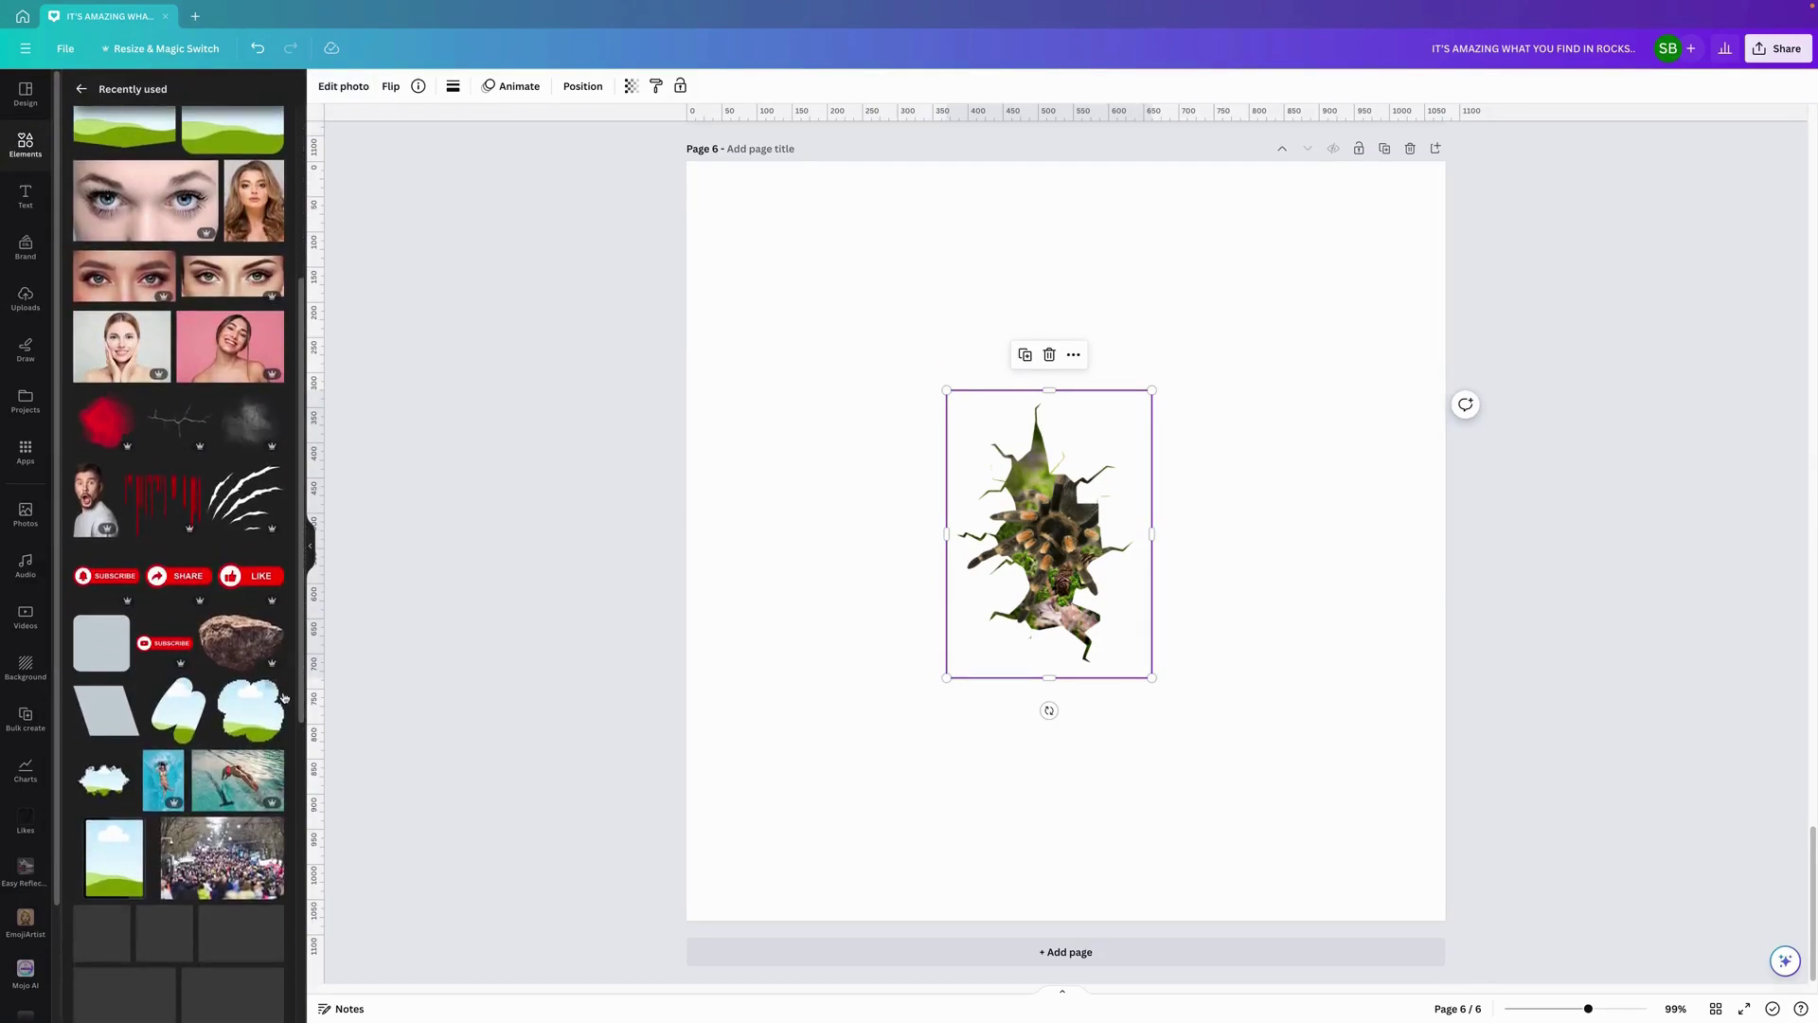
left_click(242, 642)
right_click(947, 559)
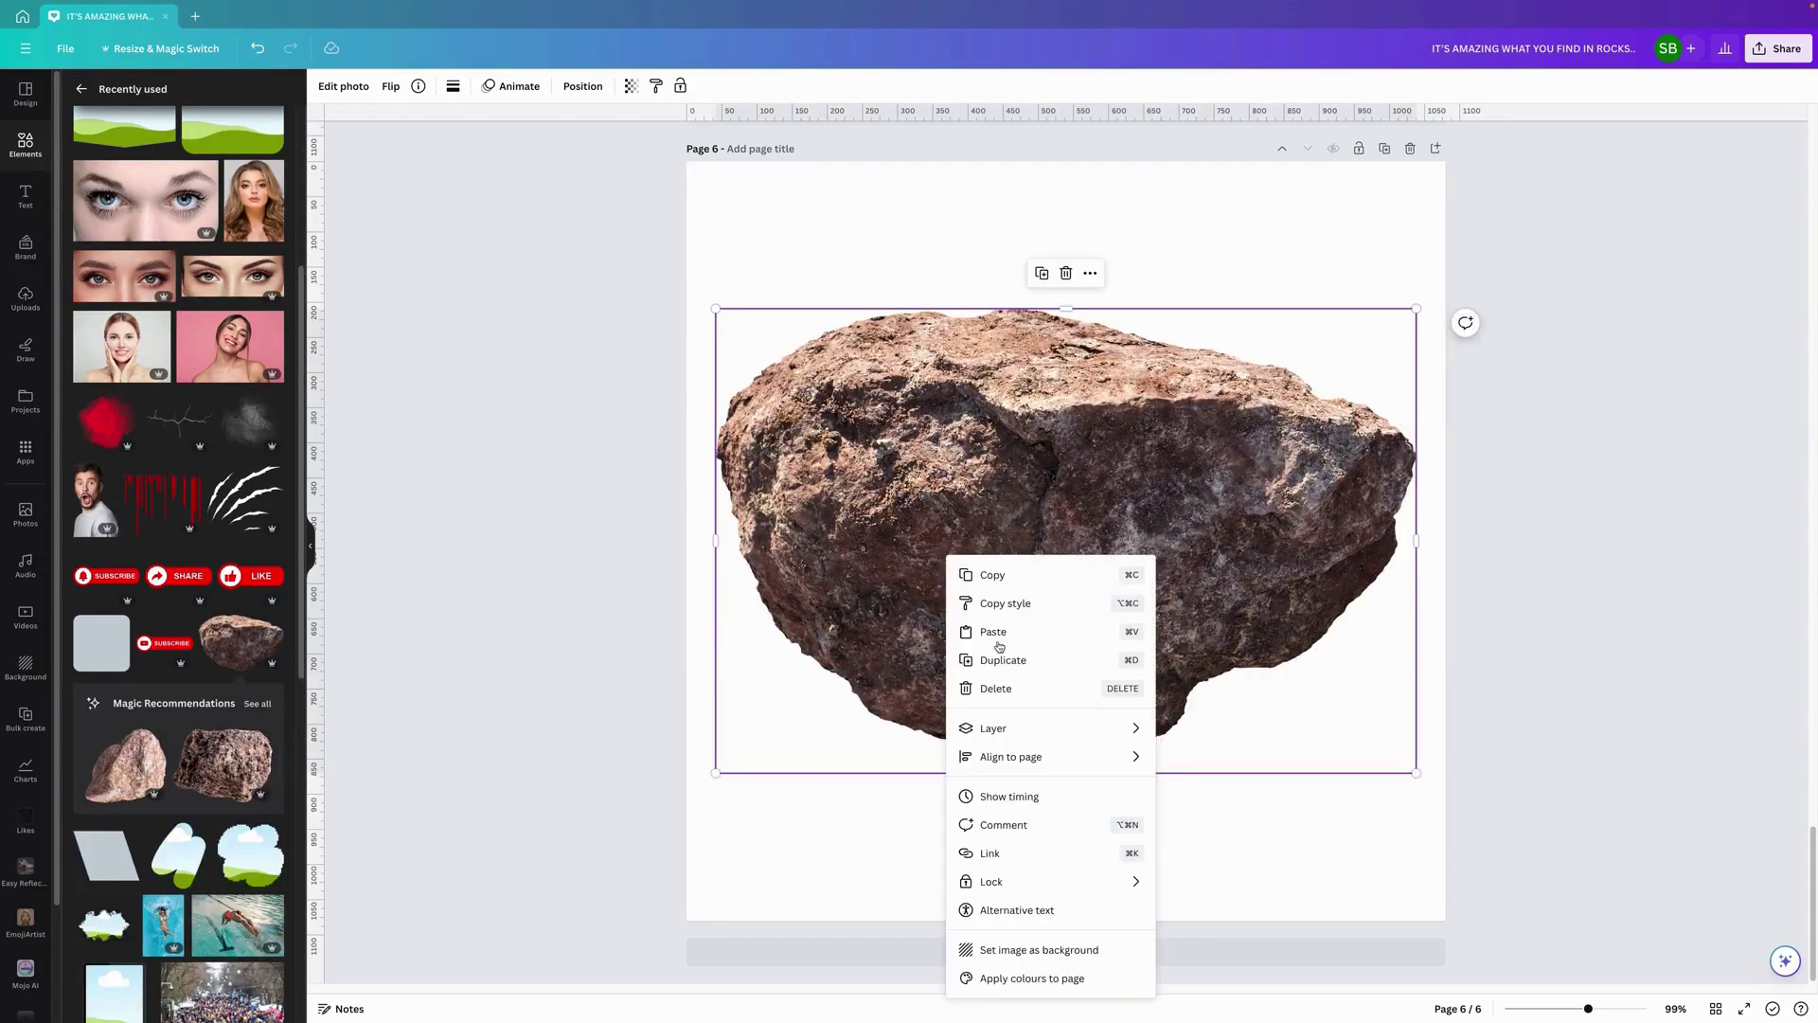
mouse_move(1006, 729)
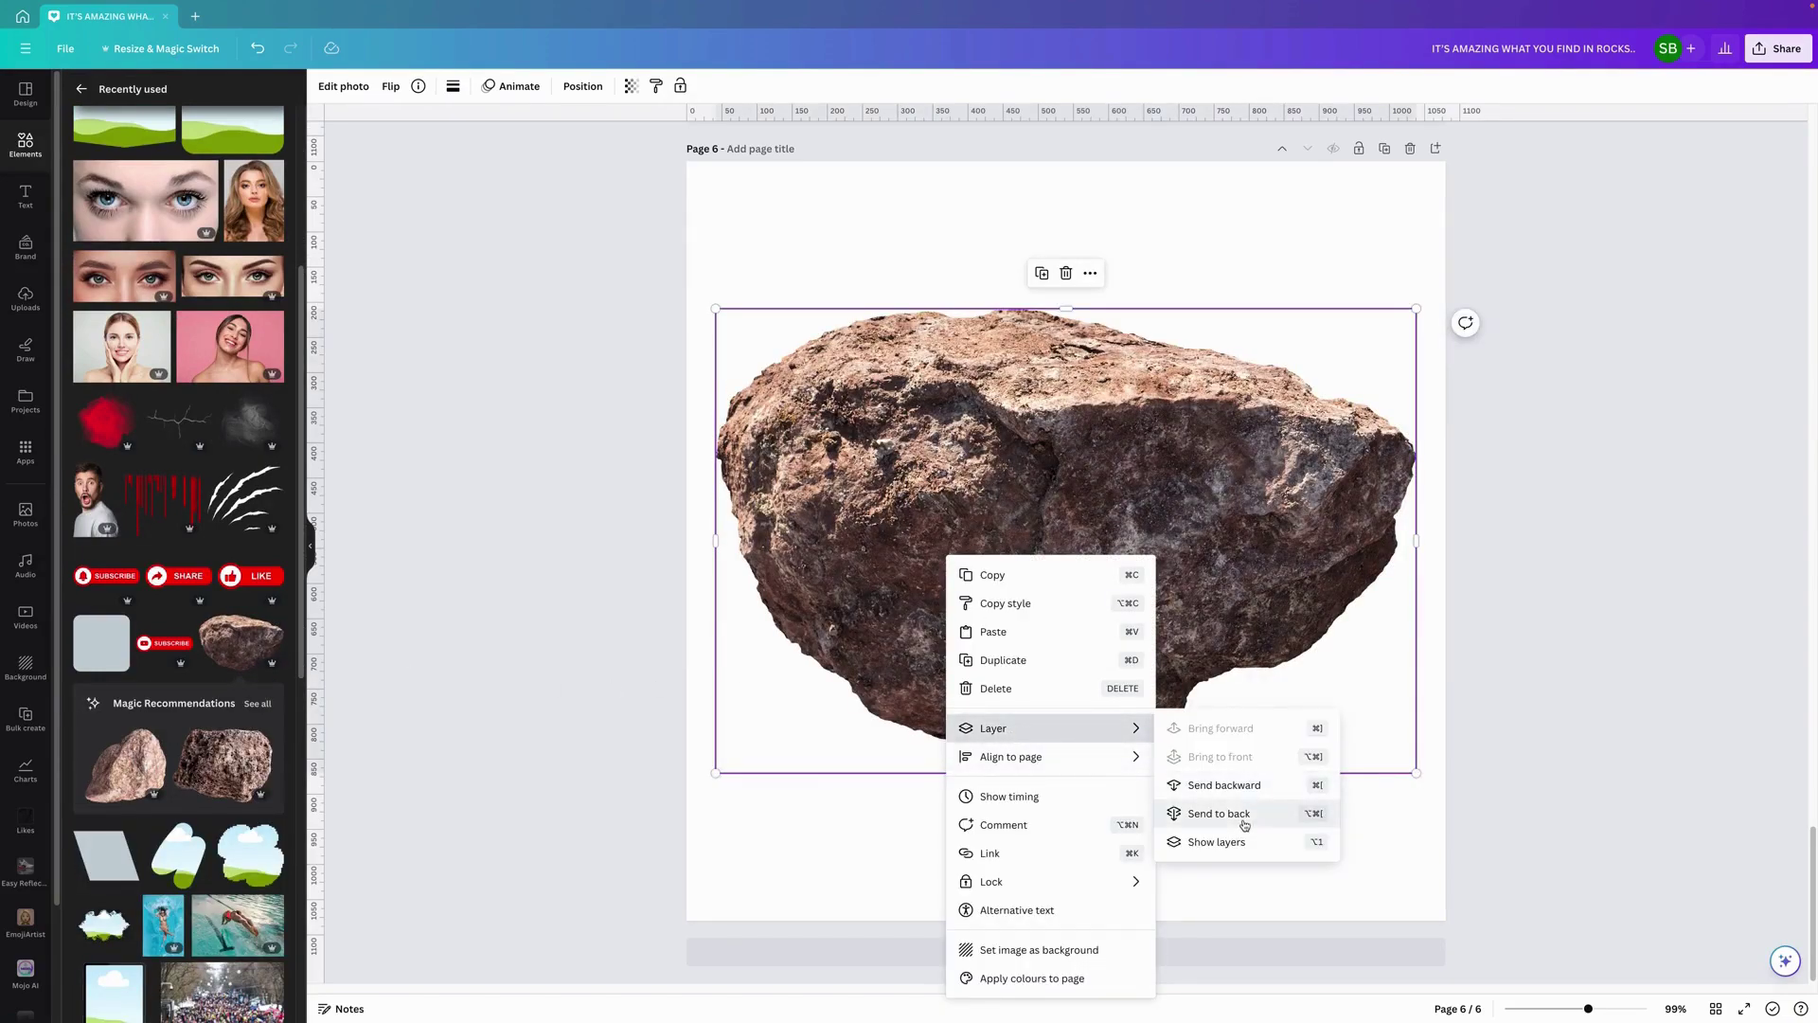
left_click(1240, 814)
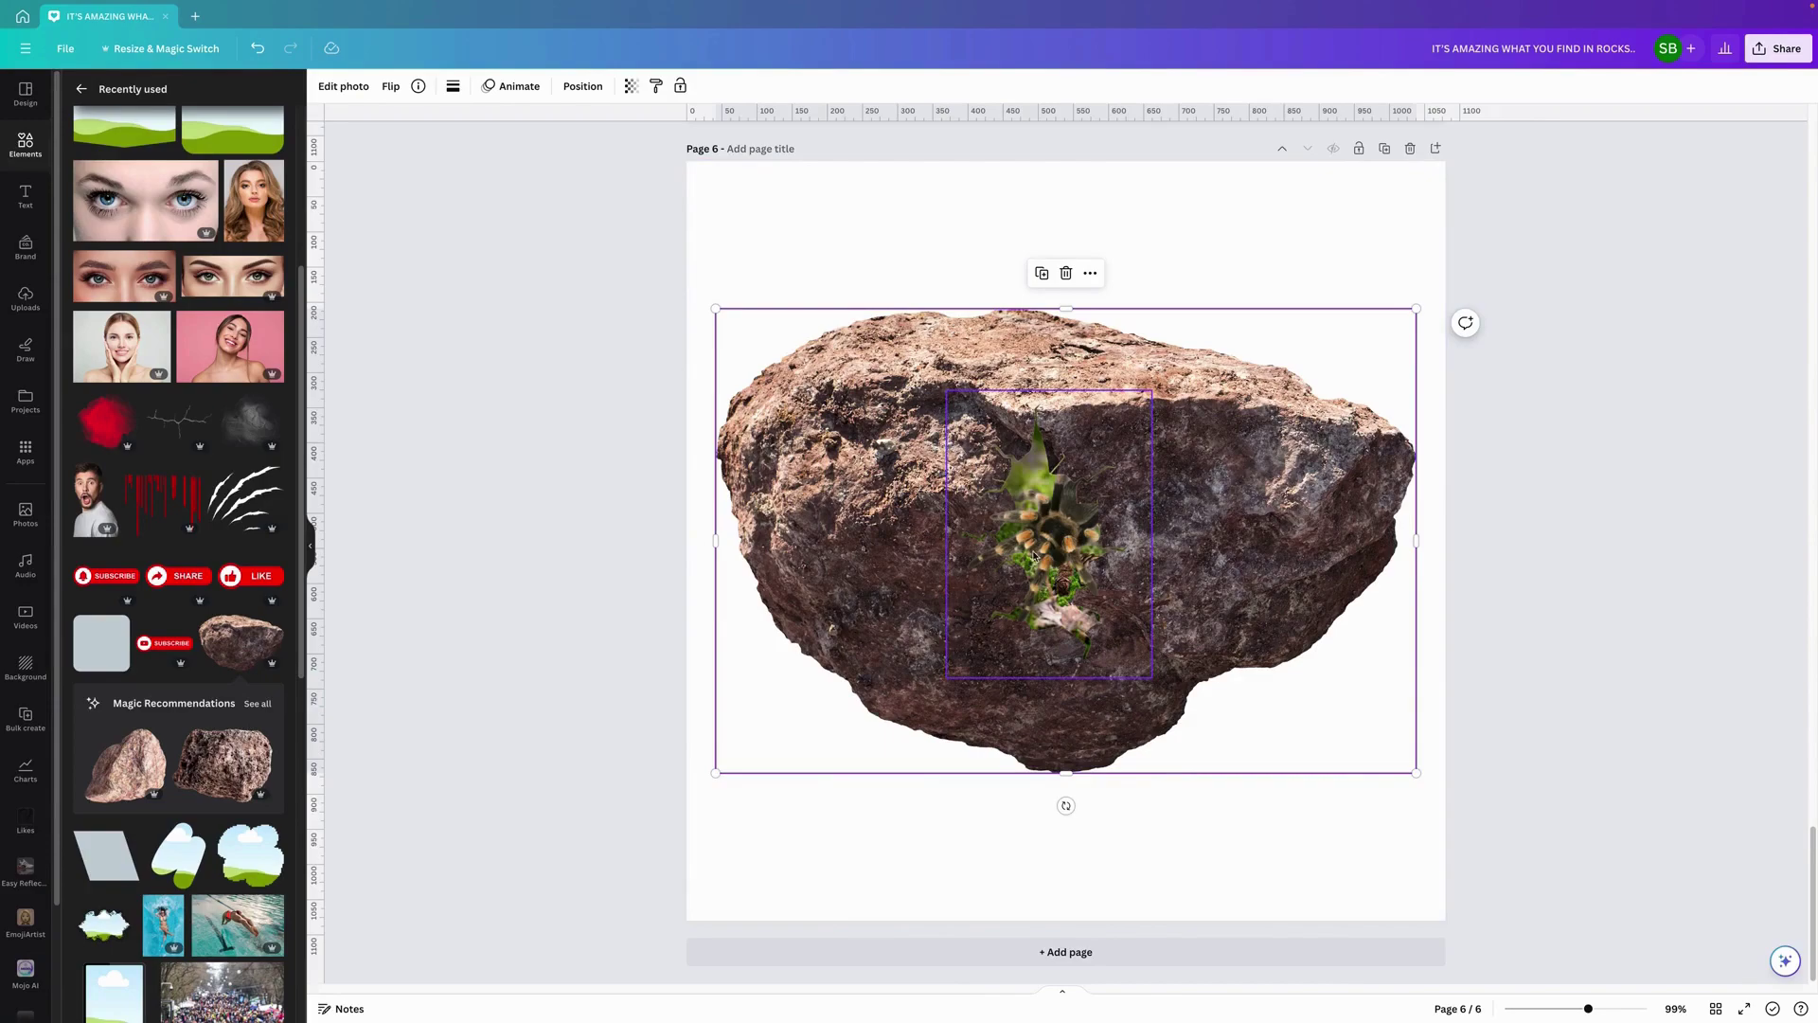
Move the crack cutout onto the rock's dark right face, slightly enlarged, with a duplicate aligned exactly on top of it
left_click_drag(1034, 555, 1120, 556)
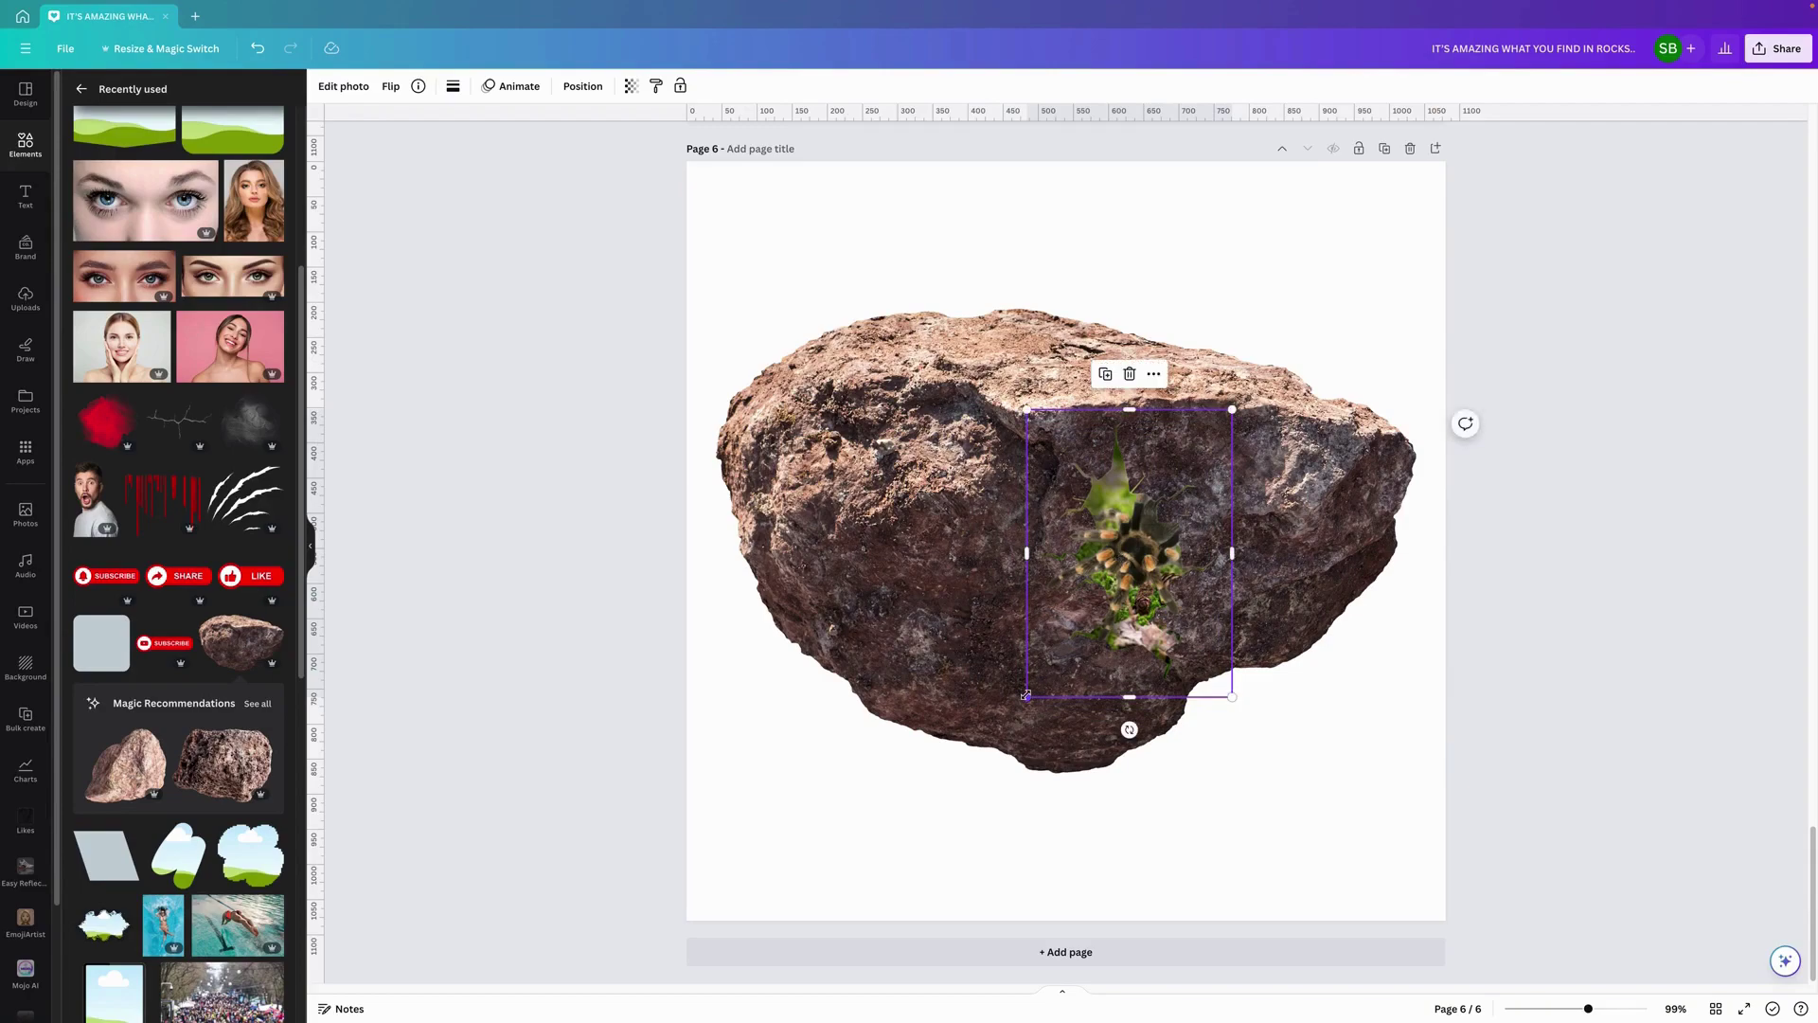
left_click_drag(1027, 698, 1013, 718)
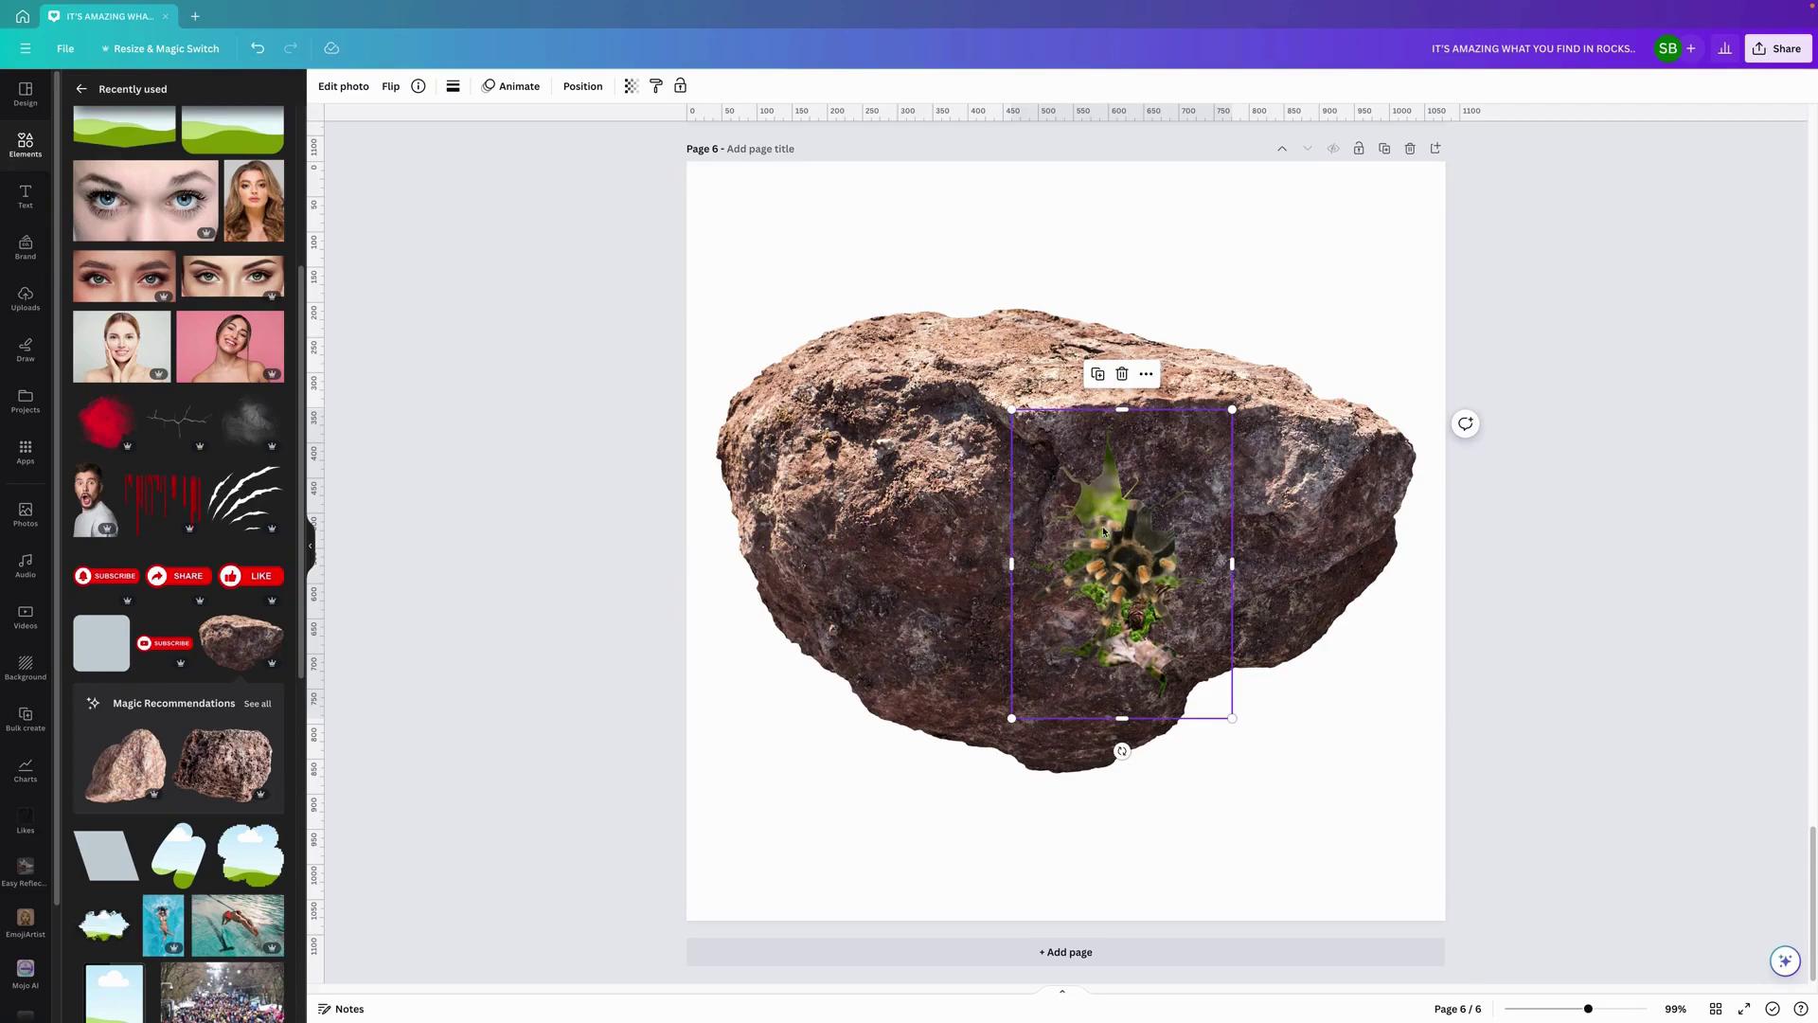
left_click_drag(1104, 531, 1120, 547)
Apply a Custom duotone to the upper crack copy, with the highlights color #58413E sampled from the rock
left_click(344, 87)
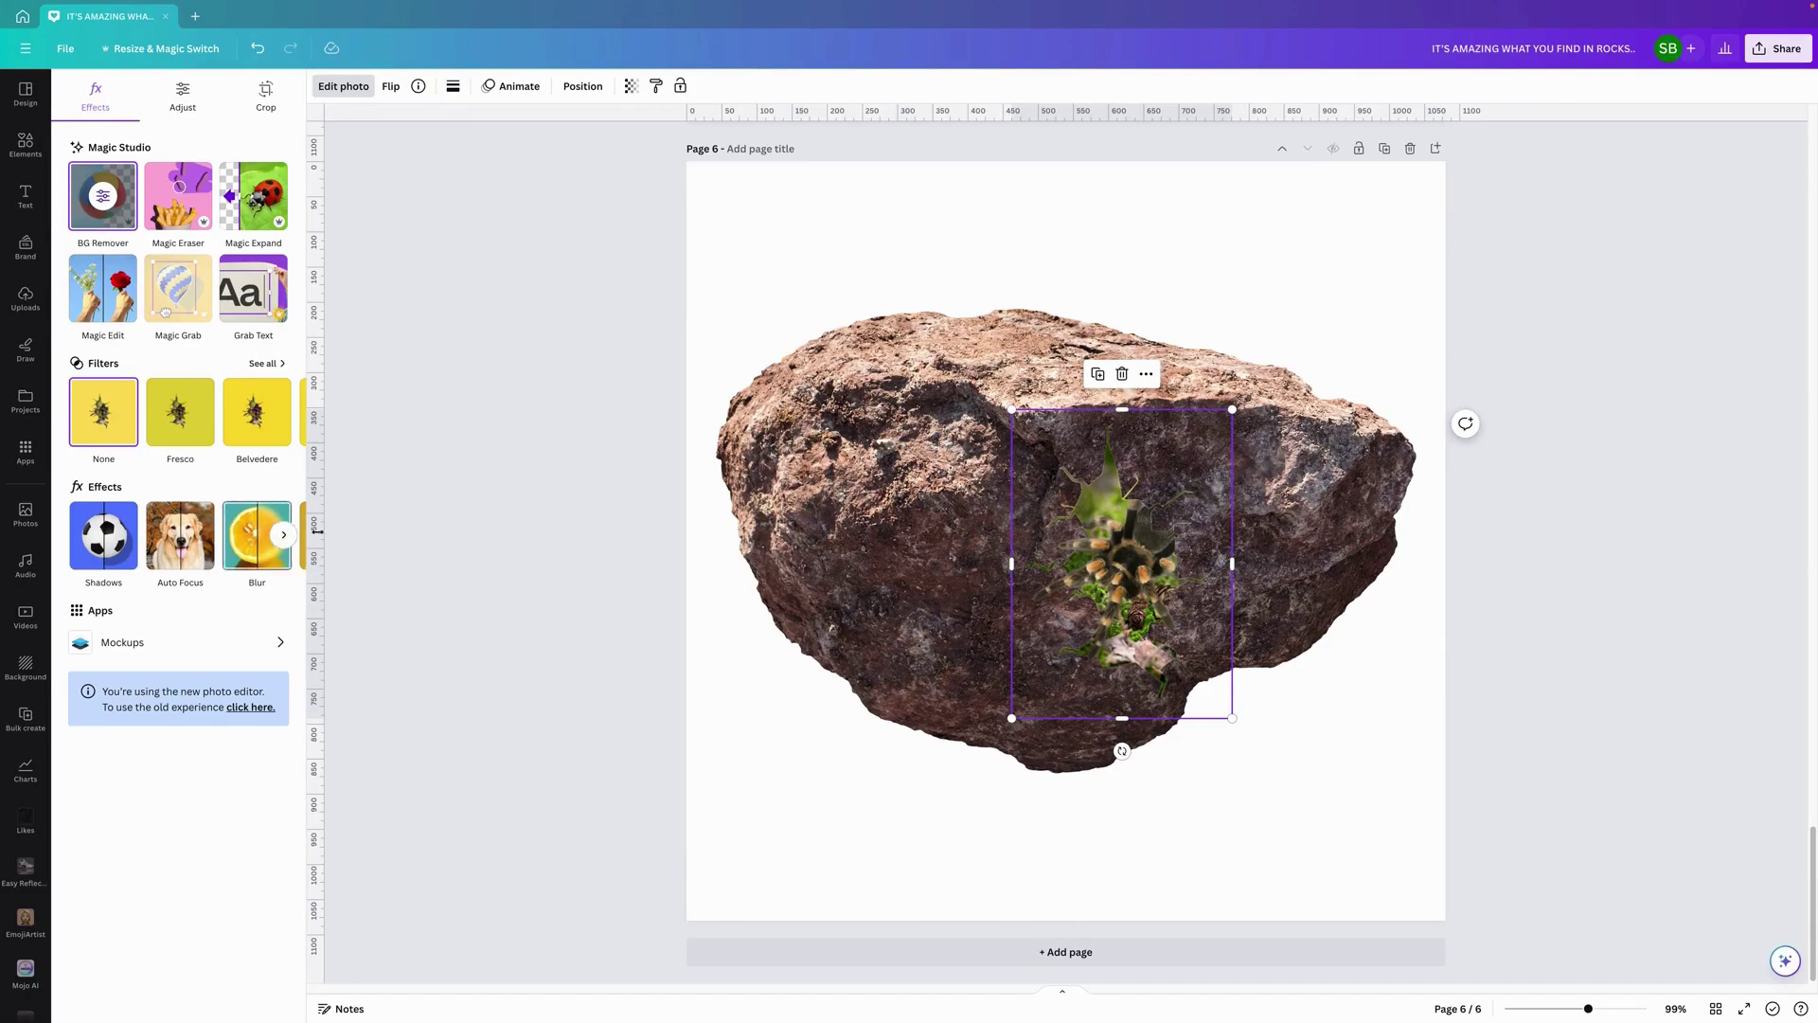
left_click(284, 534)
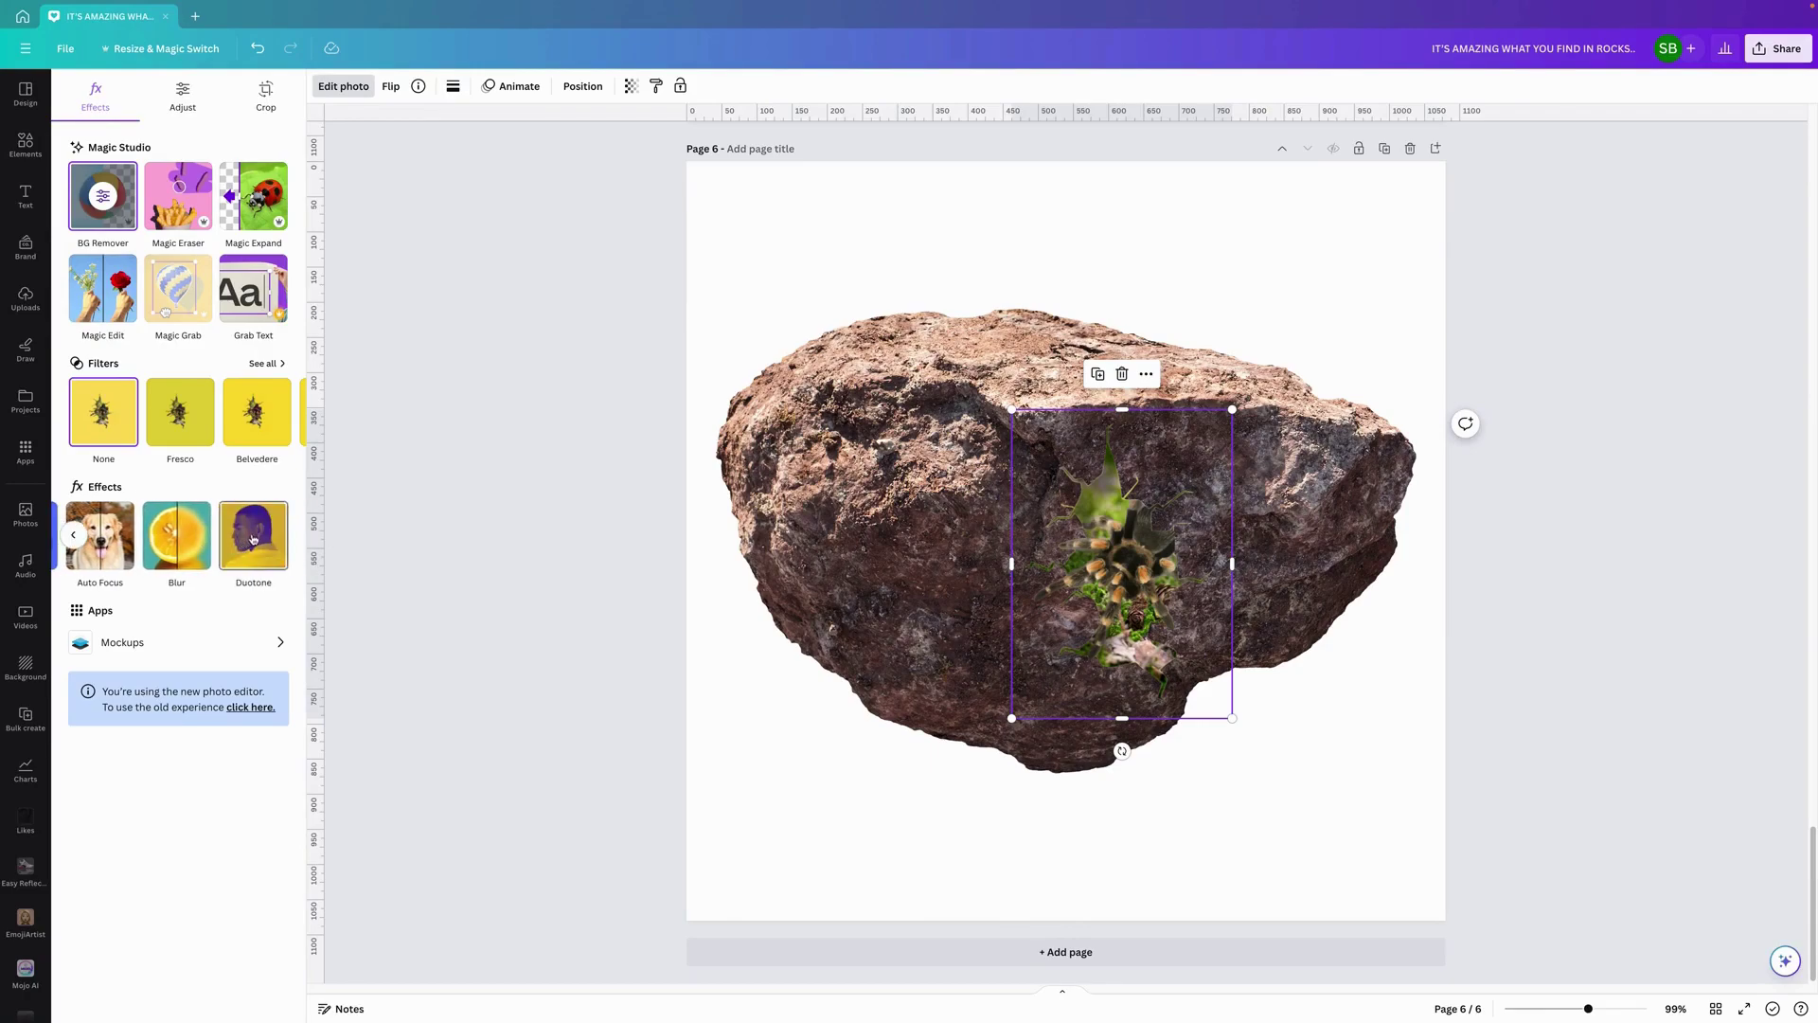
left_click(253, 539)
left_click(108, 244)
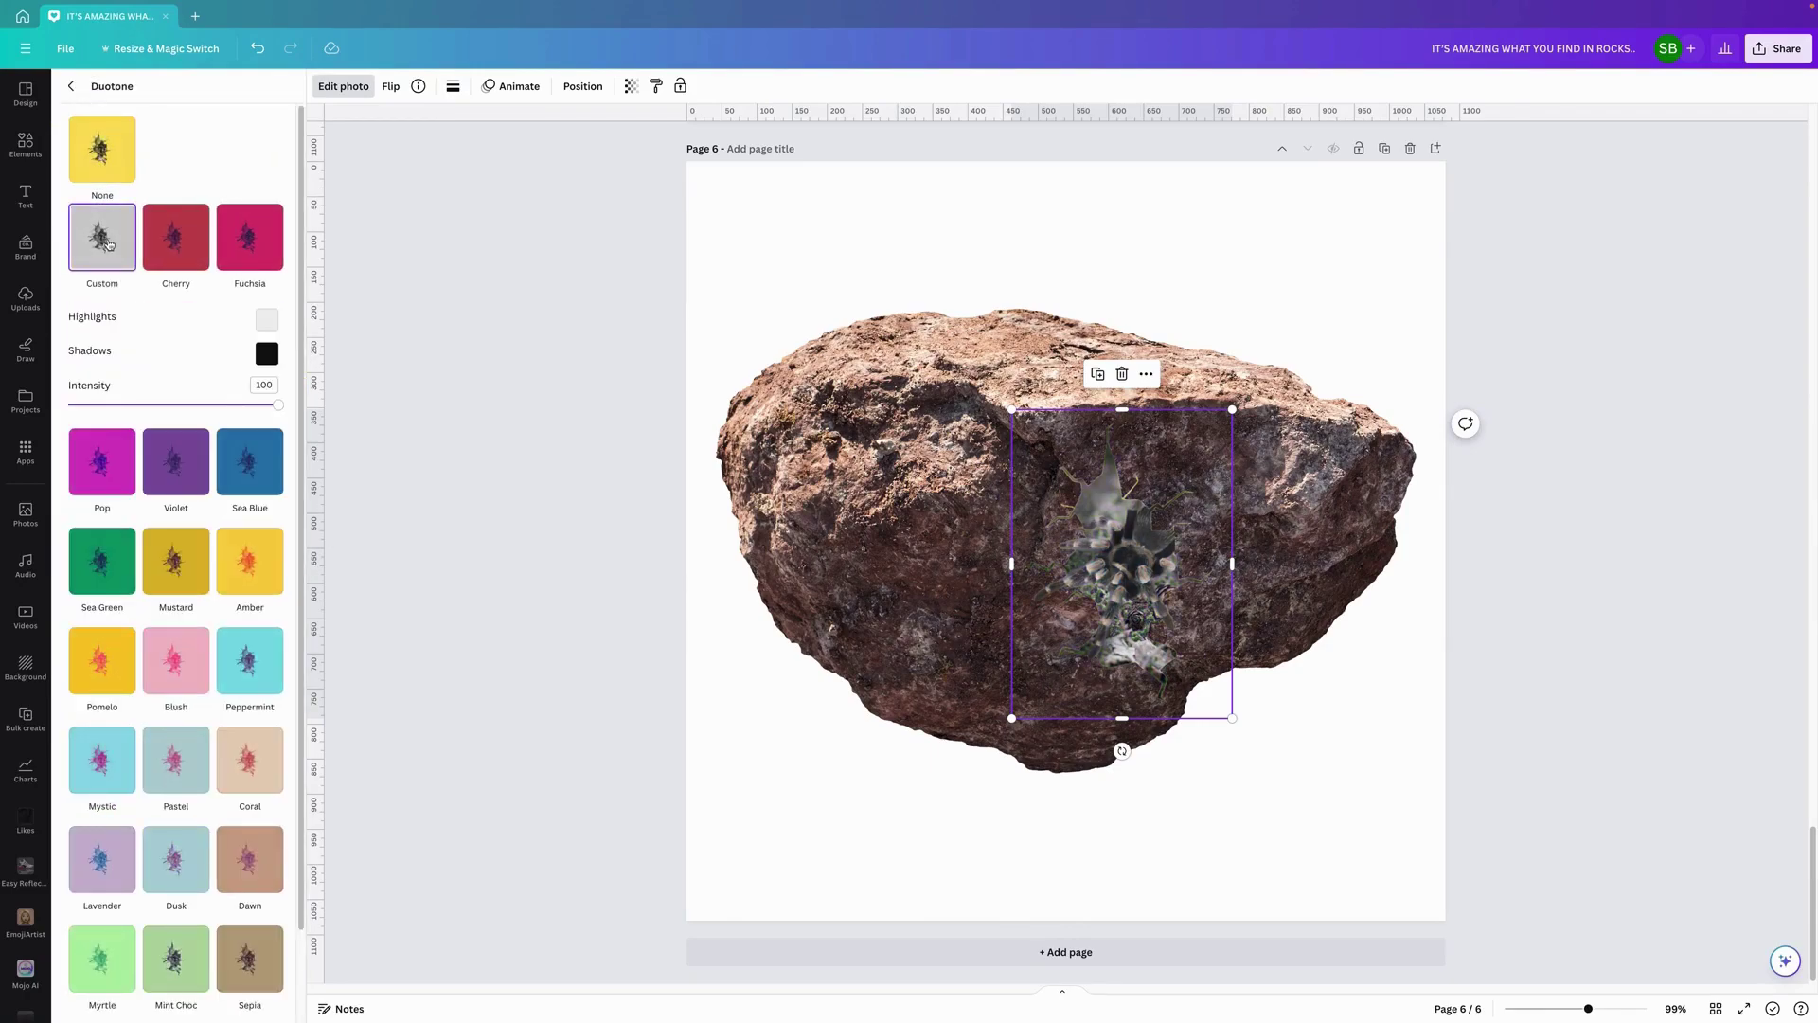
left_click(267, 322)
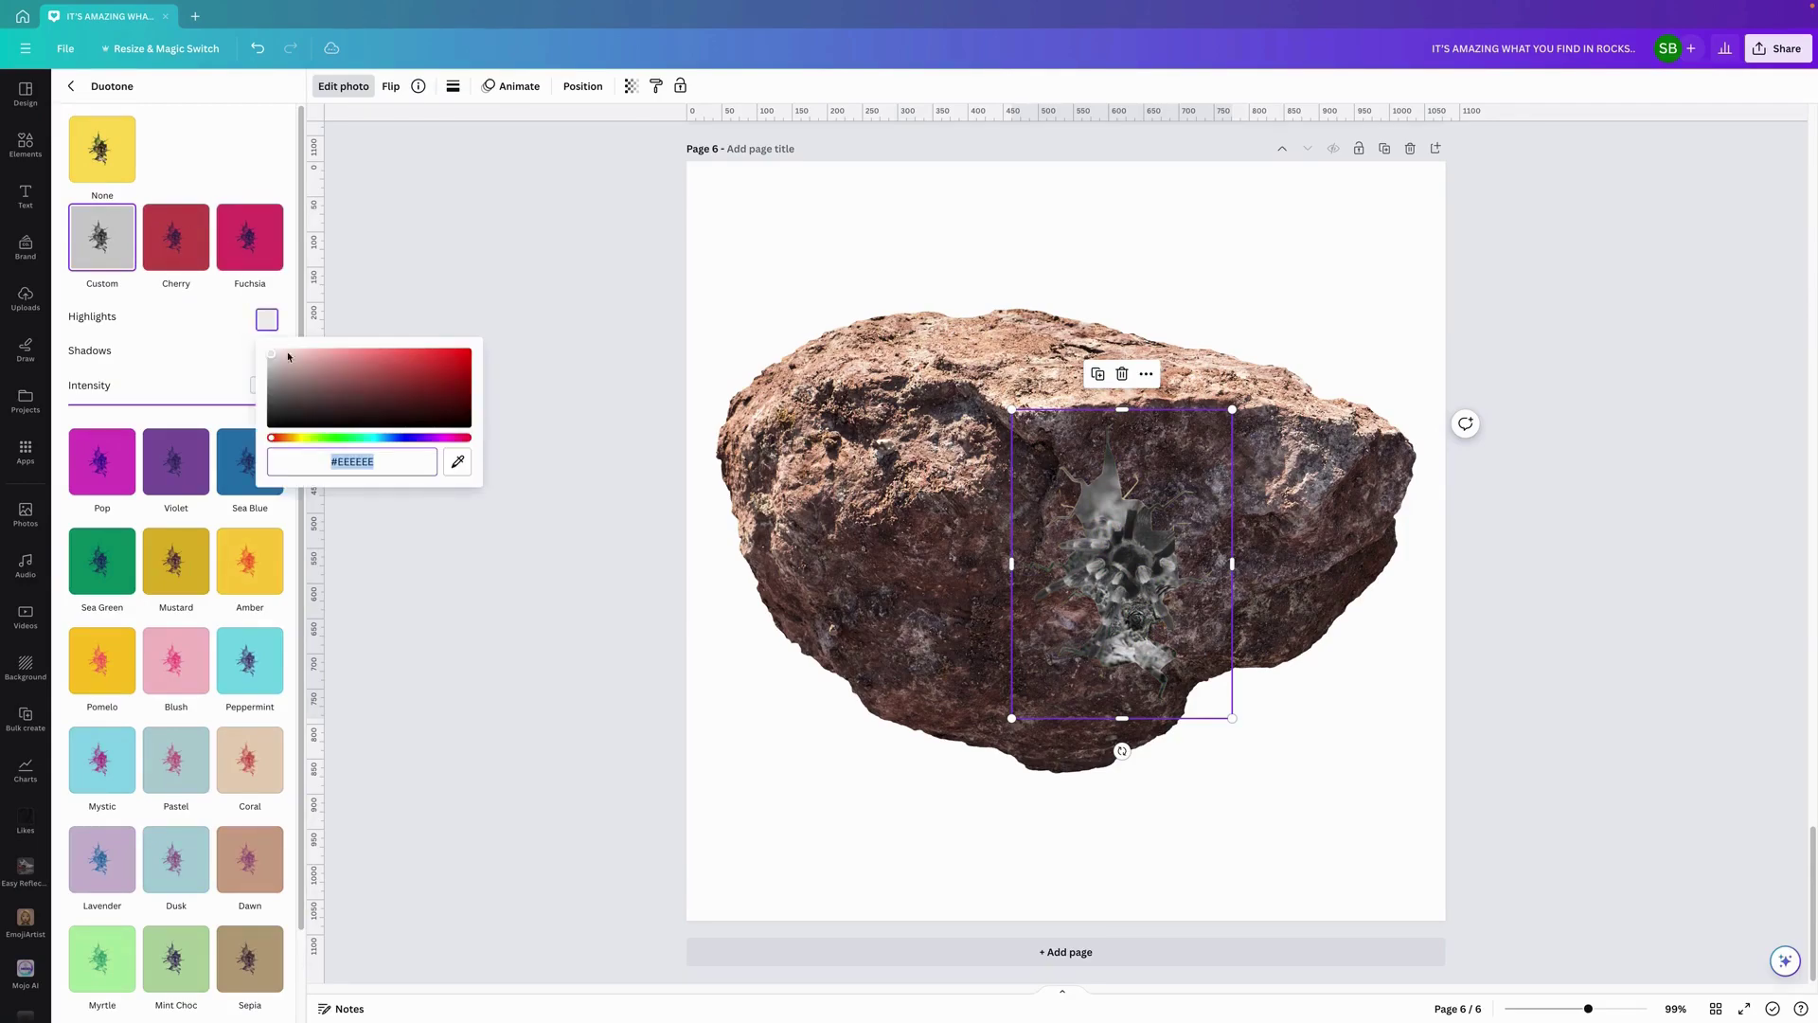
left_click(457, 461)
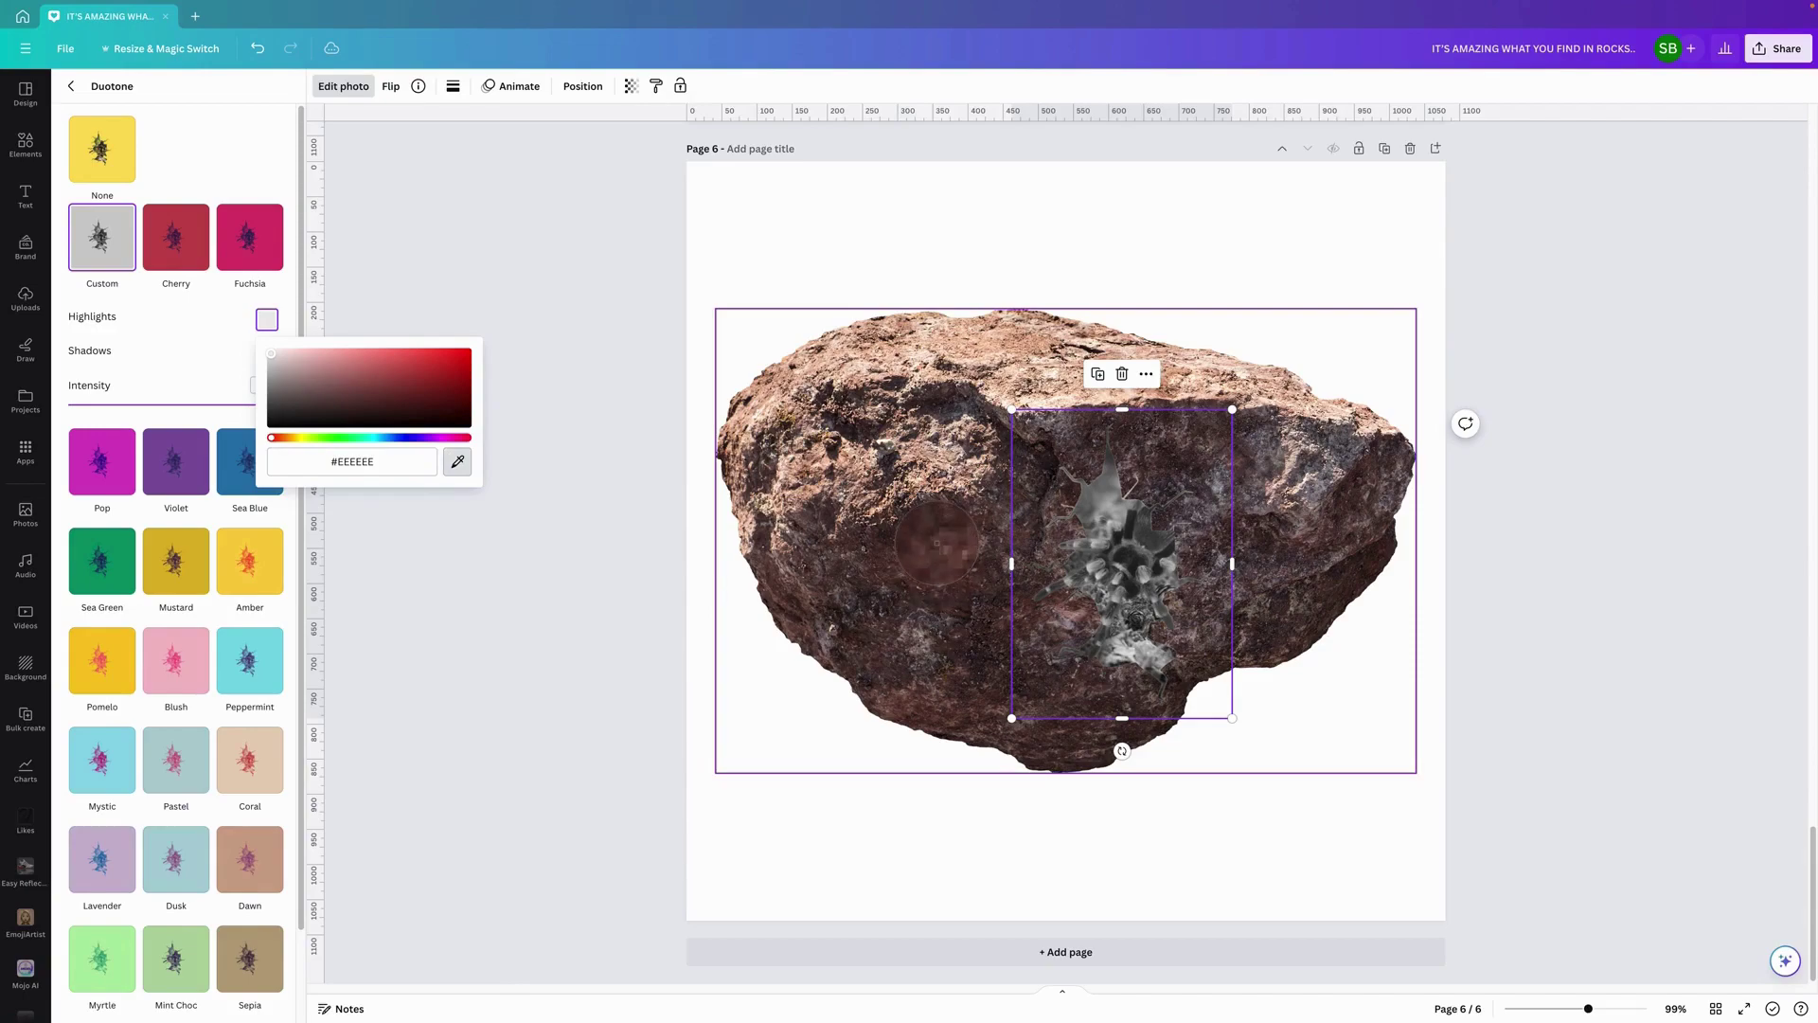
left_click(930, 541)
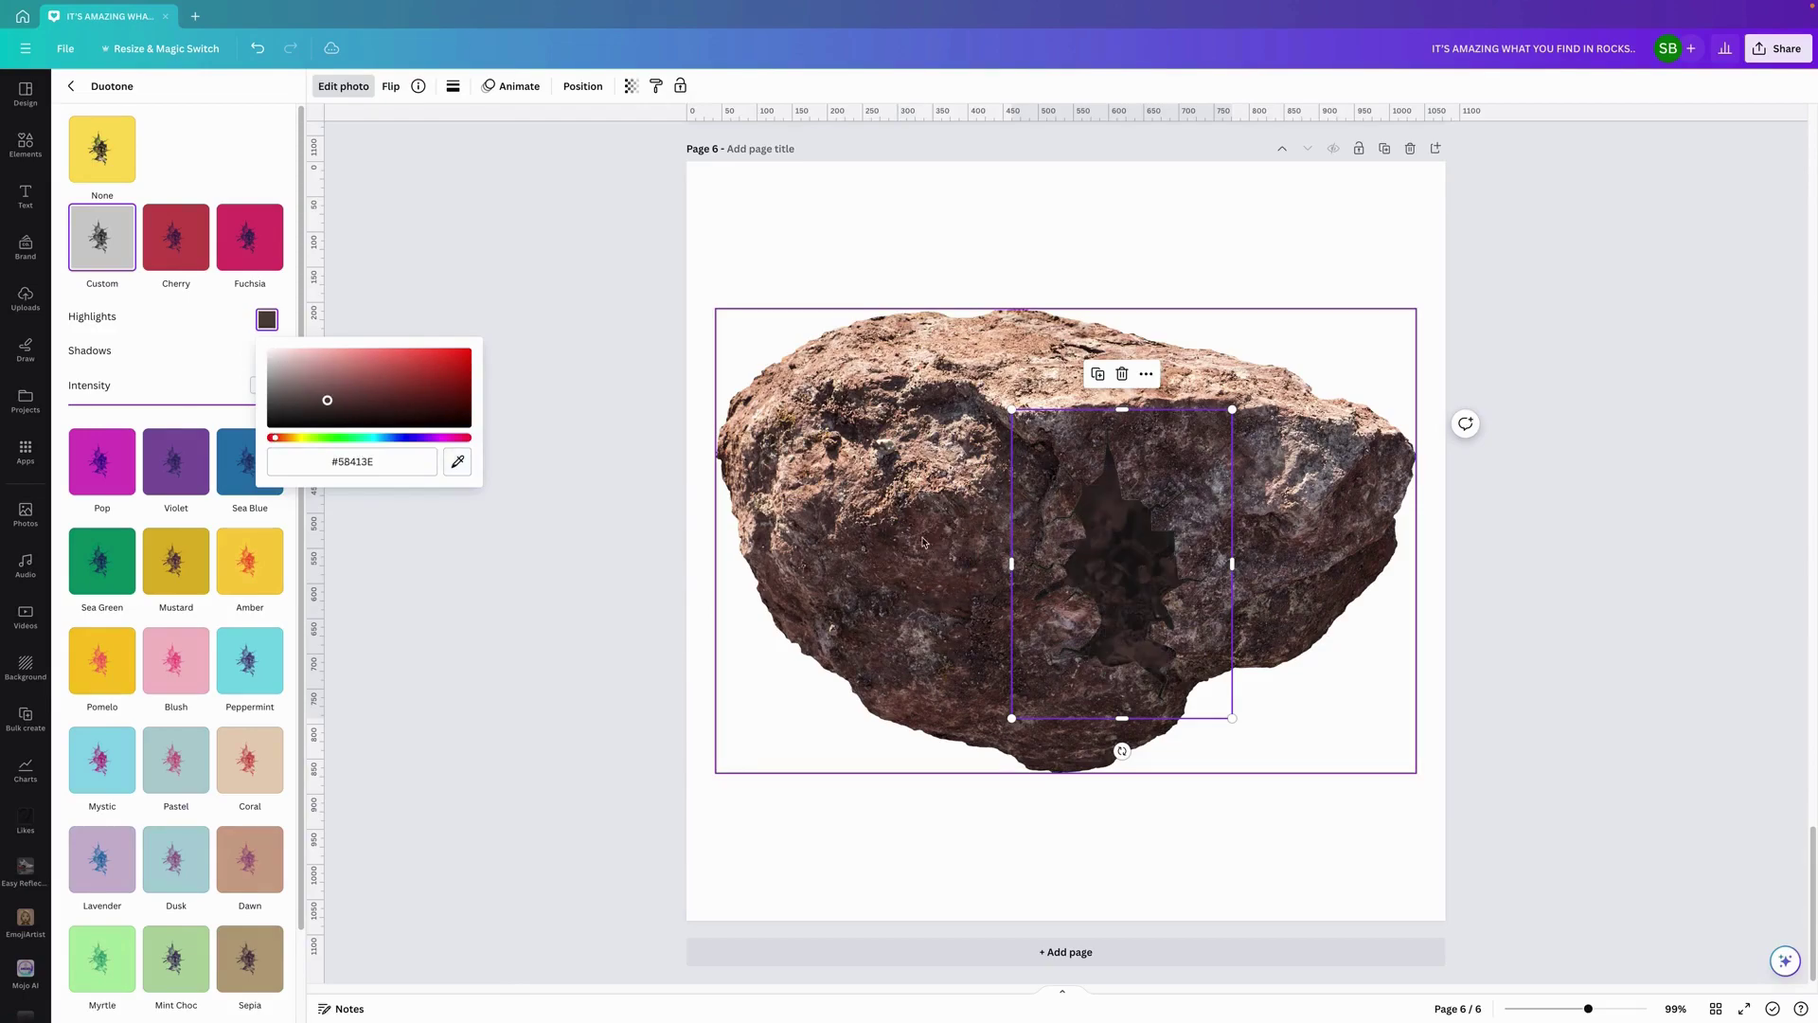
Set the duotone shadows of the crack copy to brown #533730, sampled from the rock
left_click(220, 346)
left_click(267, 353)
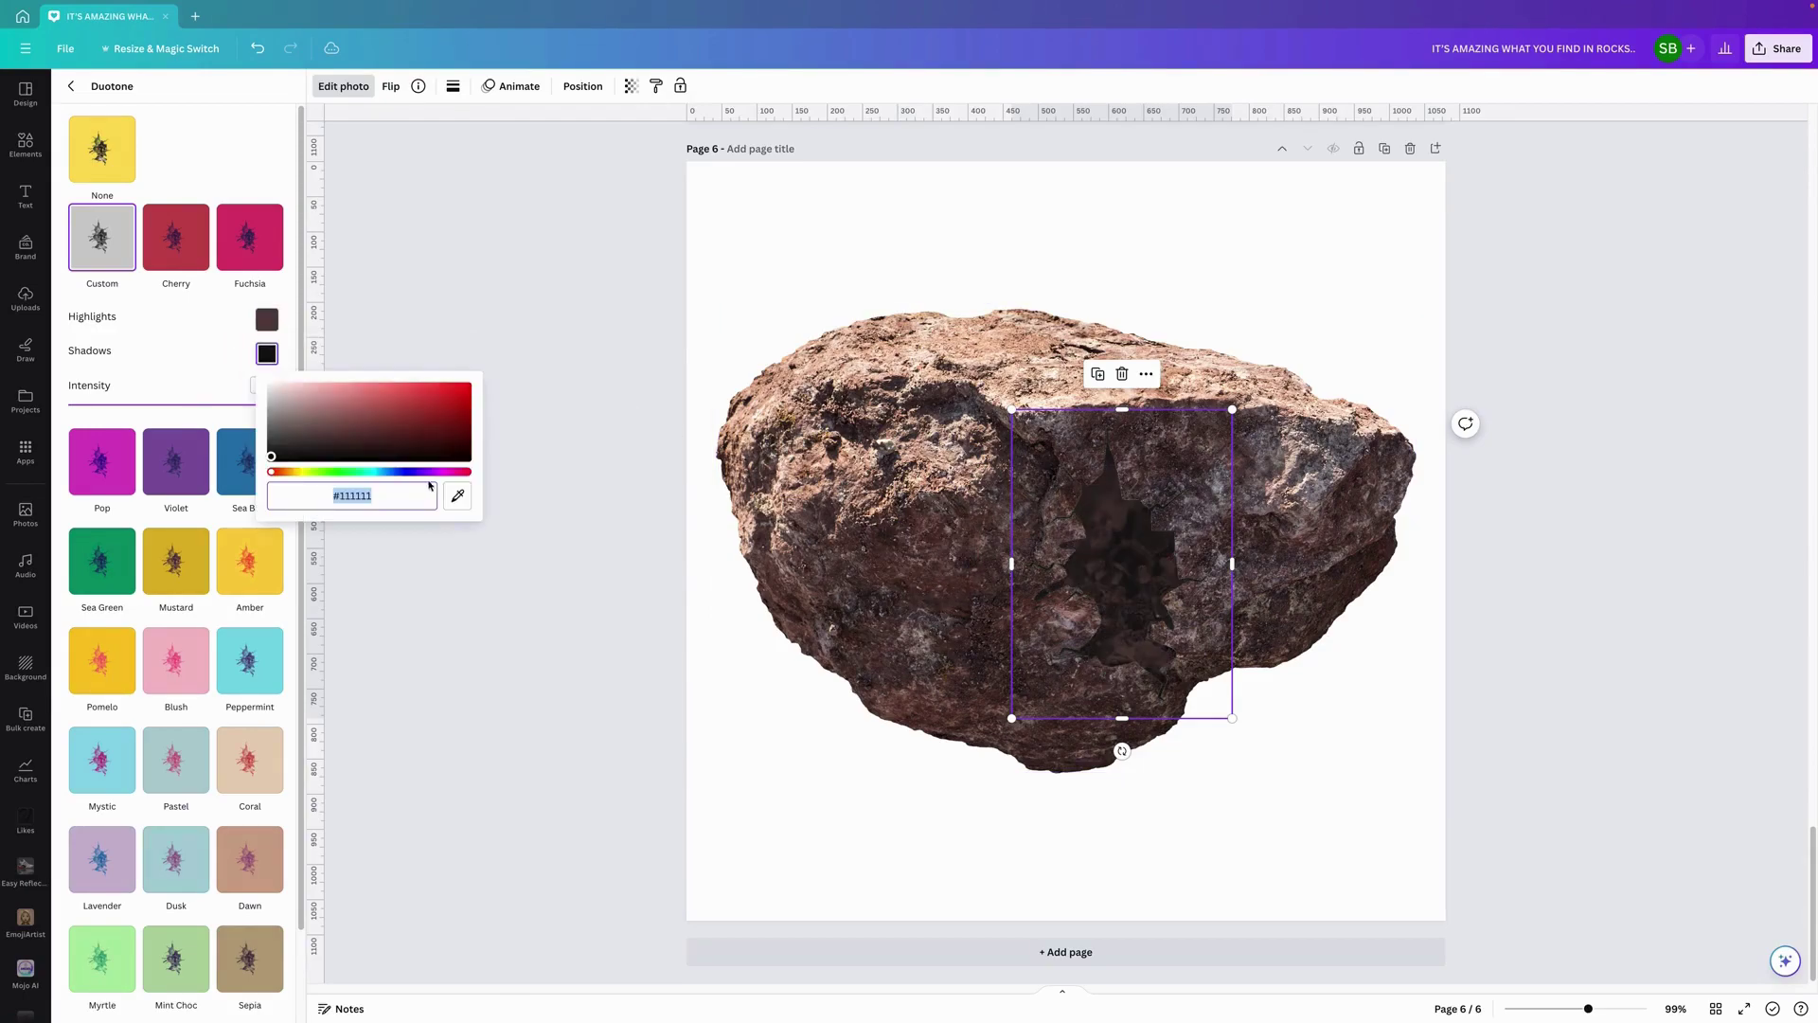
left_click(458, 495)
left_click(981, 573)
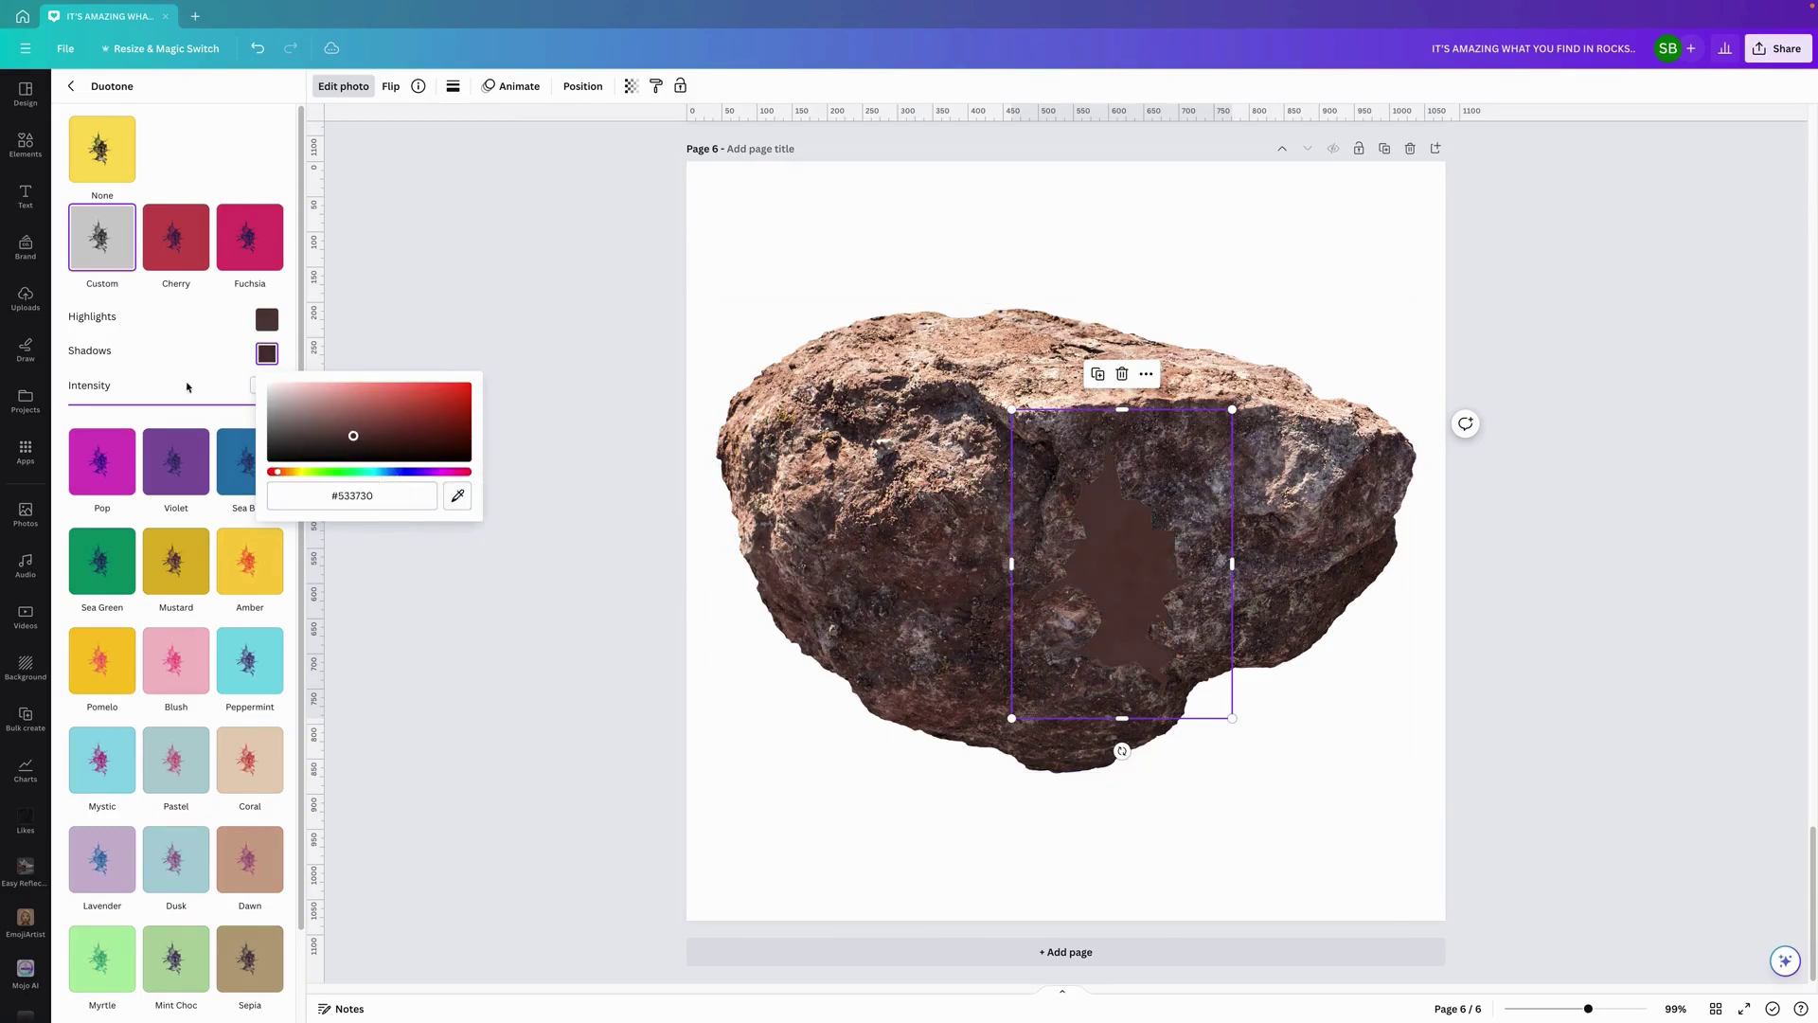
key("Escape")
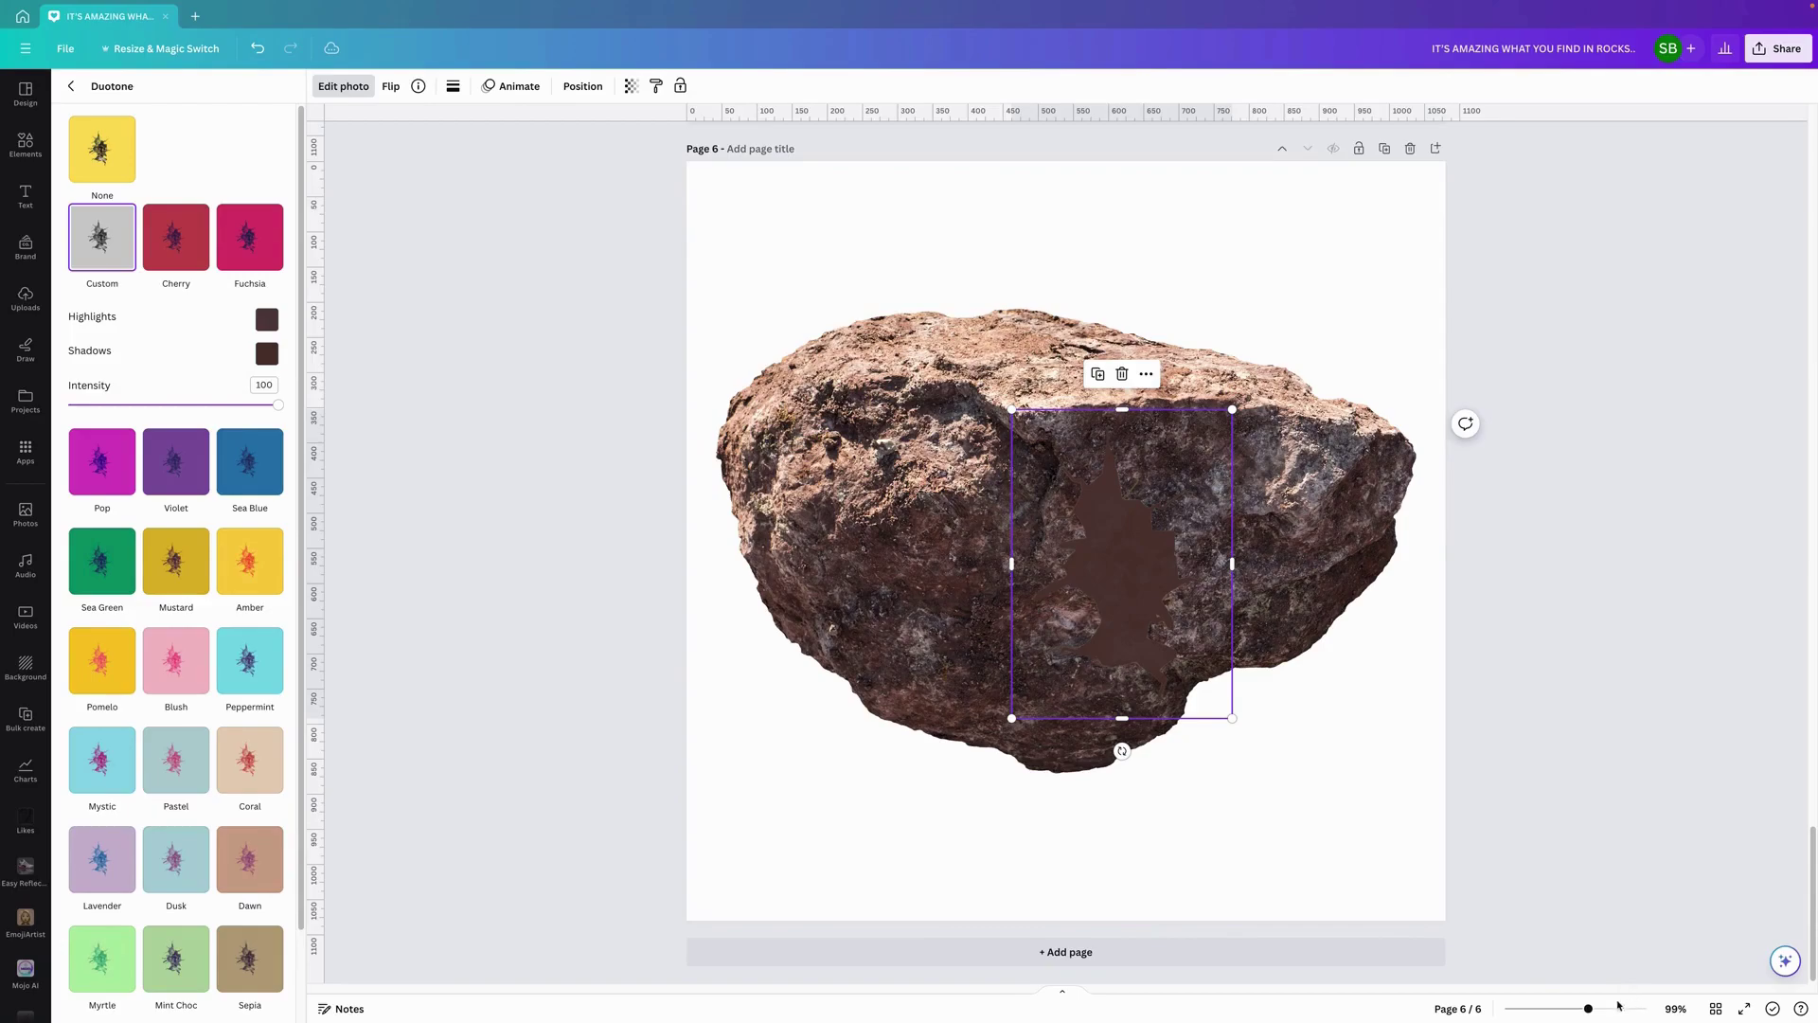
Send the brown duotone copy backward behind the full-color crack cutout and nudge the full-color cutout slightly to the right
left_click_drag(1590, 1011, 1617, 1011)
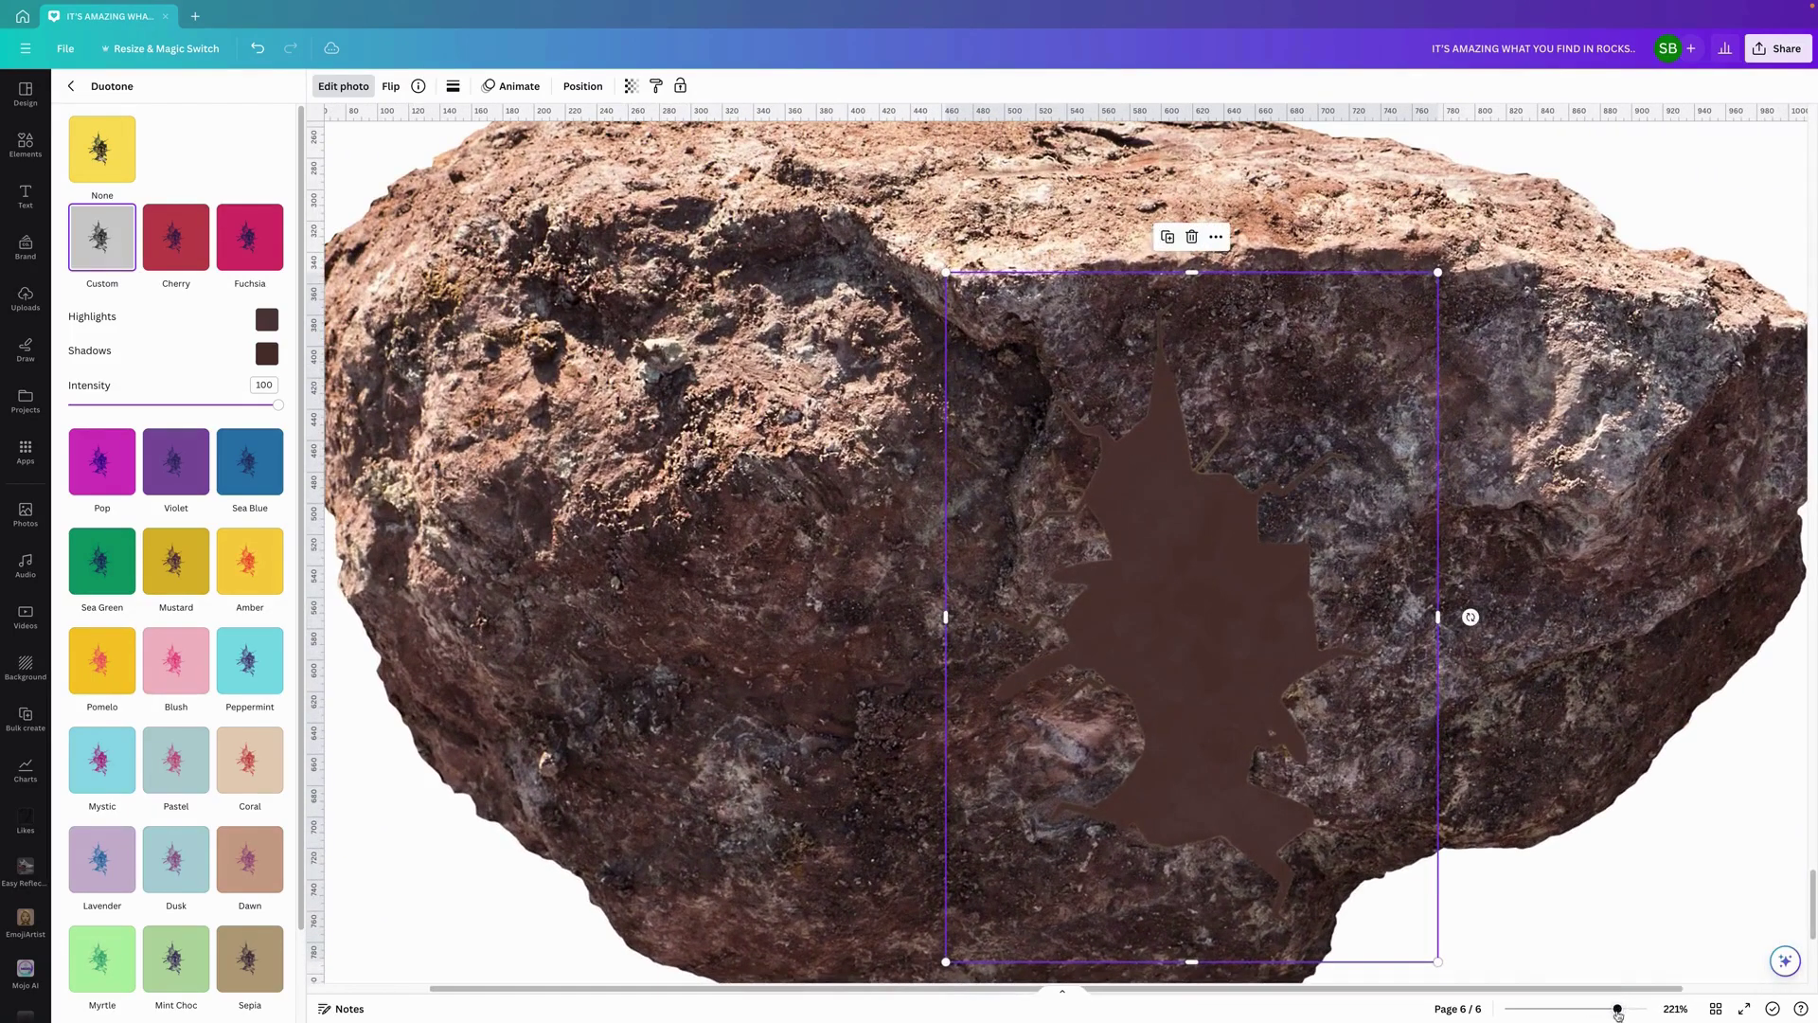
right_click(1162, 575)
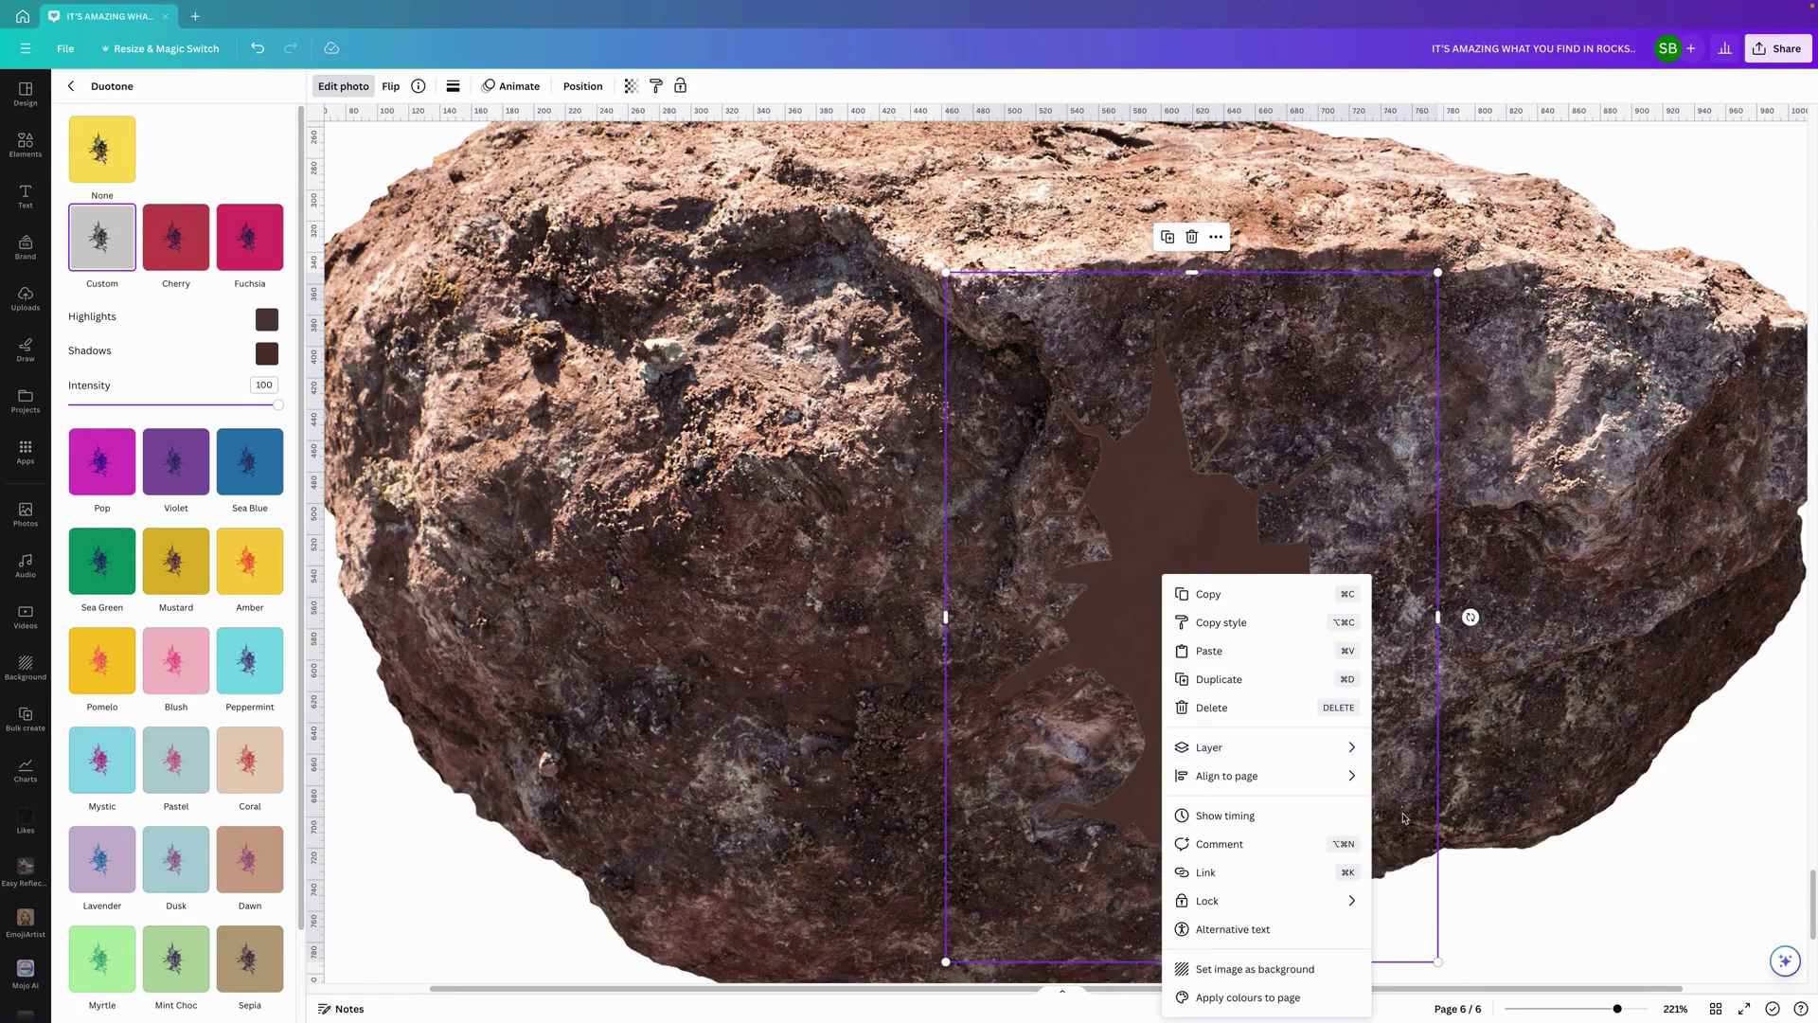
mouse_move(1310, 751)
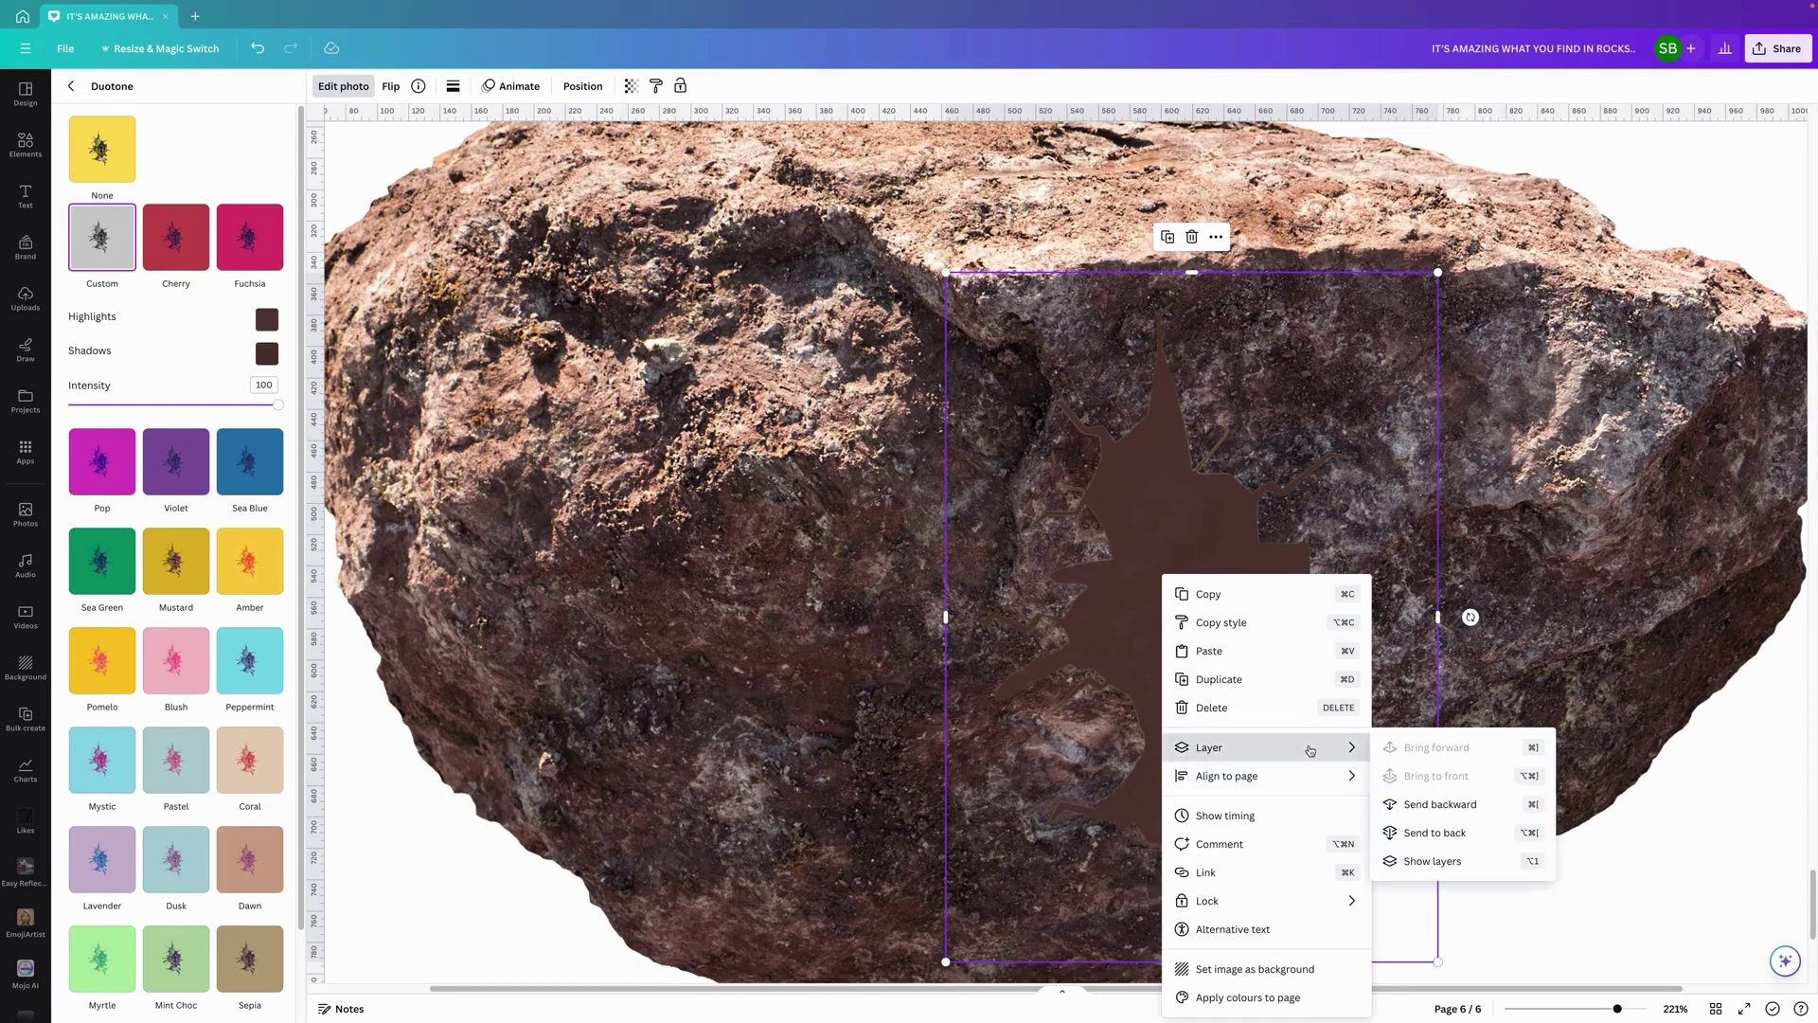
left_click(1439, 804)
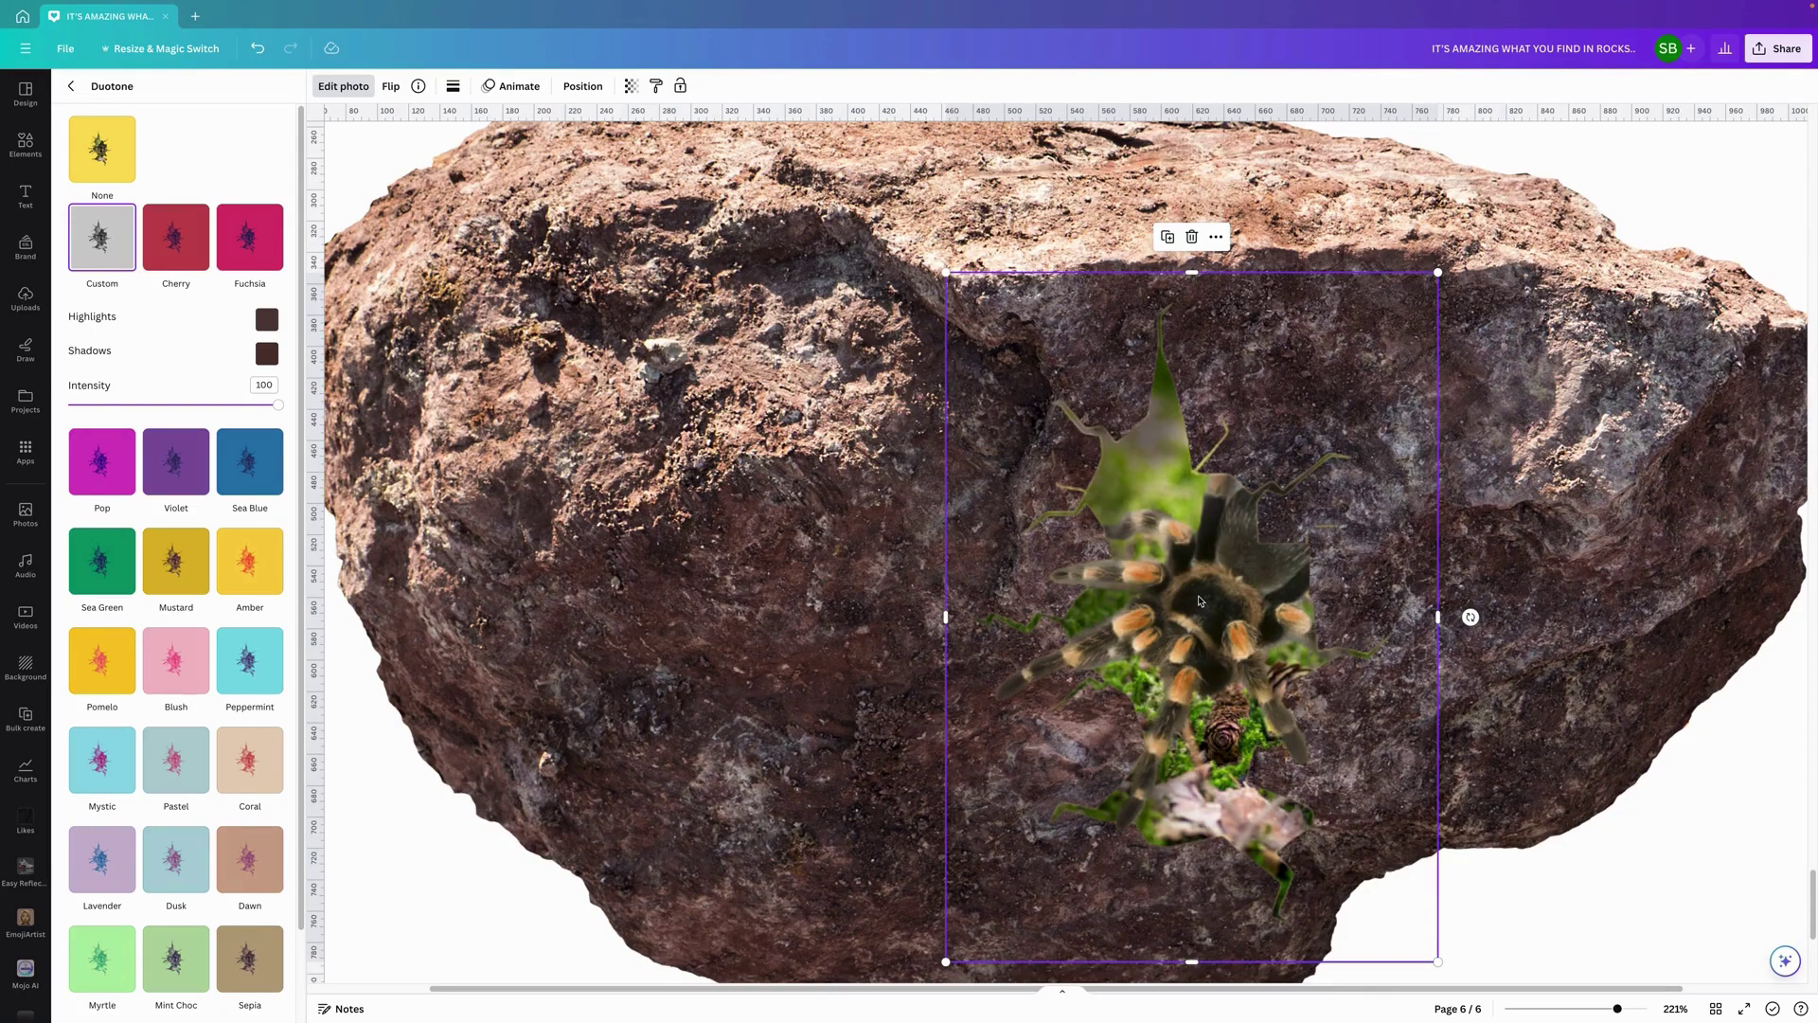
key("ctrl+z")
left_click_drag(1193, 596, 1204, 595)
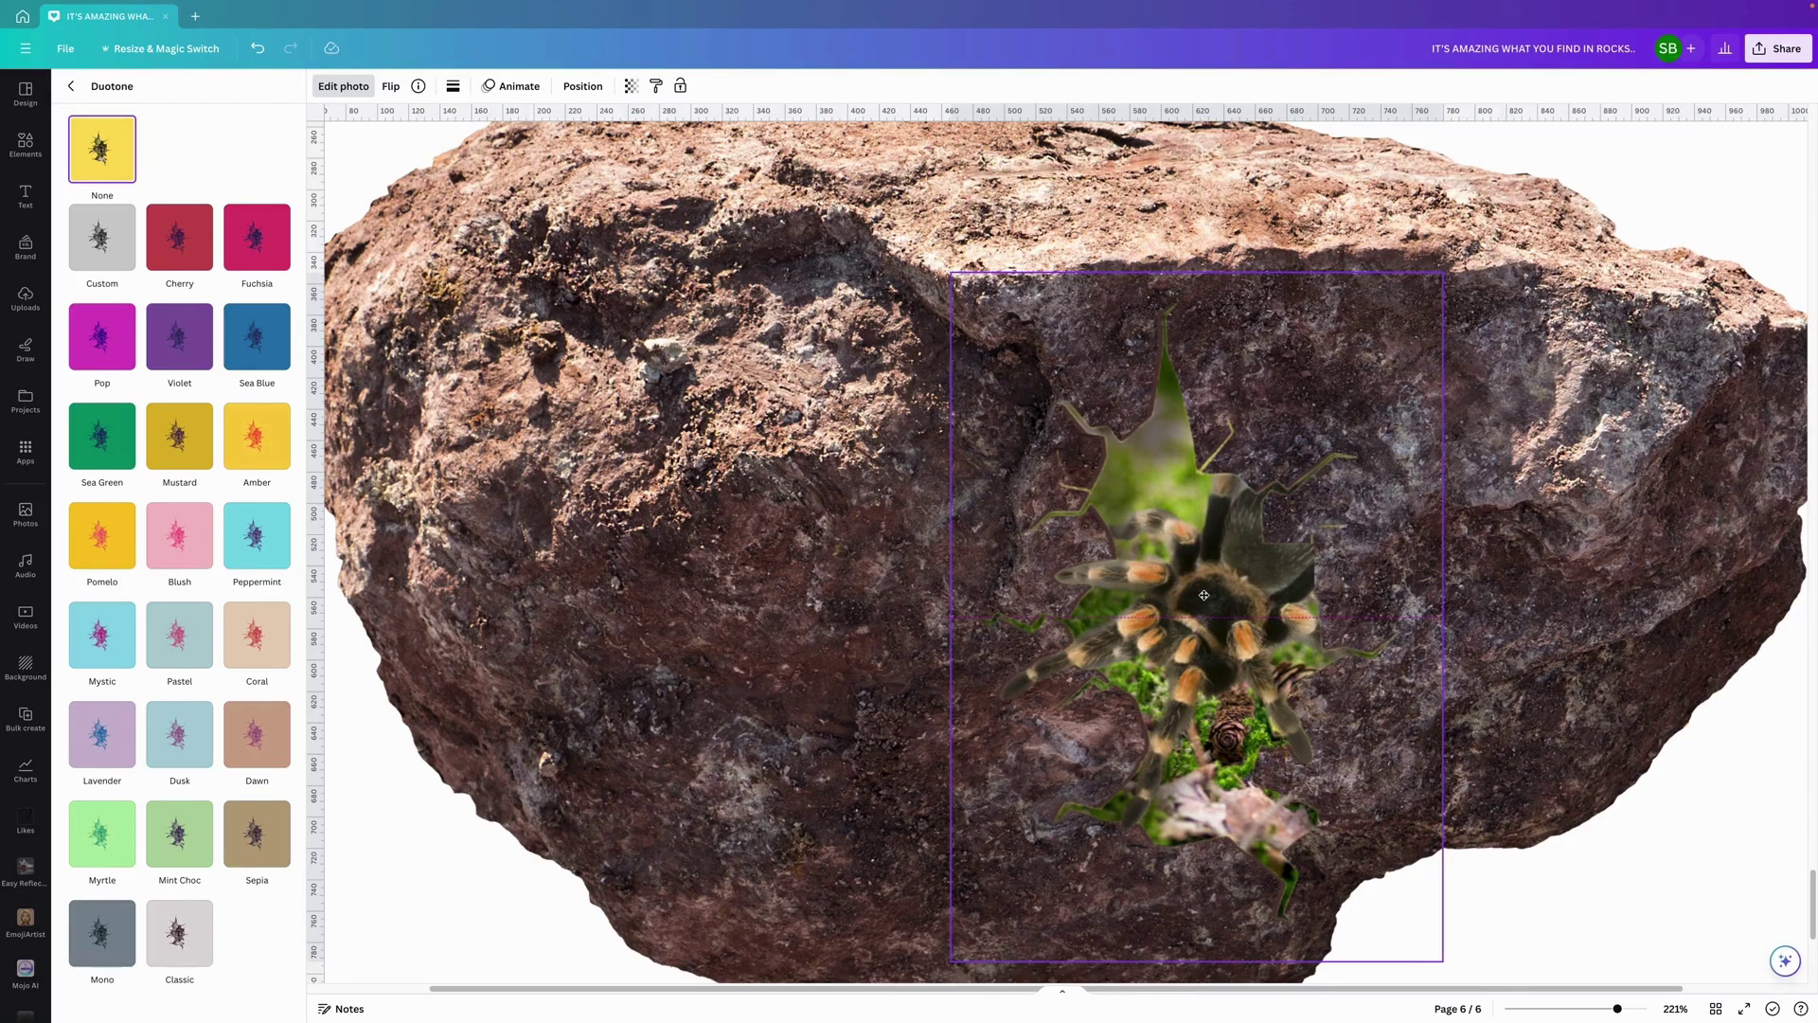
left_click_drag(1203, 595, 1204, 596)
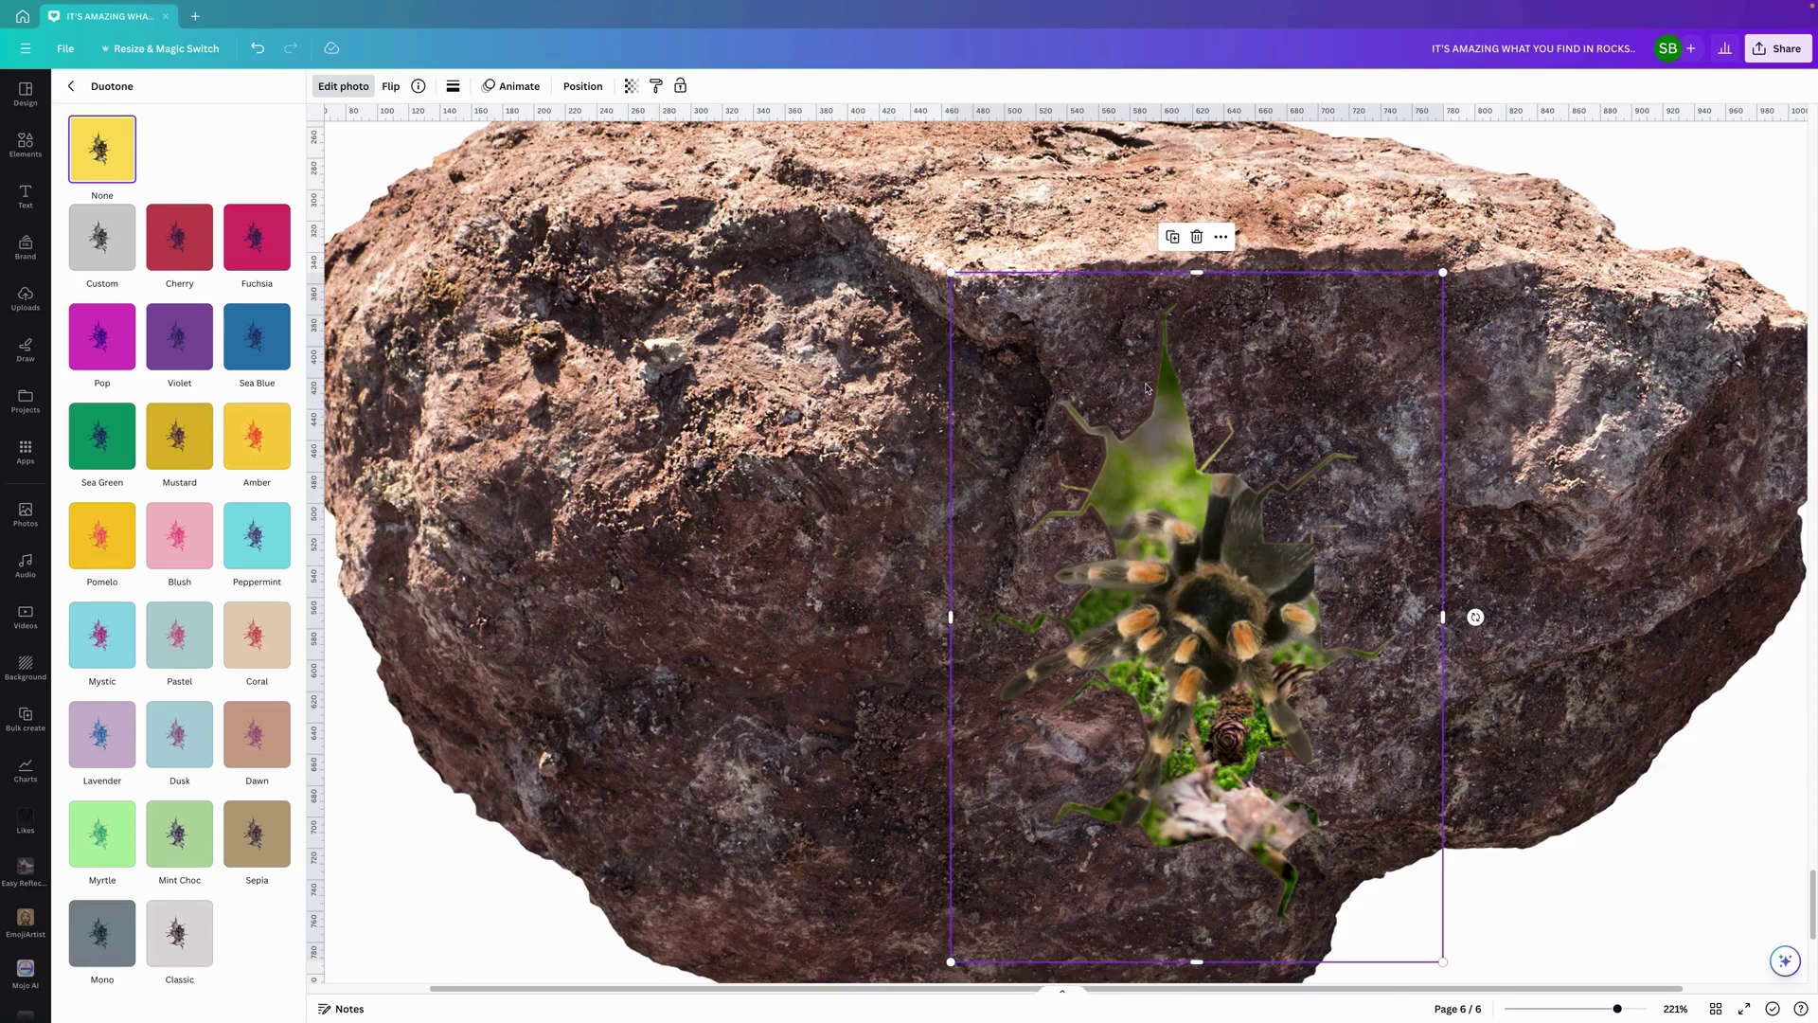
Select the brown copy through the layer list and change its duotone highlights to #1A0F0D, sampled from a dark spot on the rock
right_click(1143, 516)
mouse_move(1198, 684)
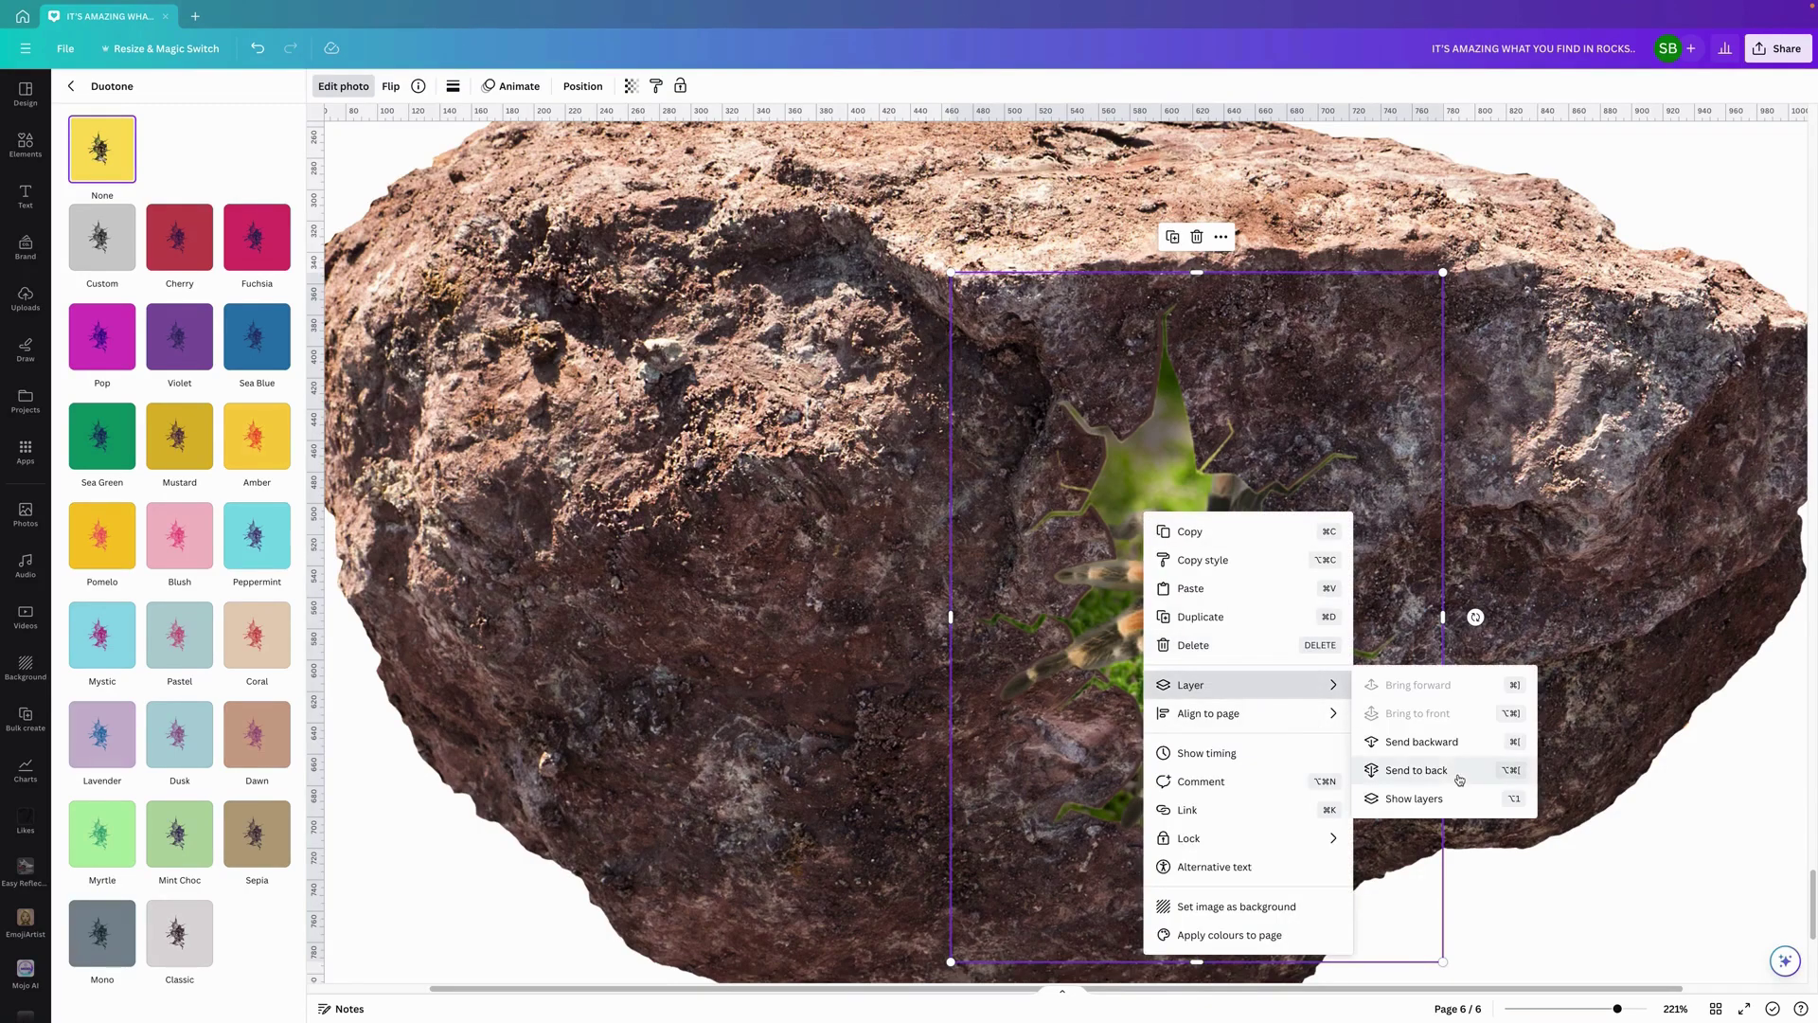
left_click(1420, 798)
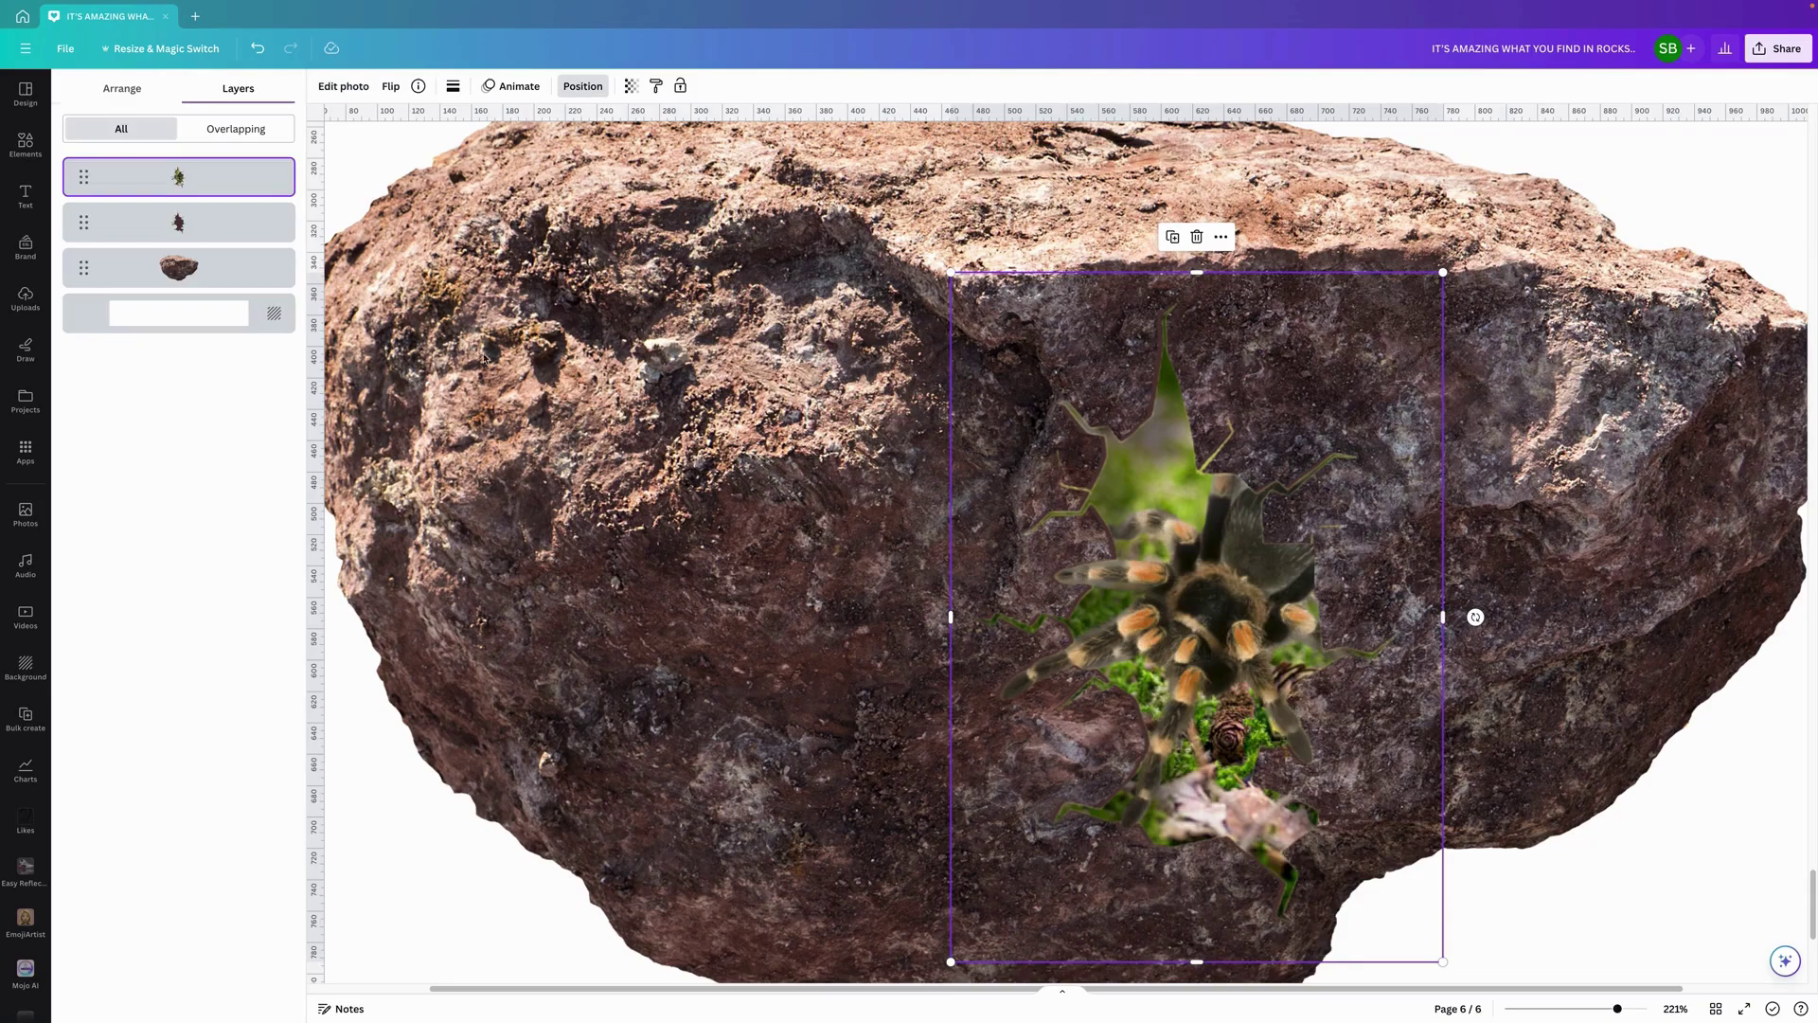
left_click(246, 210)
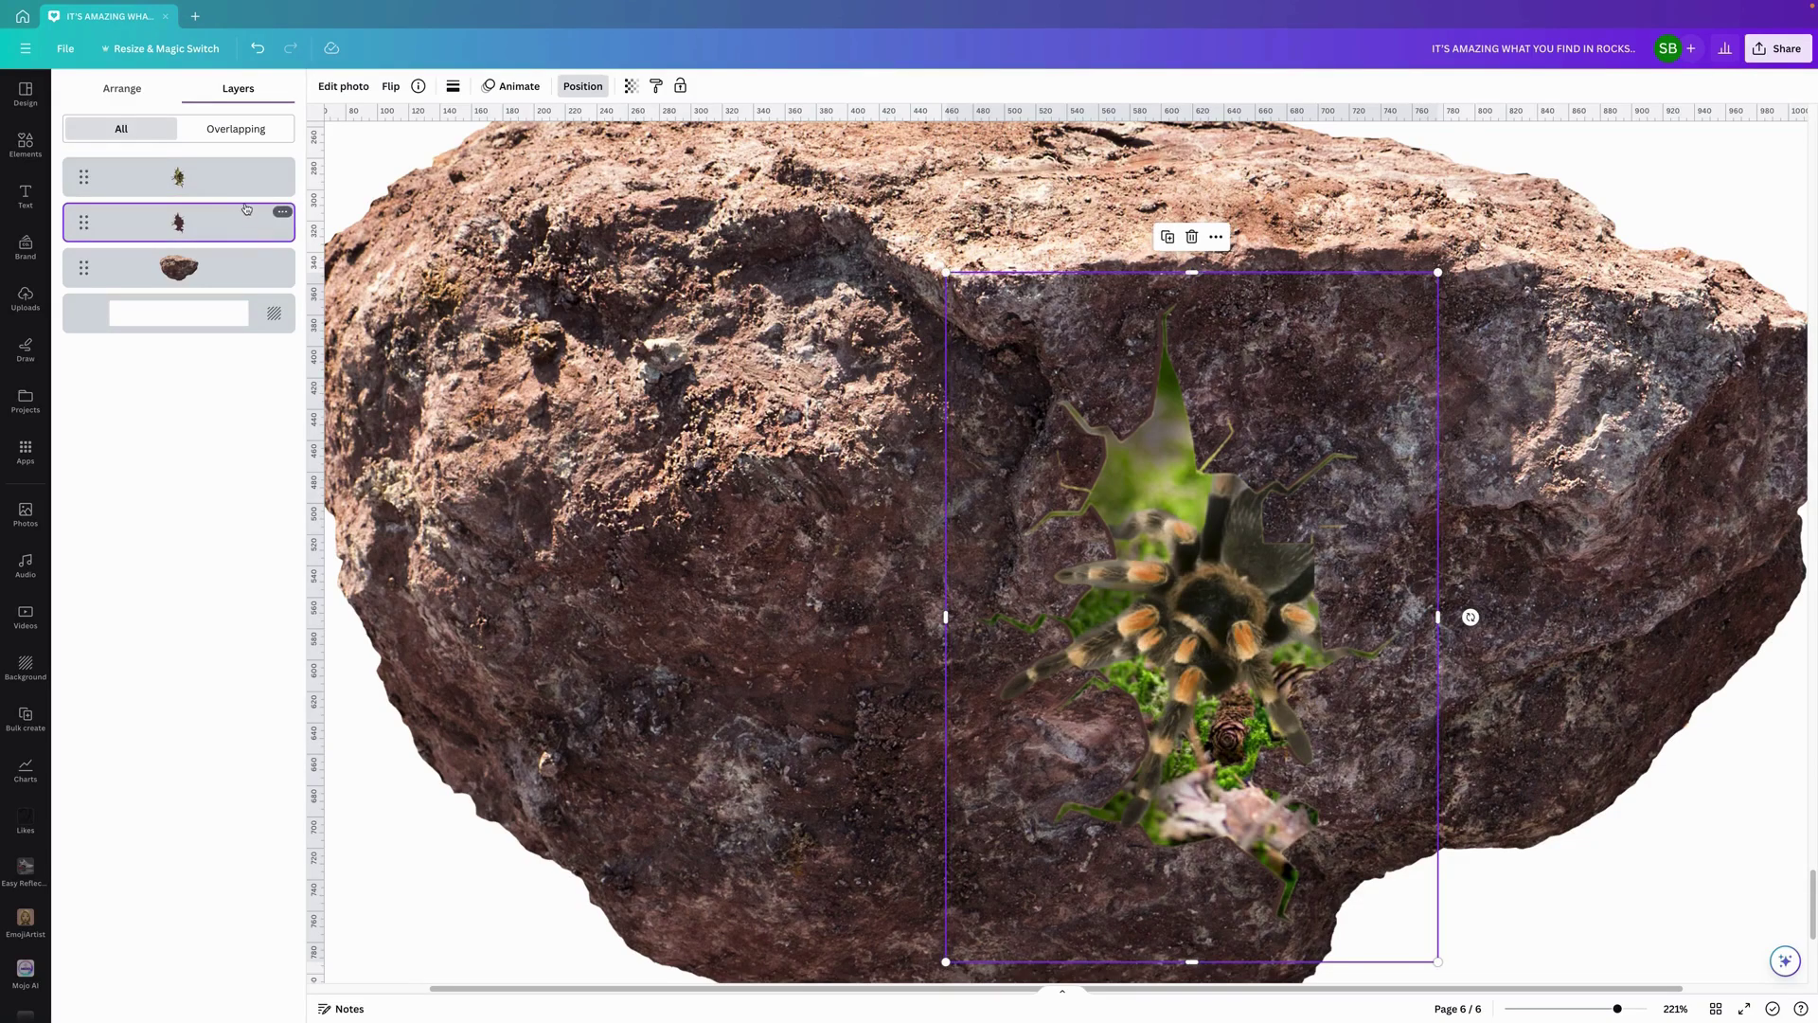
left_click(343, 86)
left_click(242, 523)
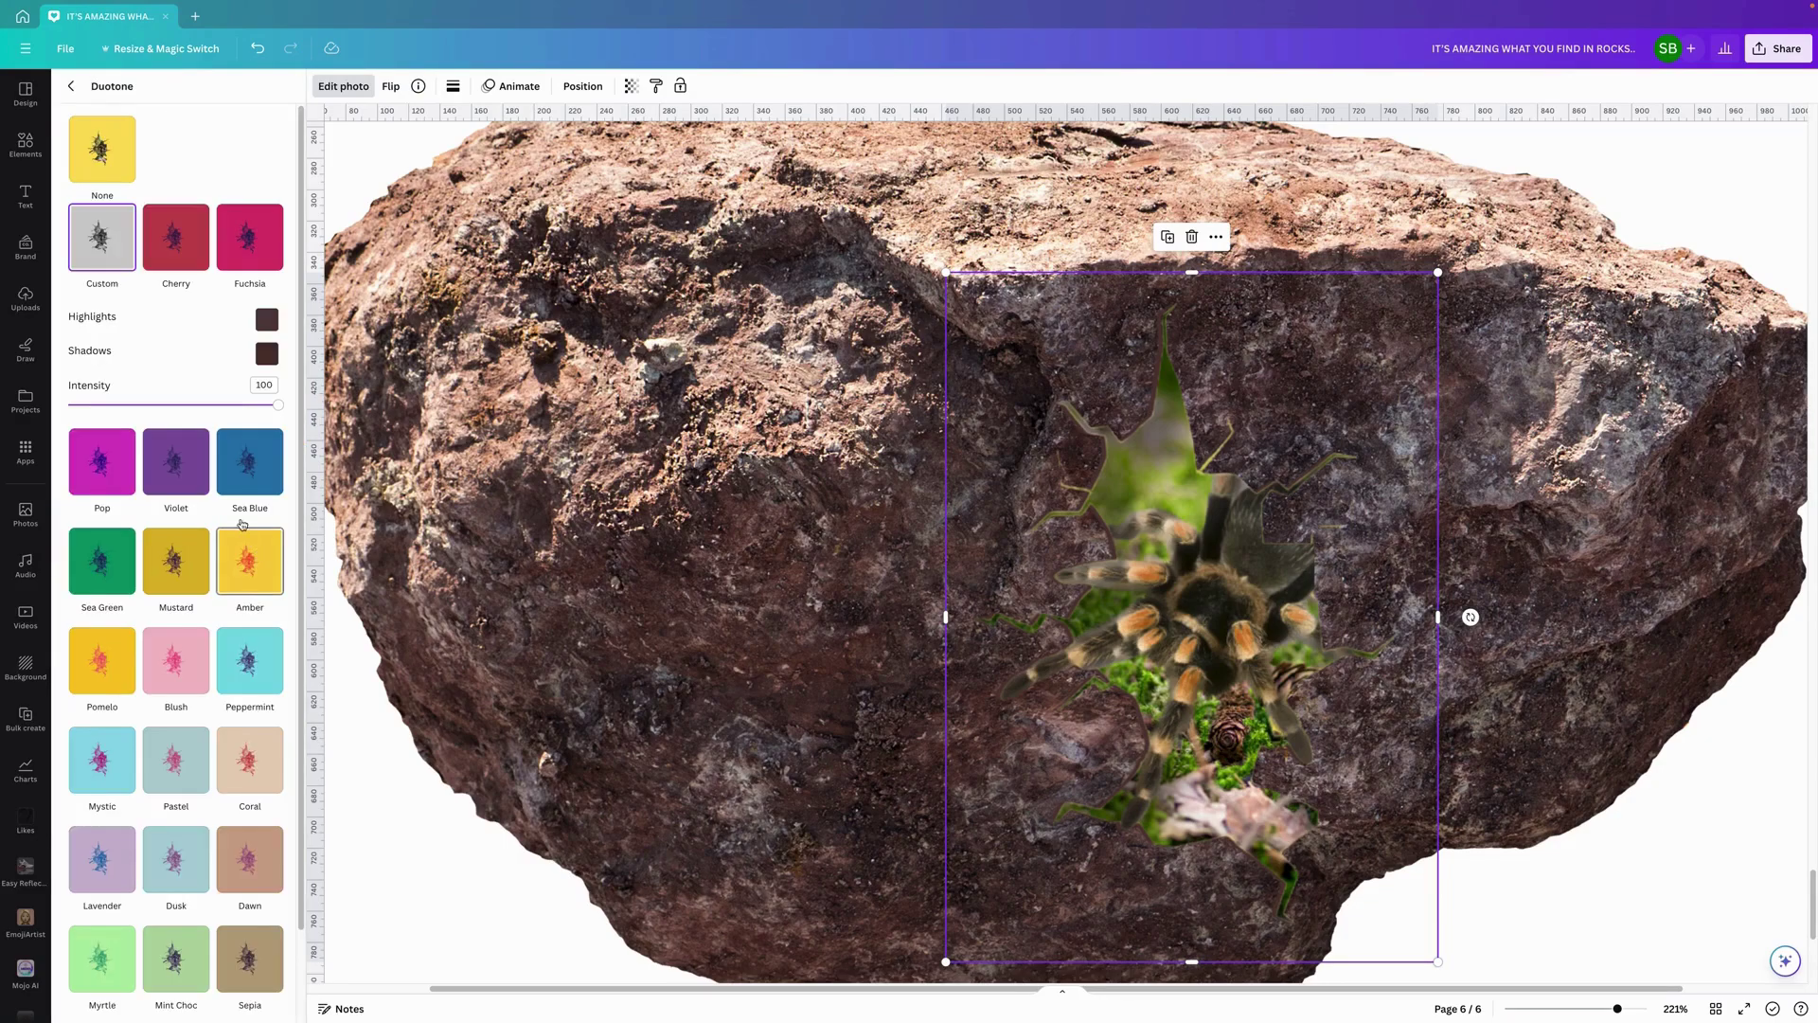
left_click(267, 319)
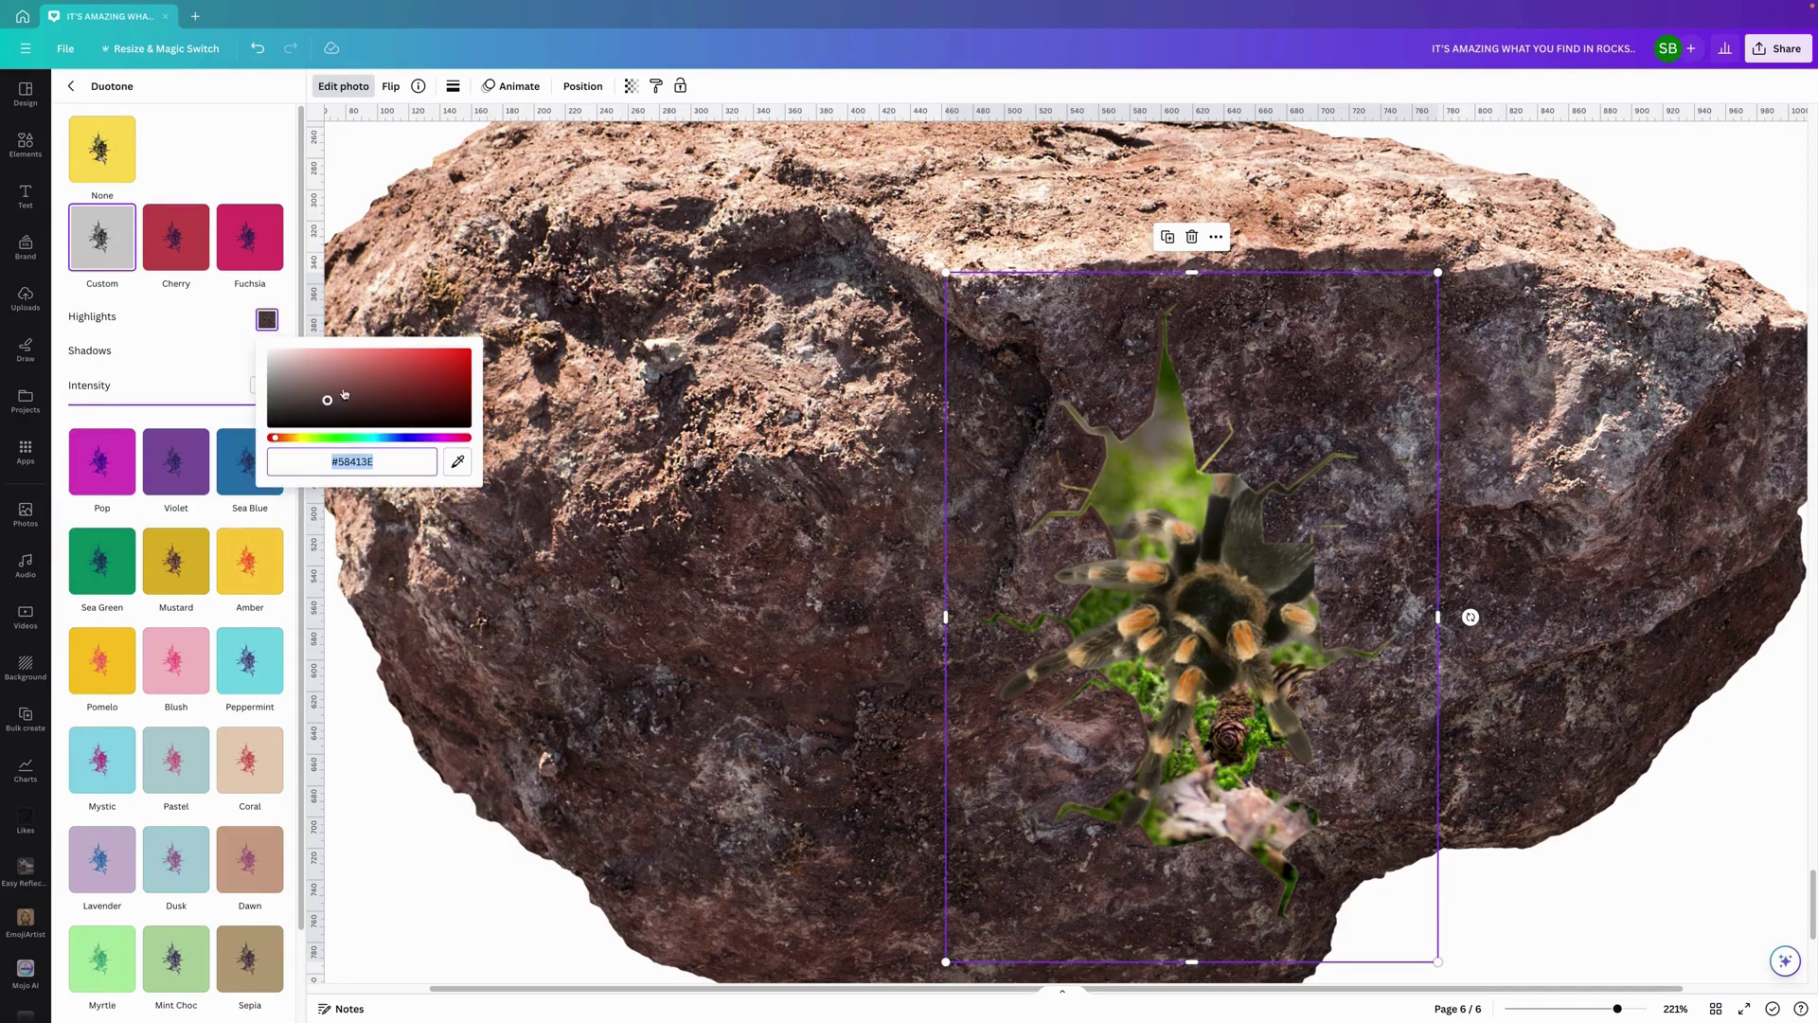
left_click(459, 462)
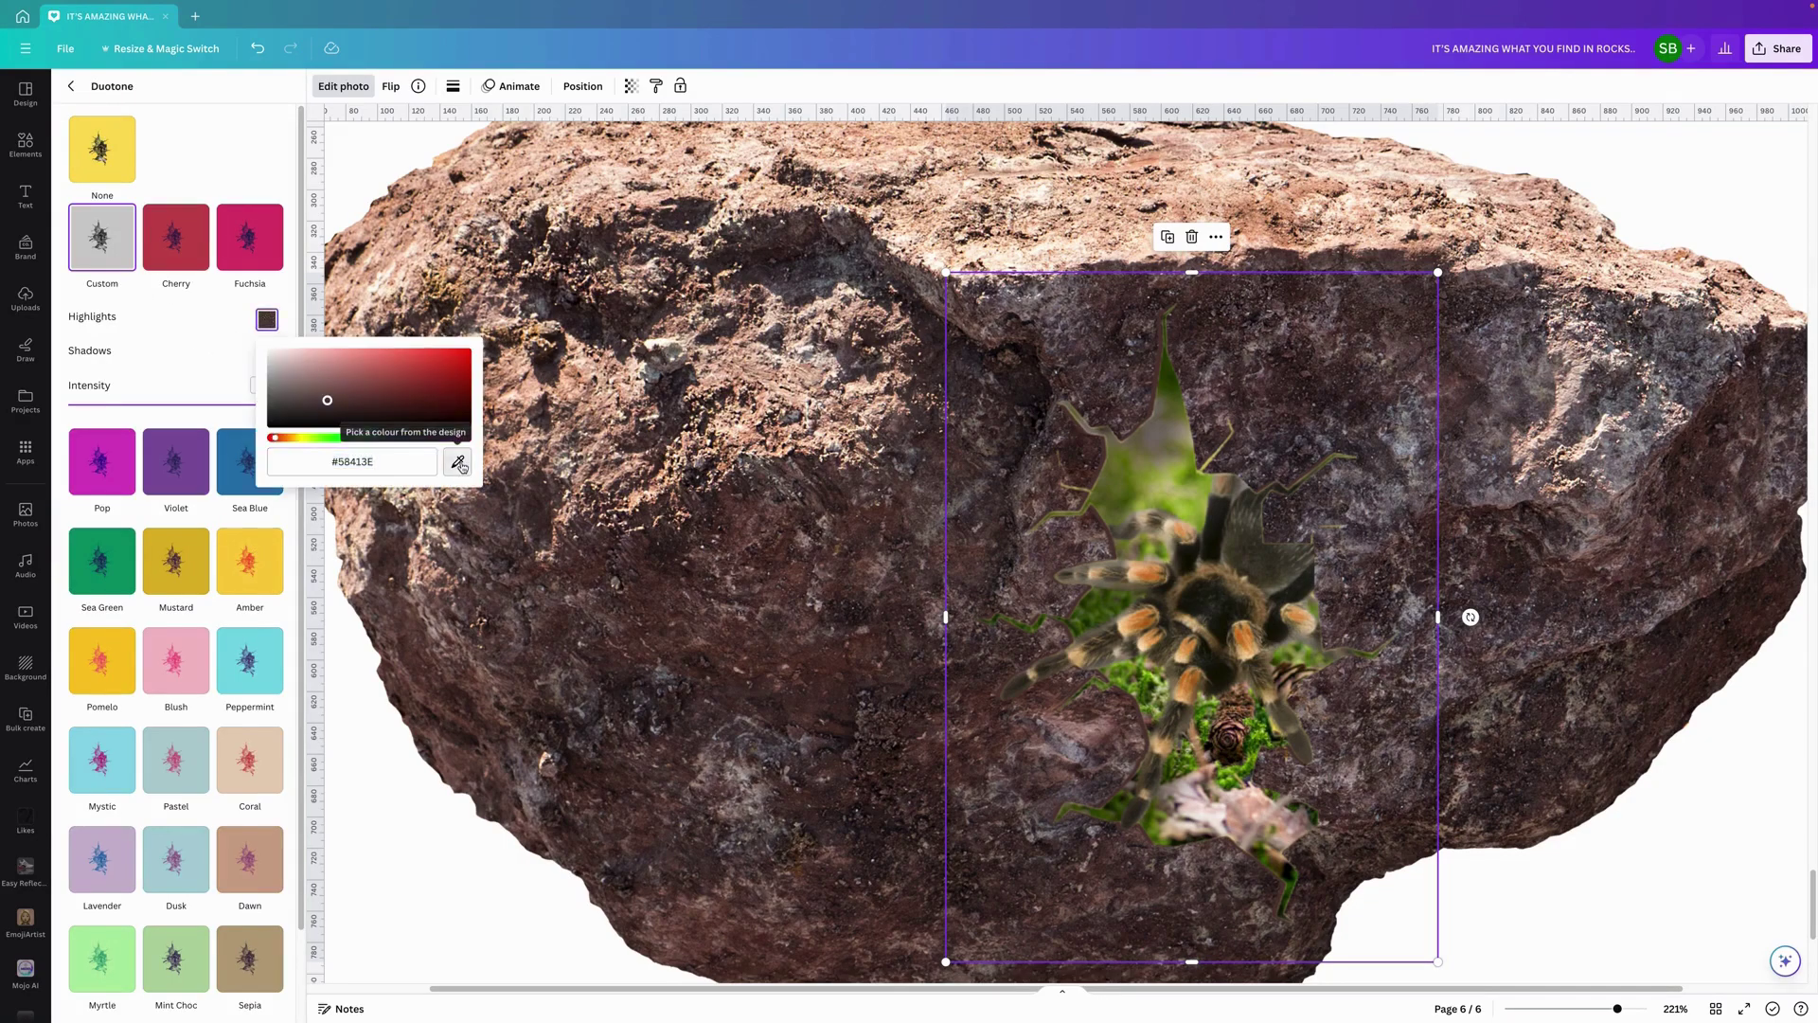
left_click(646, 722)
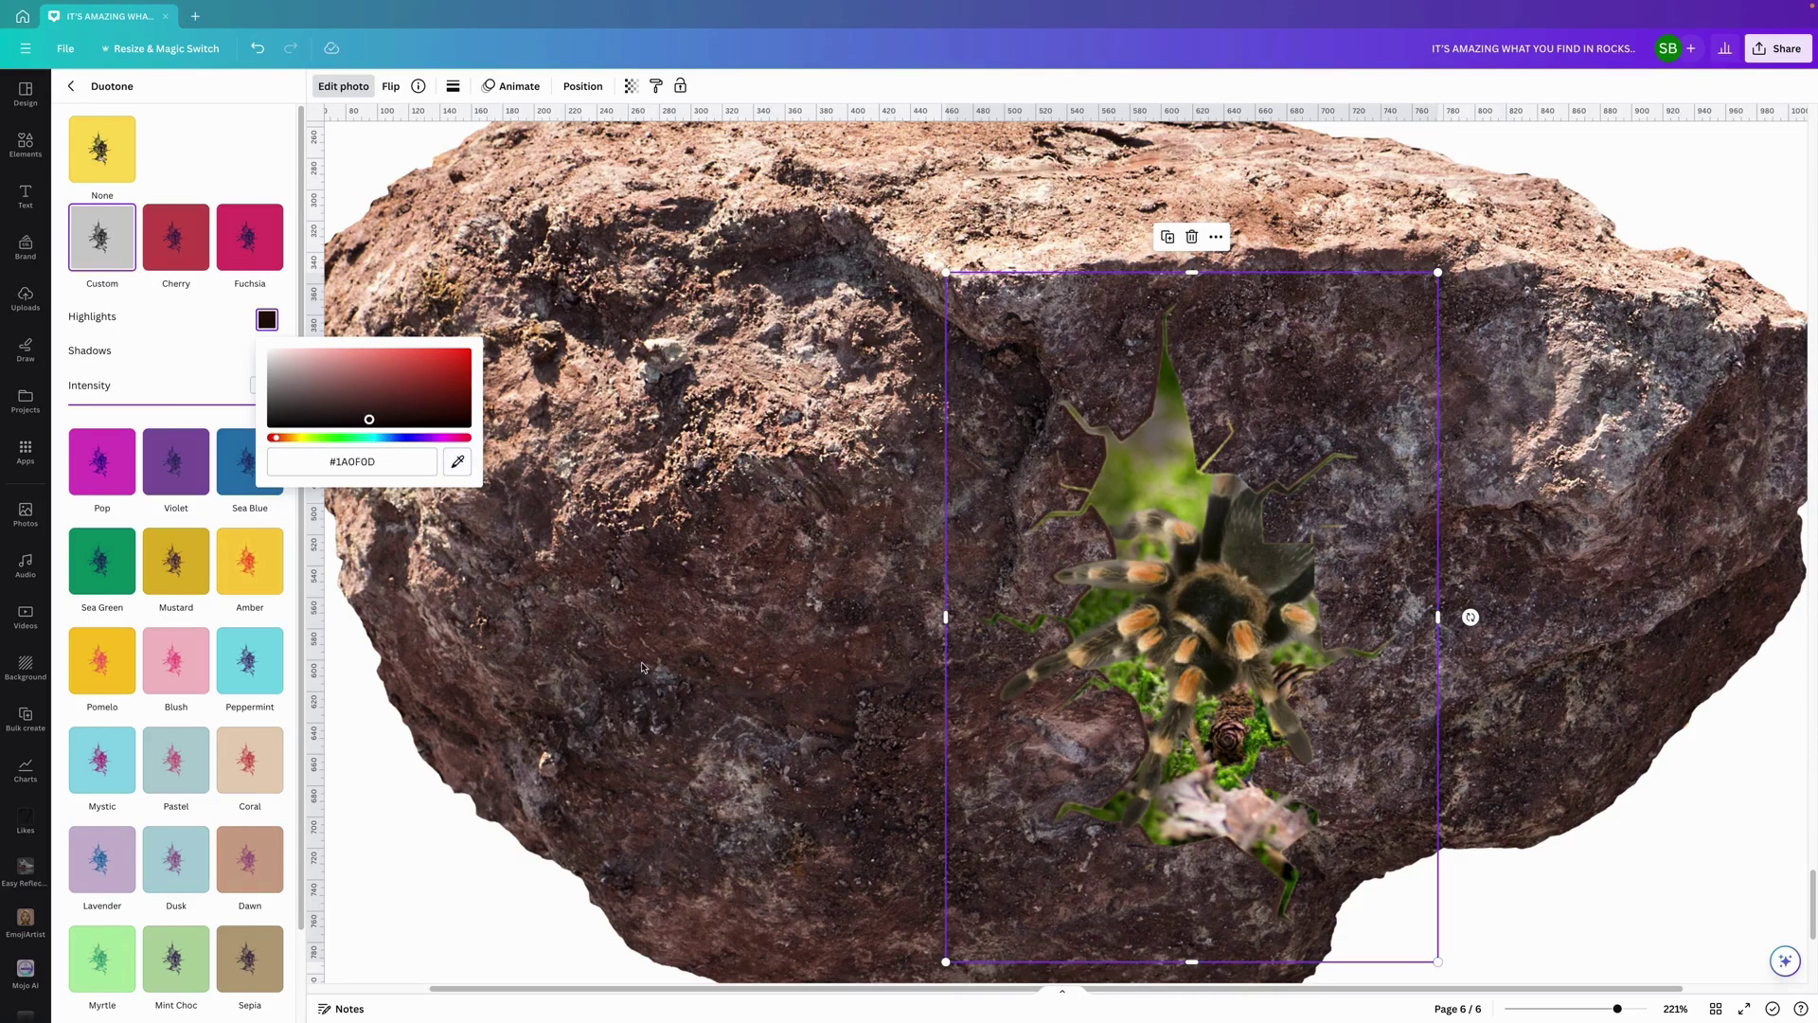
left_click(267, 353)
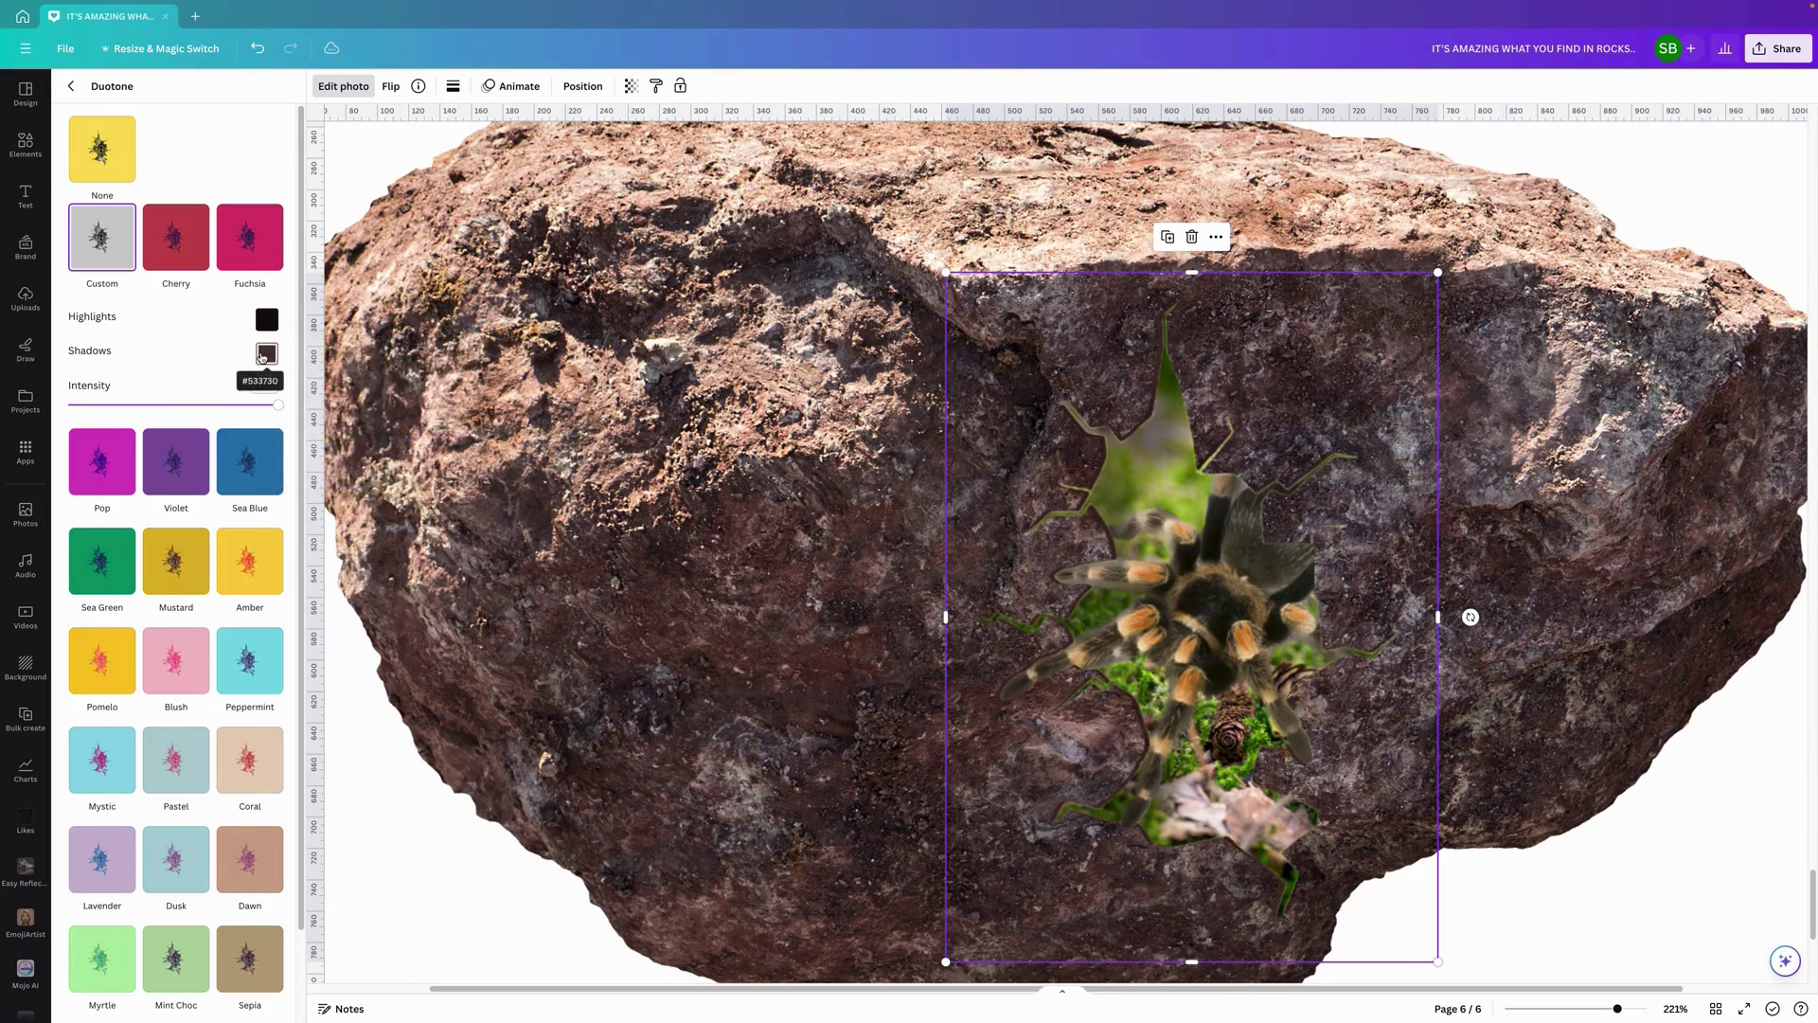
left_click(267, 353)
left_click(457, 496)
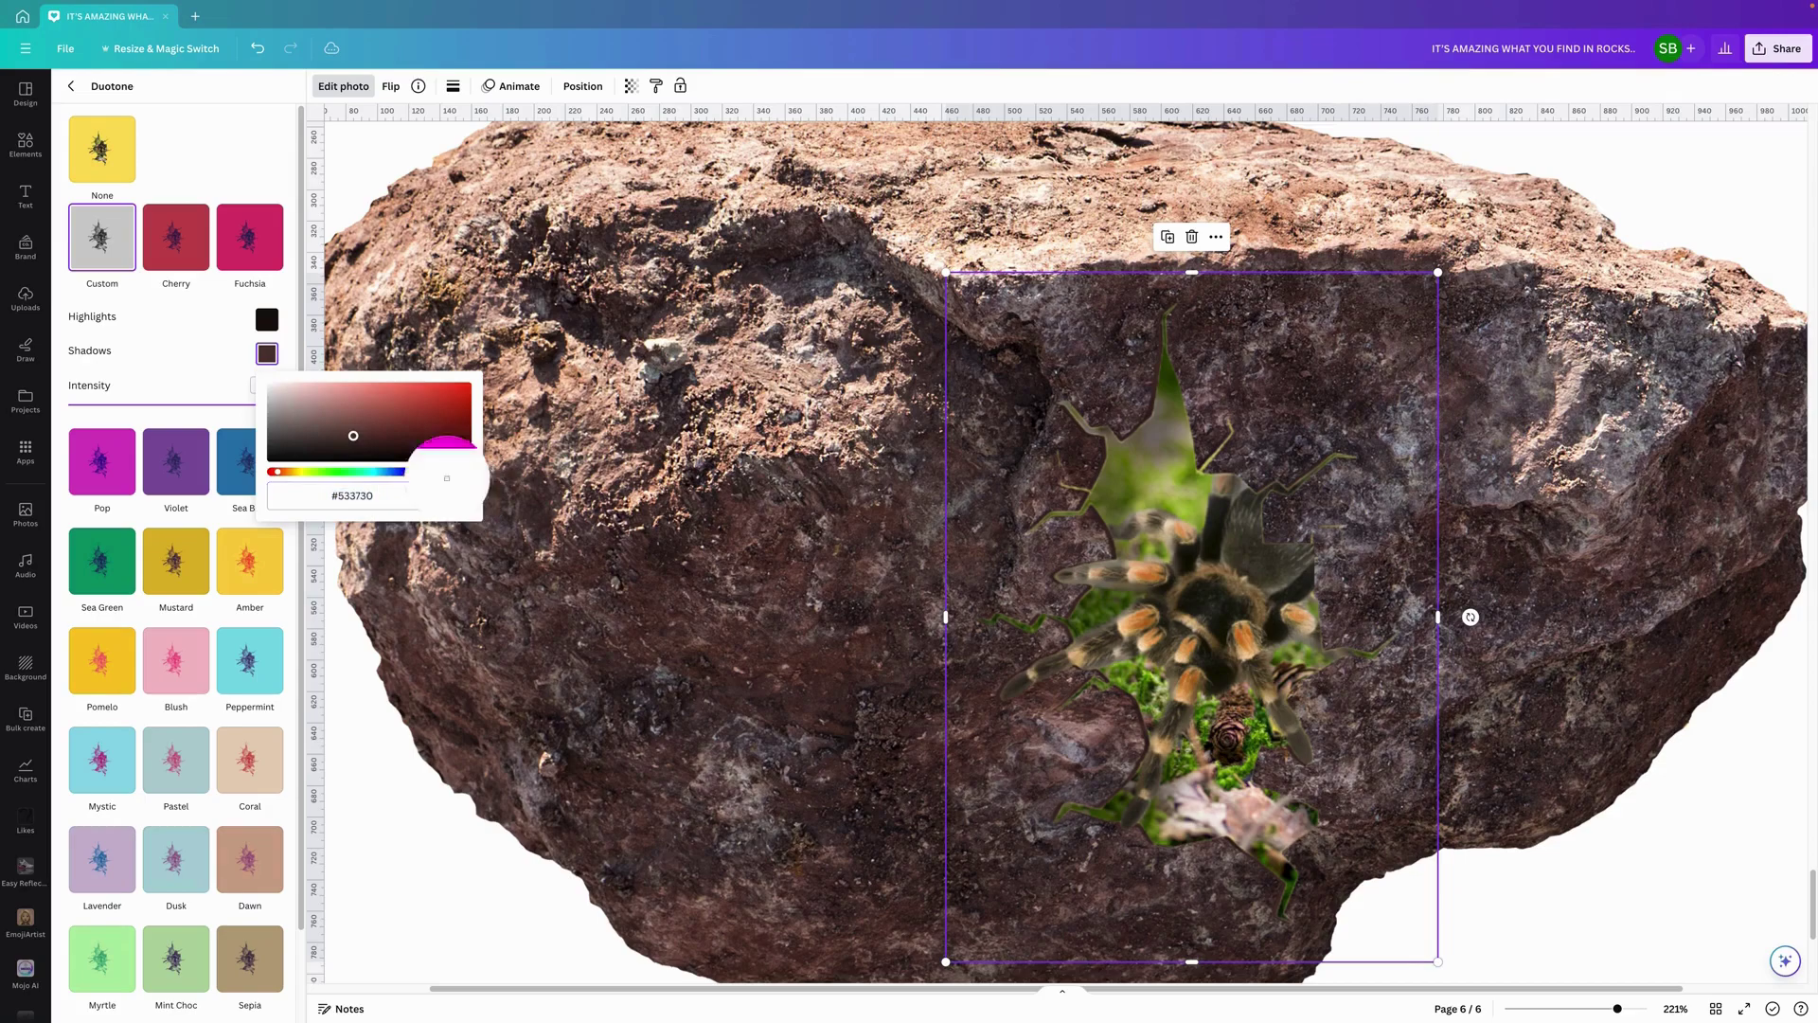
key("Escape")
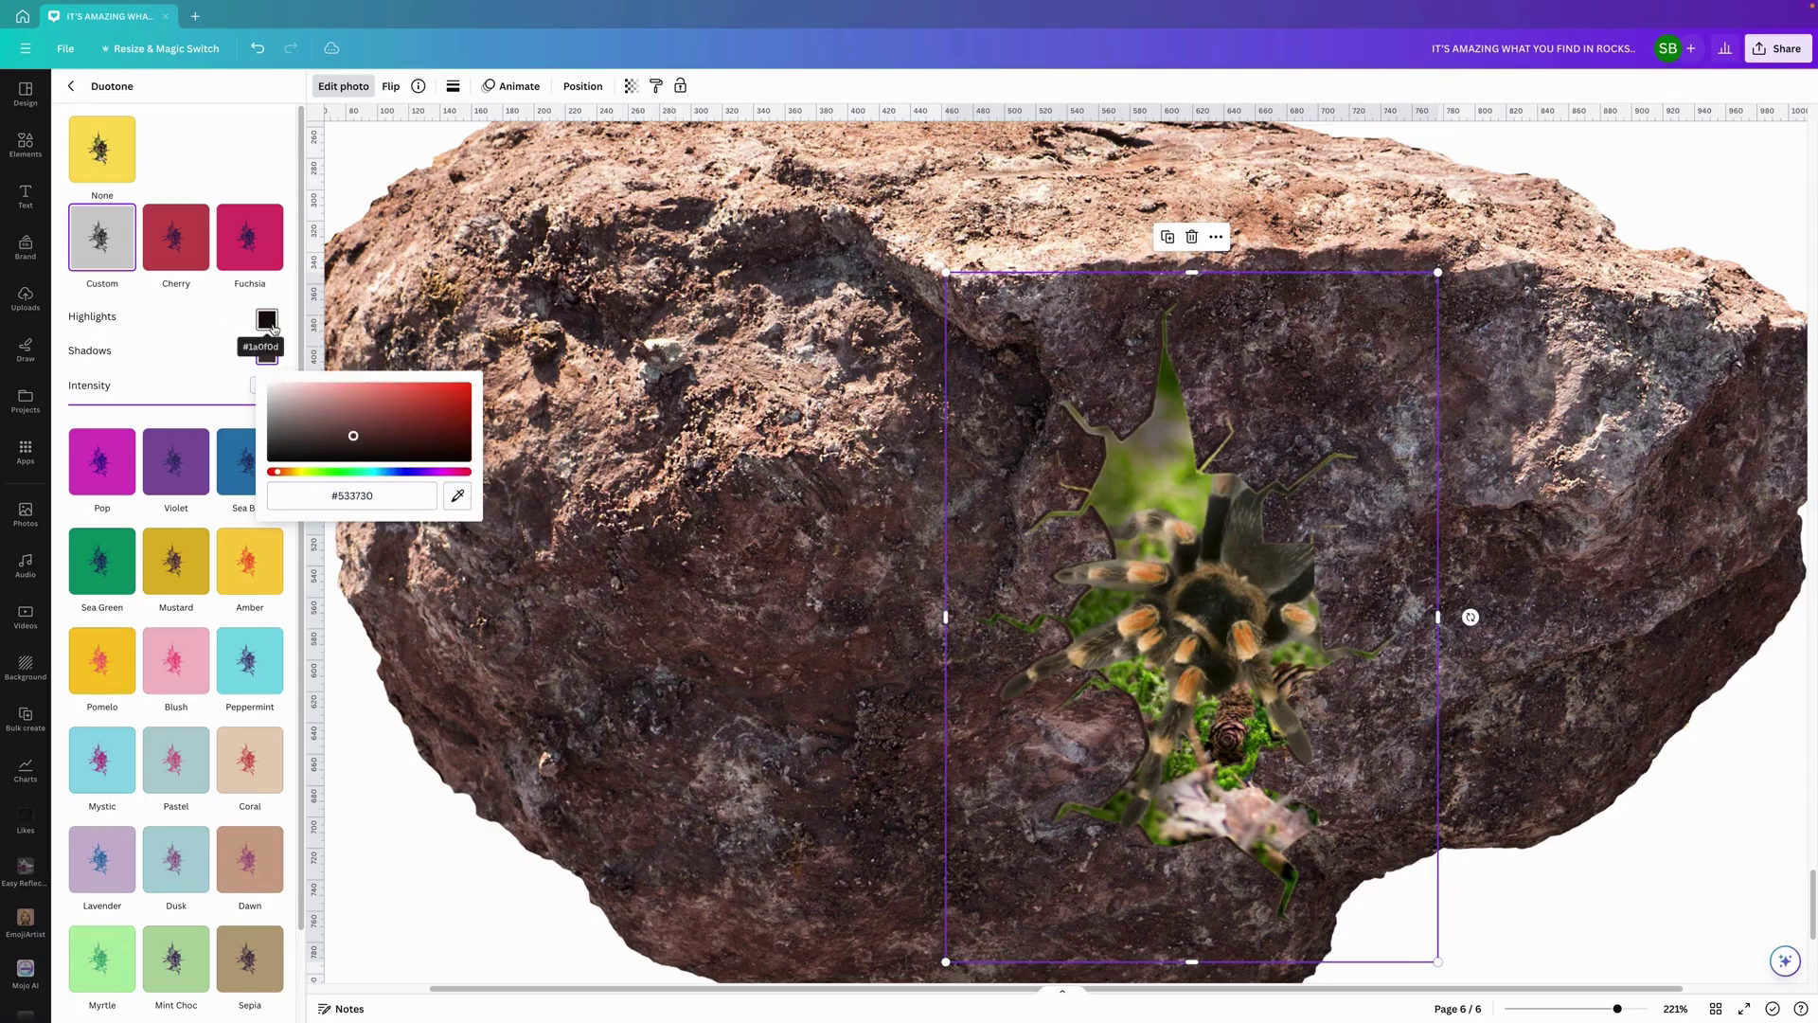
left_click(217, 366)
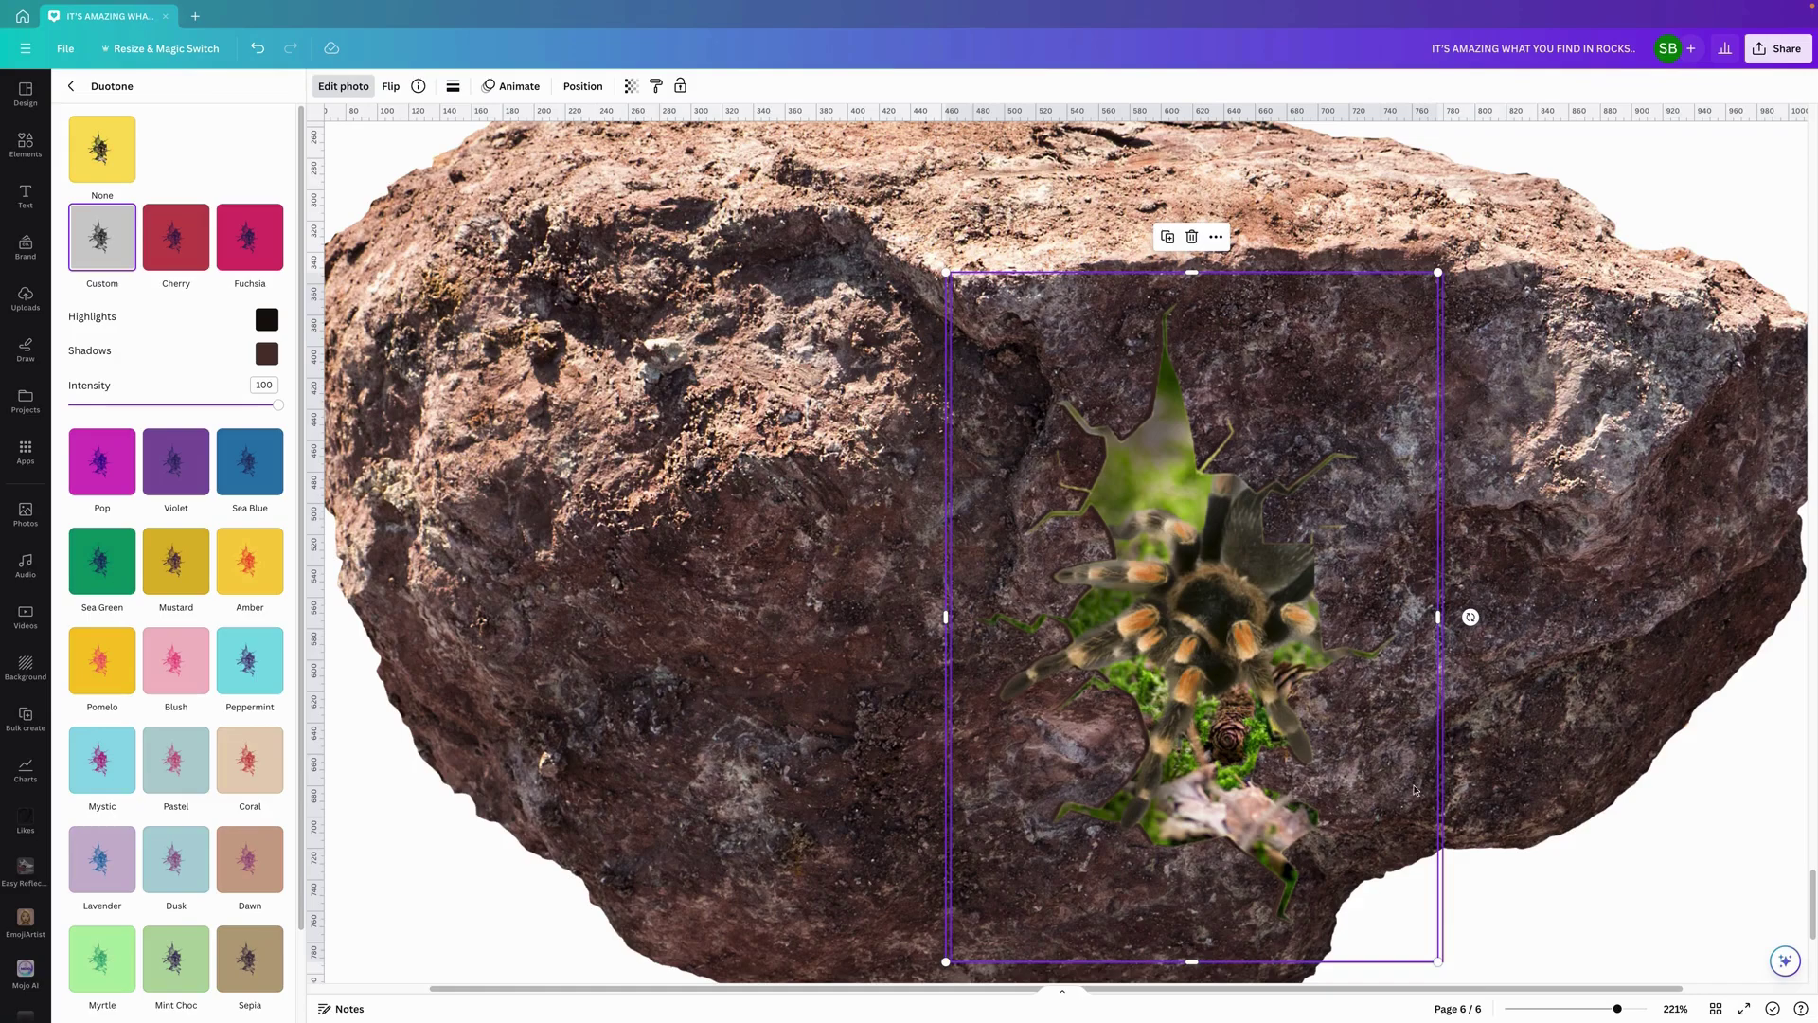
left_click(1653, 873)
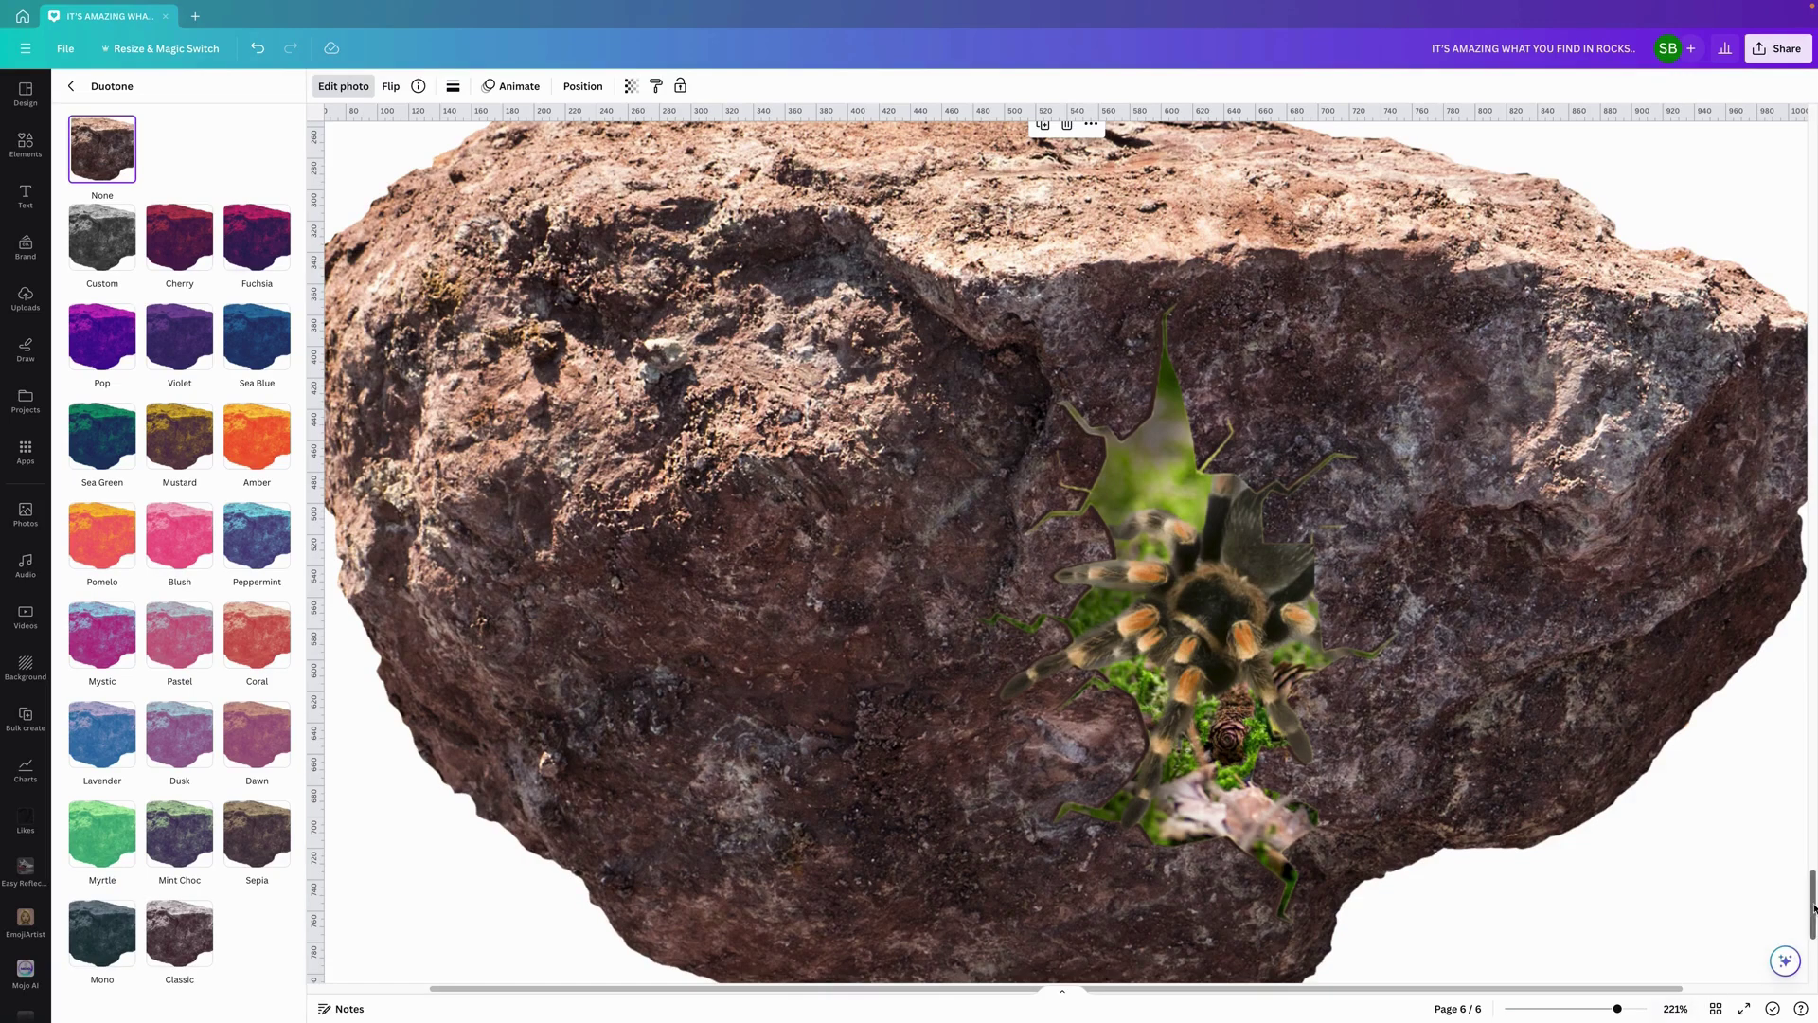
scroll(1663, 981, "down", 5)
left_click_drag(1628, 1015, 1575, 1015)
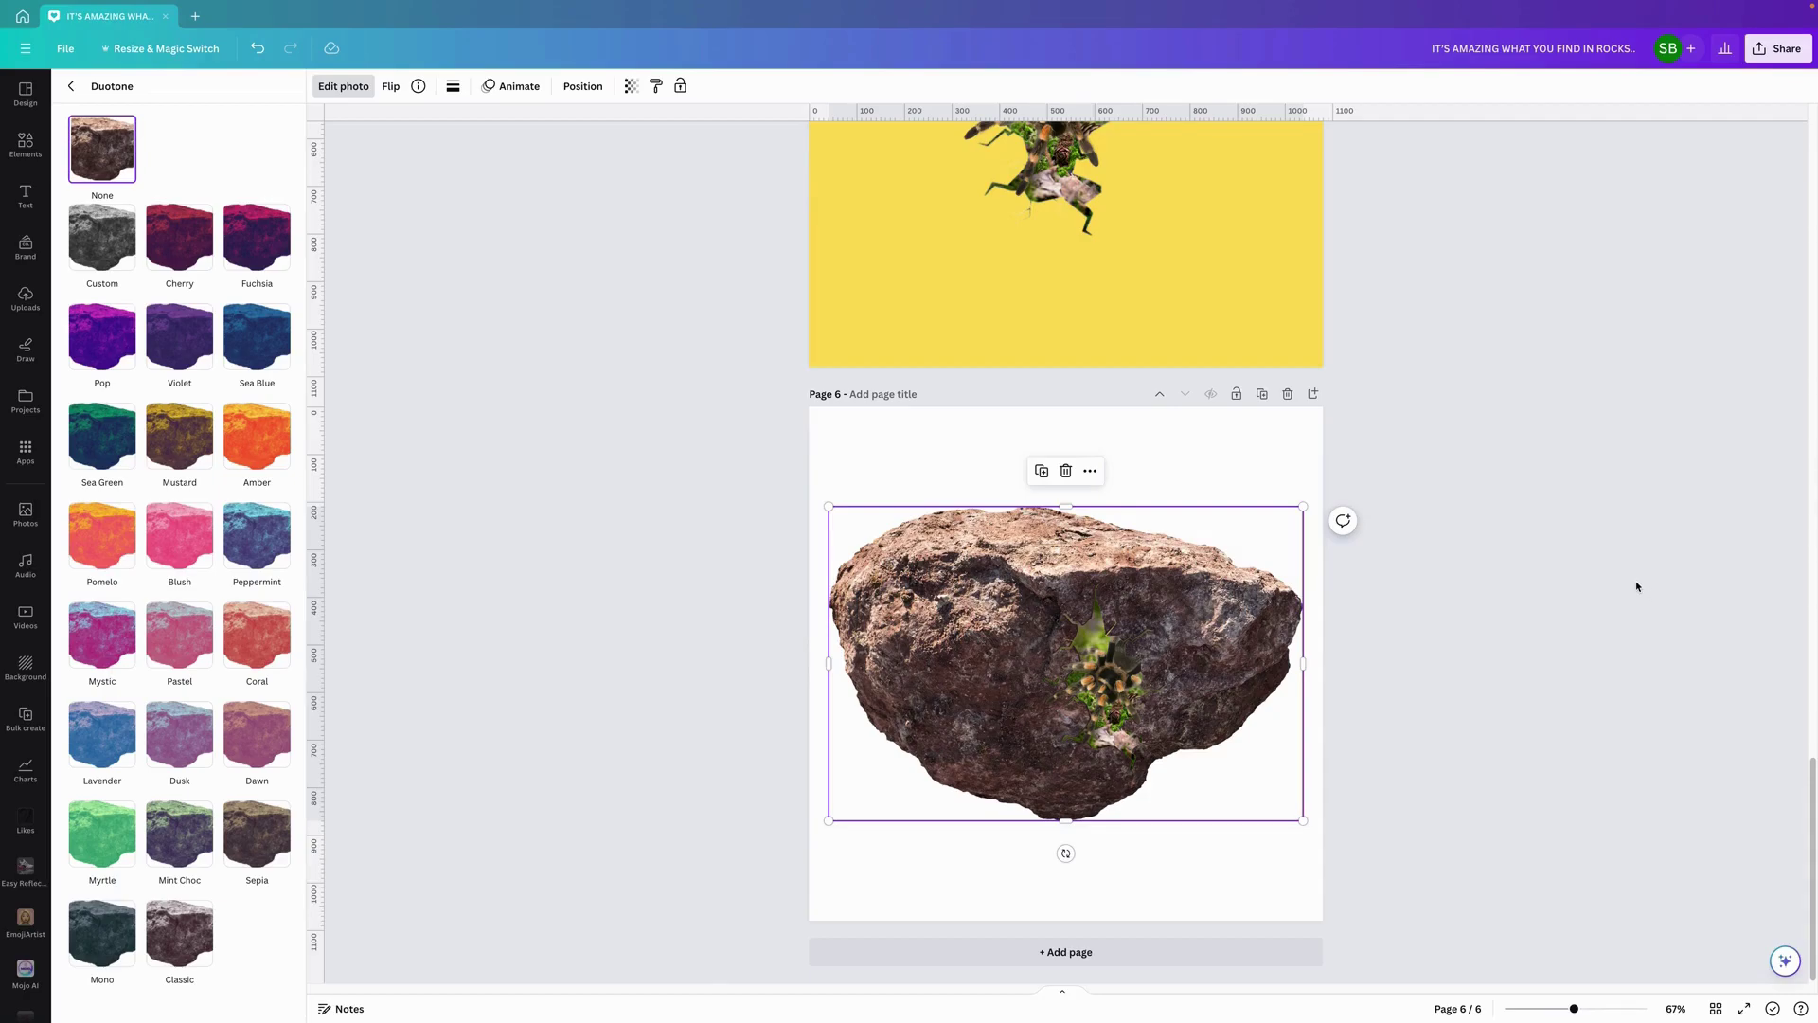
mouse_move(1198, 17)
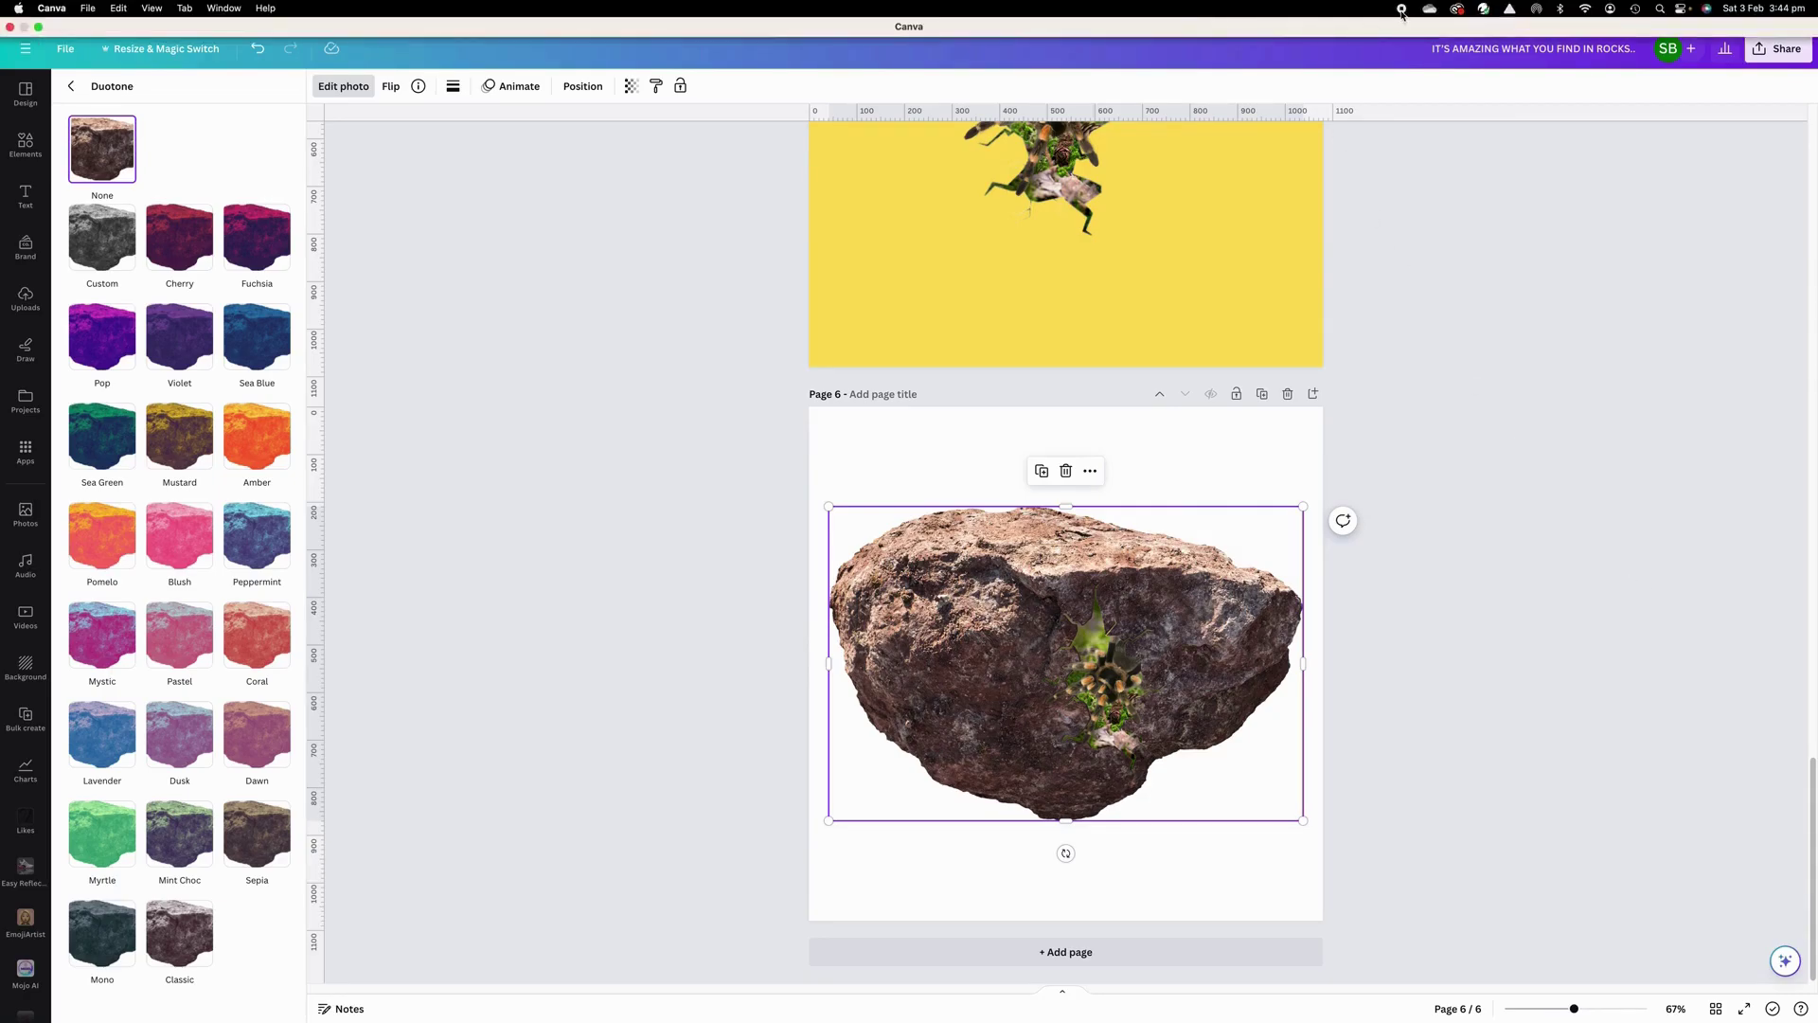